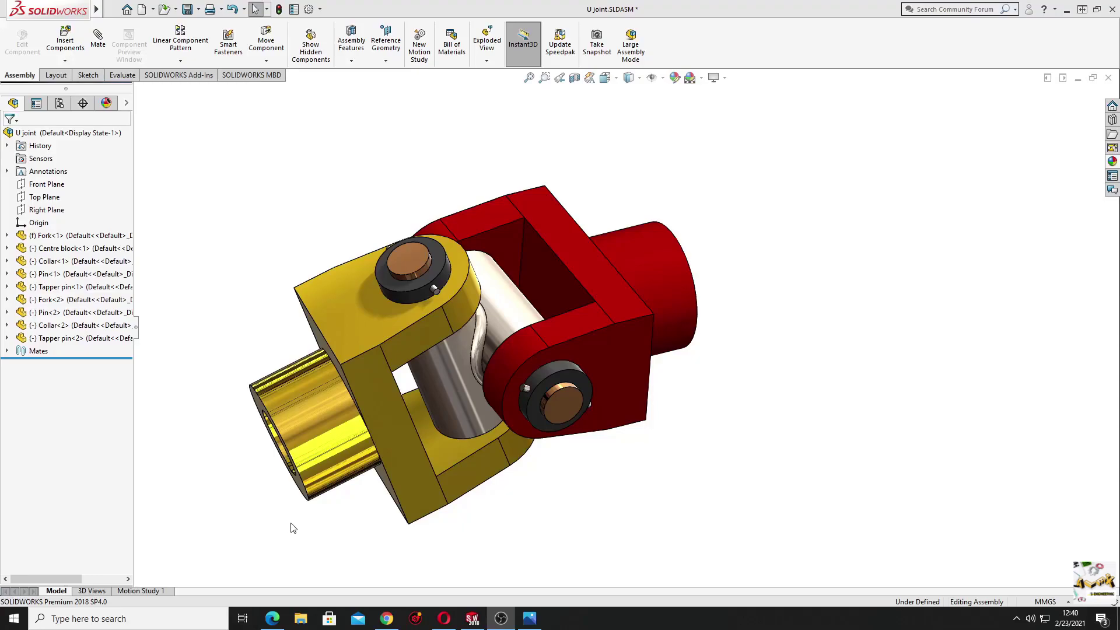
- Swing the red fork of the U joint about its pin, then review the coupling drawing full-screen in Photos
{"action": "mouse_move", "coordinate": [471, 539]}
{"action": "middle_mouse_down"}
{"action": "mouse_move", "coordinate": [435, 275]}
{"action": "mouse_move", "coordinate": [667, 507]}
{"action": "mouse_move", "coordinate": [588, 453]}
{"action": "mouse_move", "coordinate": [487, 435]}
{"action": "middle_mouse_up"}
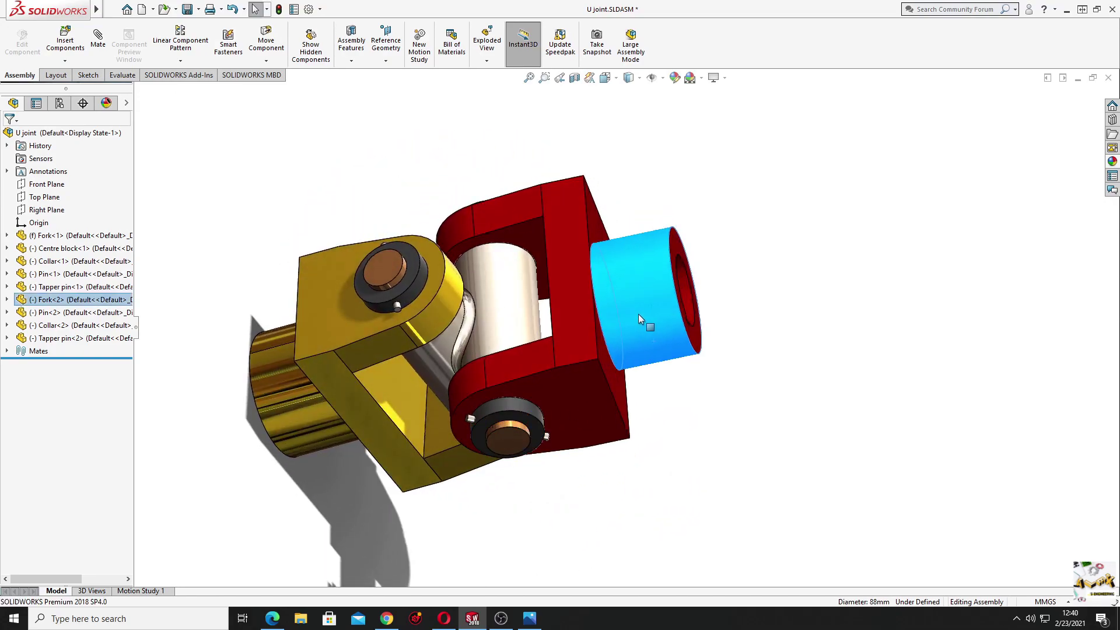
{"action": "mouse_move", "coordinate": [638, 314]}
{"action": "left_mouse_down"}
{"action": "mouse_move", "coordinate": [597, 285]}
{"action": "mouse_move", "coordinate": [629, 327]}
{"action": "mouse_move", "coordinate": [610, 316]}
{"action": "mouse_move", "coordinate": [508, 333]}
{"action": "mouse_move", "coordinate": [473, 365]}
{"action": "mouse_move", "coordinate": [512, 590]}
{"action": "left_mouse_up"}
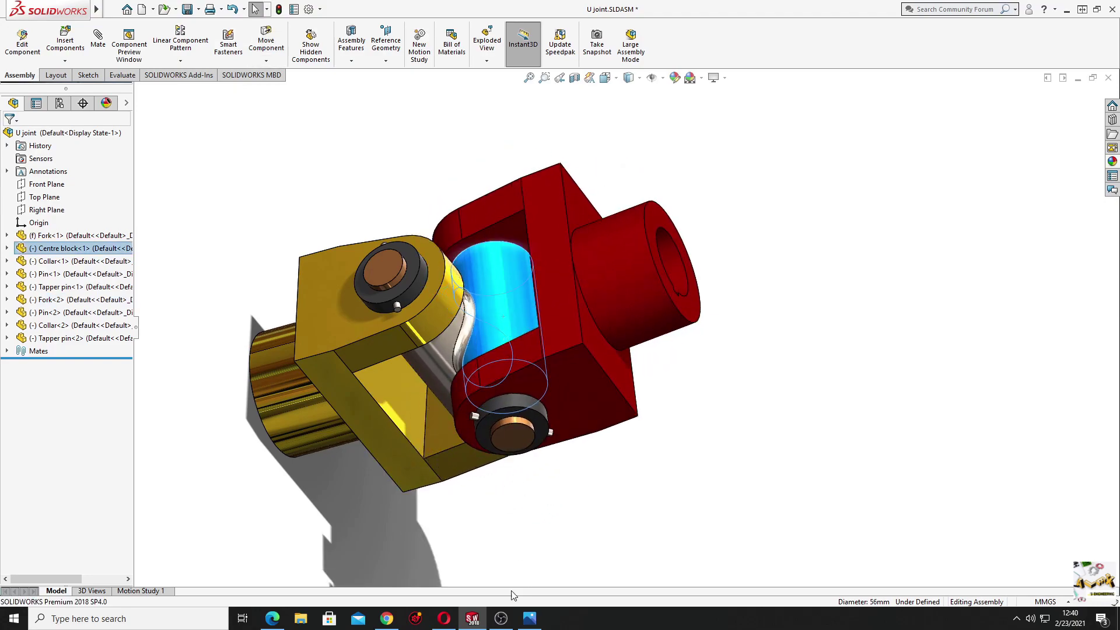
{"action": "left_click", "coordinate": [530, 618]}
{"action": "left_click", "coordinate": [781, 137]}
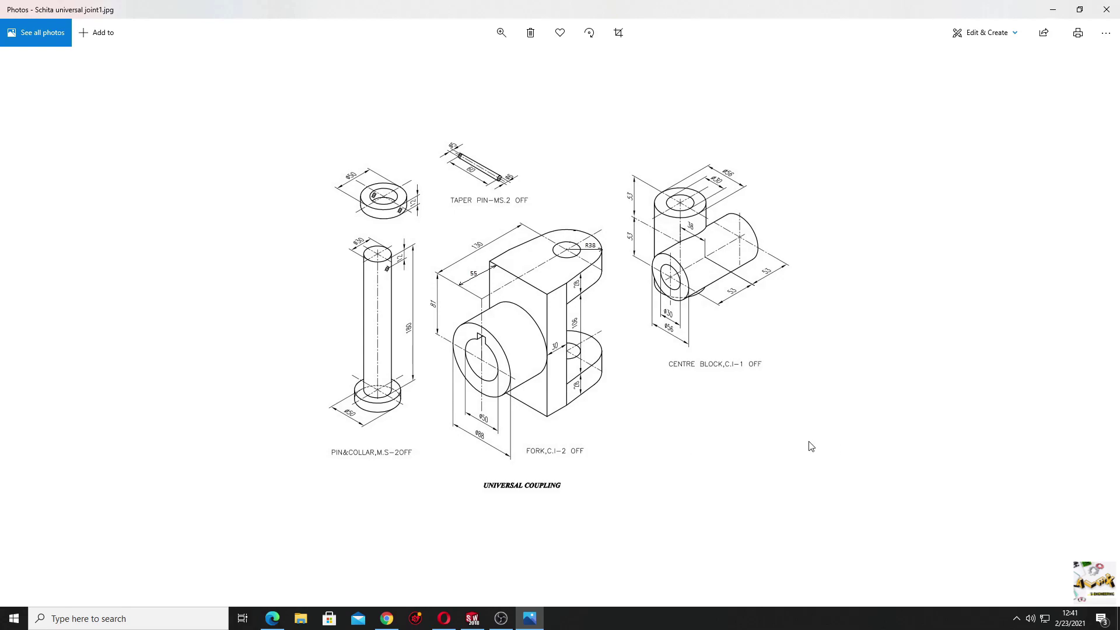
{"action": "left_click", "coordinate": [1080, 9]}
{"action": "left_click", "coordinate": [700, 143]}
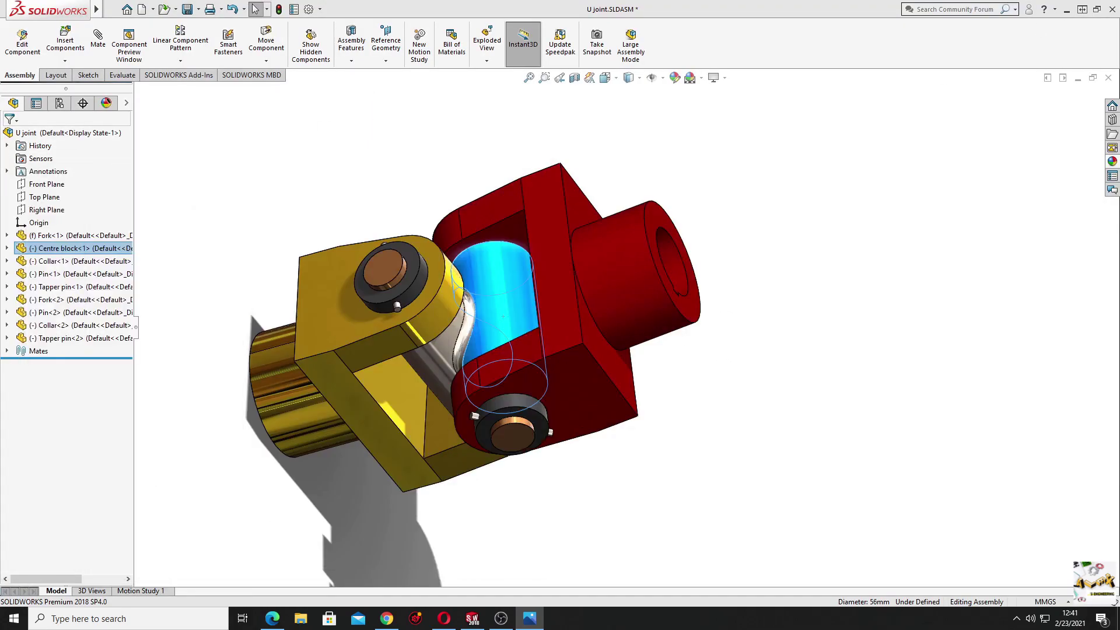
- Create a new part and sketch two concentric circles at the origin on the Front Plane
{"action": "left_click", "coordinate": [342, 180]}
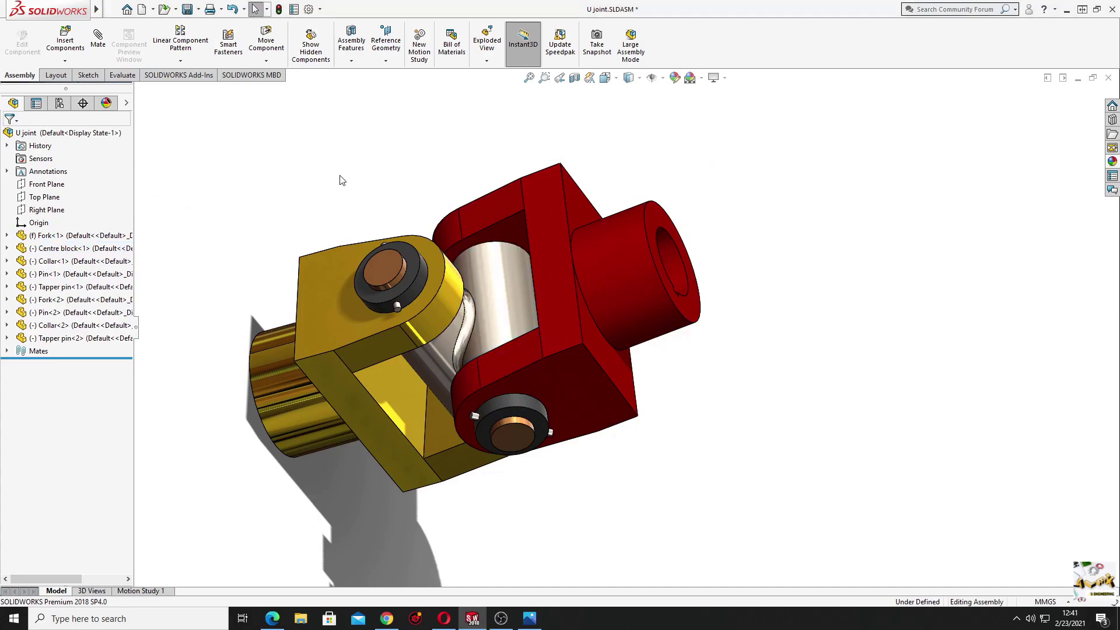
{"action": "left_click", "coordinate": [141, 10]}
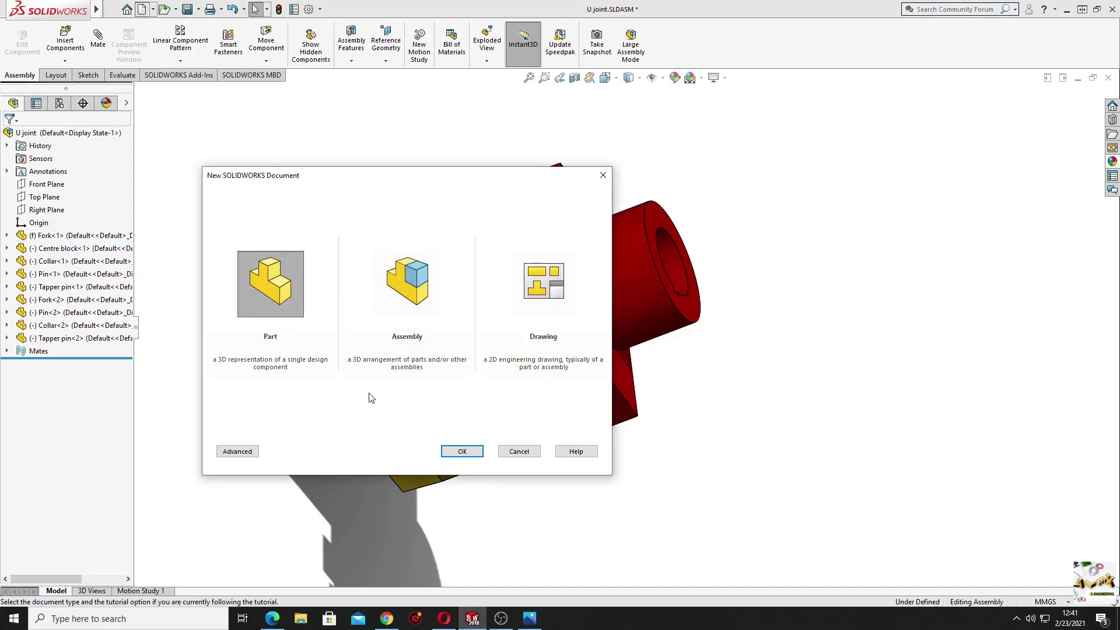
{"action": "left_click", "coordinate": [463, 451]}
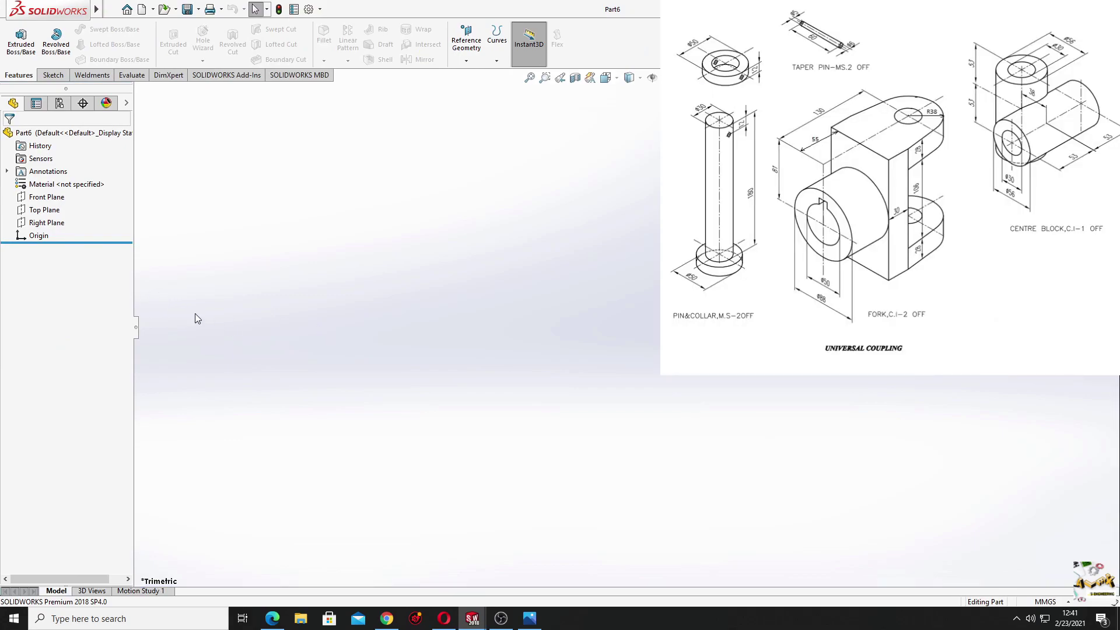
{"action": "left_click", "coordinate": [51, 196]}
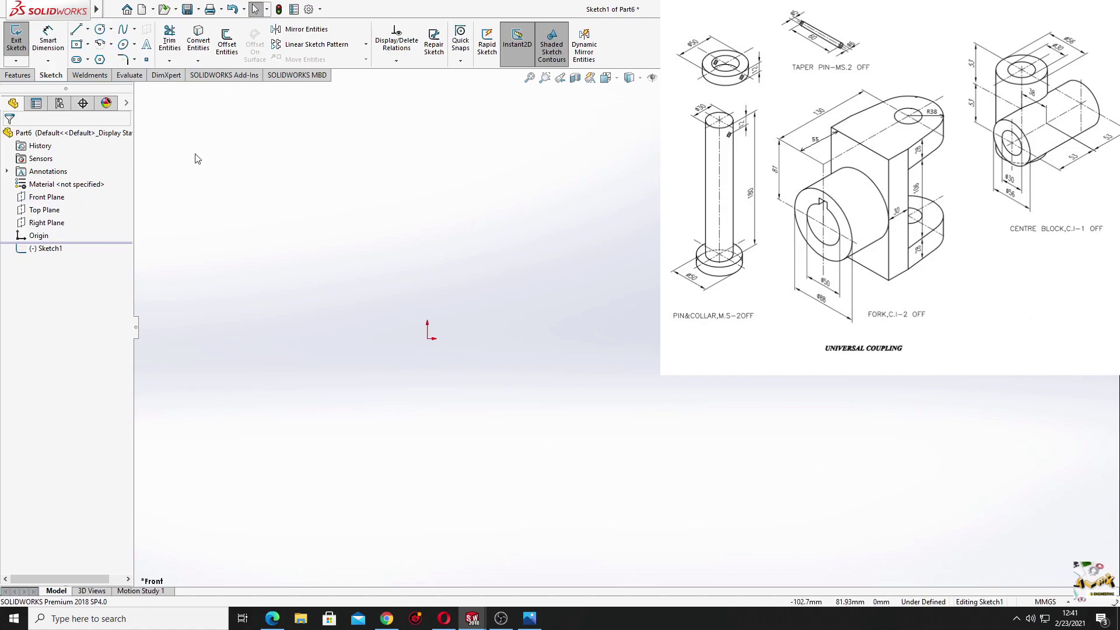
{"action": "left_click", "coordinate": [100, 30]}
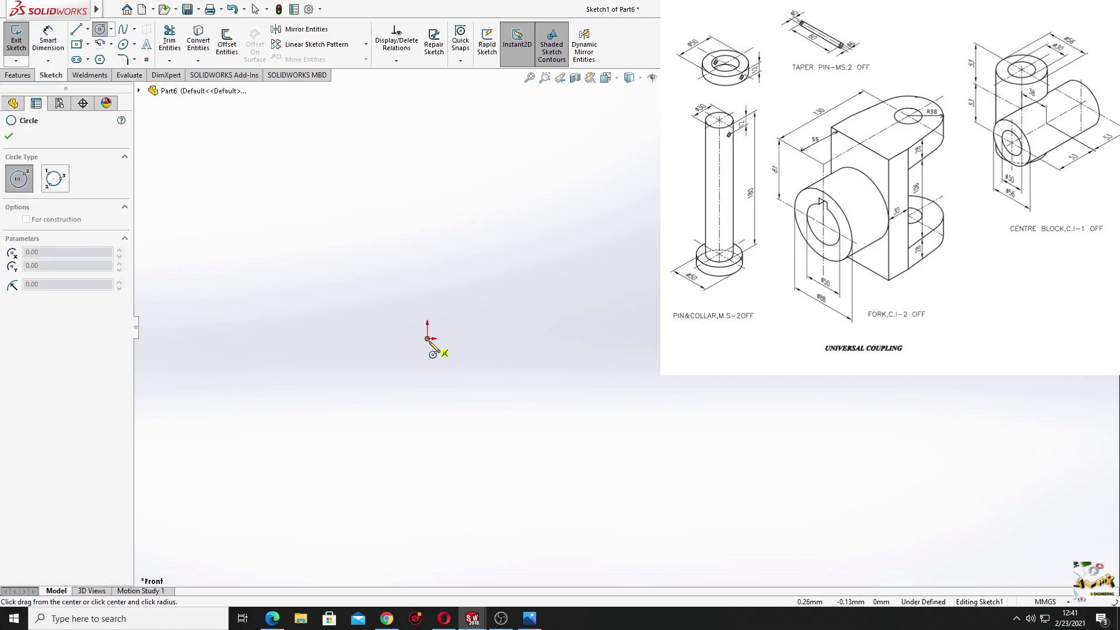
{"action": "left_click_drag", "start_coordinate": [427, 338], "coordinate": [517, 418]}
{"action": "left_click_drag", "start_coordinate": [427, 339], "coordinate": [470, 381]}
{"action": "key", "text": "Escape"}
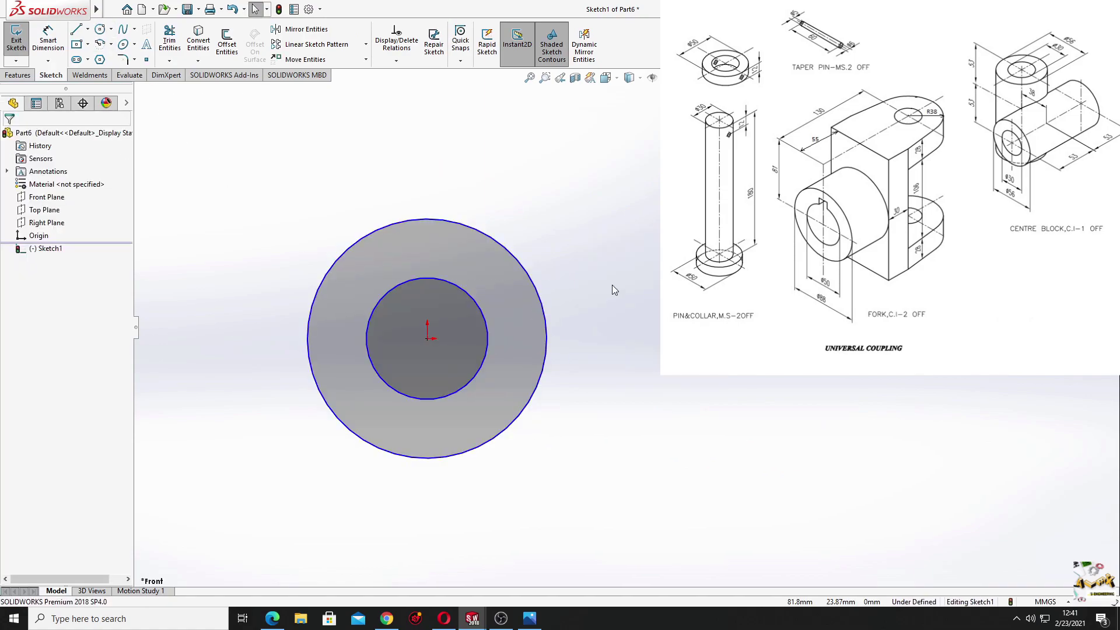
- Dimension the circles to Ø56 and Ø30 mm and start an Extruded Boss/Base from the sketch
{"action": "left_click", "coordinate": [48, 40]}
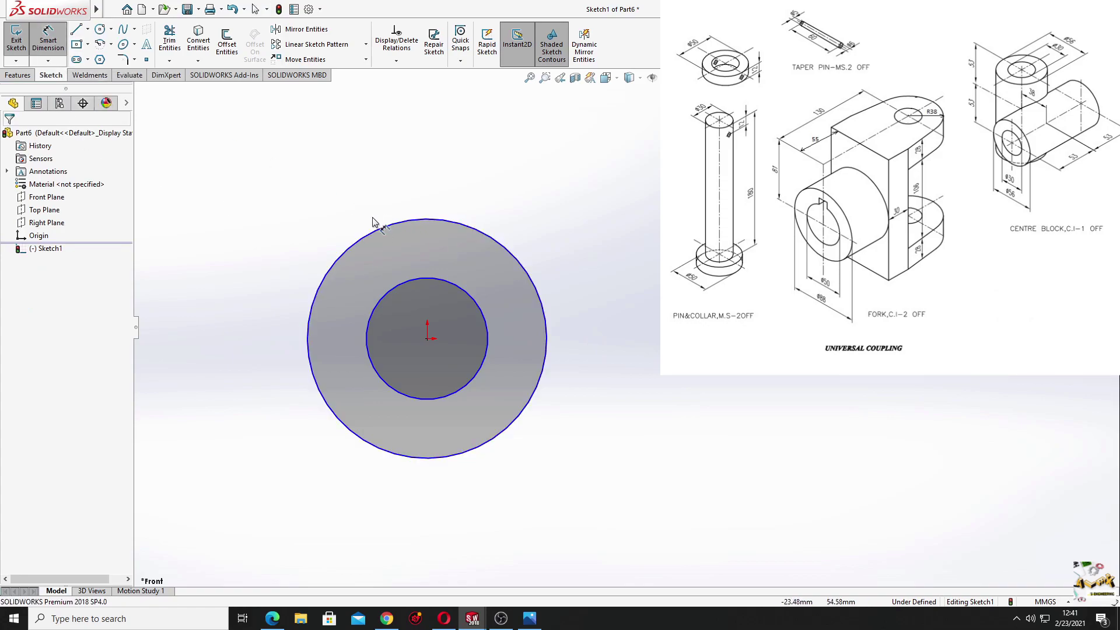
{"action": "left_click", "coordinate": [362, 239]}
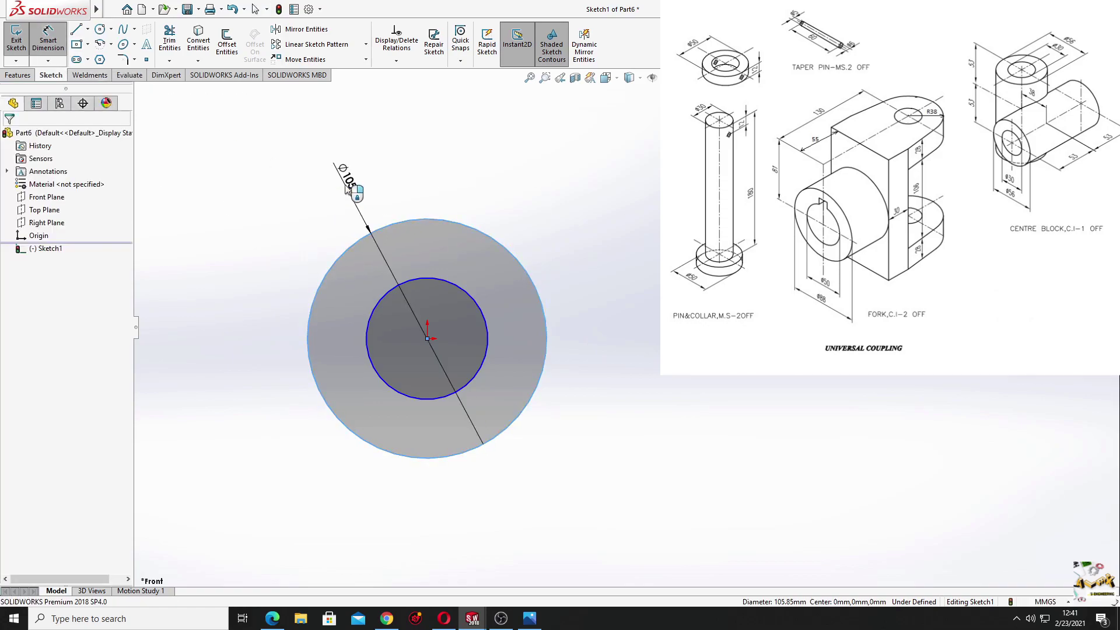
{"action": "left_click", "coordinate": [349, 184]}
{"action": "type", "text": "56"}
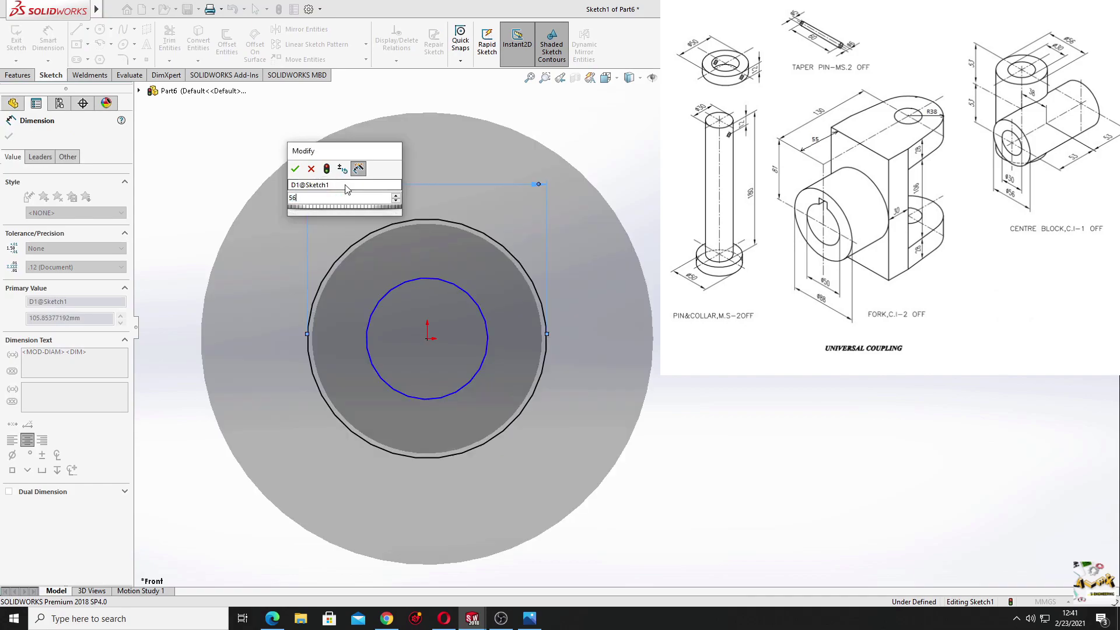
{"action": "key", "text": "Return"}
{"action": "left_click", "coordinate": [396, 287]}
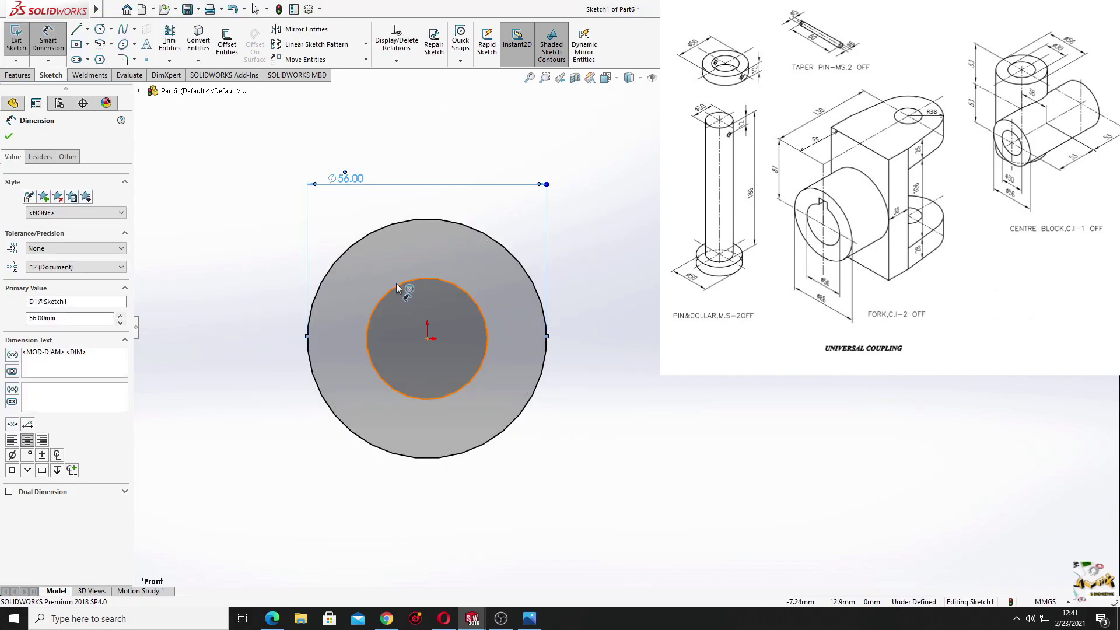
{"action": "left_click", "coordinate": [202, 363]}
{"action": "type", "text": "30"}
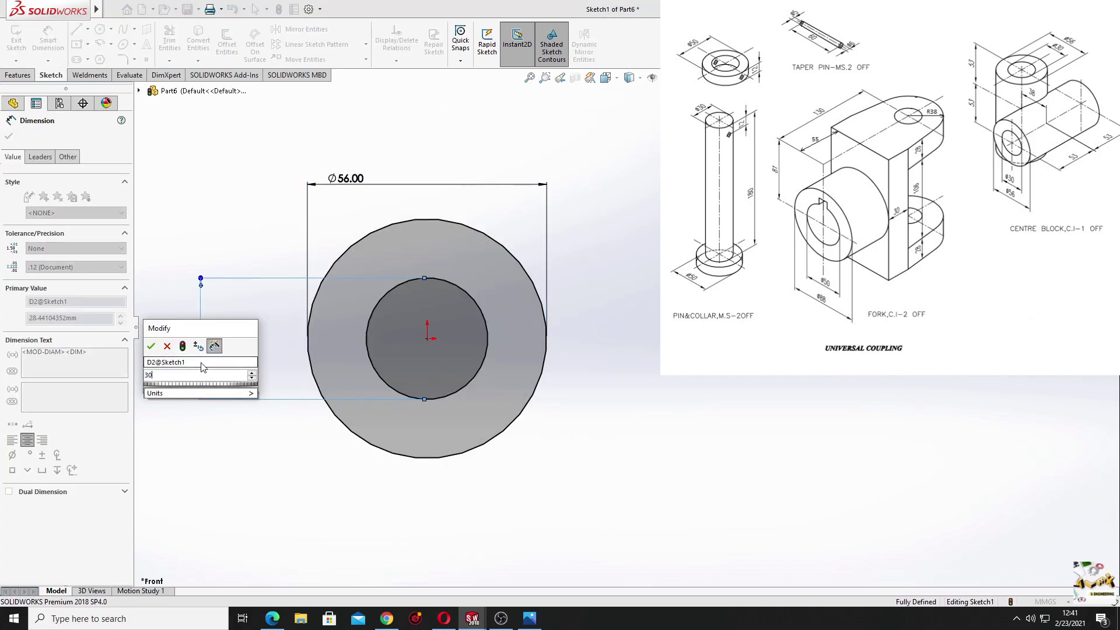
{"action": "key", "text": "Return"}
{"action": "right_click", "coordinate": [187, 245]}
{"action": "left_click", "coordinate": [202, 277]}
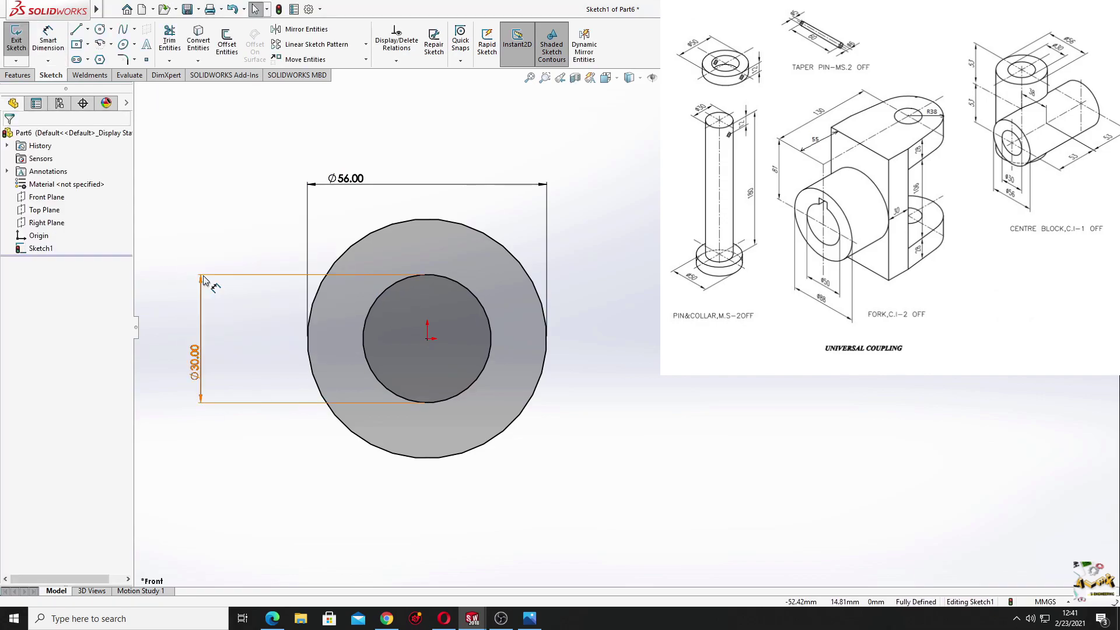
{"action": "left_click", "coordinate": [19, 75]}
{"action": "left_click", "coordinate": [29, 41]}
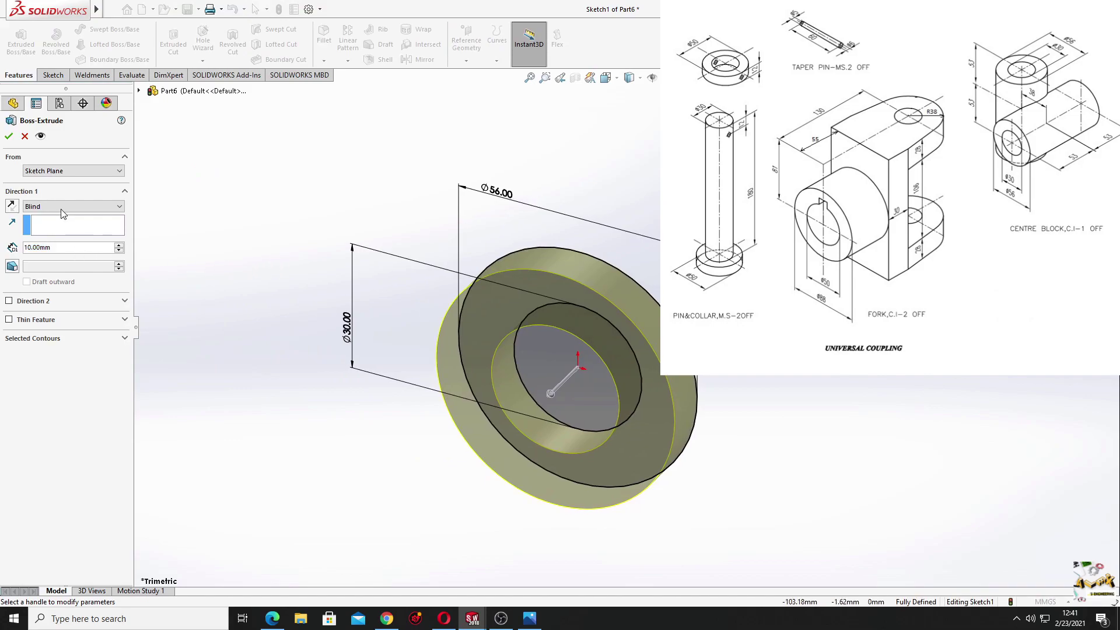
- Extrude the ring sketch 106 mm with a Mid Plane end condition
{"action": "left_click", "coordinate": [63, 210]}
{"action": "left_click", "coordinate": [68, 255]}
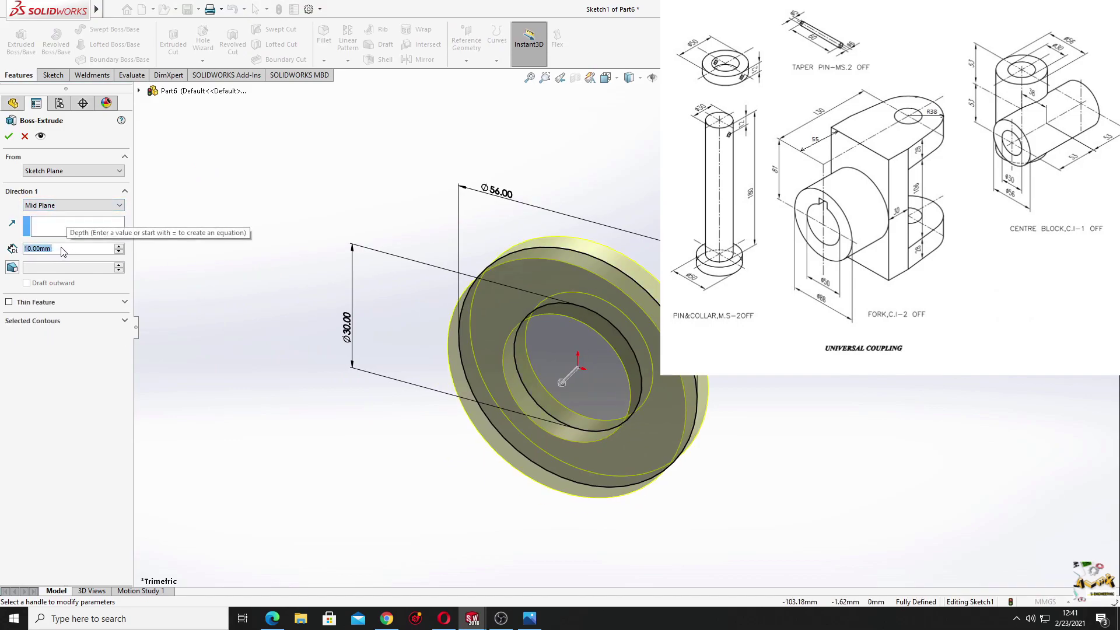
{"action": "type", "text": "106"}
{"action": "key", "text": "Return"}
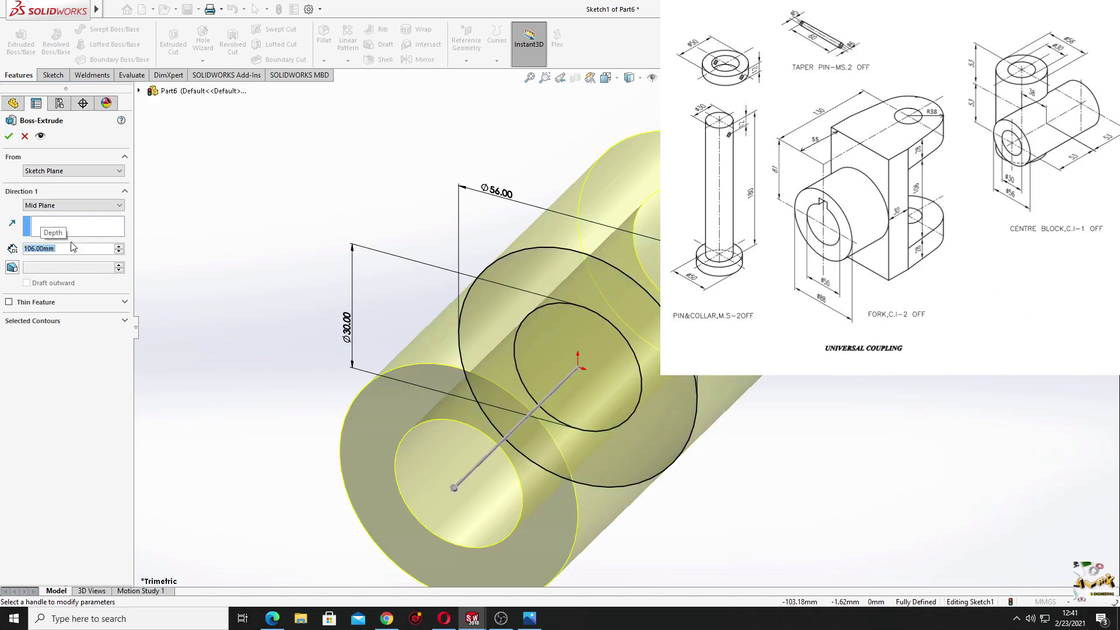
{"action": "left_click", "coordinate": [9, 137]}
- Apply the 3 Point Faded scene and pan the tube to the centre of the view
{"action": "scroll", "coordinate": [271, 260], "scroll_direction": "down", "scroll_amount": 3}
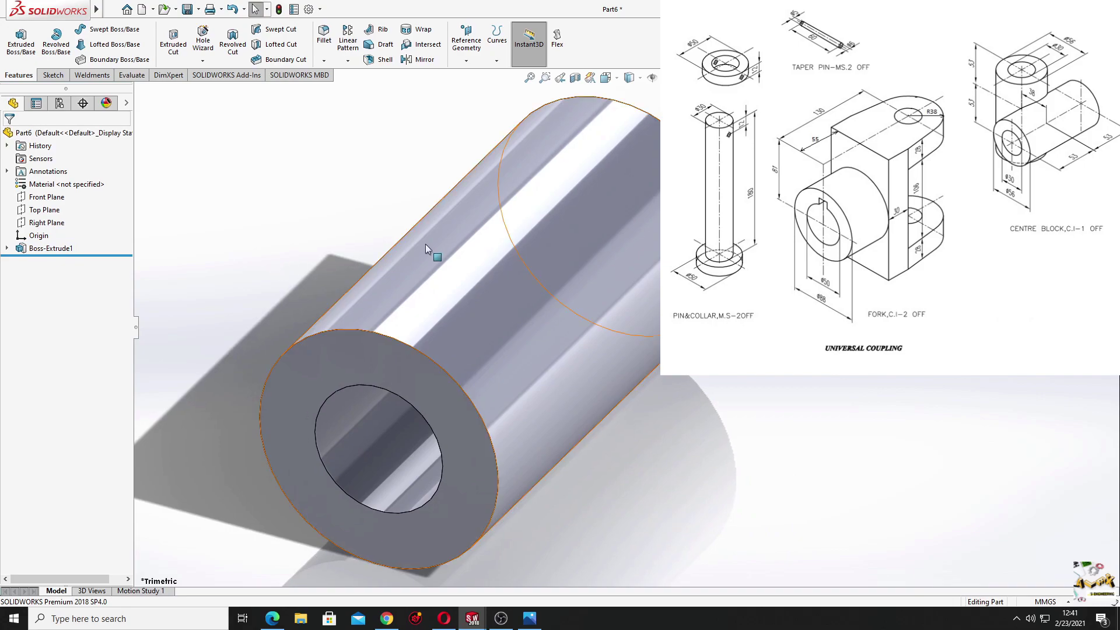
{"action": "left_click", "coordinate": [590, 78]}
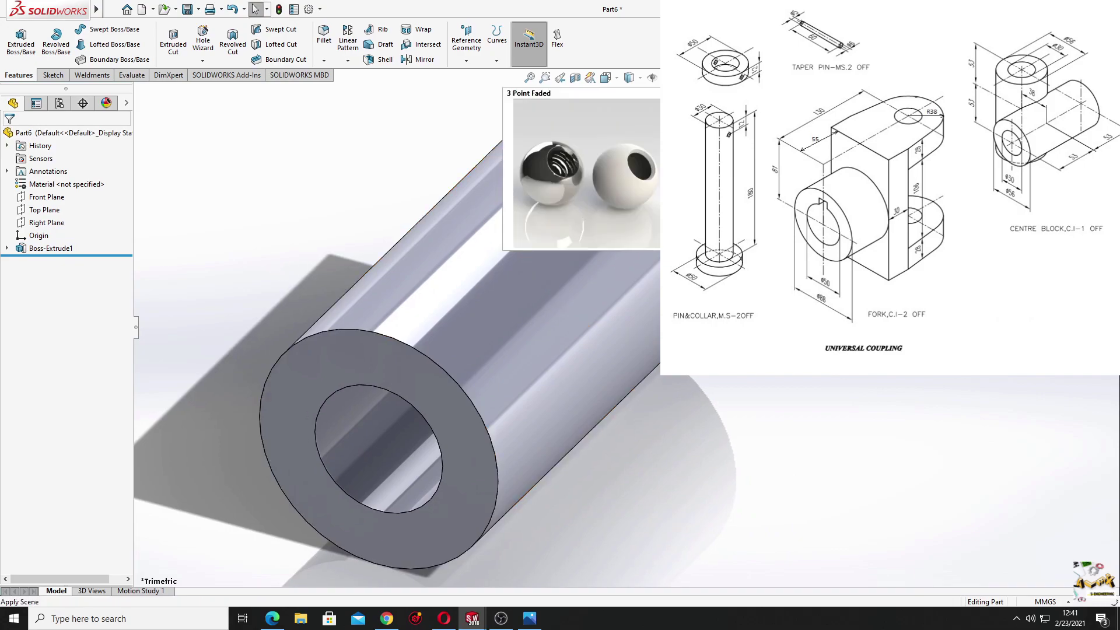
{"action": "left_click", "coordinate": [577, 176]}
{"action": "scroll", "coordinate": [541, 256], "scroll_direction": "up", "scroll_amount": 2}
{"action": "middle_click_drag", "start_coordinate": [525, 280], "coordinate": [449, 285], "text": "ctrl"}
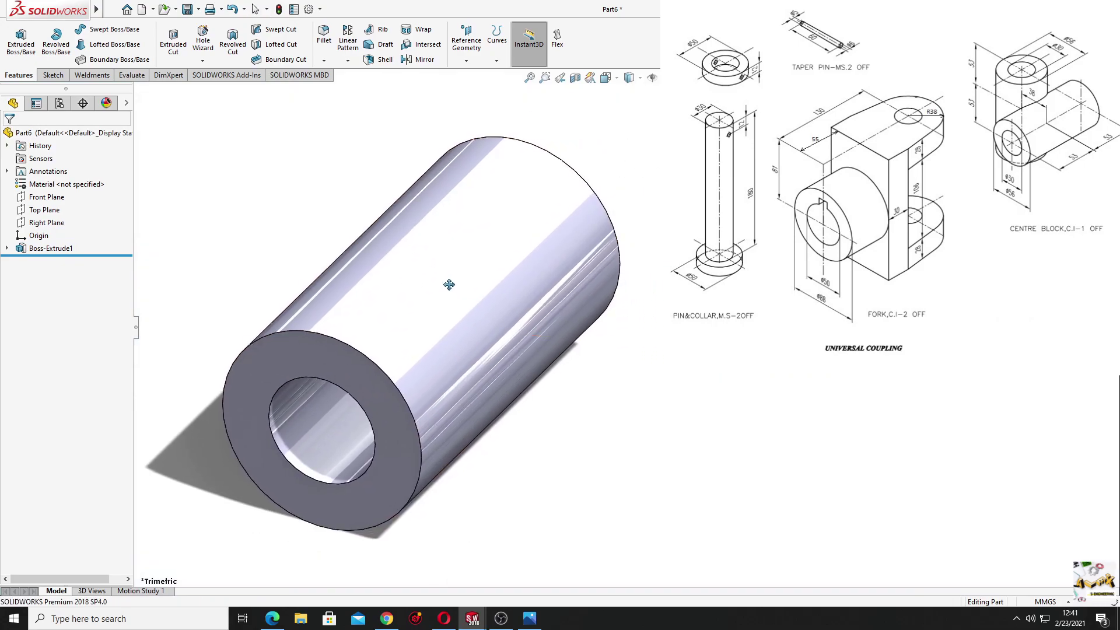
- Sketch two concentric circles to the right of the origin on the Top Plane
{"action": "left_click", "coordinate": [44, 210]}
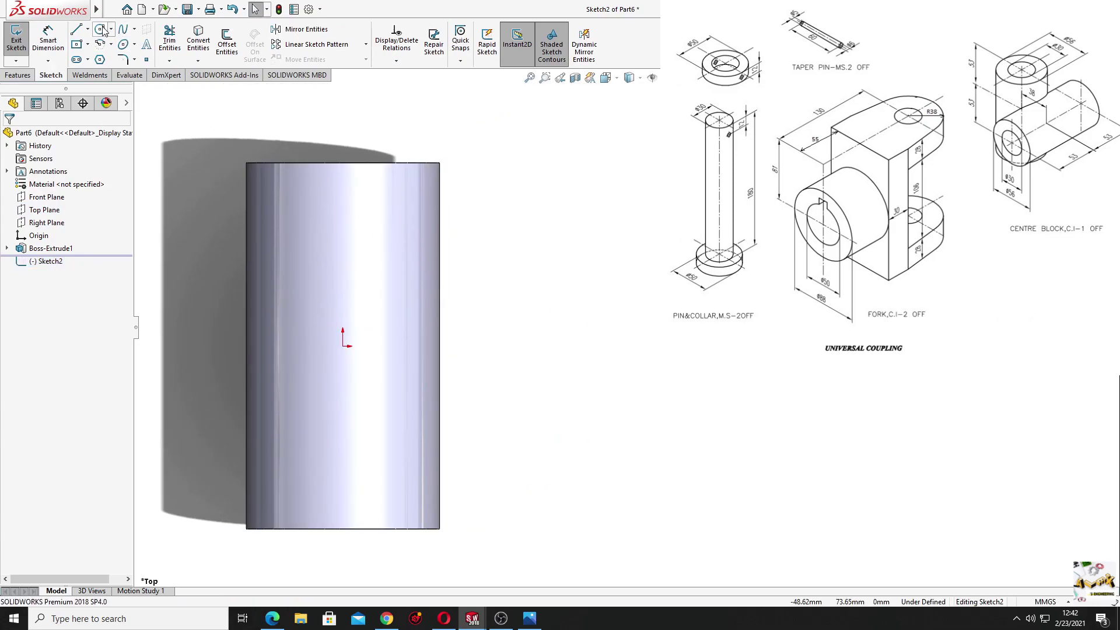
{"action": "left_click", "coordinate": [102, 29]}
{"action": "left_click", "coordinate": [473, 346]}
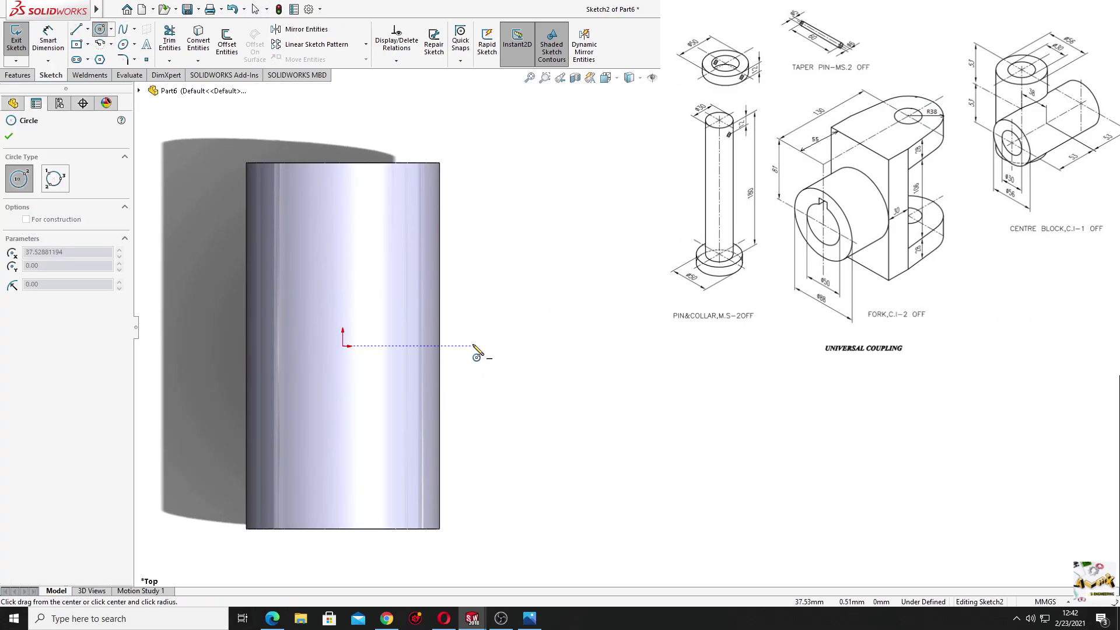
{"action": "left_click", "coordinate": [534, 429]}
{"action": "left_click", "coordinate": [473, 346]}
{"action": "left_click", "coordinate": [511, 307]}
{"action": "right_click", "coordinate": [567, 225]}
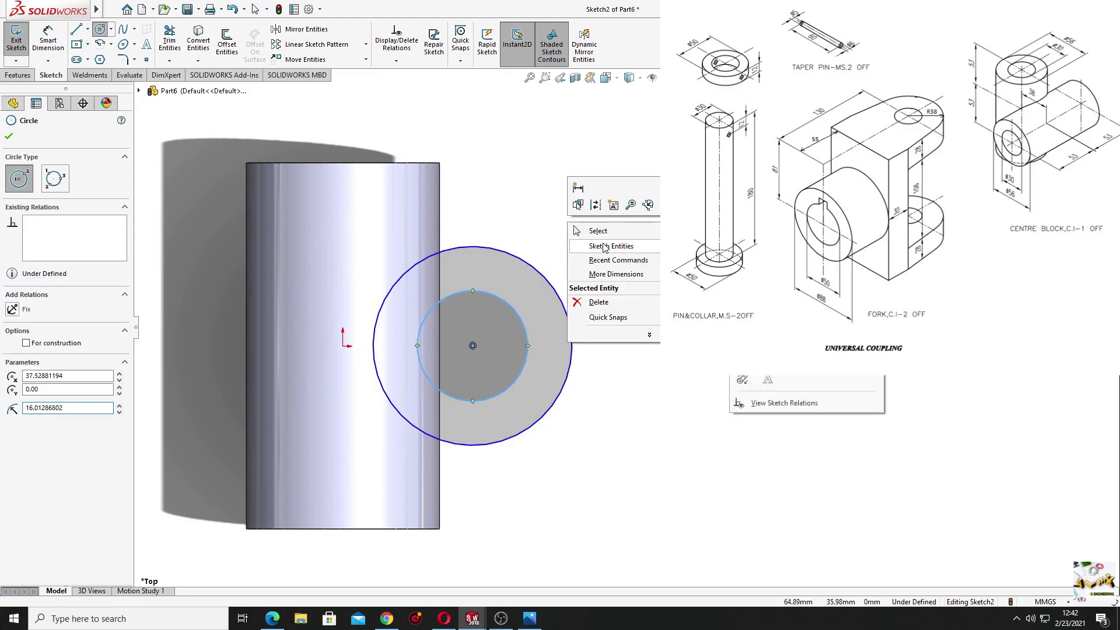
{"action": "left_click", "coordinate": [604, 232]}
- Dimension the new circles to Ø56 and Ø30 mm
{"action": "left_click", "coordinate": [49, 41]}
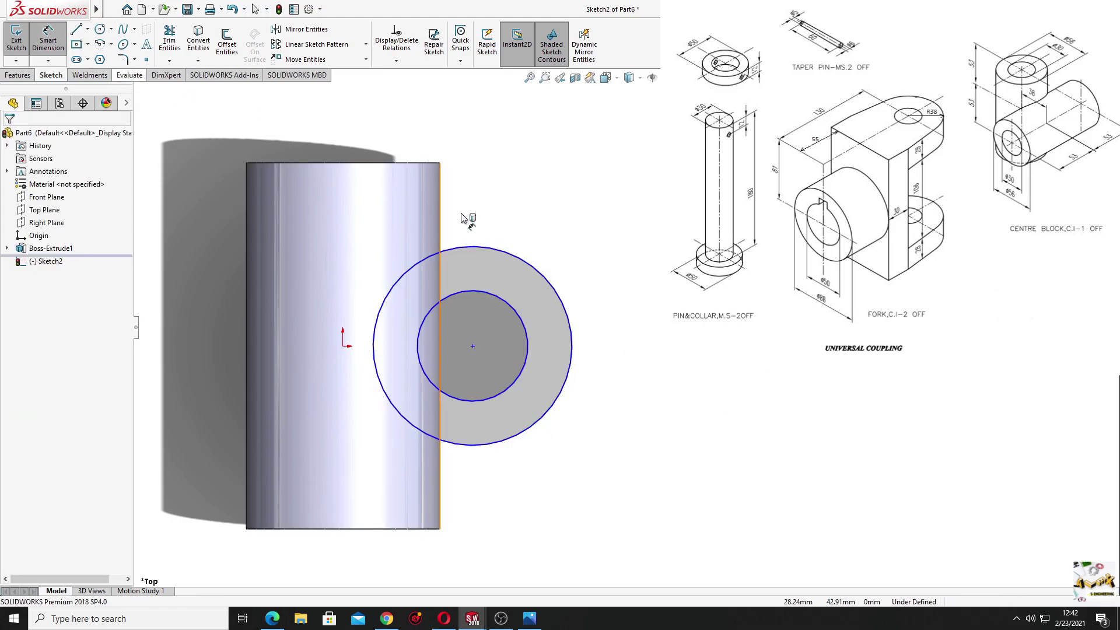
{"action": "left_click", "coordinate": [503, 253]}
{"action": "left_click", "coordinate": [607, 205]}
{"action": "type", "text": "56"}
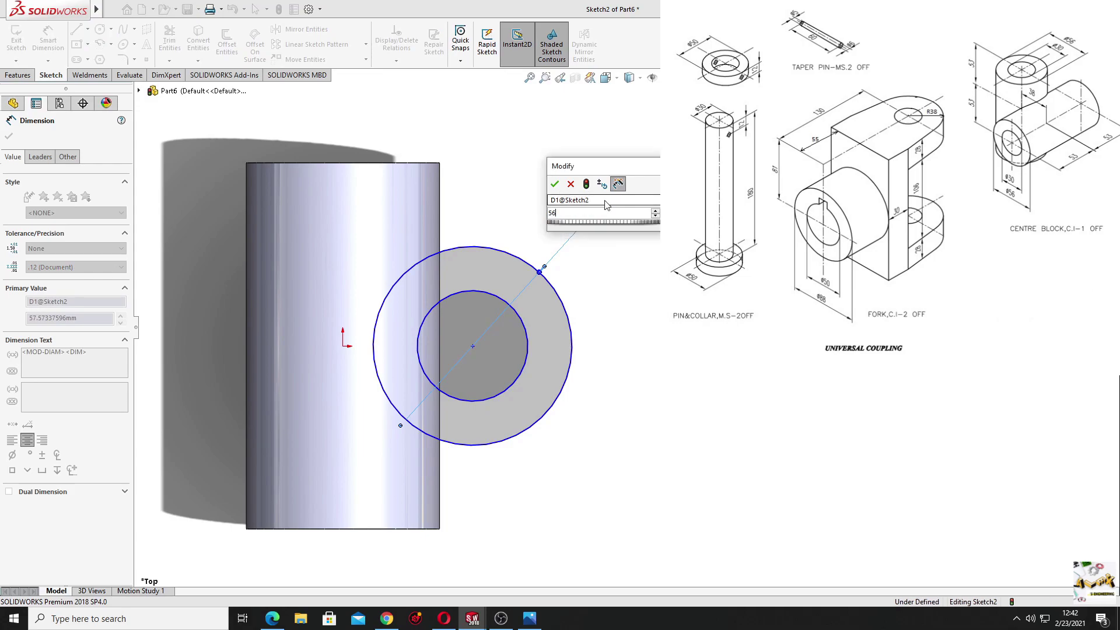
{"action": "key", "text": "Return"}
{"action": "left_click", "coordinate": [529, 342]}
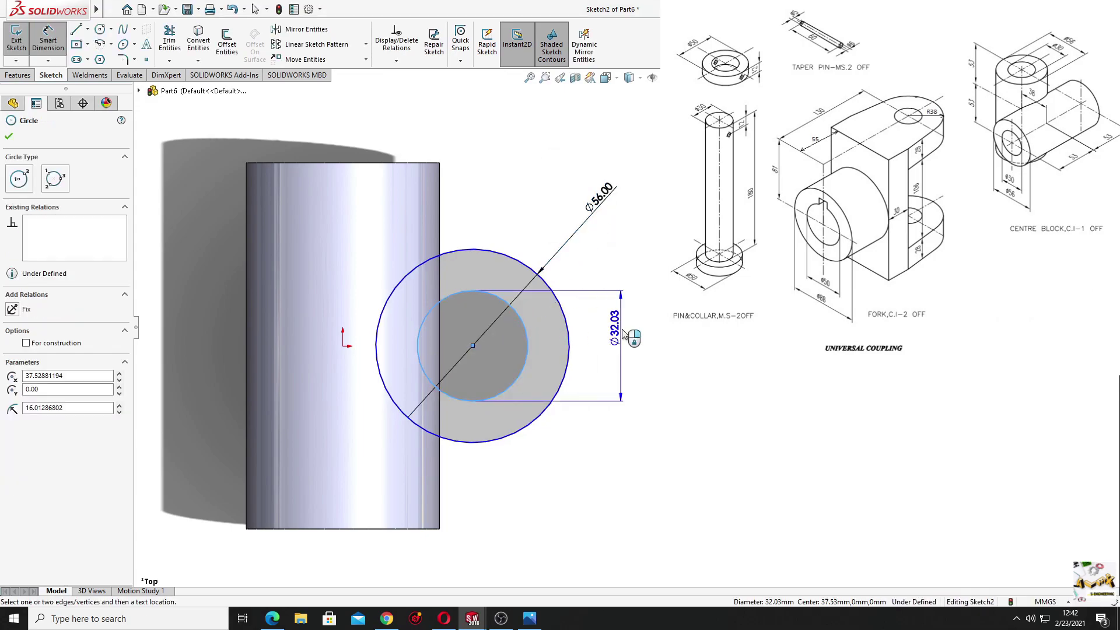
{"action": "left_click", "coordinate": [637, 340]}
{"action": "type", "text": "30"}
{"action": "key", "text": "Return"}
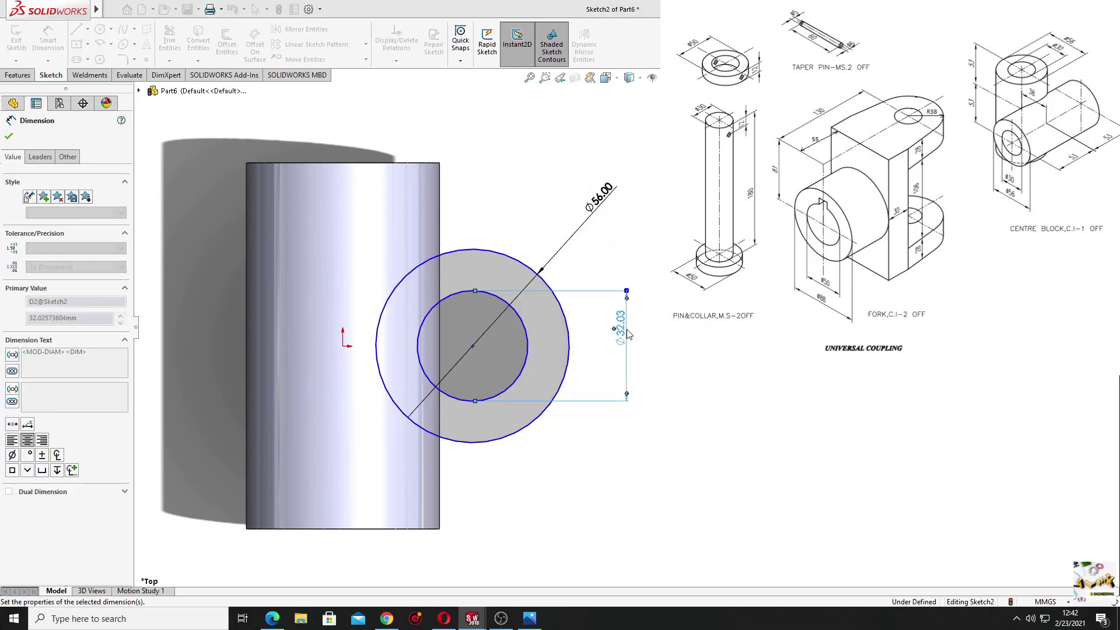
- Dimension the circle centre 38 mm from the origin and make them horizontal
{"action": "left_click", "coordinate": [473, 347]}
{"action": "left_click", "coordinate": [343, 346]}
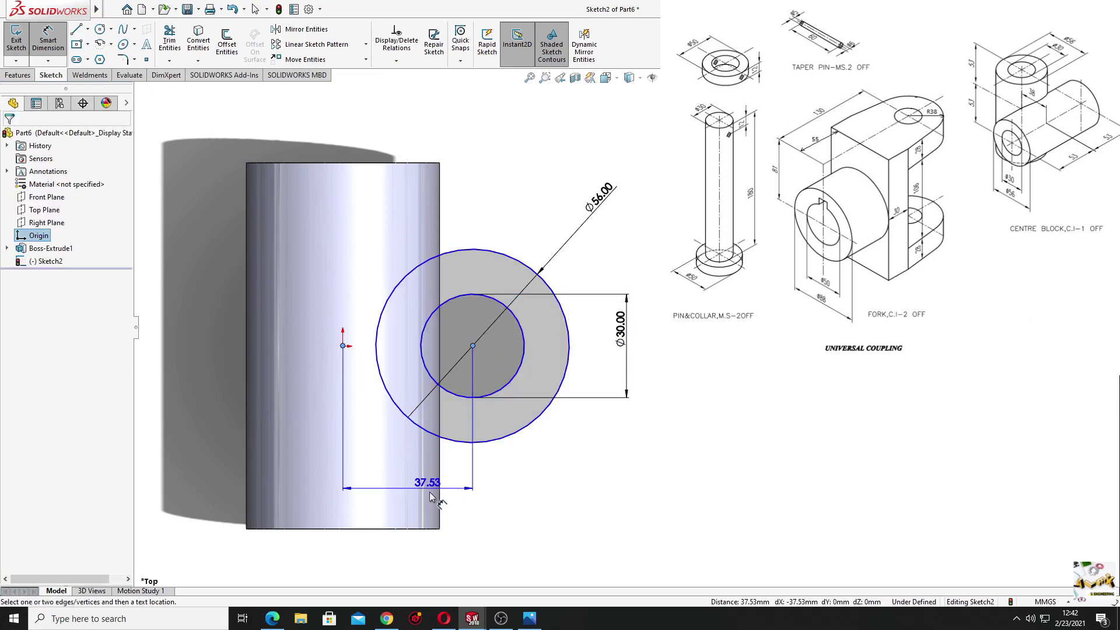
{"action": "left_click", "coordinate": [421, 555]}
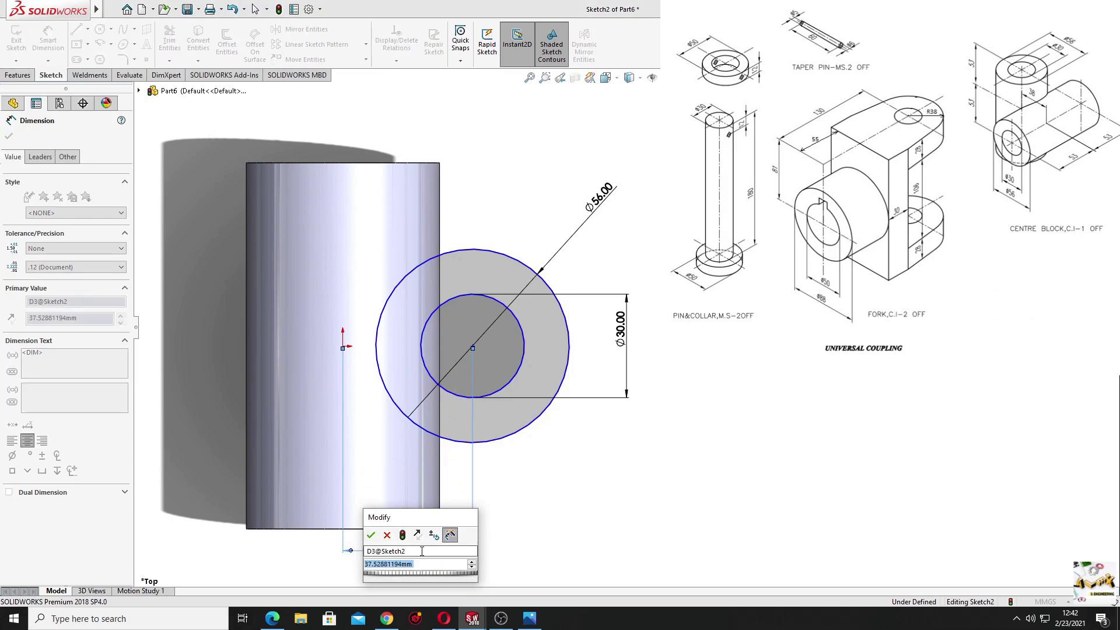
{"action": "type", "text": "38"}
{"action": "key", "text": "Return"}
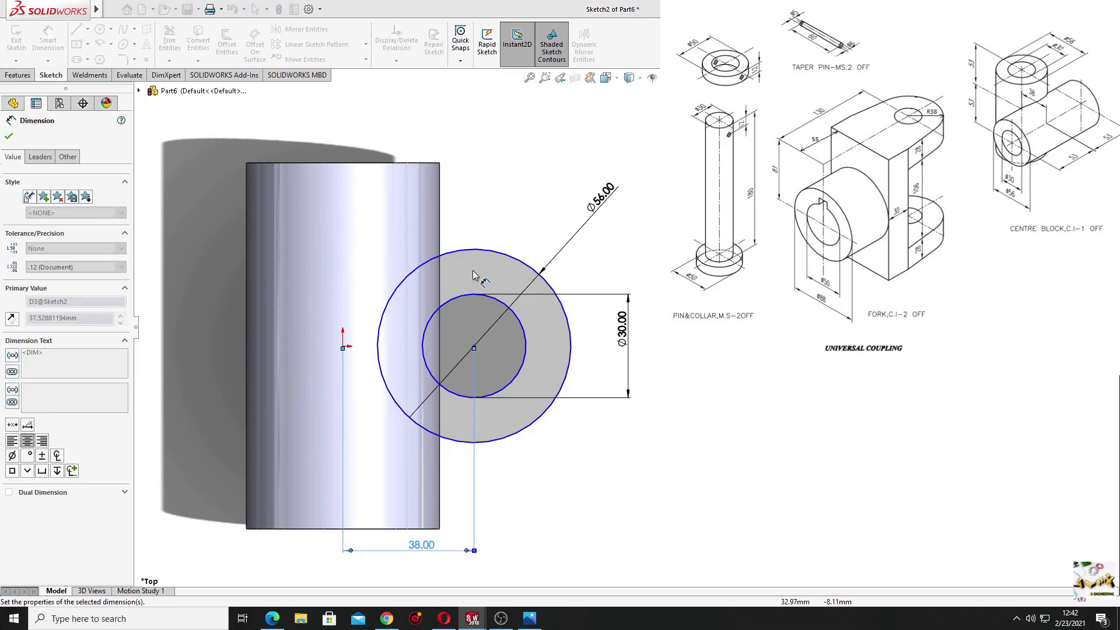
{"action": "right_click", "coordinate": [483, 177]}
{"action": "left_click", "coordinate": [498, 216]}
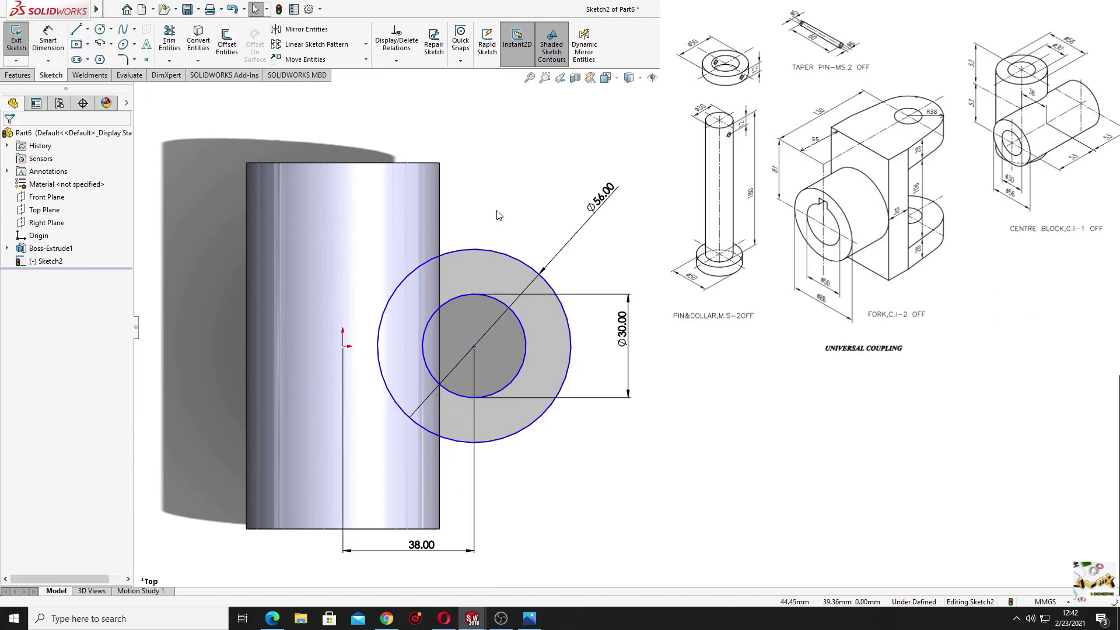
{"action": "left_click", "coordinate": [474, 345]}
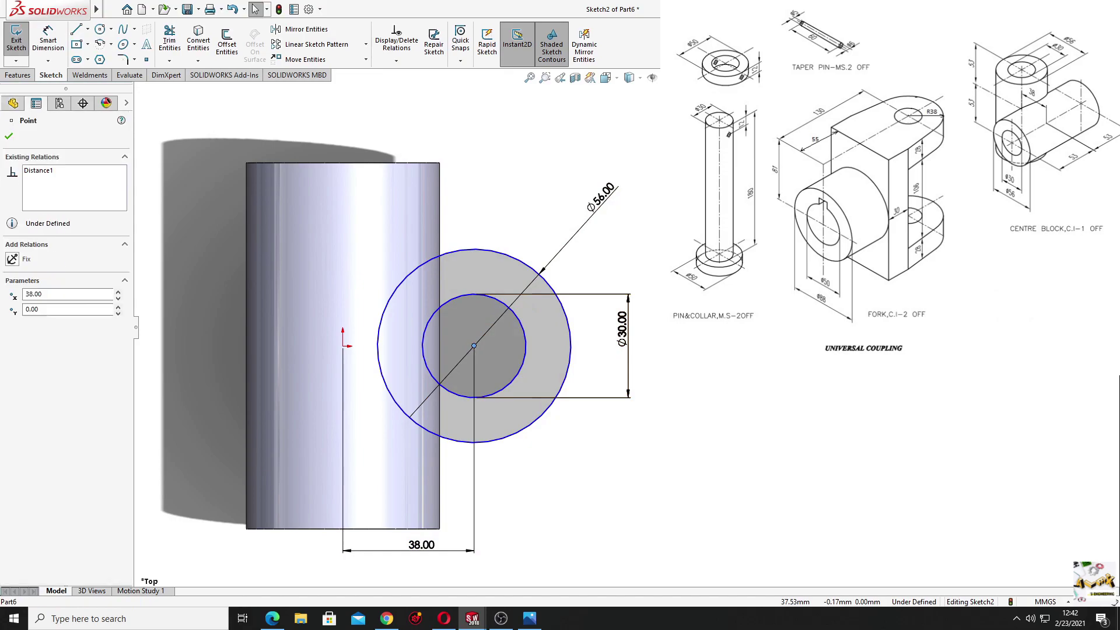
{"action": "left_click", "coordinate": [342, 346], "text": "ctrl"}
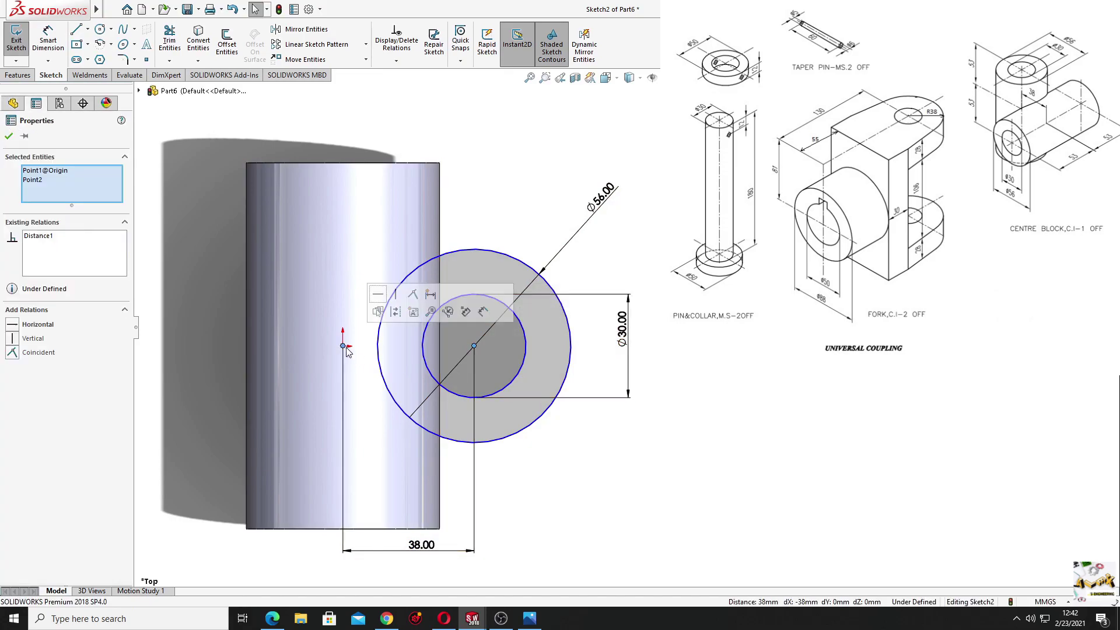
{"action": "left_click", "coordinate": [378, 299]}
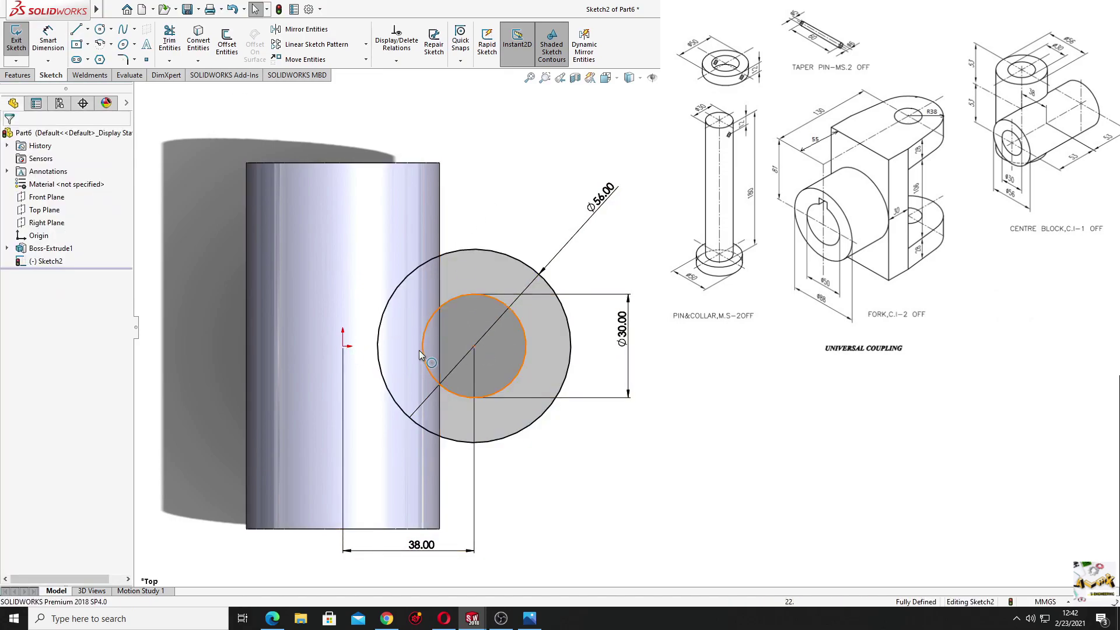
- Extrude the ring sketch 106 mm Mid Plane as a side tube
{"action": "left_click", "coordinate": [17, 75]}
{"action": "left_click", "coordinate": [21, 42]}
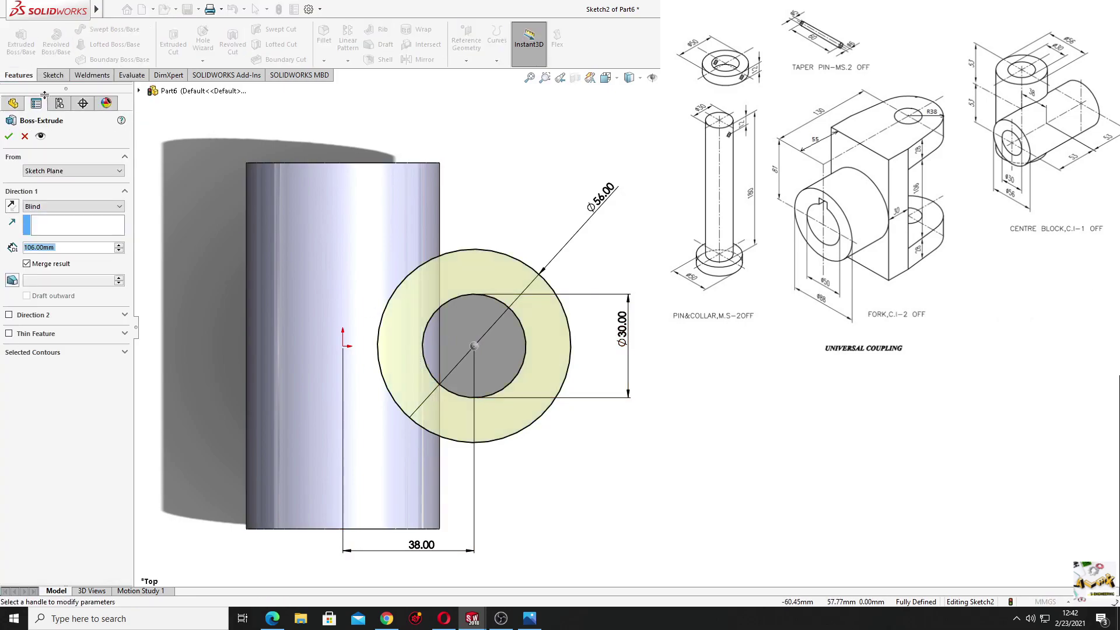
{"action": "left_click", "coordinate": [64, 208]}
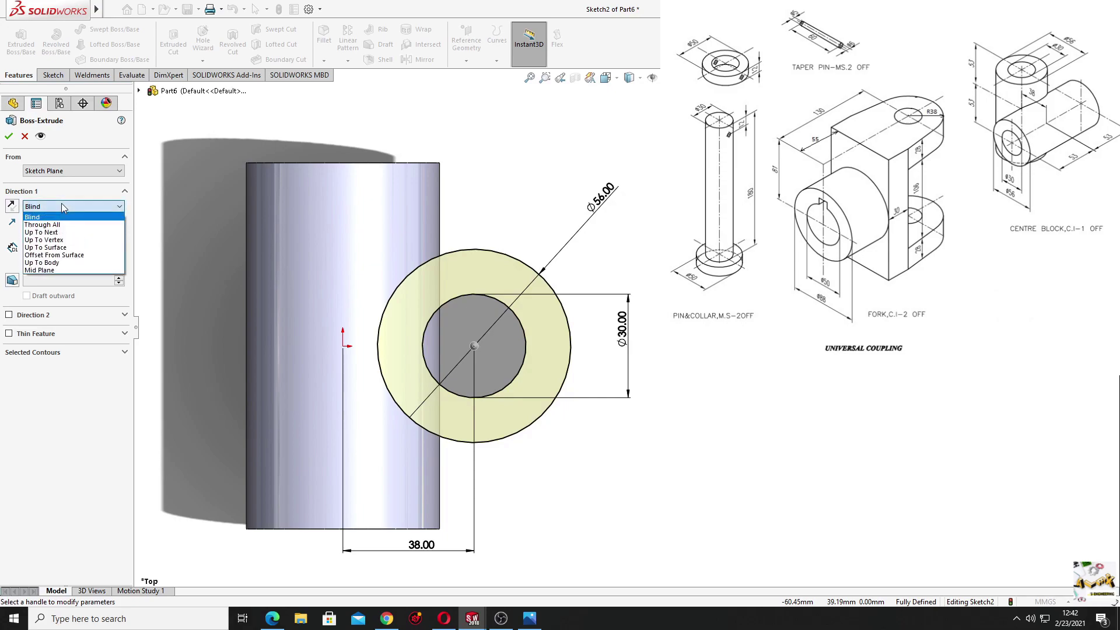
{"action": "left_click", "coordinate": [48, 271]}
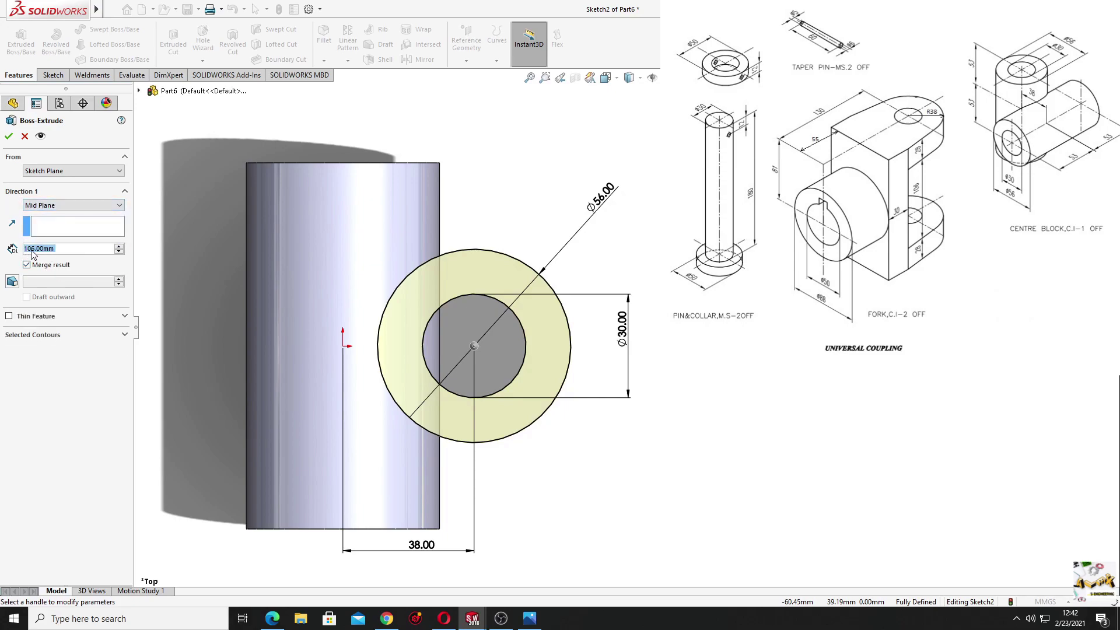
{"action": "left_click", "coordinate": [9, 137]}
- Orbit the part and select the side tube's ring-shaped end face
{"action": "mouse_move", "coordinate": [402, 318]}
{"action": "middle_mouse_down"}
{"action": "mouse_move", "coordinate": [460, 482]}
{"action": "mouse_move", "coordinate": [450, 238]}
{"action": "middle_mouse_up"}
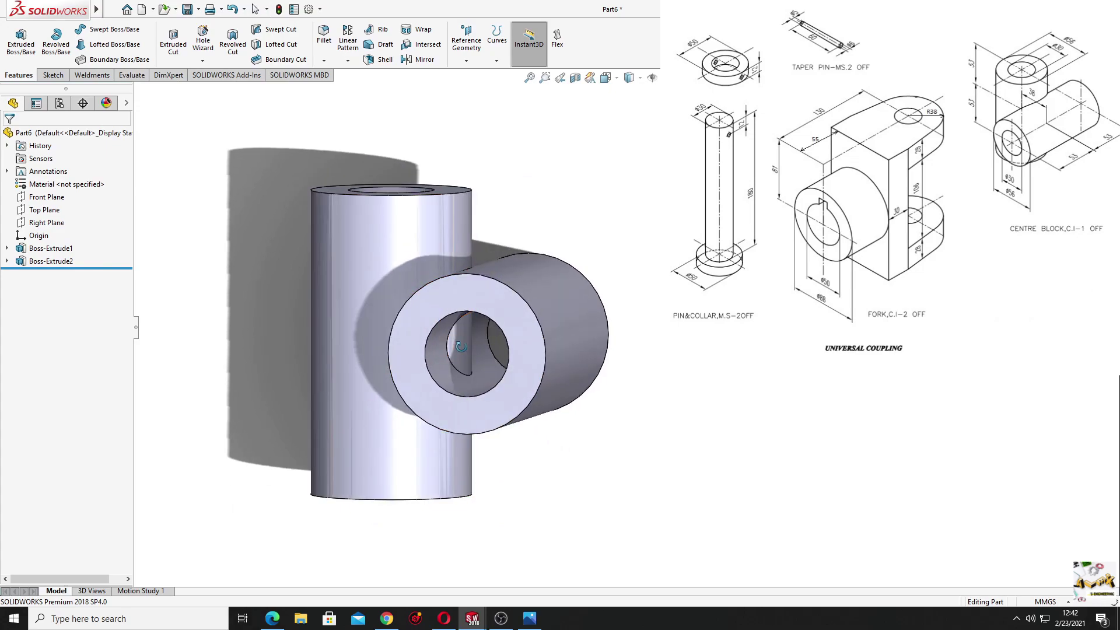
{"action": "middle_click_drag", "start_coordinate": [460, 351], "coordinate": [429, 345]}
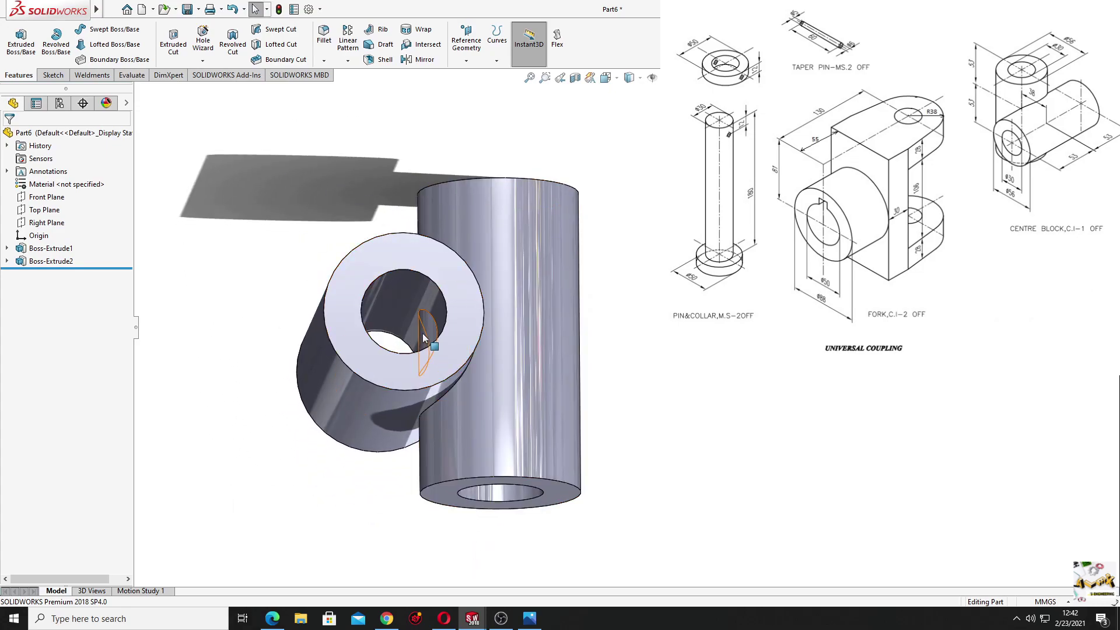
{"action": "middle_click_drag", "start_coordinate": [489, 447], "coordinate": [465, 318]}
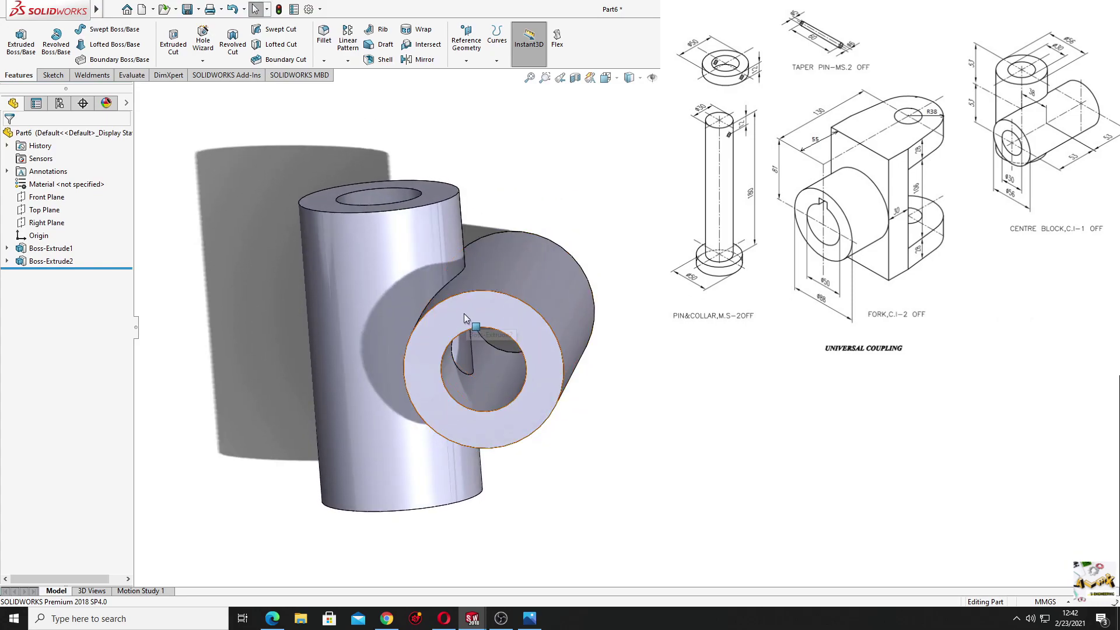
{"action": "left_click", "coordinate": [465, 318]}
- Sketch on the side tube's end face and convert its inner bore edge into a circle
{"action": "left_click", "coordinate": [552, 271]}
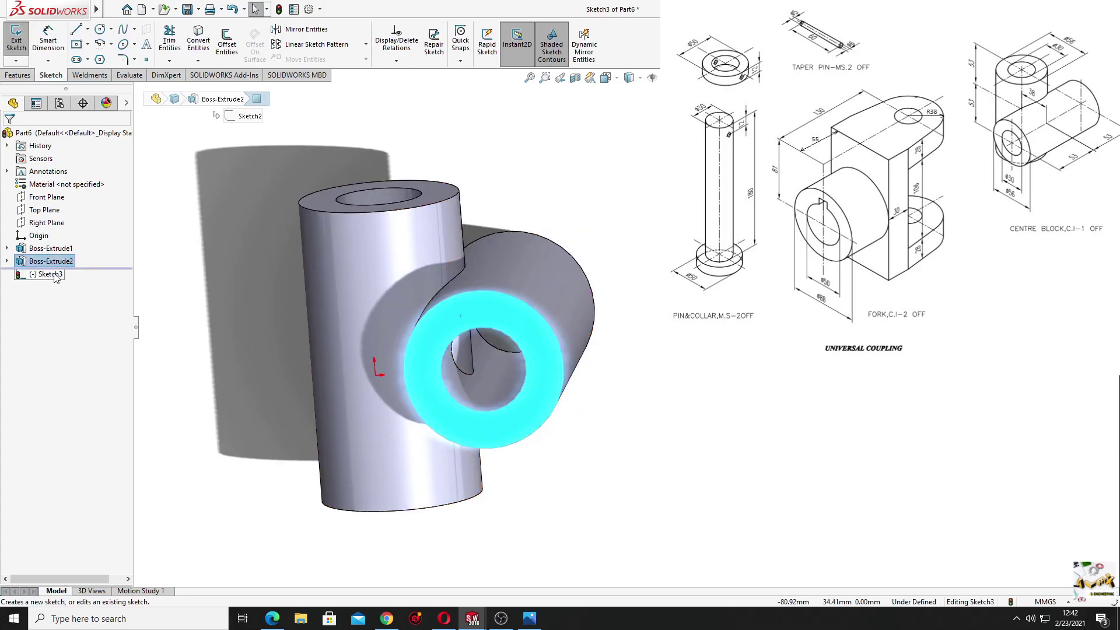
{"action": "left_click", "coordinate": [195, 44]}
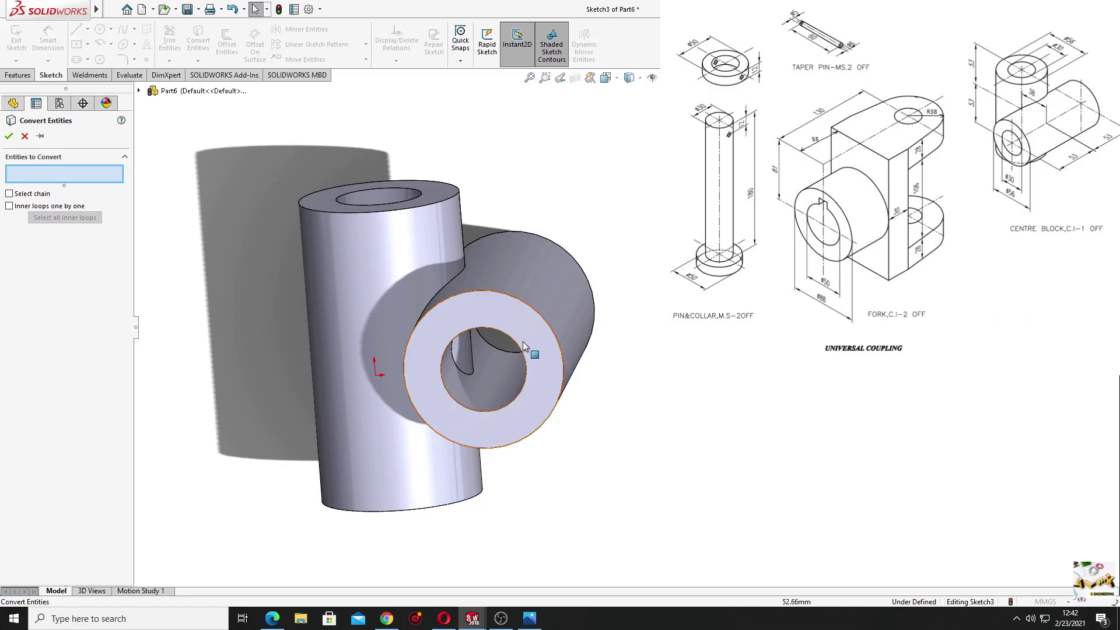
{"action": "left_click", "coordinate": [477, 331]}
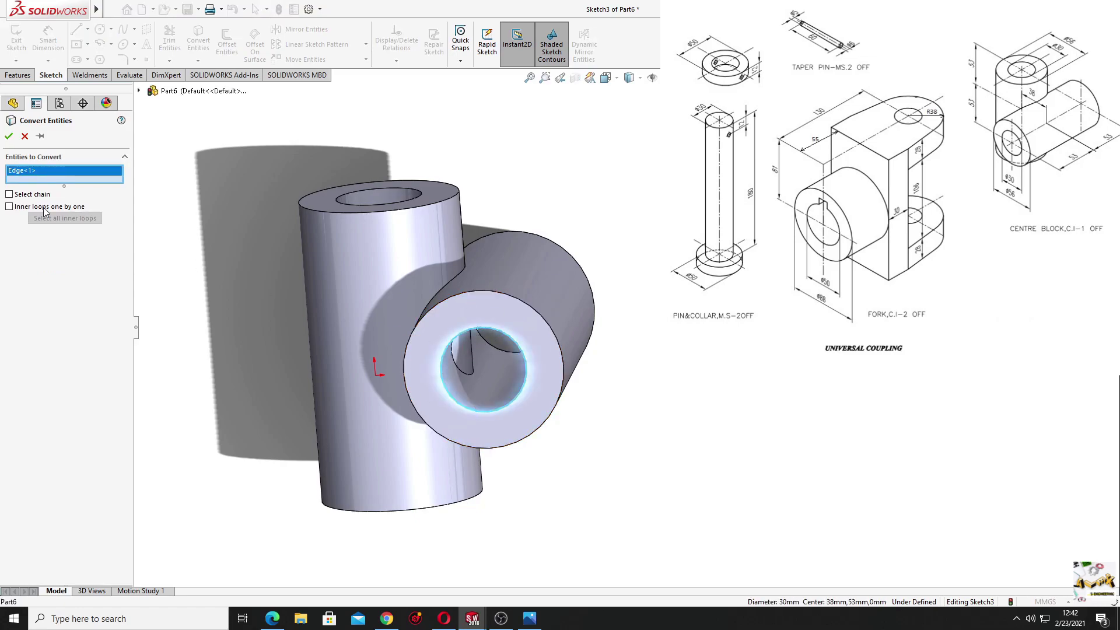
{"action": "left_click", "coordinate": [9, 136]}
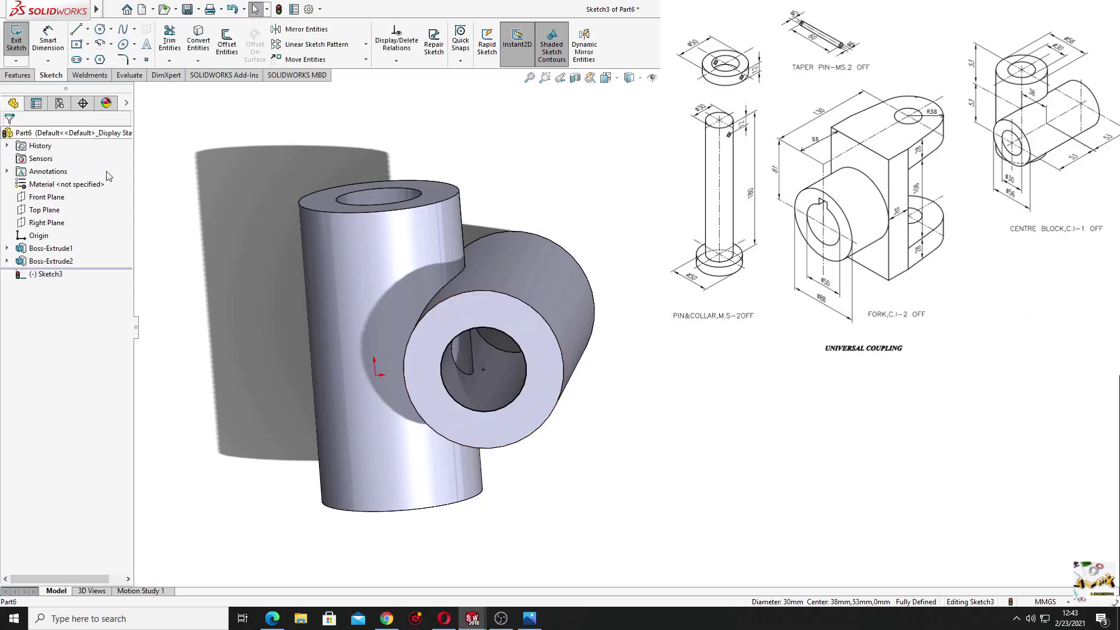
- Cut the bore circle 106 mm Blind into the part as Cut-Extrude1
{"action": "left_click", "coordinate": [18, 75]}
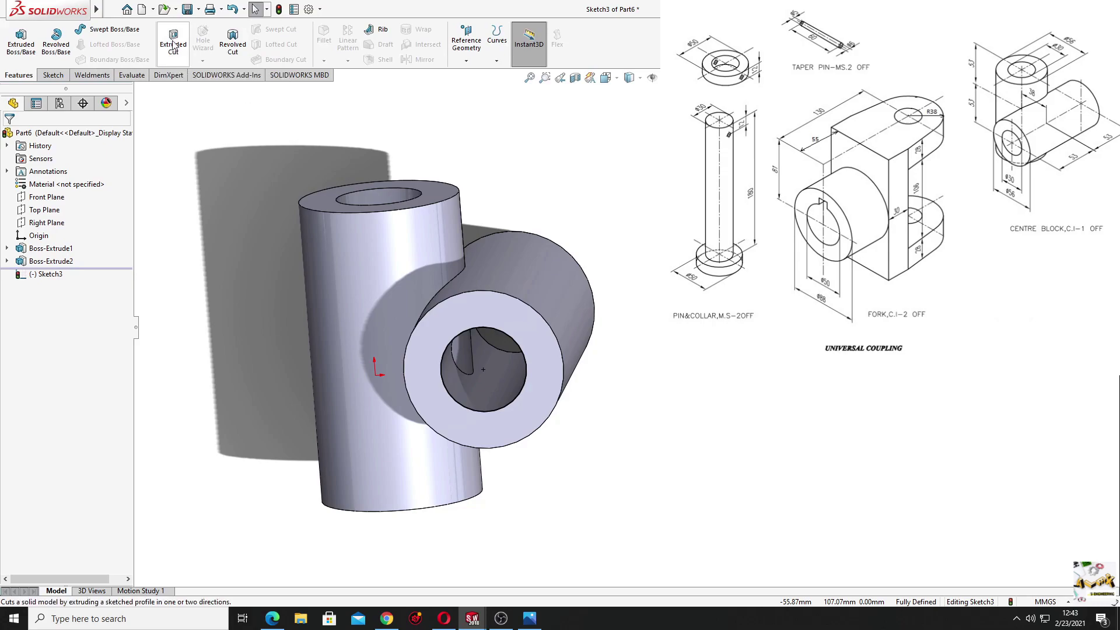
{"action": "left_click", "coordinate": [173, 46]}
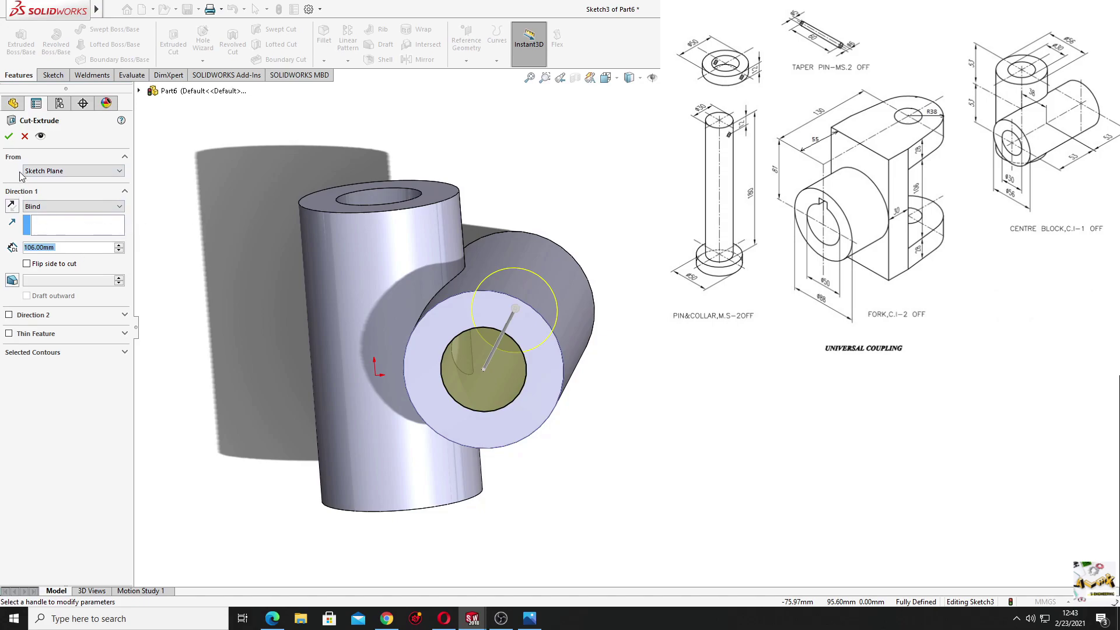
{"action": "left_click", "coordinate": [8, 137]}
{"action": "middle_click_drag", "start_coordinate": [283, 323], "coordinate": [285, 292]}
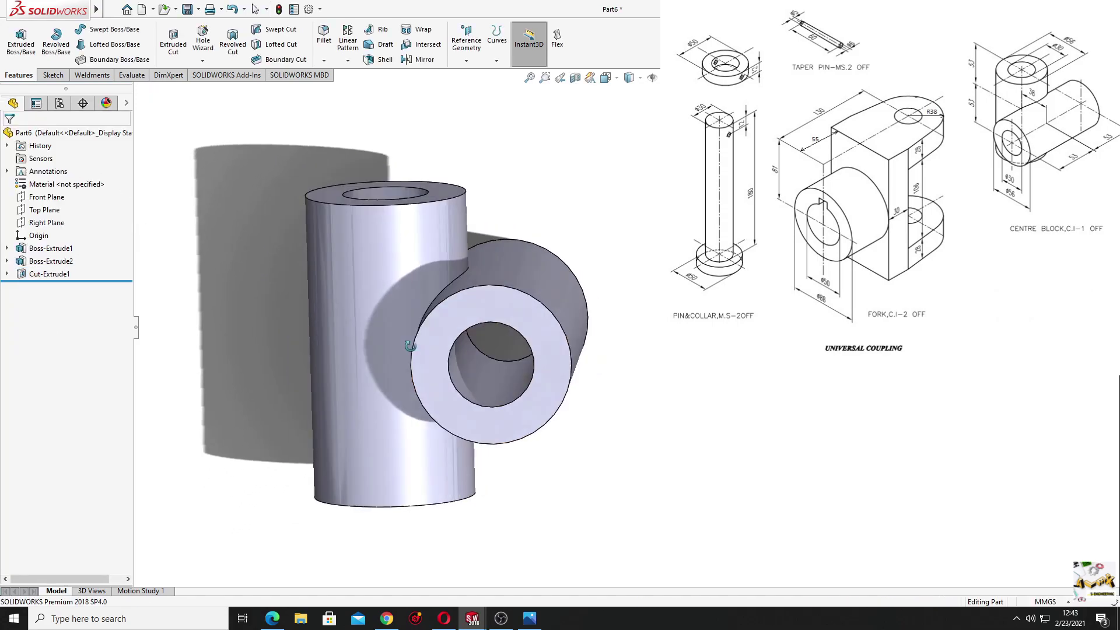
{"action": "middle_click_drag", "start_coordinate": [443, 353], "coordinate": [360, 322]}
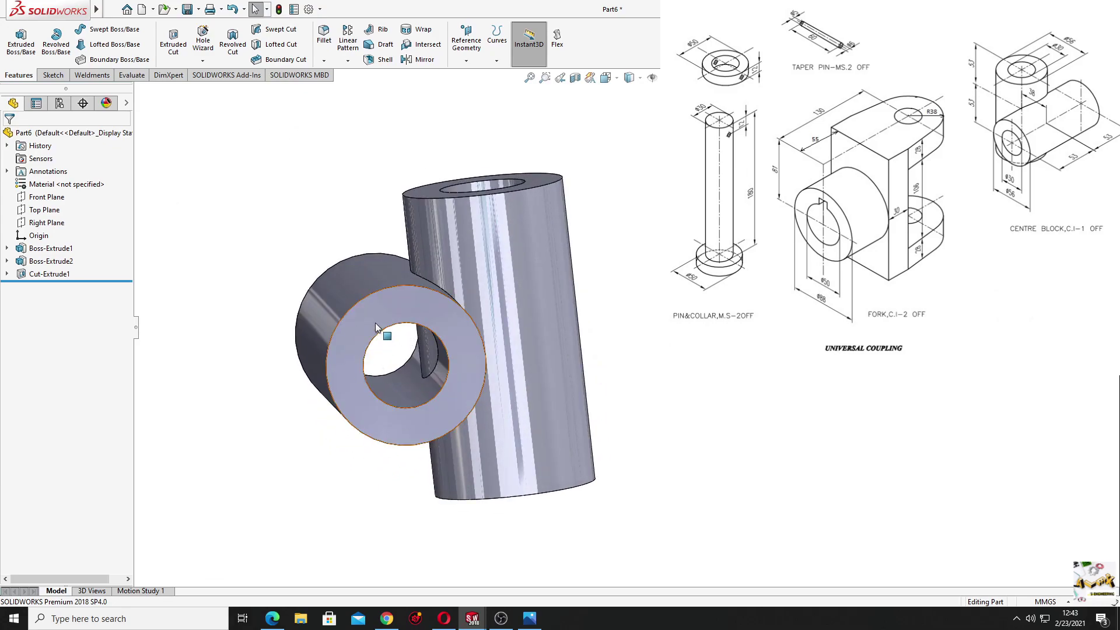
- Sketch on the main cylinder's end face and convert its inner bore edge into a circle
{"action": "left_click", "coordinate": [361, 324]}
{"action": "left_click", "coordinate": [426, 288]}
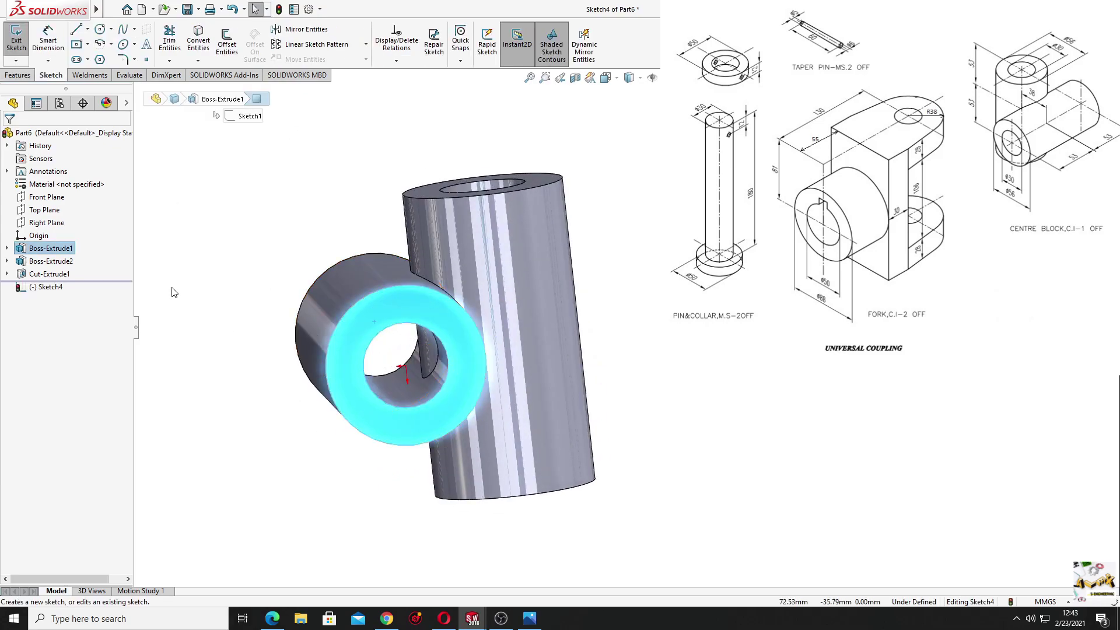
{"action": "left_click", "coordinate": [198, 41]}
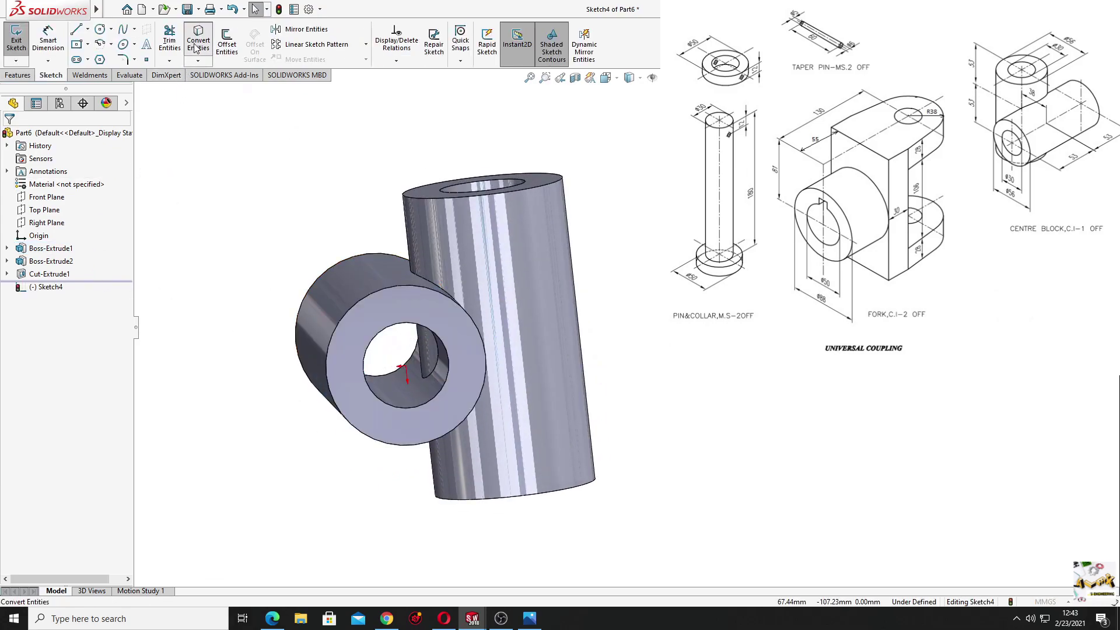
{"action": "left_click", "coordinate": [394, 329]}
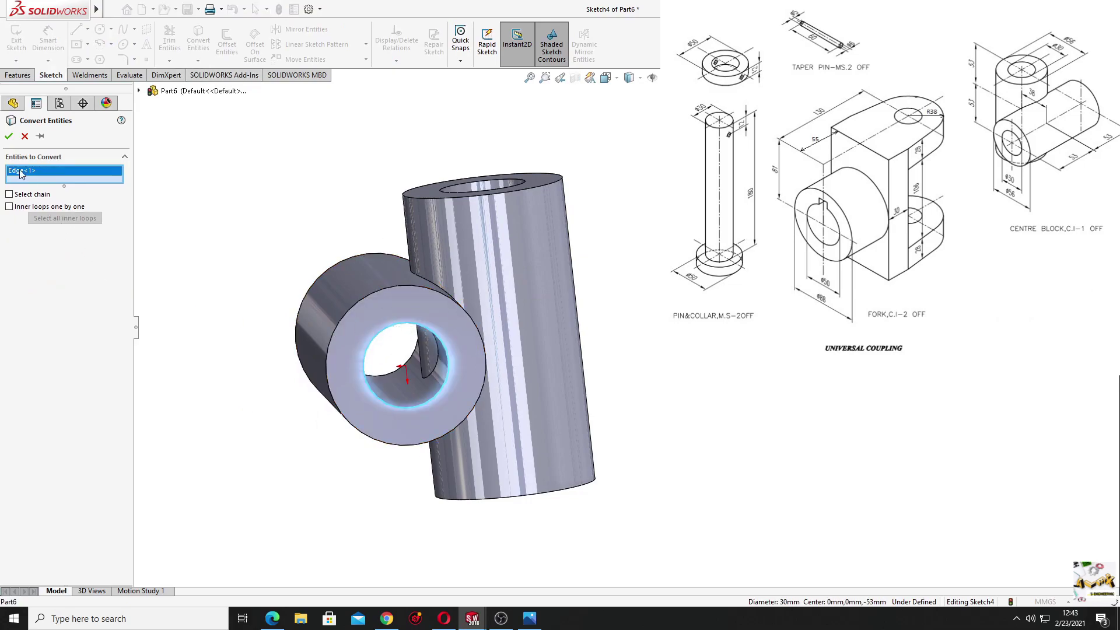
{"action": "left_click", "coordinate": [9, 136]}
- Cut the converted circle 106 mm Blind as Cut-Extrude2
{"action": "middle_click_drag", "start_coordinate": [315, 315], "coordinate": [285, 292]}
{"action": "left_click", "coordinate": [18, 75]}
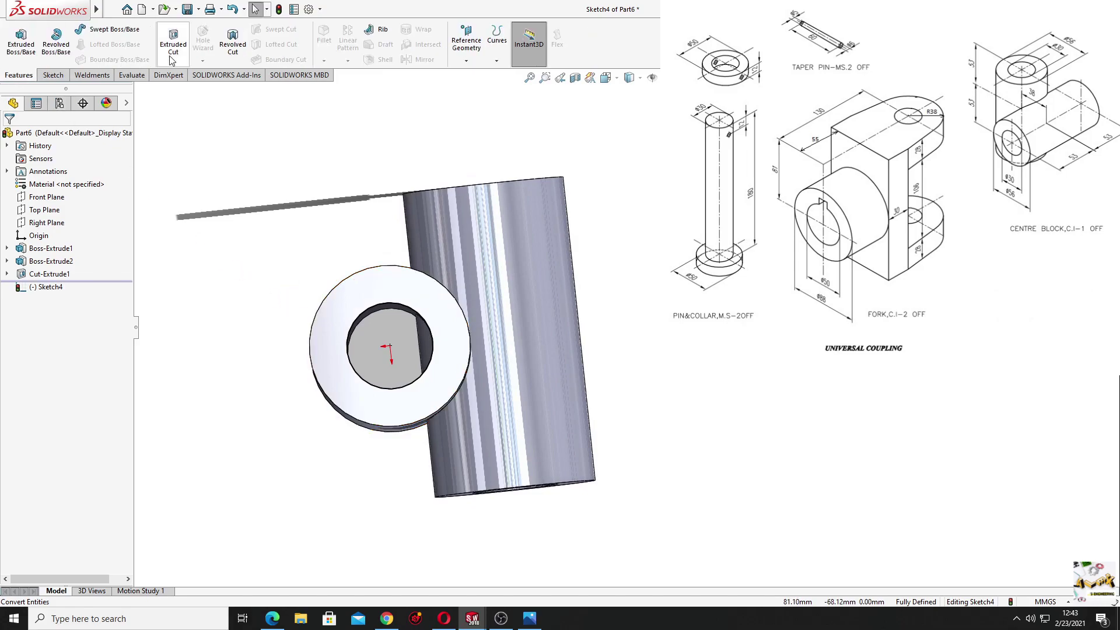
{"action": "left_click", "coordinate": [174, 45]}
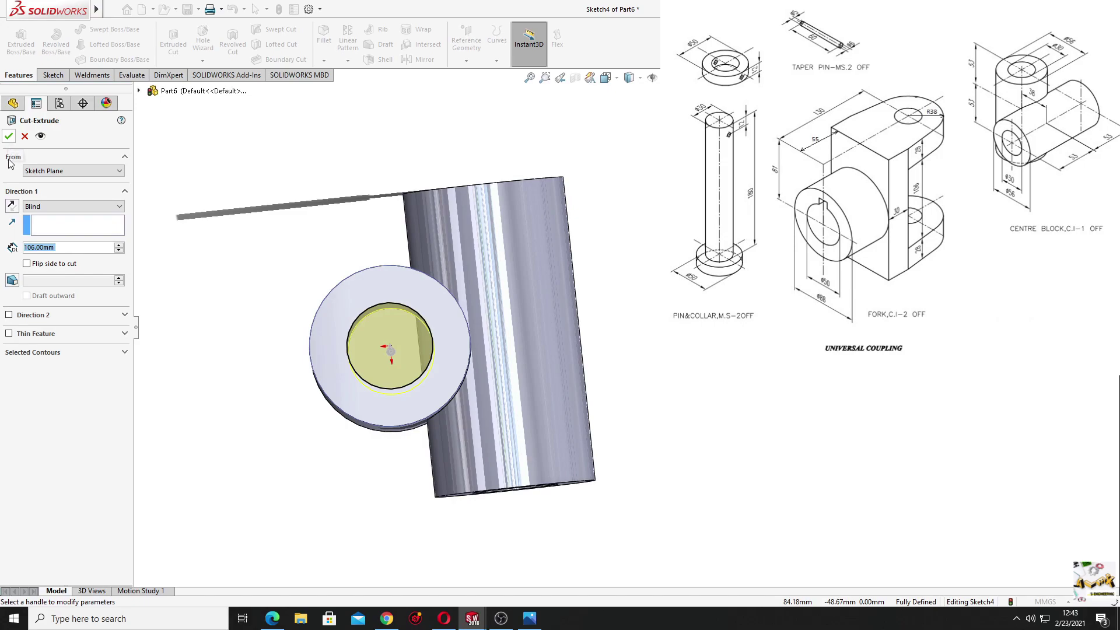
{"action": "left_click", "coordinate": [8, 136]}
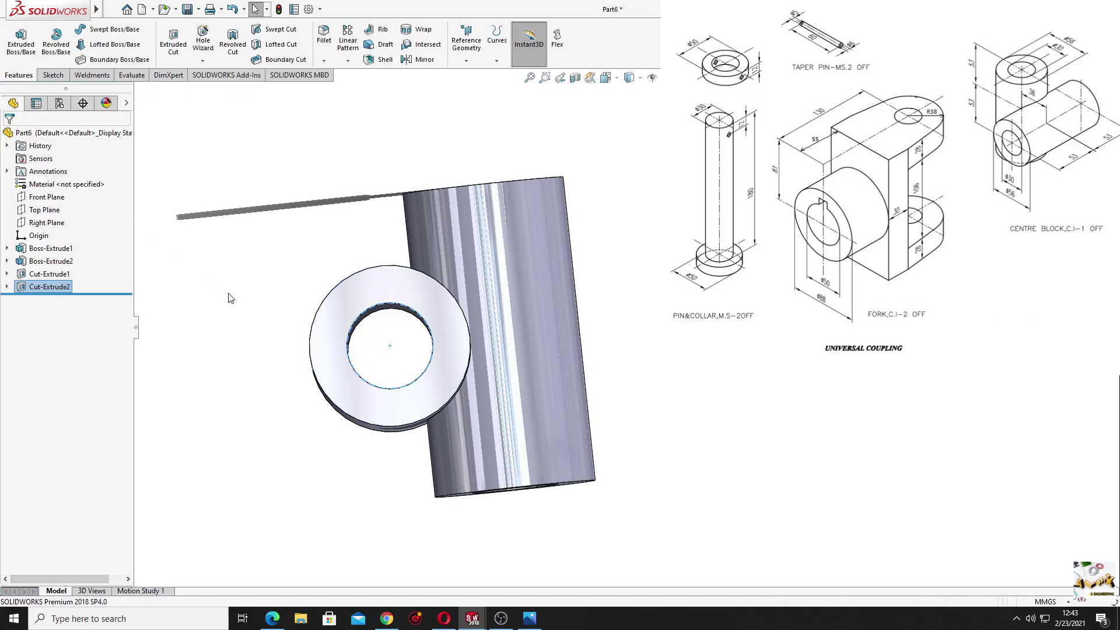
{"action": "middle_click_drag", "start_coordinate": [344, 344], "coordinate": [360, 350]}
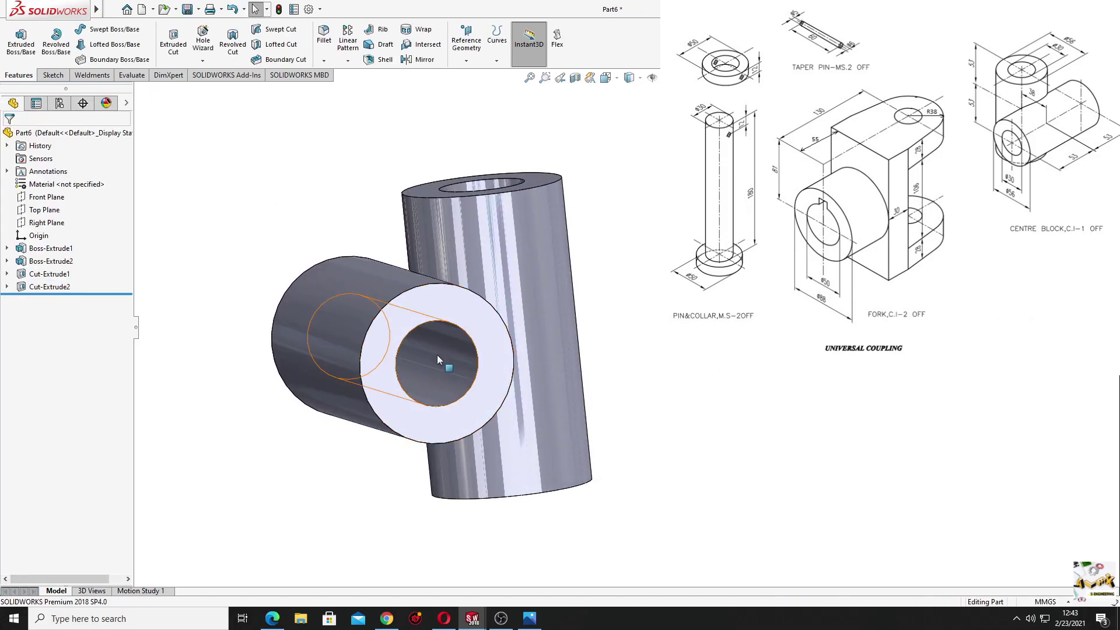
{"action": "mouse_move", "coordinate": [439, 361]}
{"action": "middle_mouse_down"}
{"action": "mouse_move", "coordinate": [431, 446]}
{"action": "mouse_move", "coordinate": [466, 380]}
{"action": "mouse_move", "coordinate": [458, 340]}
{"action": "mouse_move", "coordinate": [367, 361]}
{"action": "middle_mouse_up"}
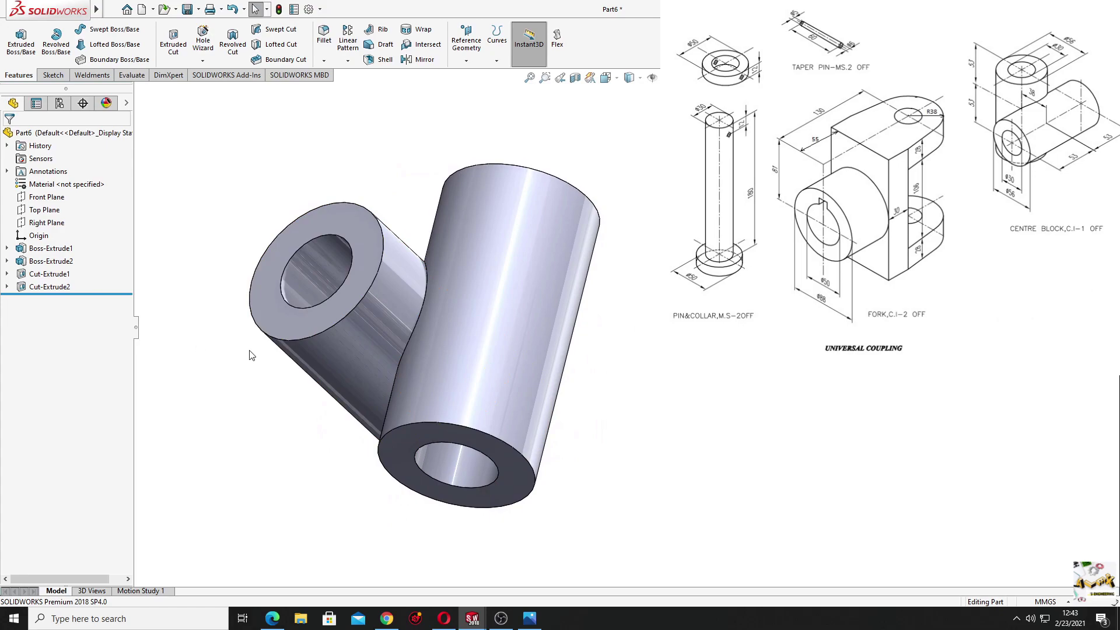
- Add a 5 mm fillet to the intersection edge between the two tubes
{"action": "mouse_move", "coordinate": [251, 355]}
{"action": "middle_mouse_down"}
{"action": "mouse_move", "coordinate": [376, 430]}
{"action": "mouse_move", "coordinate": [445, 326]}
{"action": "mouse_move", "coordinate": [446, 399]}
{"action": "middle_mouse_up"}
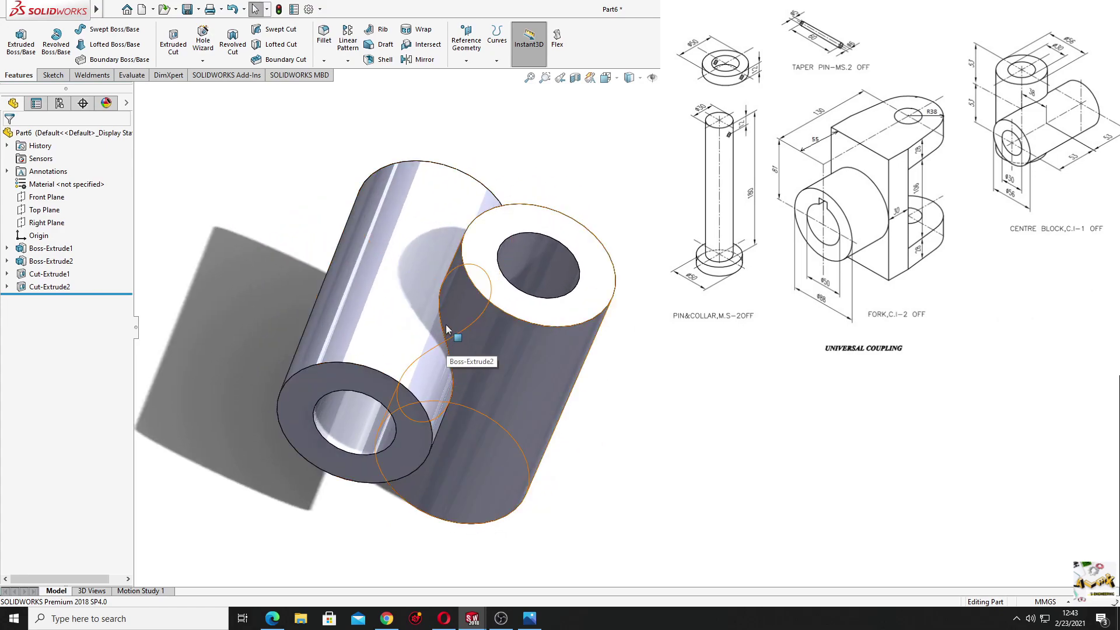
{"action": "middle_click_drag", "start_coordinate": [447, 330], "coordinate": [464, 318]}
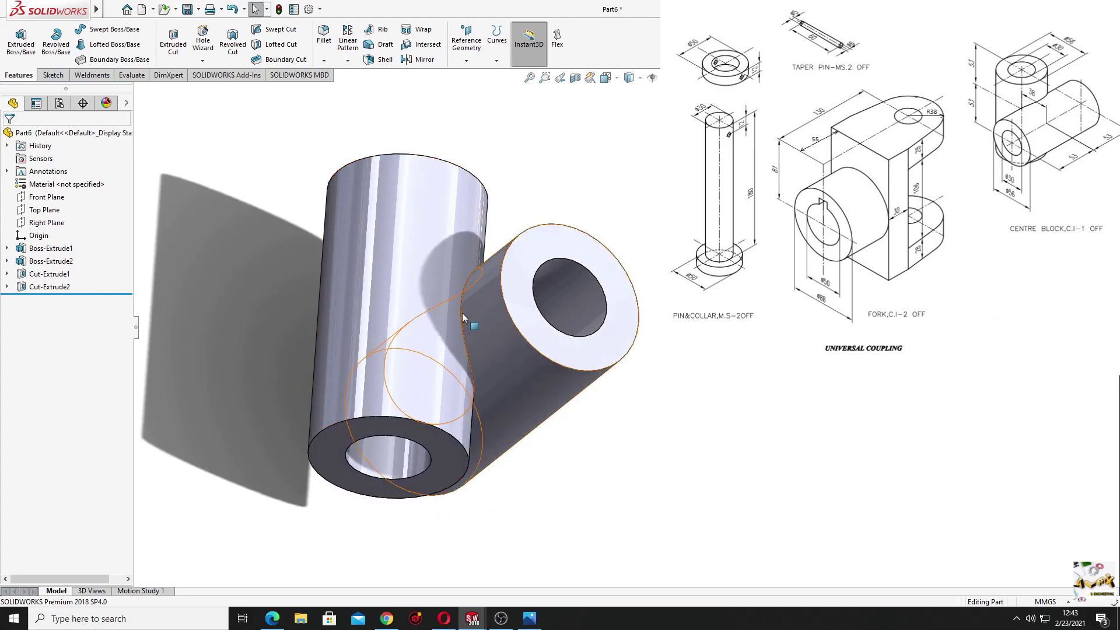
{"action": "left_click", "coordinate": [322, 41]}
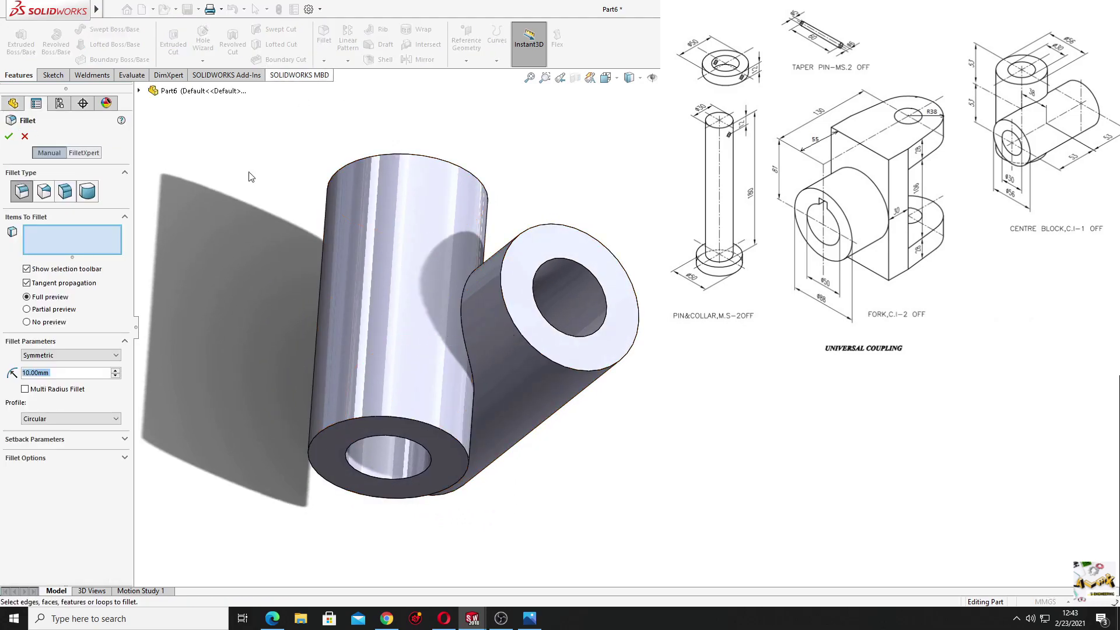
{"action": "type", "text": "5"}
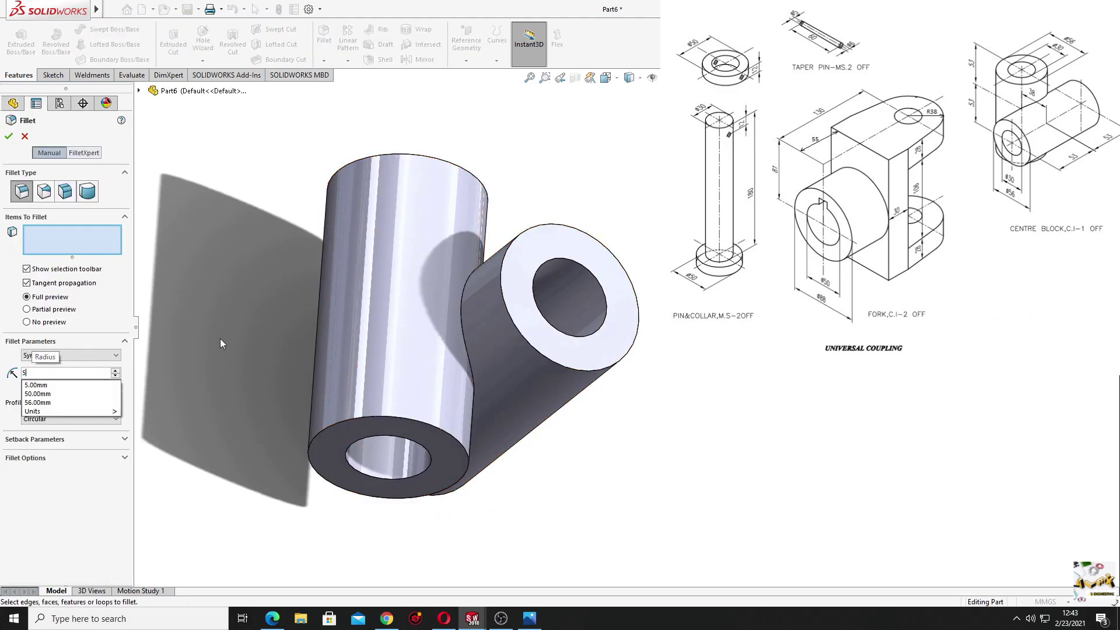
{"action": "key", "text": "Return"}
{"action": "left_click", "coordinate": [461, 323]}
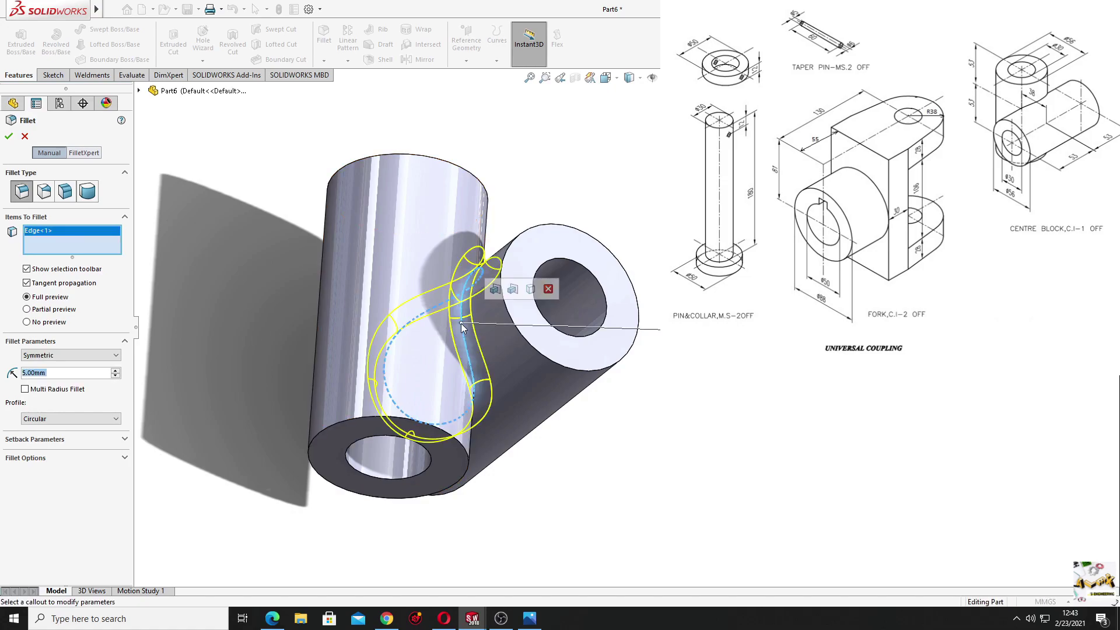
{"action": "left_click", "coordinate": [9, 137]}
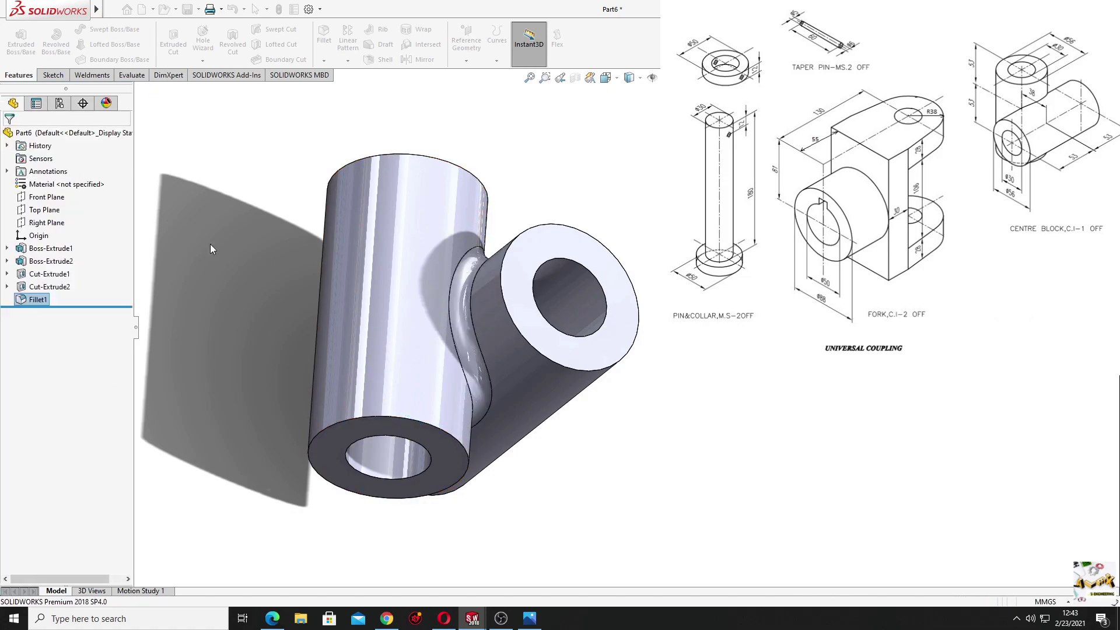
{"action": "mouse_move", "coordinate": [222, 245]}
{"action": "middle_mouse_down"}
{"action": "mouse_move", "coordinate": [330, 289]}
{"action": "mouse_move", "coordinate": [334, 302]}
{"action": "middle_mouse_up"}
{"action": "mouse_move", "coordinate": [401, 421]}
{"action": "middle_mouse_down"}
{"action": "mouse_move", "coordinate": [627, 314]}
{"action": "mouse_move", "coordinate": [717, 353]}
{"action": "middle_mouse_up"}
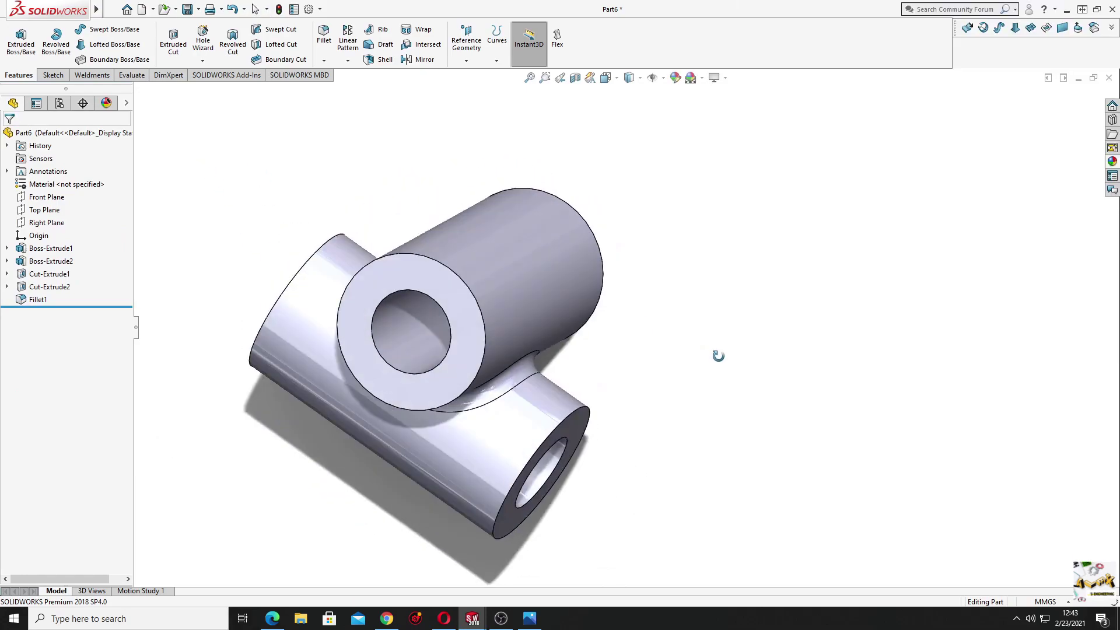
- Apply the polished steel metal appearance to the entire part
{"action": "left_click", "coordinate": [1111, 162]}
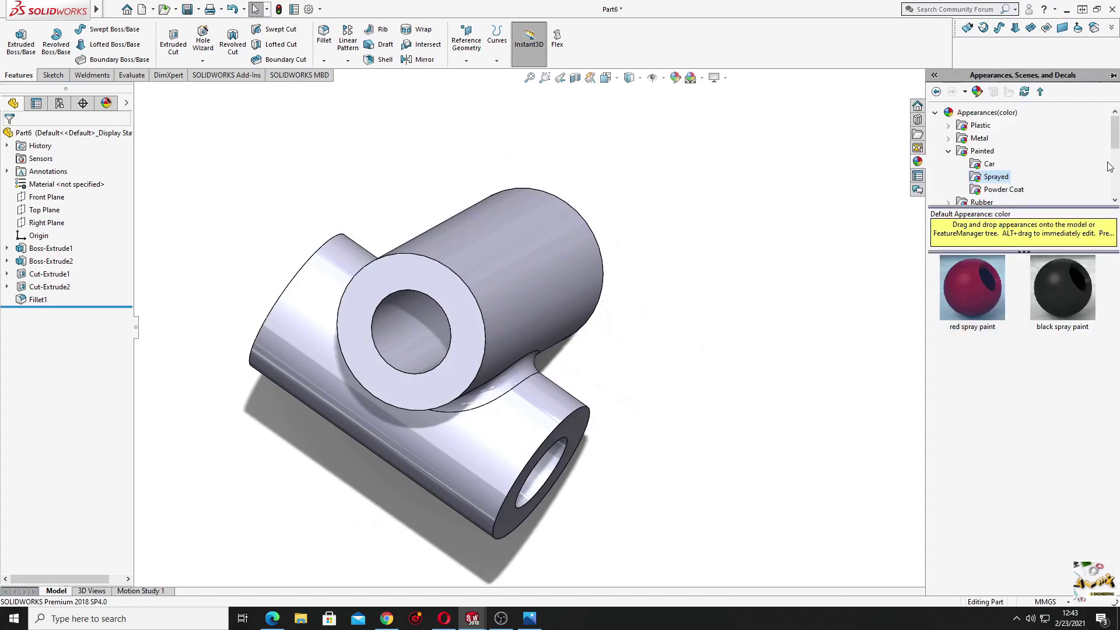
{"action": "left_click", "coordinate": [949, 151]}
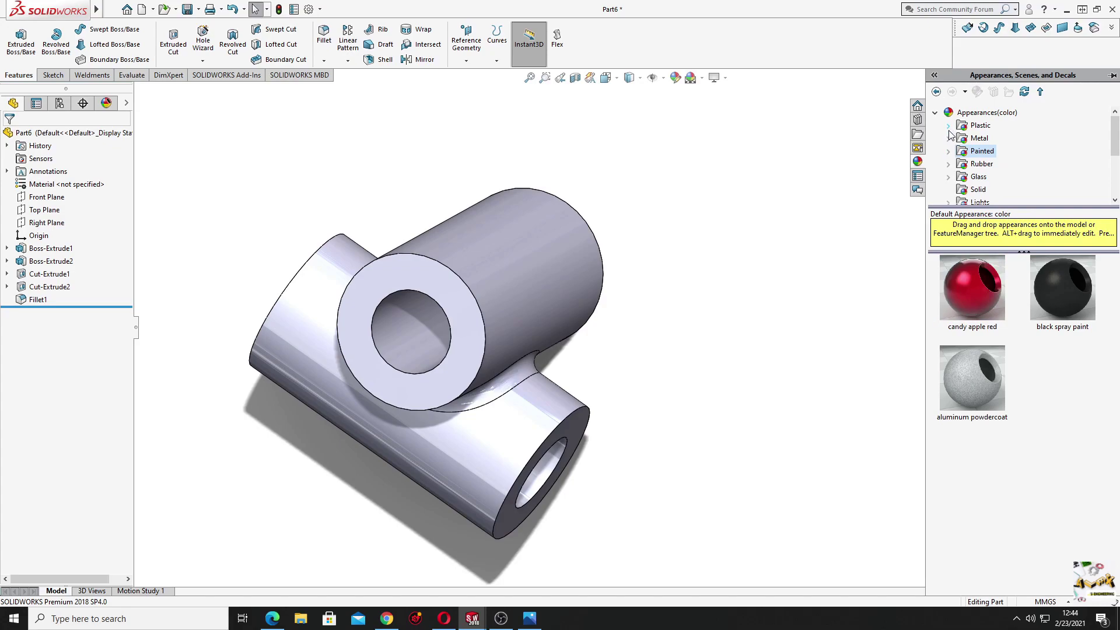
{"action": "left_click", "coordinate": [973, 138]}
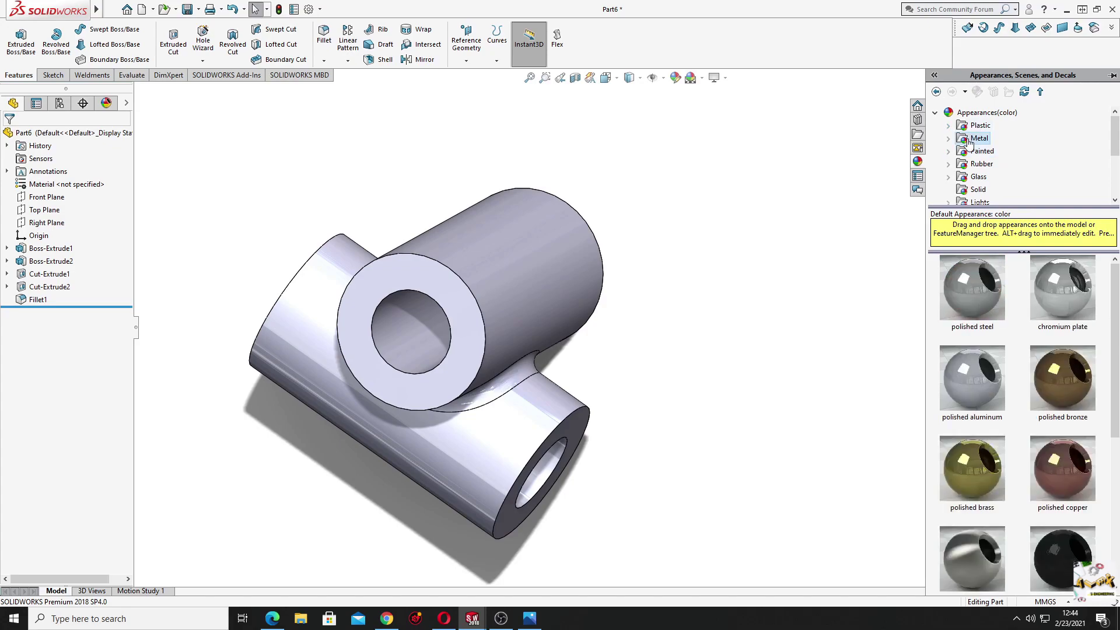
{"action": "double_click", "coordinate": [971, 306]}
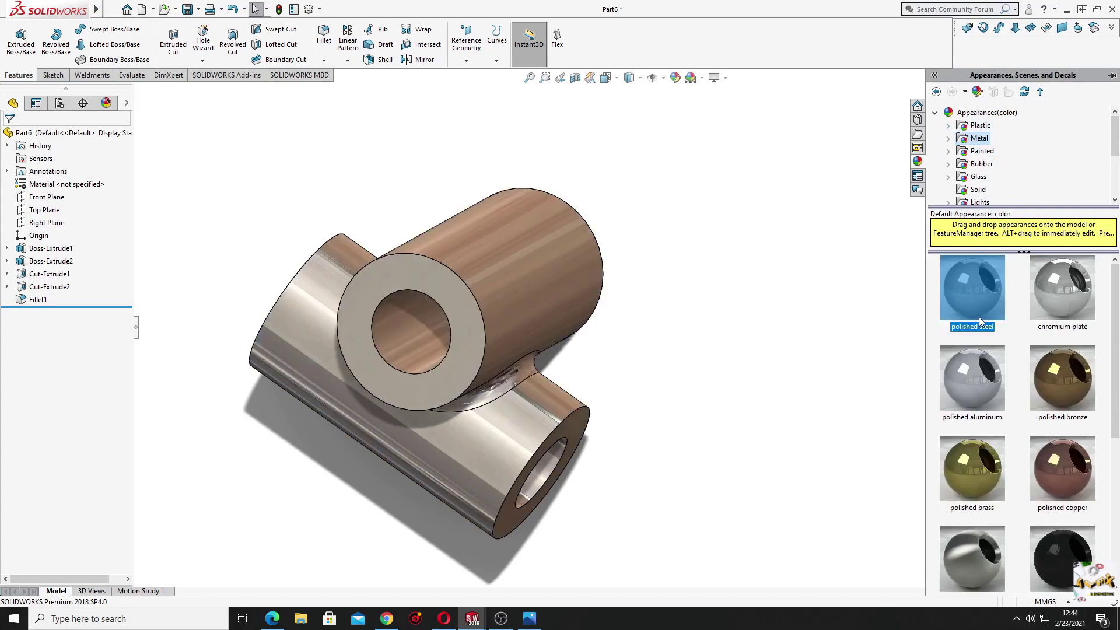
{"action": "left_click_drag", "start_coordinate": [971, 292], "coordinate": [539, 294]}
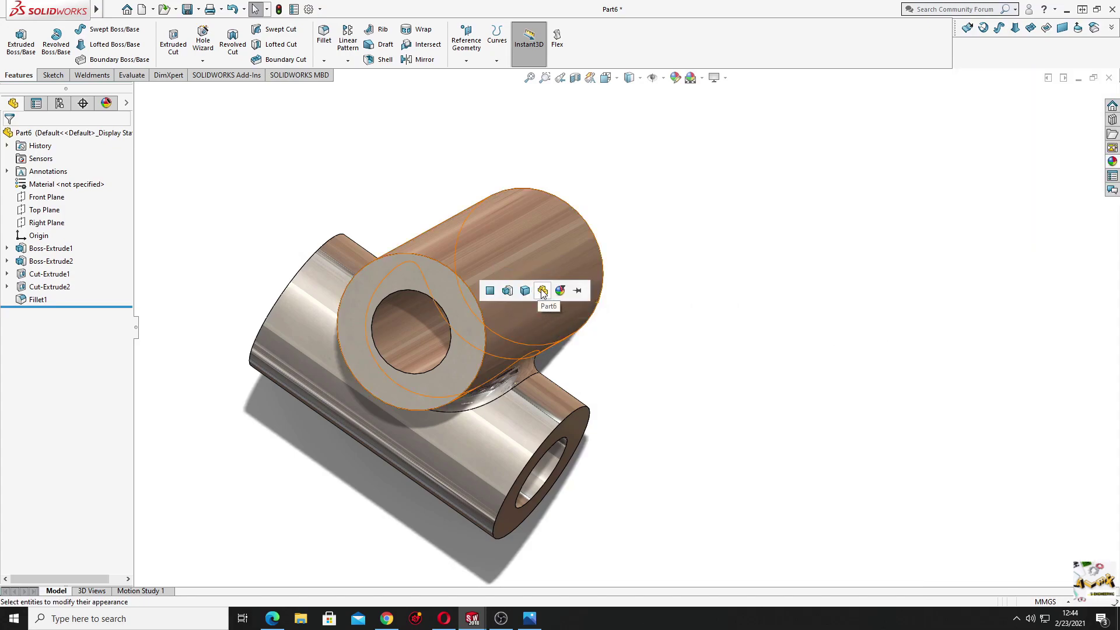
{"action": "left_click", "coordinate": [543, 290]}
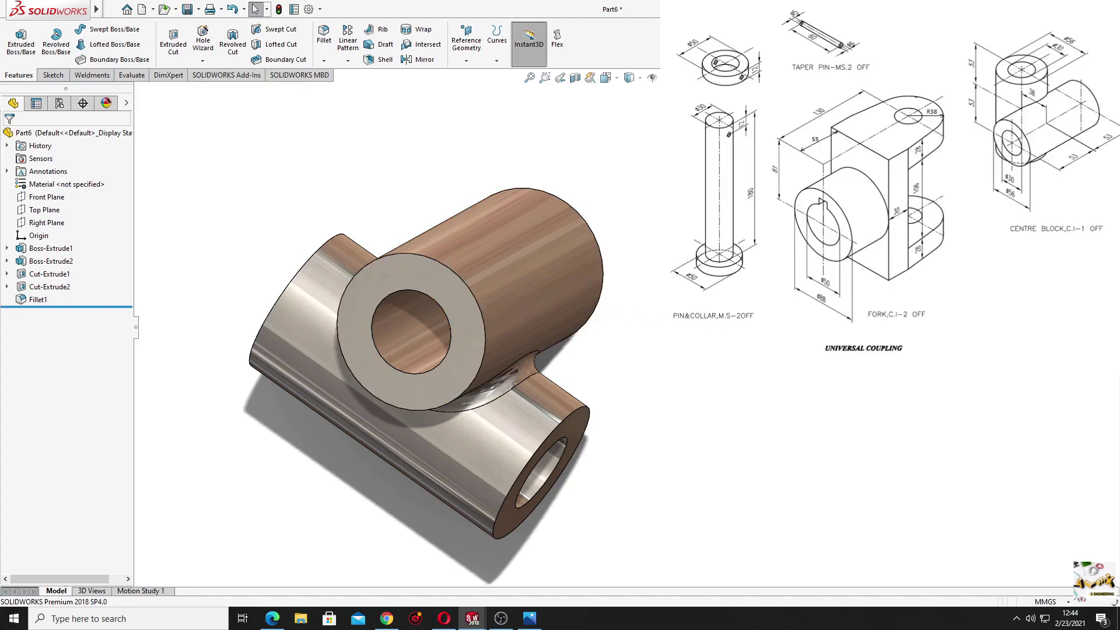
{"action": "mouse_move", "coordinate": [494, 342]}
{"action": "middle_mouse_down"}
{"action": "mouse_move", "coordinate": [248, 314]}
{"action": "mouse_move", "coordinate": [607, 332]}
{"action": "mouse_move", "coordinate": [570, 465]}
{"action": "middle_mouse_up"}
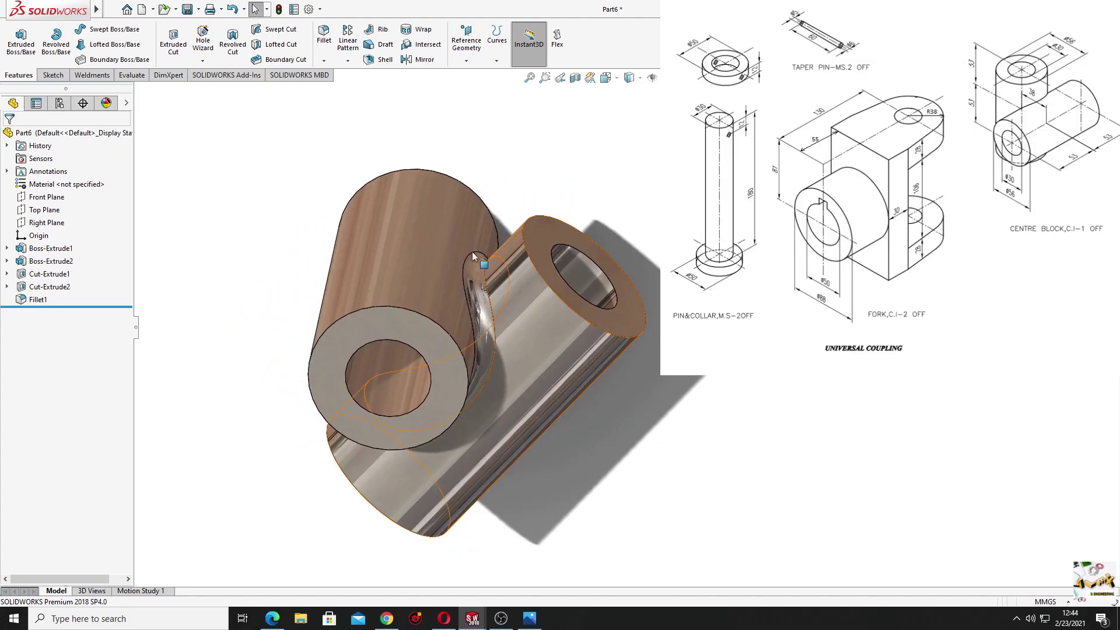
- Save the part as 'centre block1' after the name-already-open warning
{"action": "left_click", "coordinate": [185, 10]}
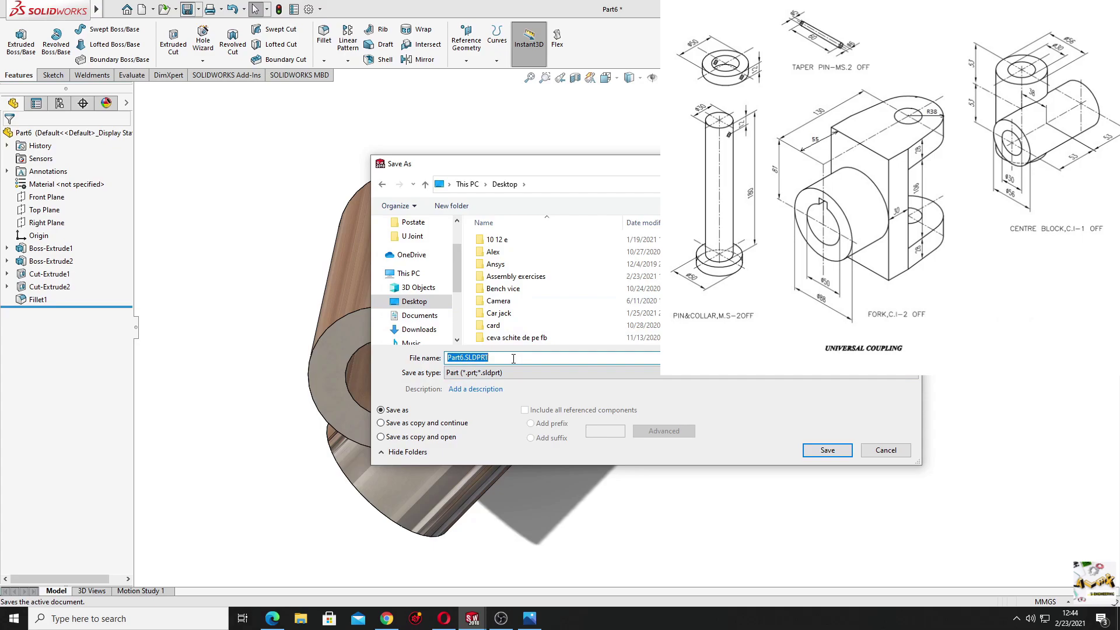
{"action": "type", "text": "centre block"}
{"action": "key", "text": "Return"}
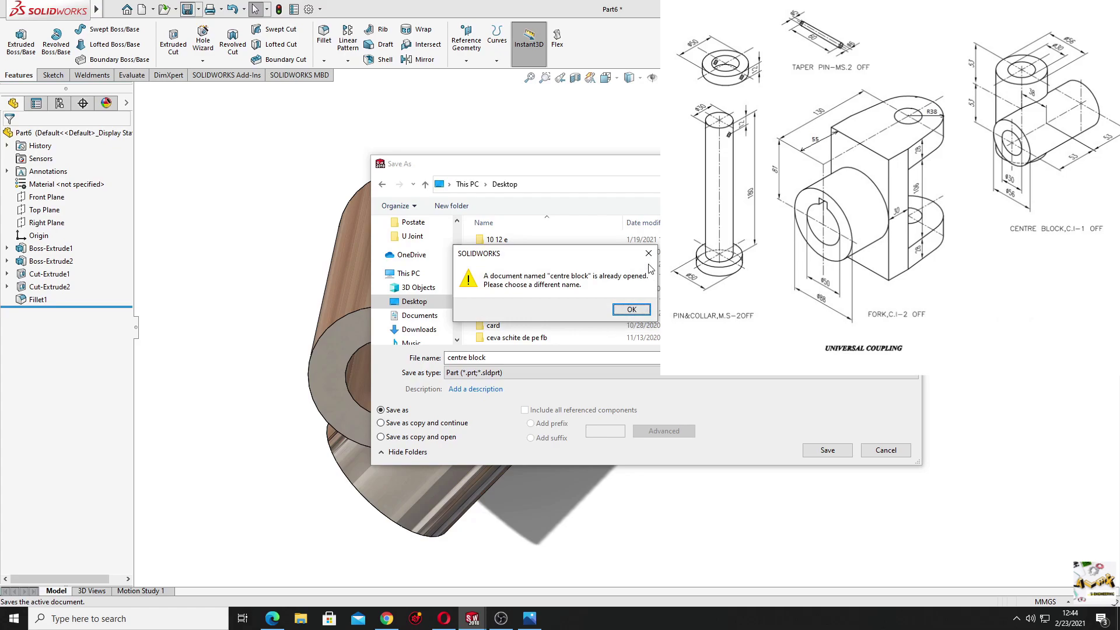
{"action": "key", "text": "Return"}
{"action": "left_click", "coordinate": [502, 358]}
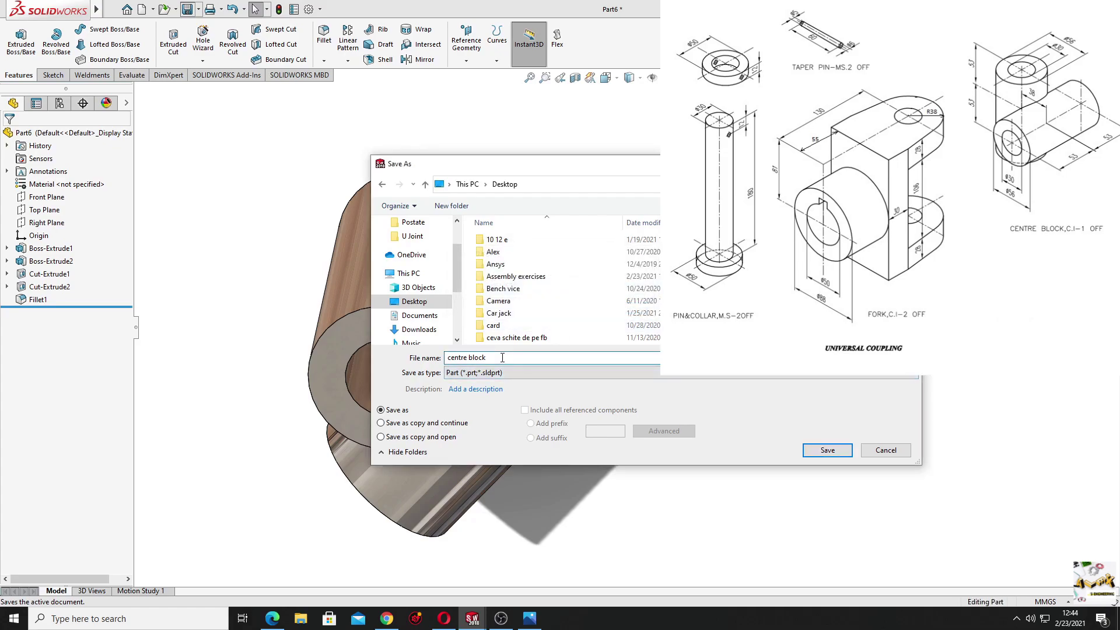
{"action": "type", "text": "1"}
{"action": "key", "text": "Return"}
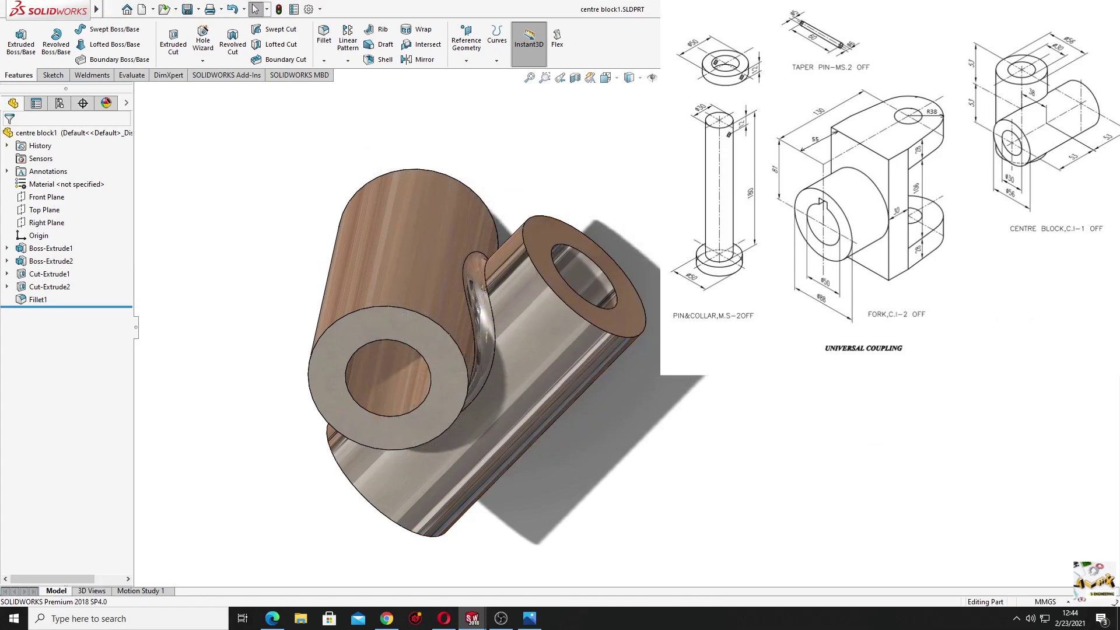
{"action": "middle_click_drag", "start_coordinate": [460, 325], "coordinate": [268, 241]}
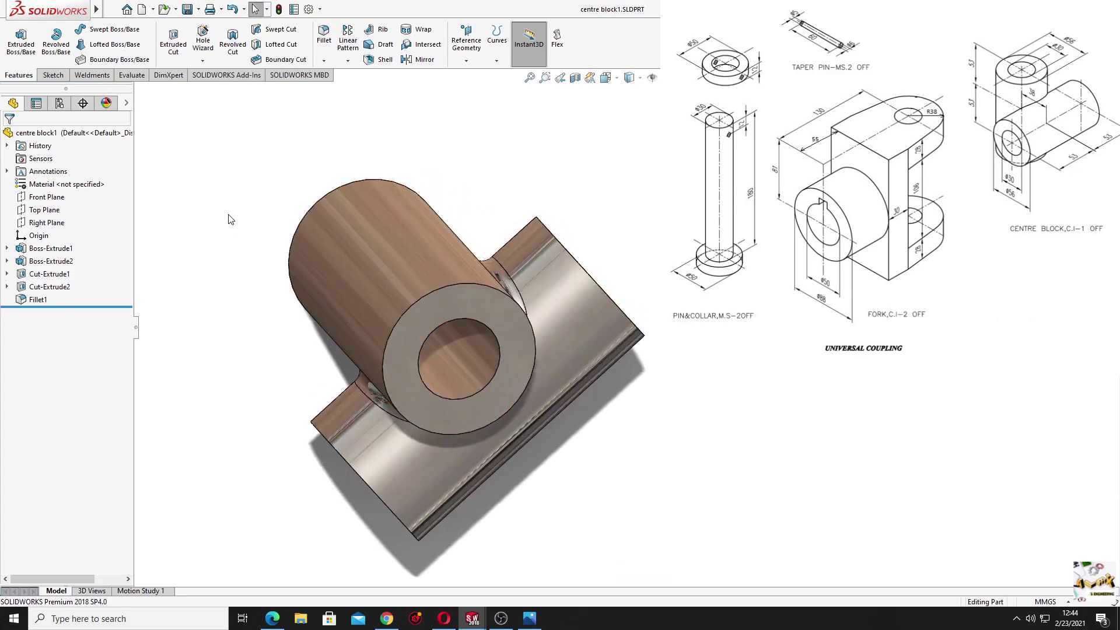
{"action": "left_click", "coordinate": [142, 10]}
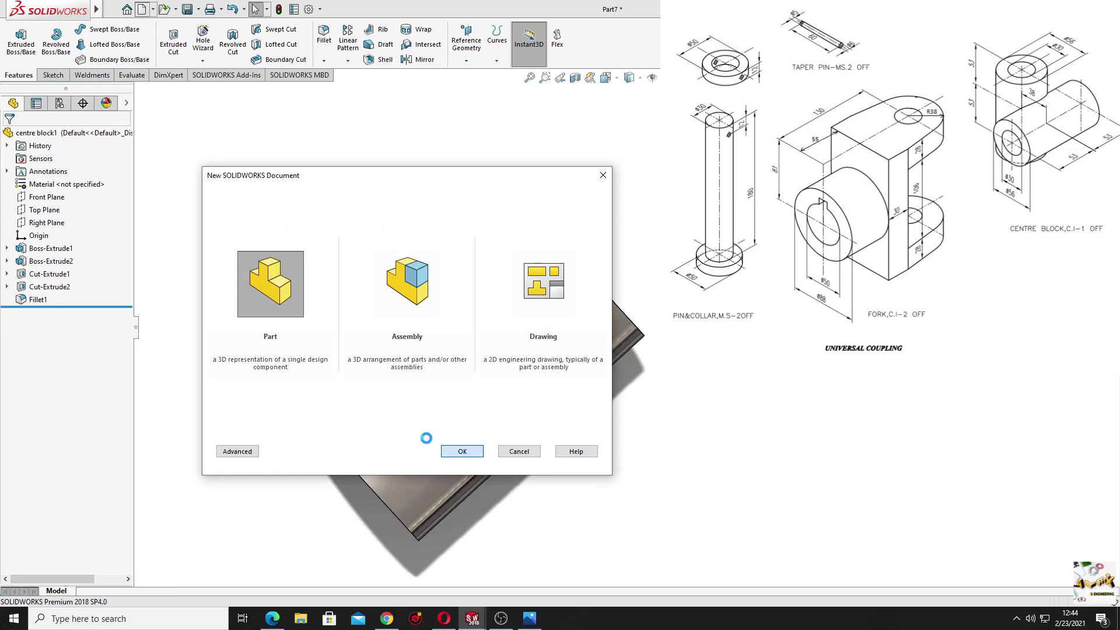
- Create a new blank part, Part7, and view the universal coupling drawing full screen
{"action": "left_click", "coordinate": [462, 451]}
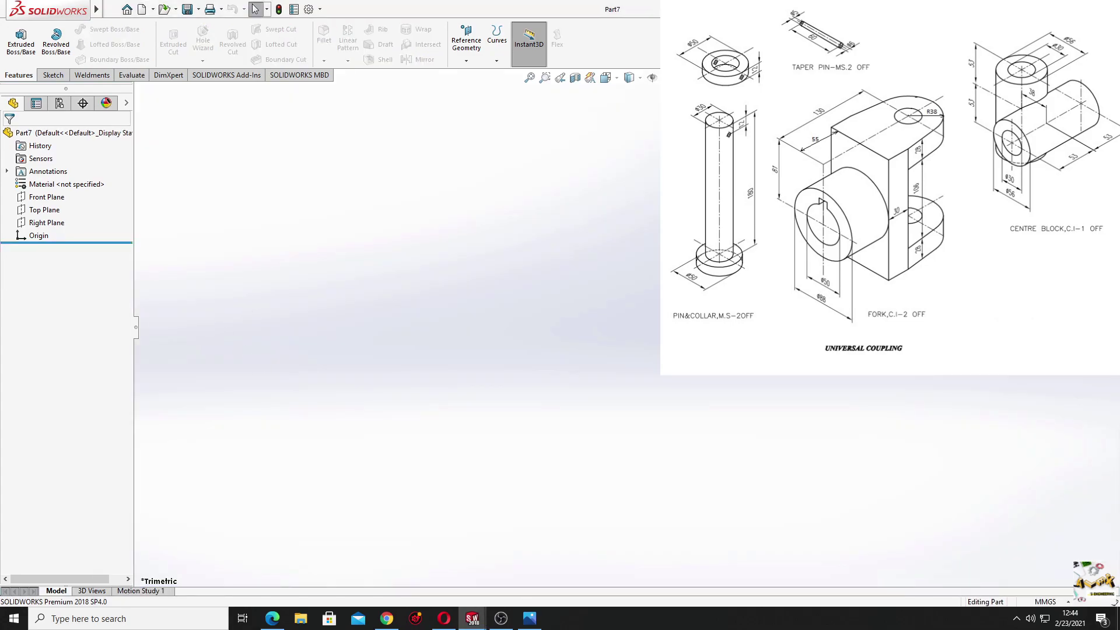
{"action": "double_click", "coordinate": [602, 132]}
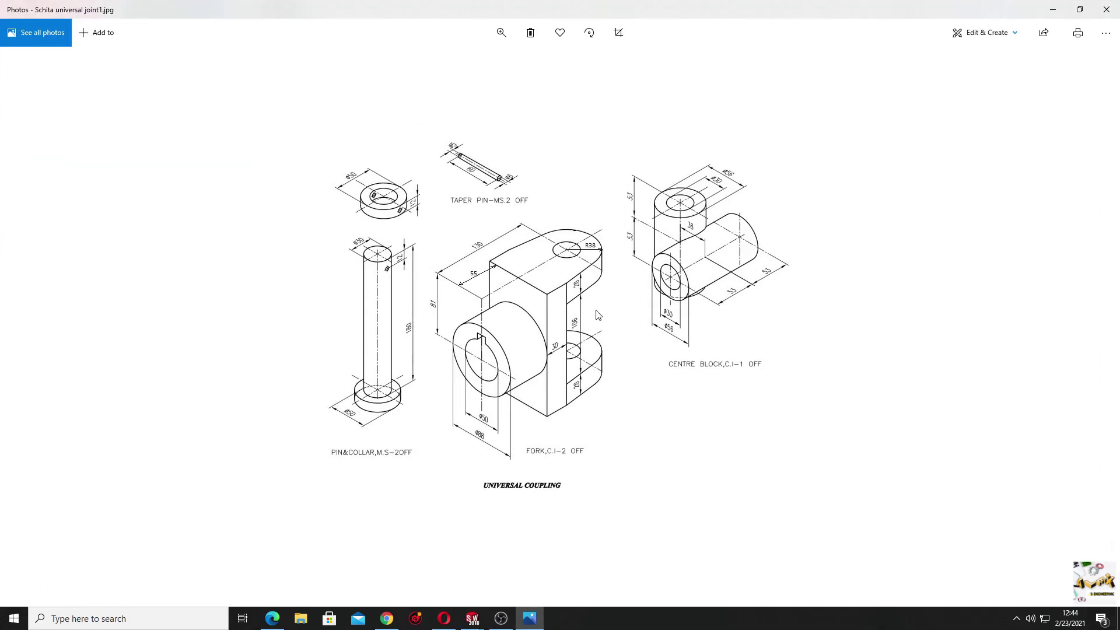
{"action": "scroll", "coordinate": [559, 349], "scroll_direction": "down", "scroll_amount": 1}
{"action": "scroll", "coordinate": [559, 348], "scroll_direction": "up", "scroll_amount": 1}
- Shrink the drawing viewer into the top-right corner and return to SOLIDWORKS
{"action": "left_click", "coordinate": [1079, 9]}
{"action": "left_click_drag", "start_coordinate": [528, 137], "coordinate": [1117, 3]}
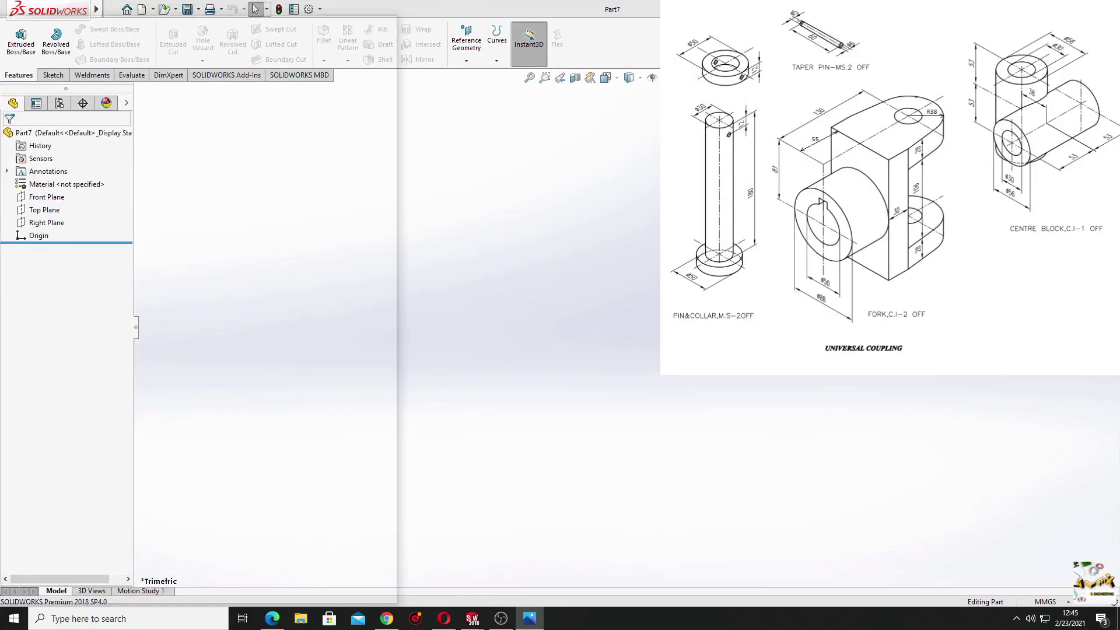
{"action": "left_click", "coordinate": [147, 214]}
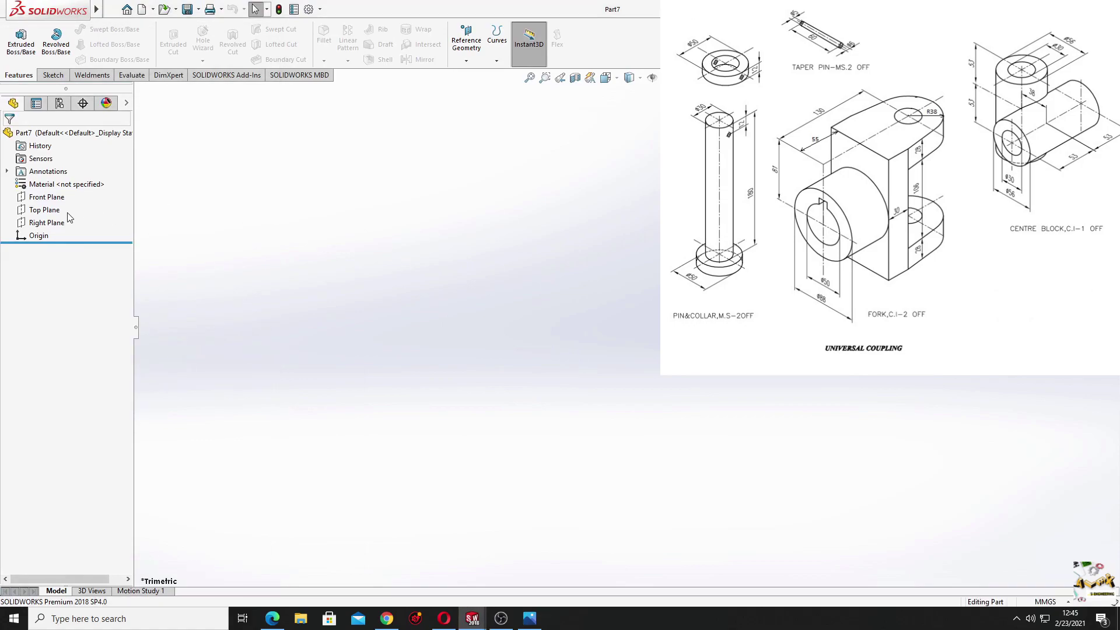
- Sketch a centre rectangle on the Front Plane, centred on the origin
{"action": "left_click", "coordinate": [47, 198]}
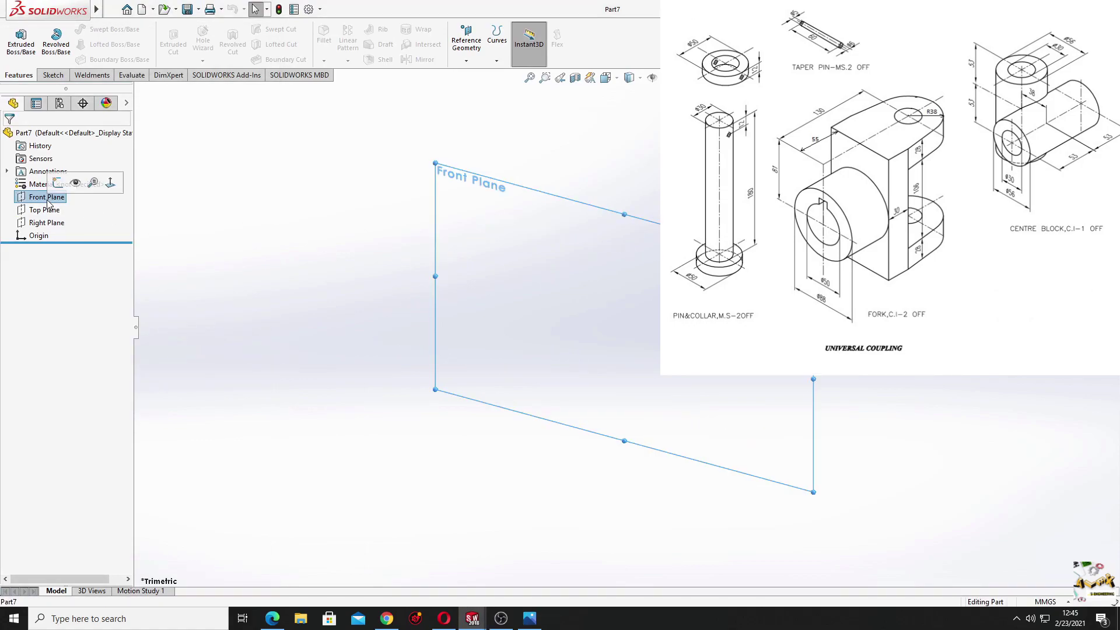
{"action": "left_click", "coordinate": [58, 184]}
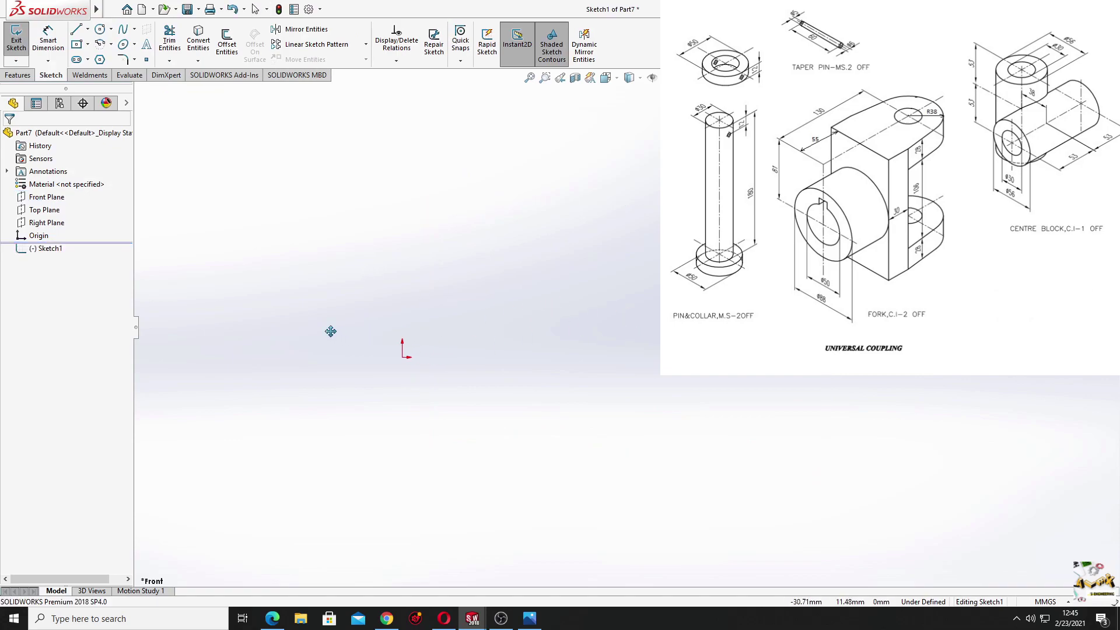
{"action": "left_click", "coordinate": [77, 45]}
{"action": "left_click", "coordinate": [394, 353]}
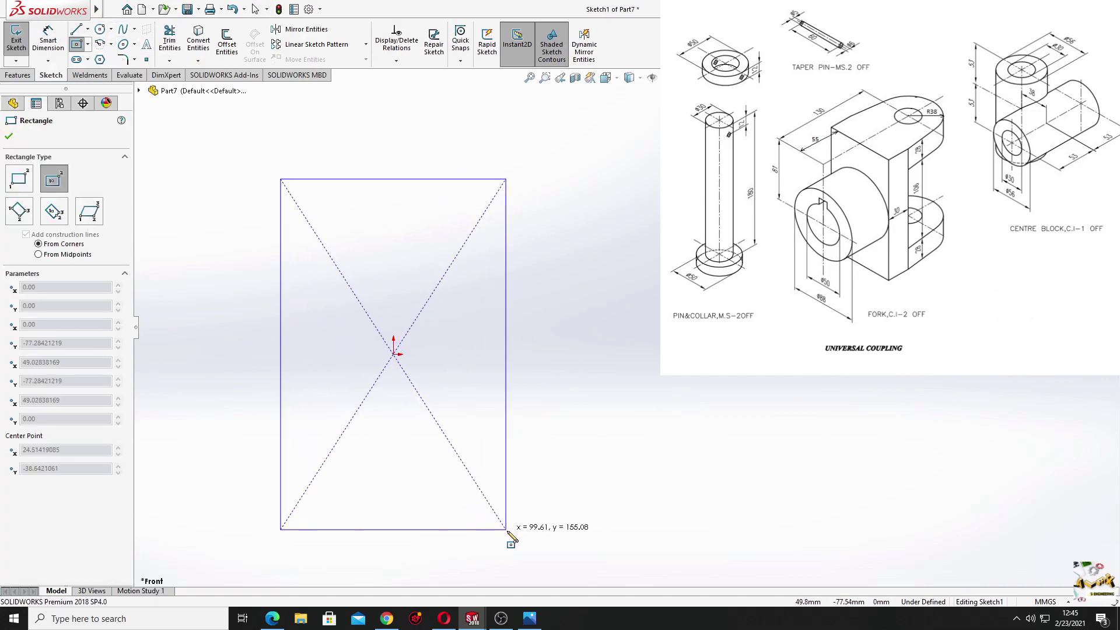
{"action": "left_click", "coordinate": [508, 538]}
{"action": "right_click", "coordinate": [581, 293]}
{"action": "left_click", "coordinate": [573, 358]}
{"action": "key", "text": "f"}
- Dimension the rectangle 88 mm wide and 106+56 = 162 mm tall
{"action": "left_click", "coordinate": [48, 41]}
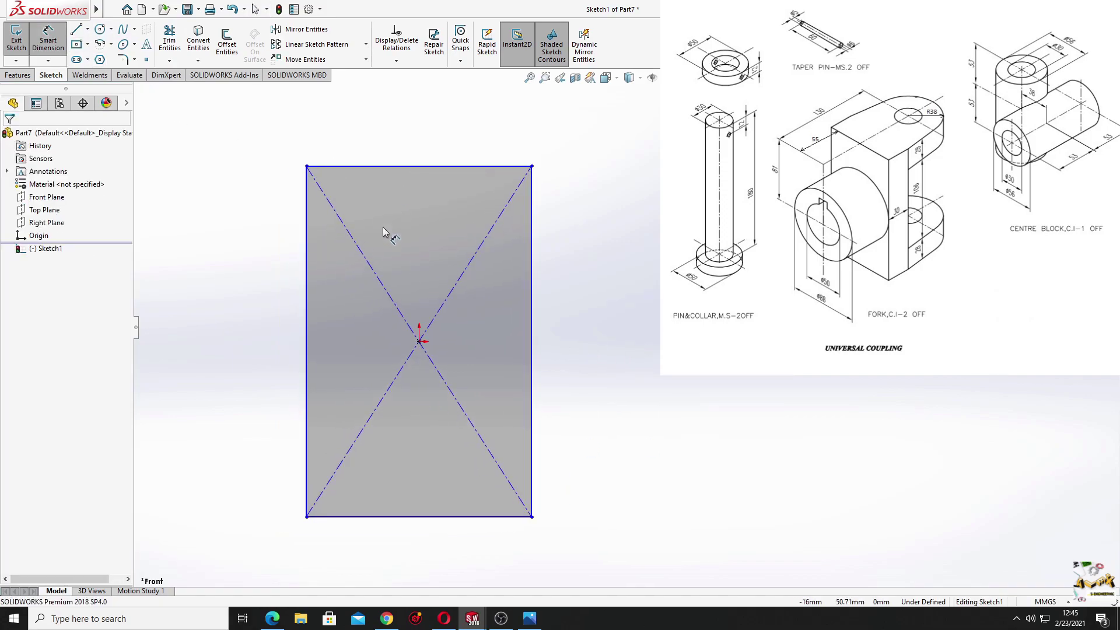
{"action": "left_click", "coordinate": [402, 168]}
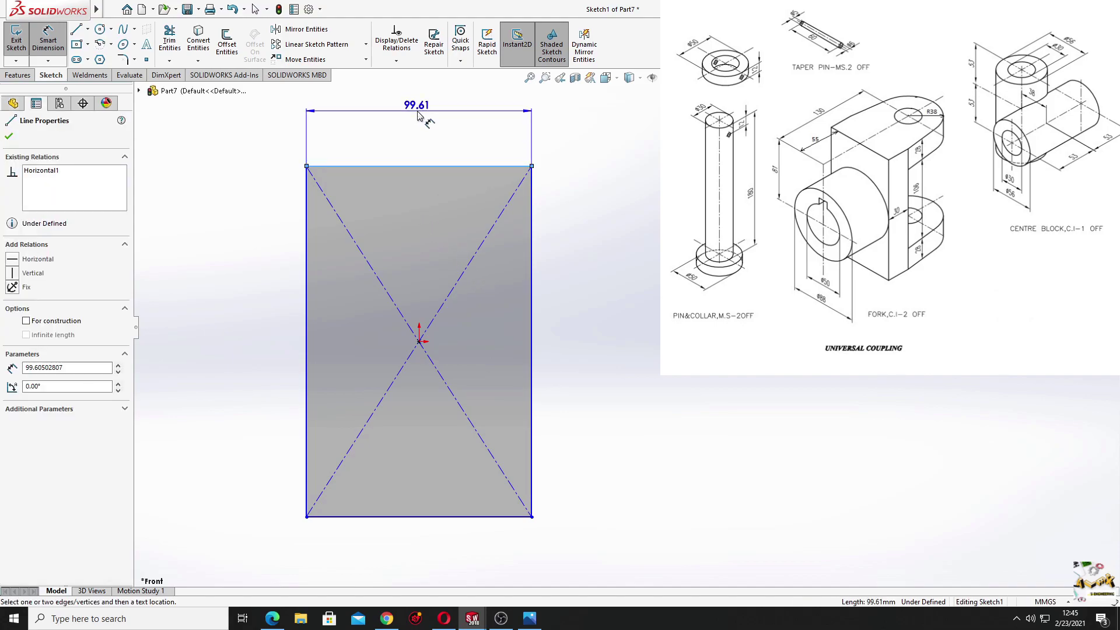
{"action": "left_click", "coordinate": [417, 115]}
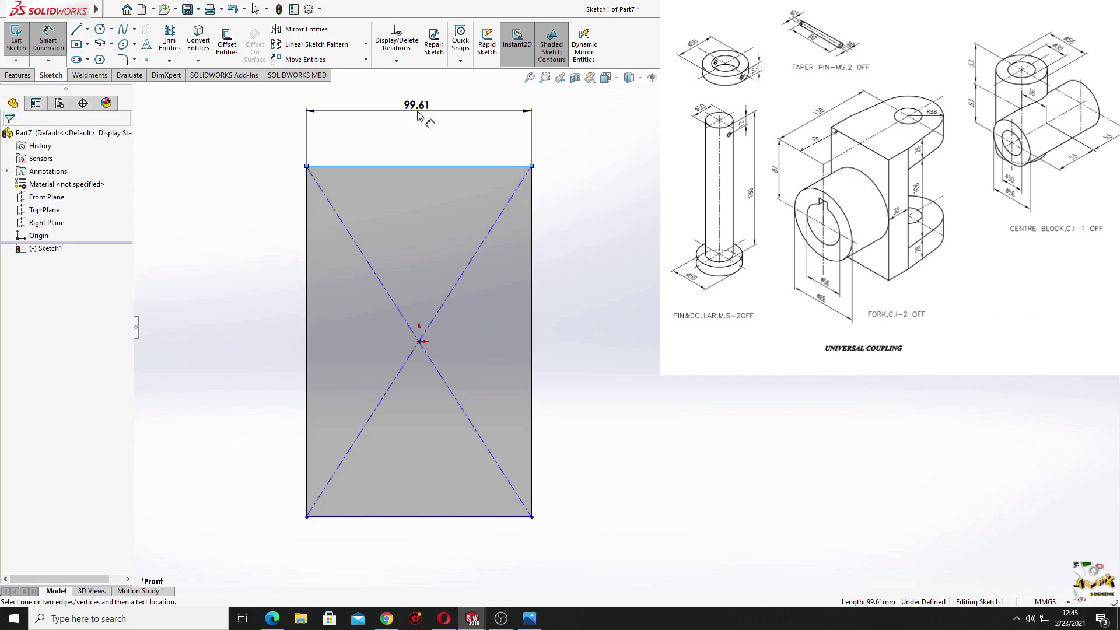
{"action": "type", "text": "88"}
{"action": "key", "text": "Return"}
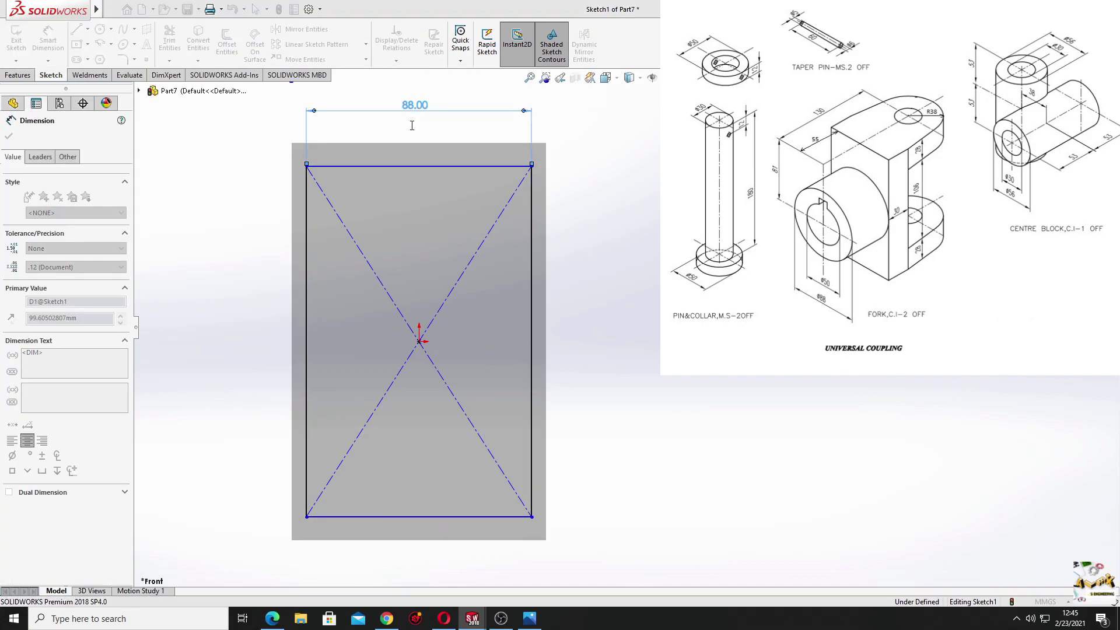
{"action": "left_click", "coordinate": [532, 300]}
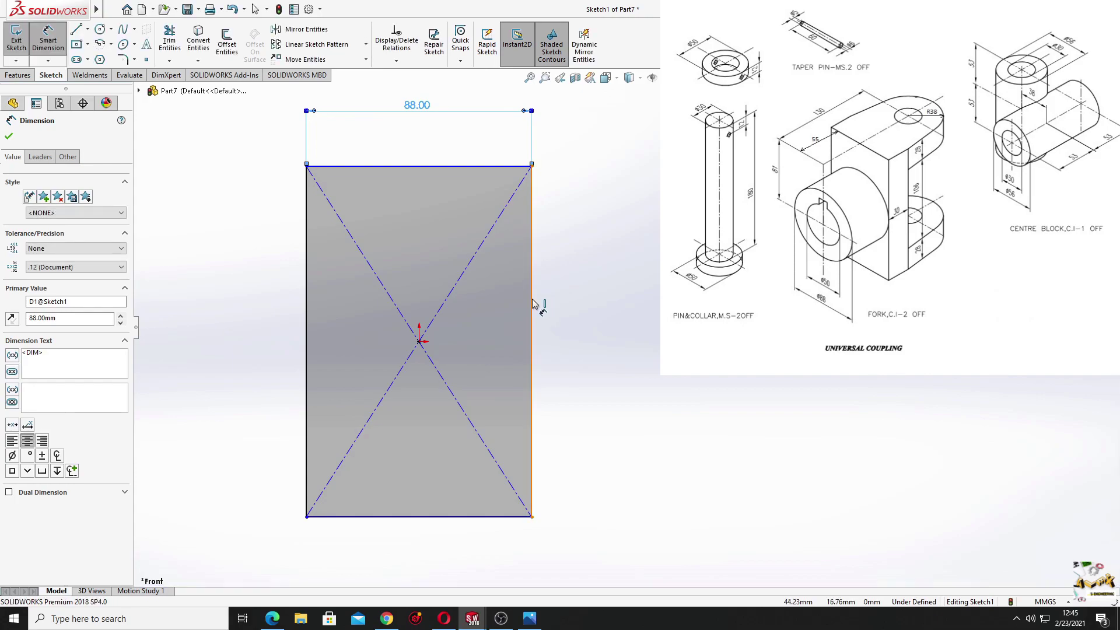
{"action": "left_click", "coordinate": [624, 311]}
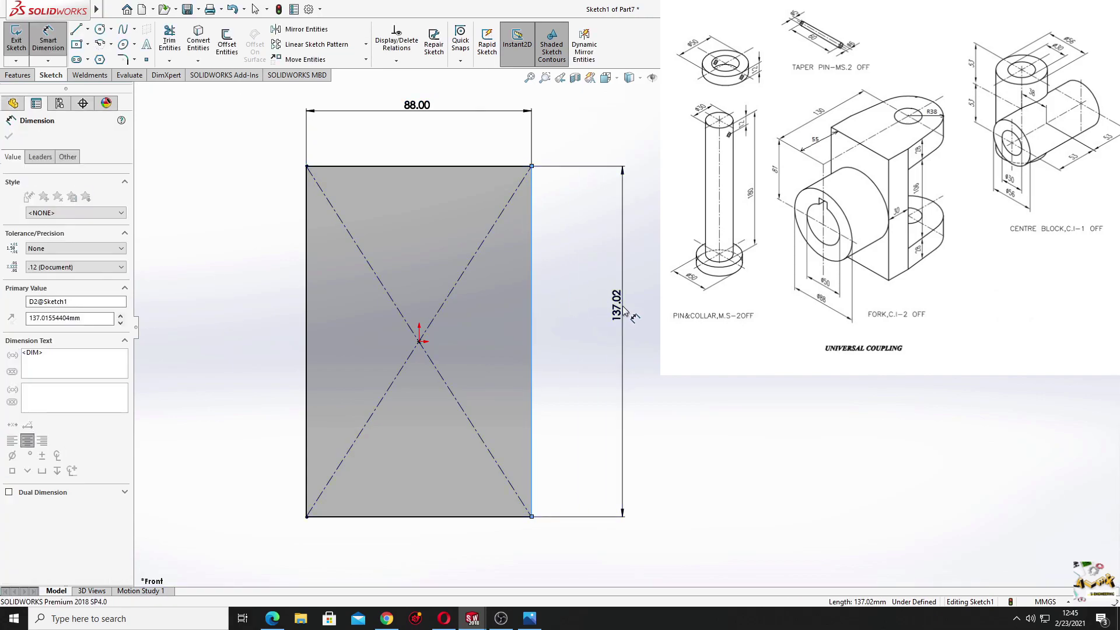
{"action": "type", "text": "106"}
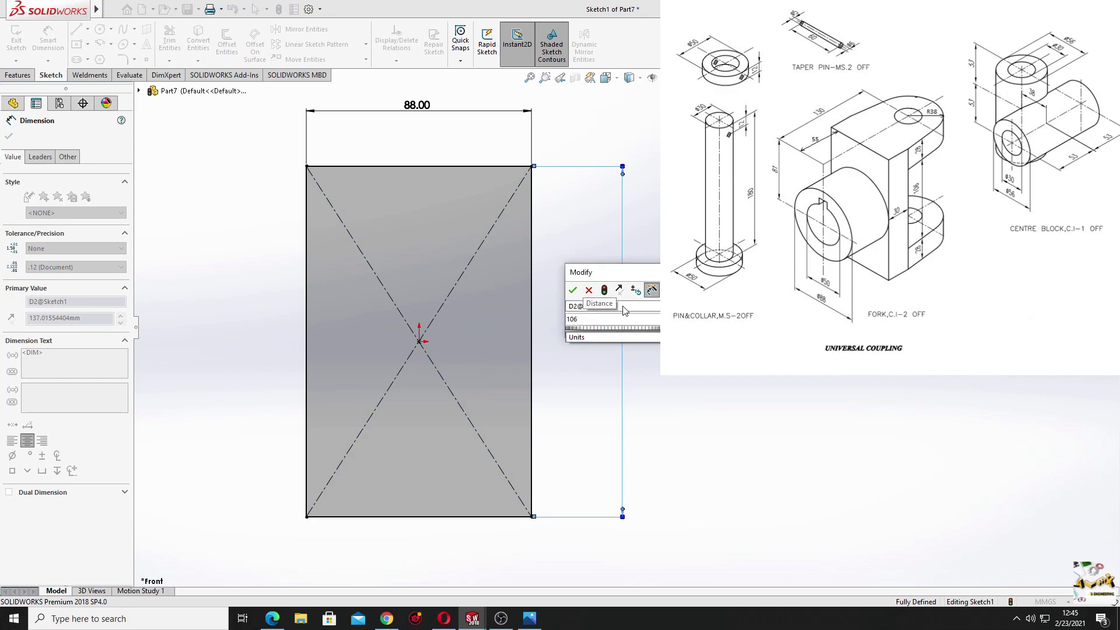
{"action": "type", "text": "+"}
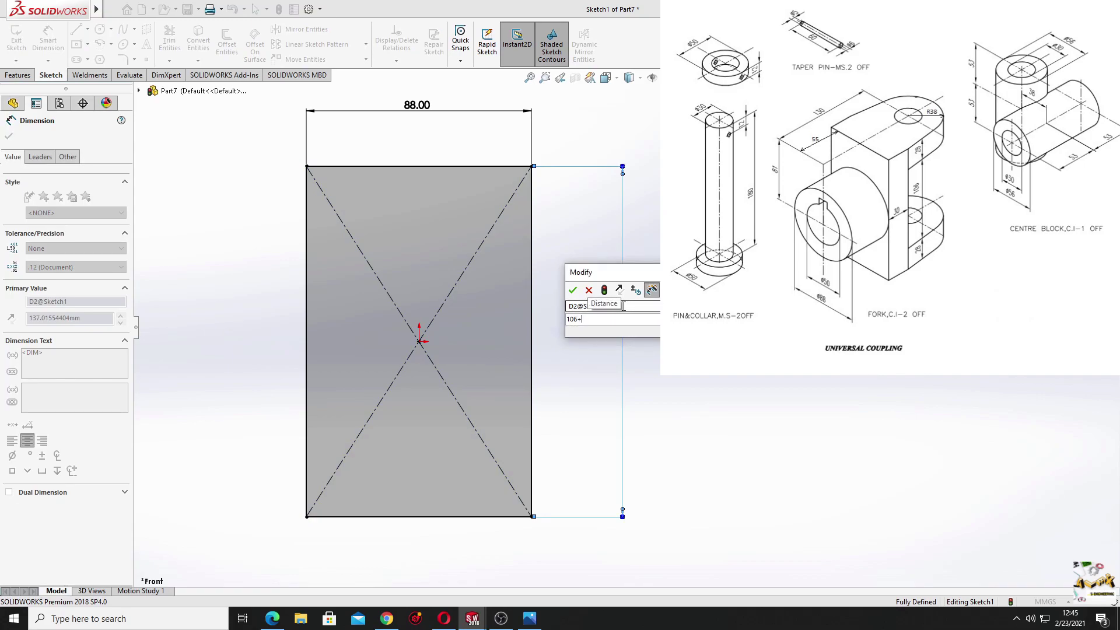
{"action": "type", "text": "56"}
{"action": "key", "text": "Return"}
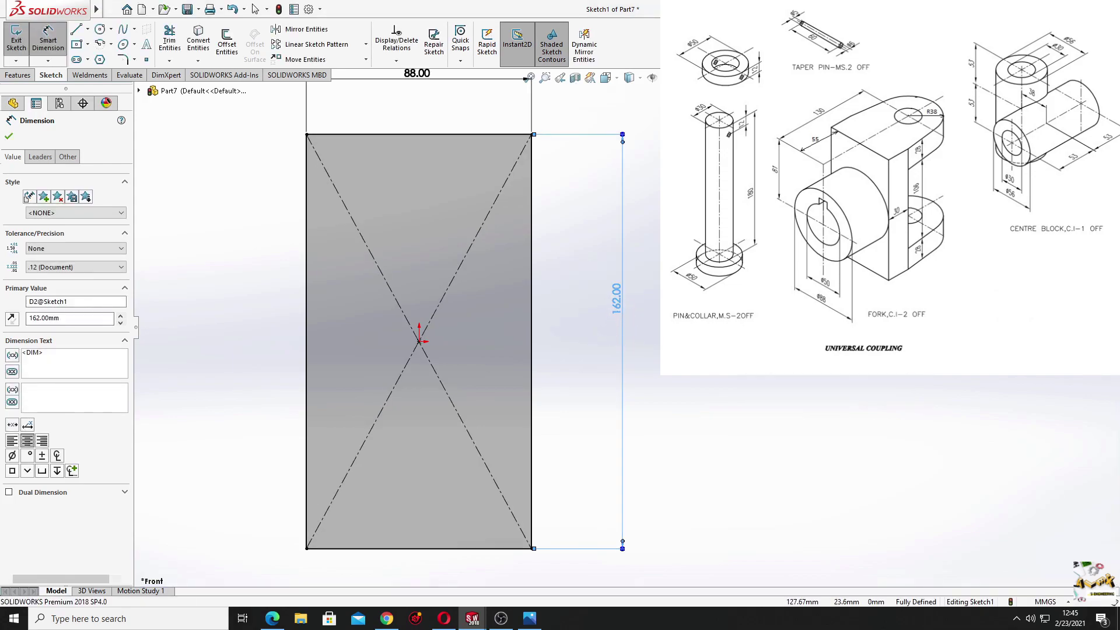
{"action": "key", "text": "Escape"}
- Extrude the 88 × 162 rectangle 30 mm as Boss-Extrude1 and turn off floor reflections
{"action": "key", "text": "f"}
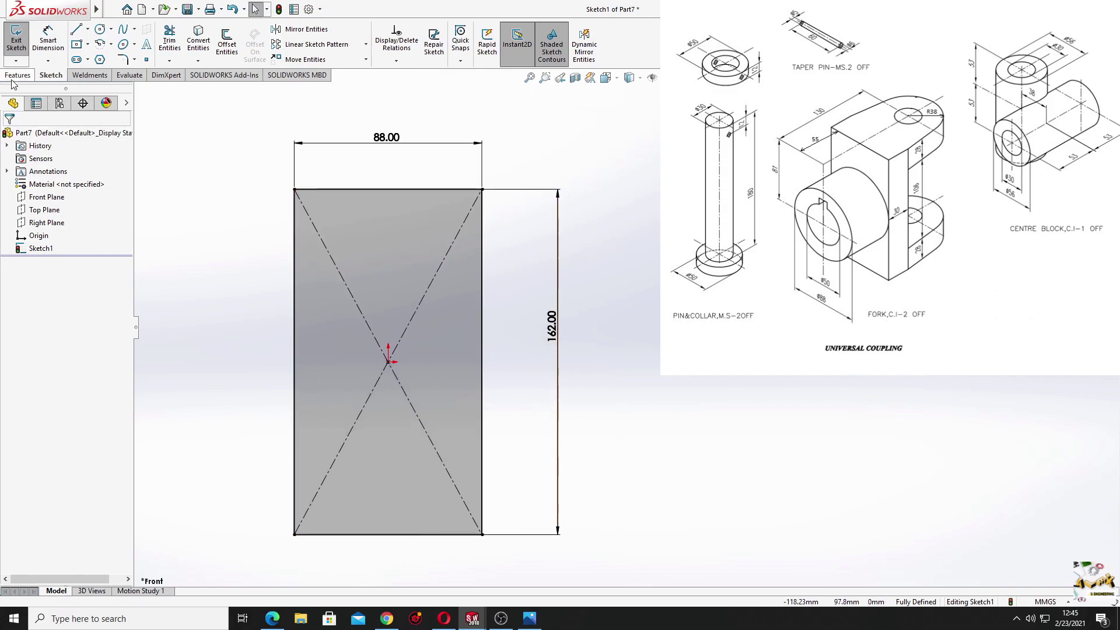
{"action": "left_click", "coordinate": [17, 74]}
{"action": "left_click", "coordinate": [21, 40]}
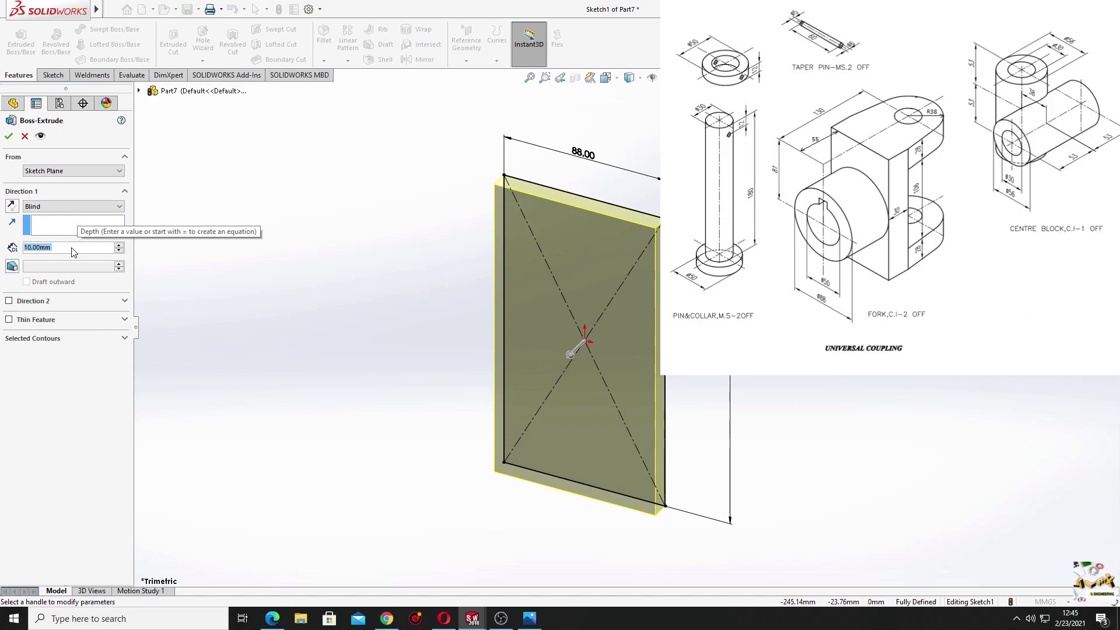
{"action": "type", "text": "30"}
{"action": "key", "text": "Return"}
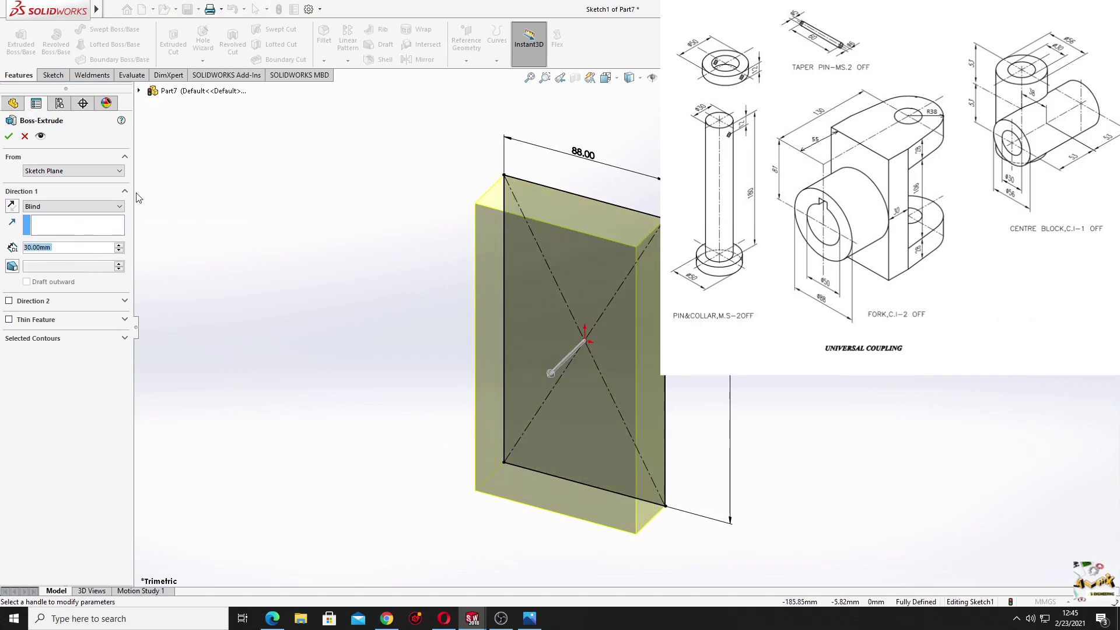
{"action": "left_click", "coordinate": [9, 135]}
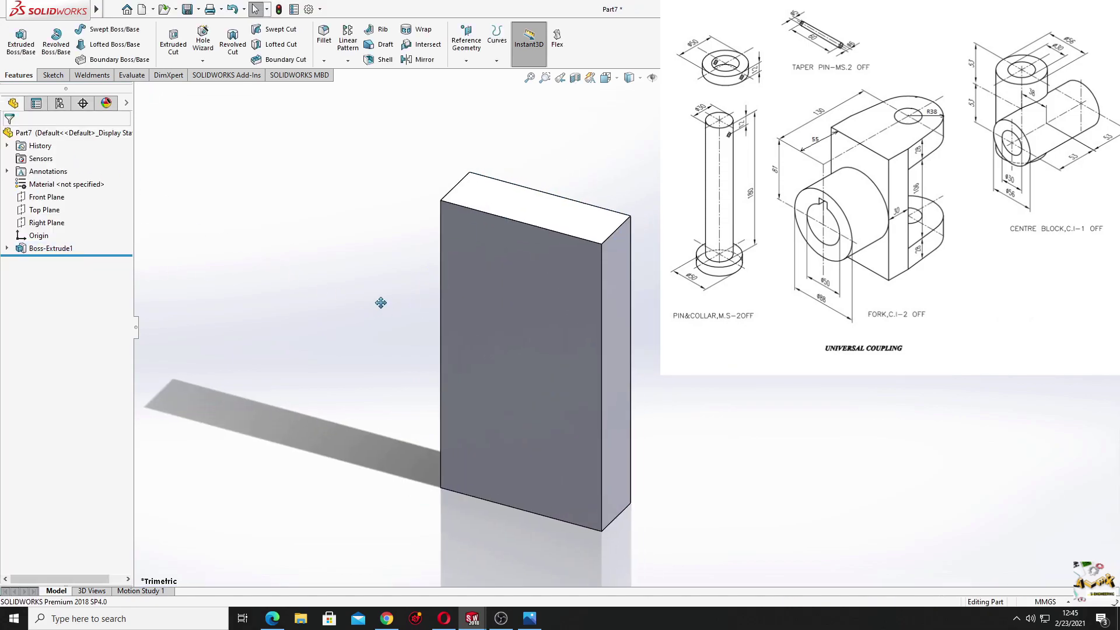
{"action": "left_click", "coordinate": [652, 77]}
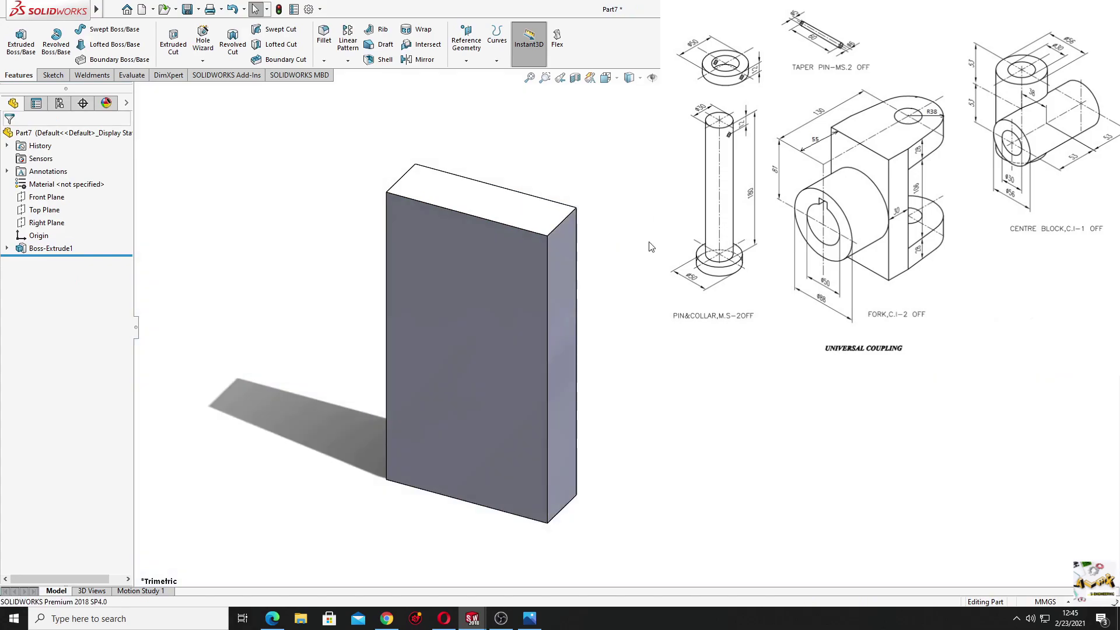
{"action": "middle_click_drag", "start_coordinate": [559, 443], "coordinate": [545, 383]}
- Sketch on the block's front face, viewed normal, with two circles centred at the origin
{"action": "left_click", "coordinate": [498, 337]}
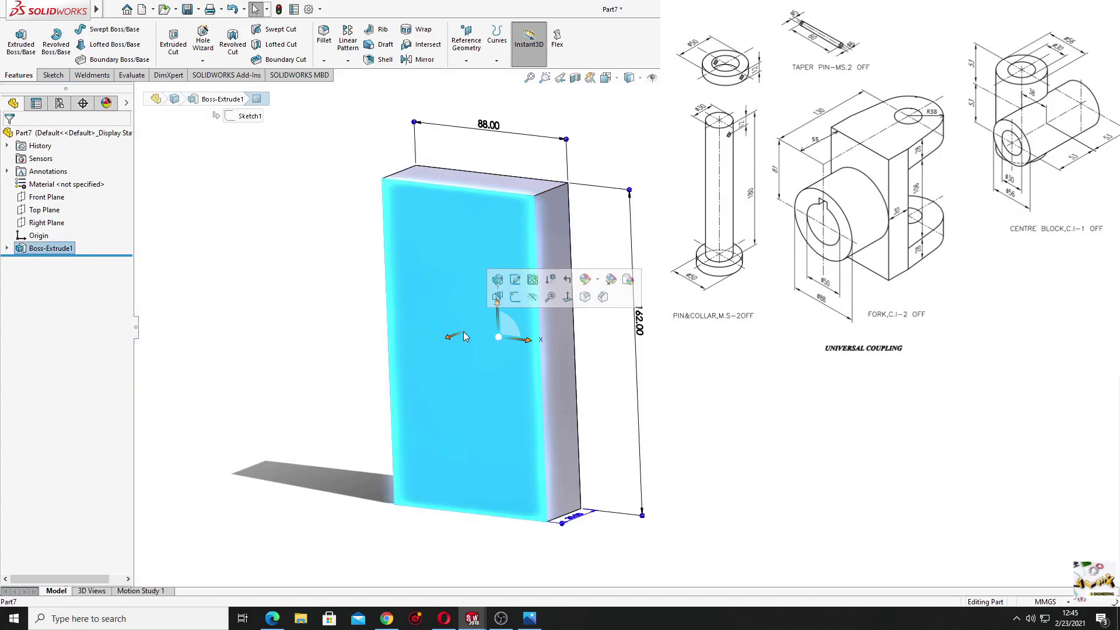
{"action": "left_click", "coordinate": [515, 297]}
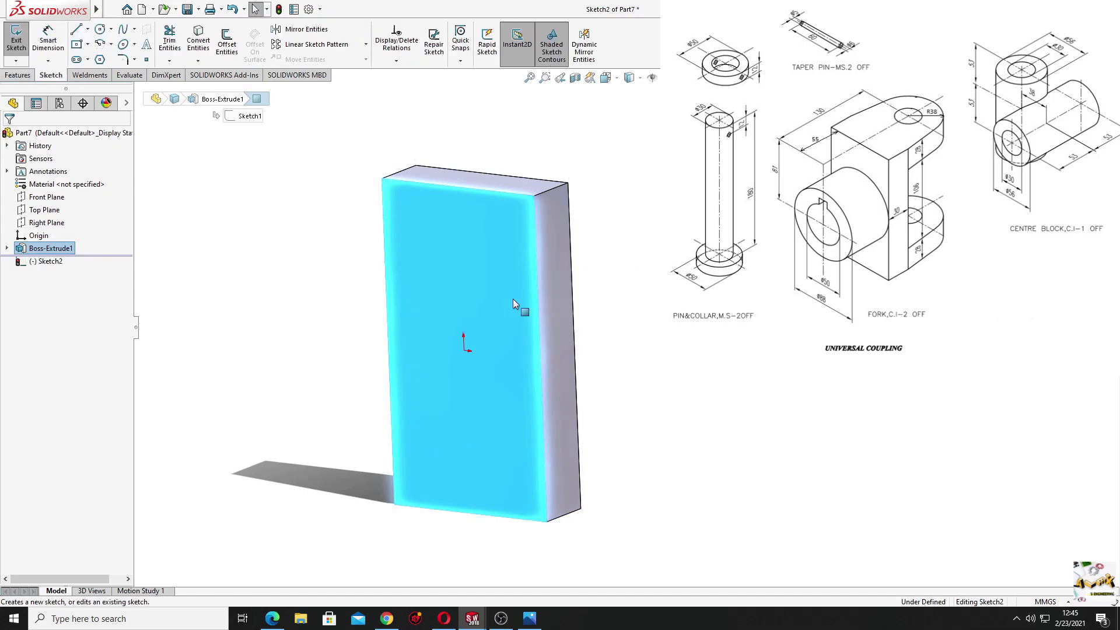
{"action": "left_click", "coordinate": [47, 261]}
{"action": "left_click", "coordinate": [73, 245]}
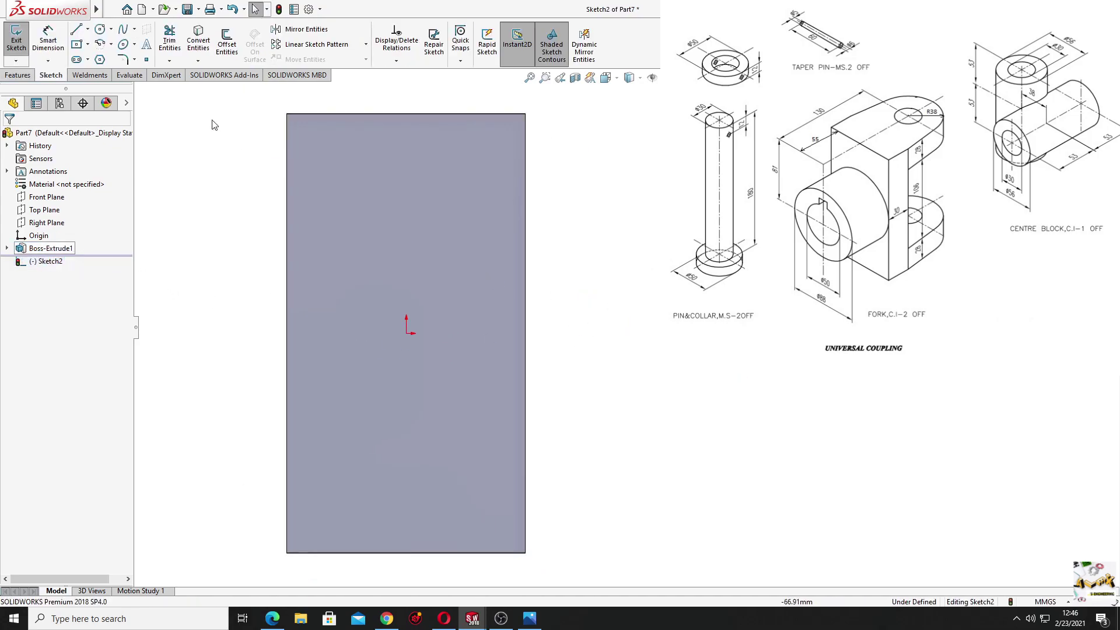
{"action": "left_click", "coordinate": [99, 28]}
{"action": "left_click", "coordinate": [407, 333]}
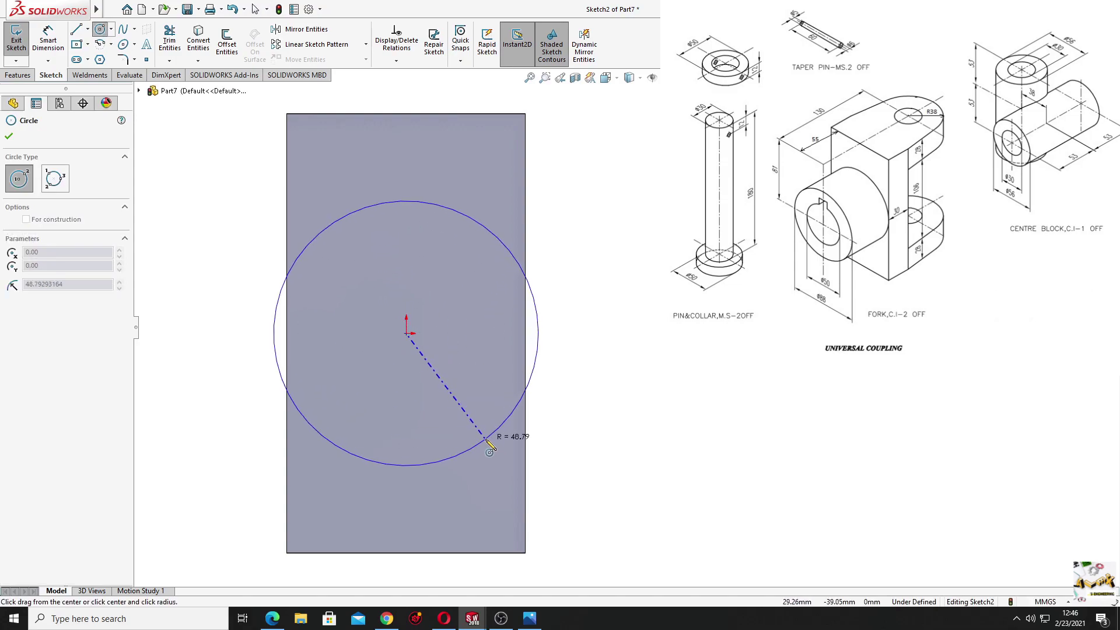
{"action": "left_click", "coordinate": [481, 425]}
{"action": "left_click", "coordinate": [406, 333]}
{"action": "left_click", "coordinate": [448, 362]}
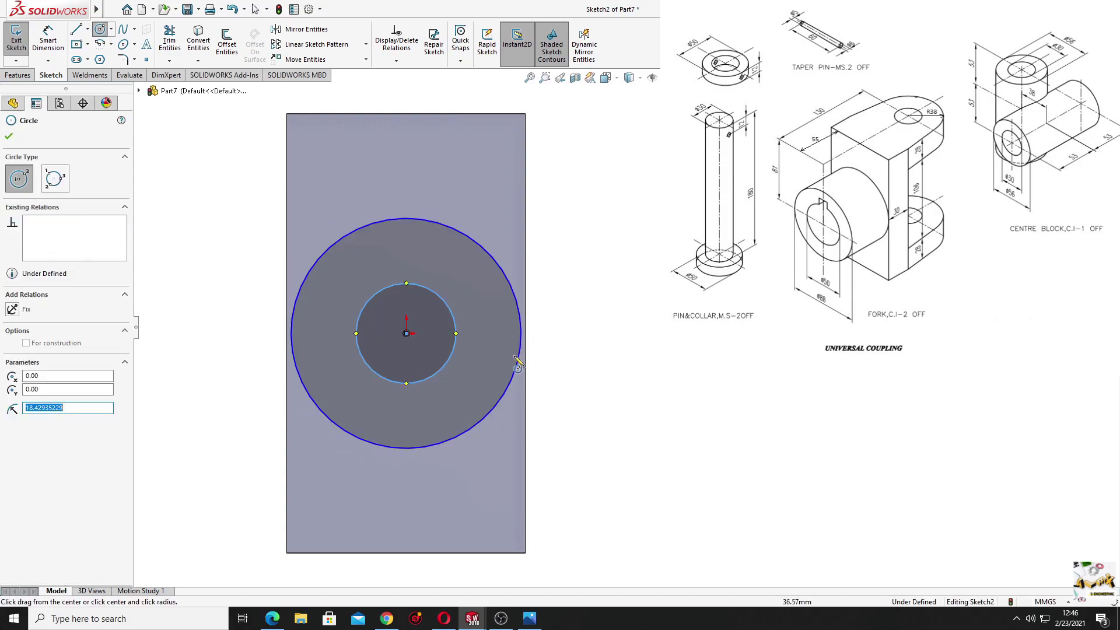
{"action": "key", "text": "Escape"}
- Make the outer circle tangent to the block's side edge and dimension the inner circle Ø50
{"action": "left_click", "coordinate": [512, 376]}
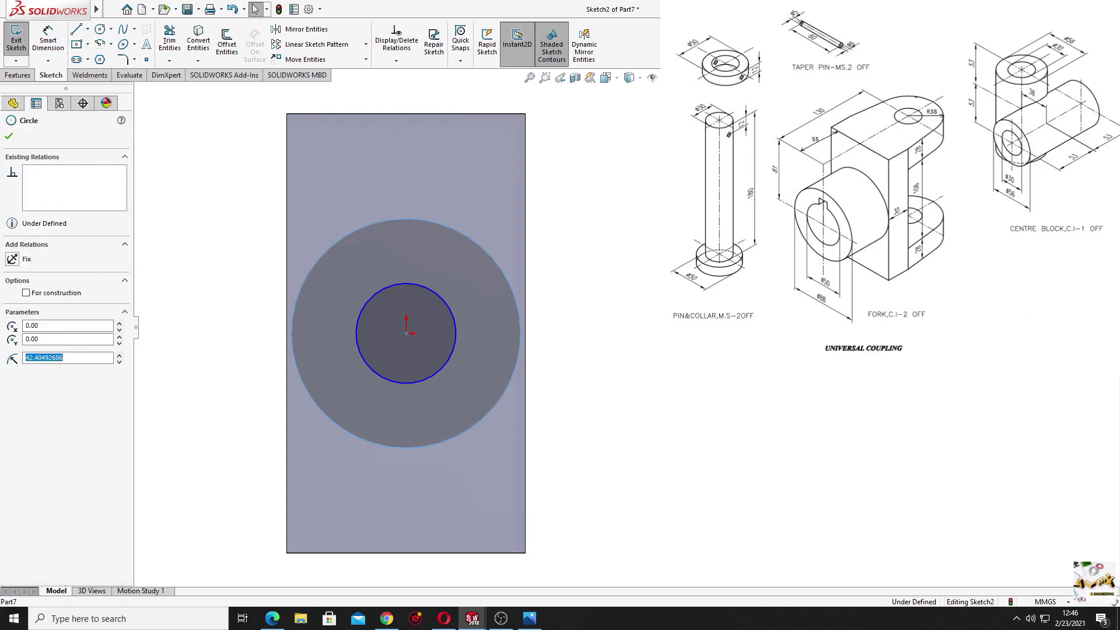
{"action": "left_click", "coordinate": [525, 371], "text": "ctrl"}
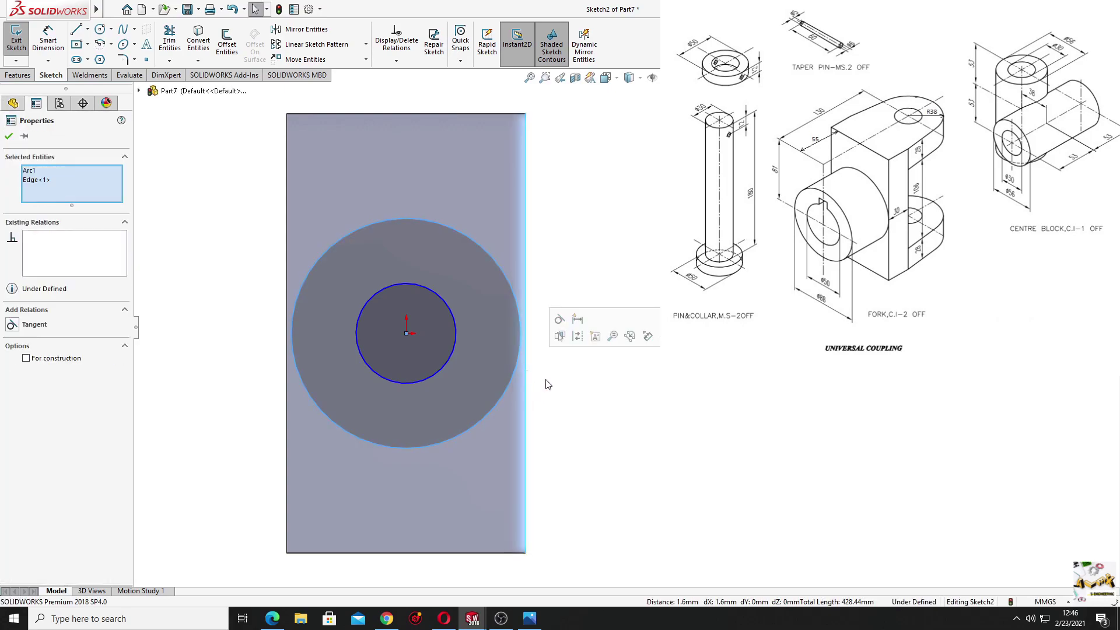
{"action": "left_click", "coordinate": [560, 320]}
{"action": "left_click", "coordinate": [586, 256]}
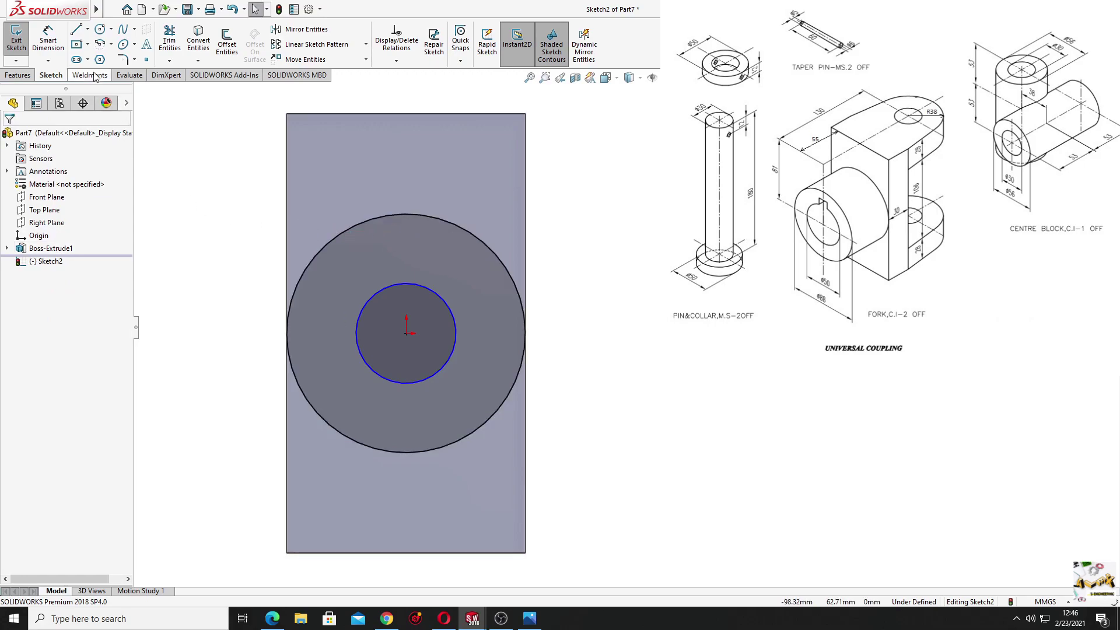
{"action": "left_click", "coordinate": [48, 41]}
{"action": "left_click", "coordinate": [359, 343]}
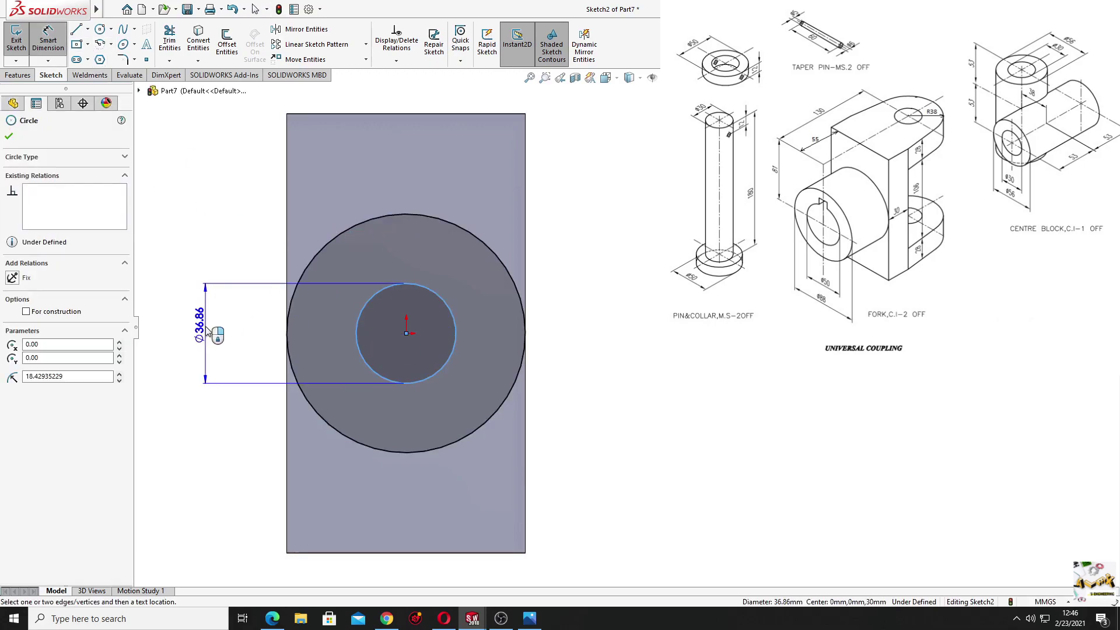
{"action": "left_click", "coordinate": [207, 330]}
{"action": "type", "text": "50"}
{"action": "key", "text": "Return"}
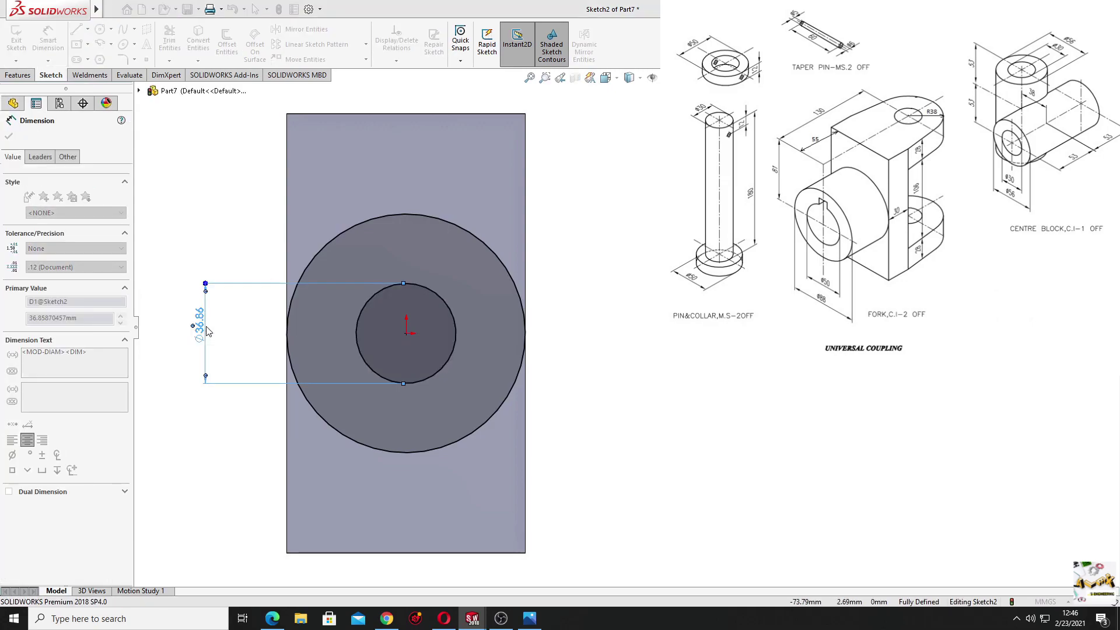
{"action": "right_click", "coordinate": [602, 250]}
{"action": "left_click", "coordinate": [625, 285]}
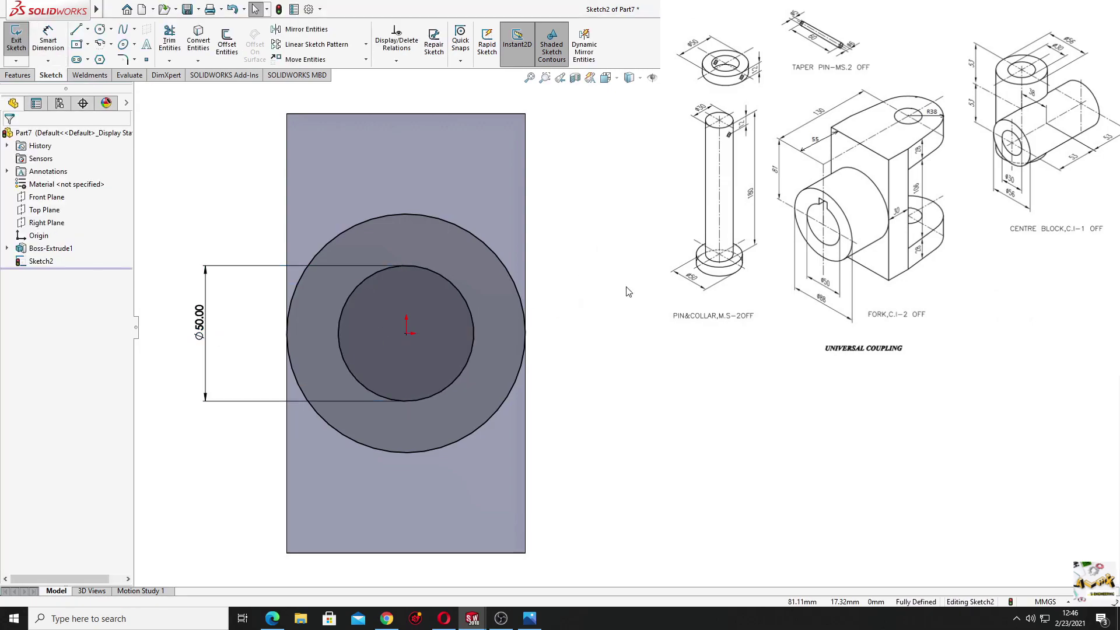
{"action": "scroll", "coordinate": [433, 261], "scroll_direction": "down", "scroll_amount": 2}
- Draw a three-line slot outline above the inner circle
{"action": "middle_click_drag", "start_coordinate": [448, 267], "coordinate": [467, 275], "text": "ctrl"}
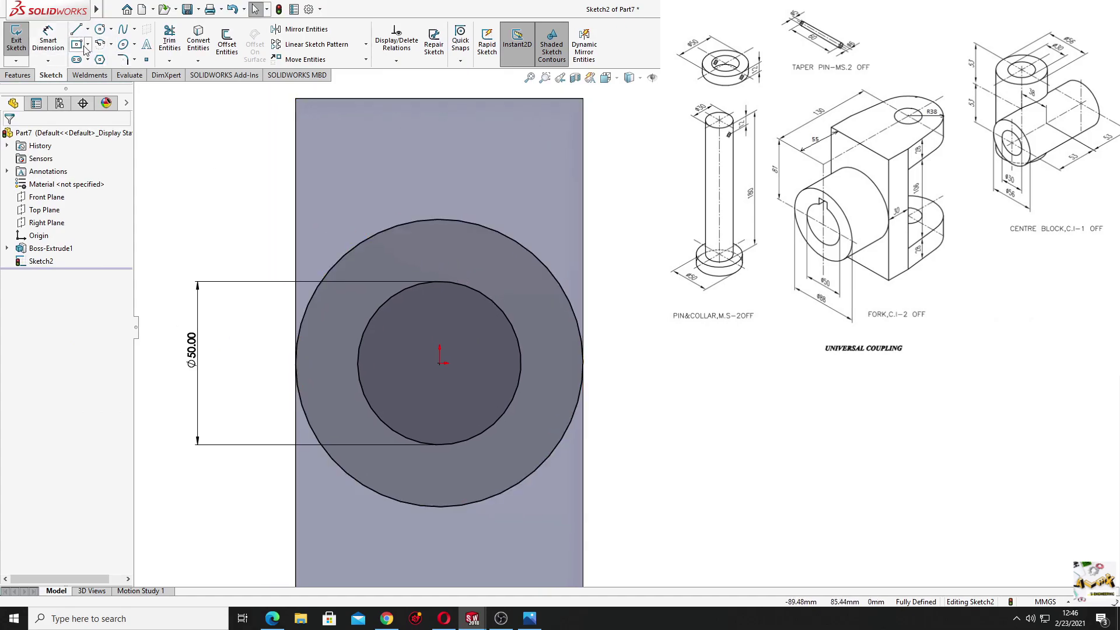
{"action": "left_click", "coordinate": [87, 45]}
{"action": "left_click", "coordinate": [87, 30]}
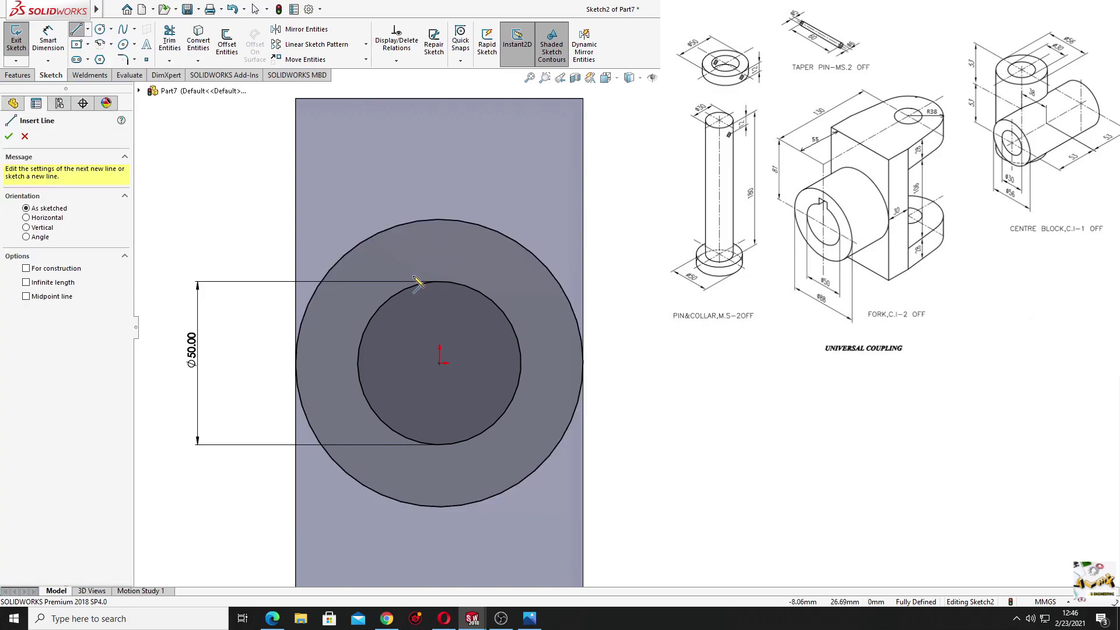
{"action": "left_click", "coordinate": [413, 257]}
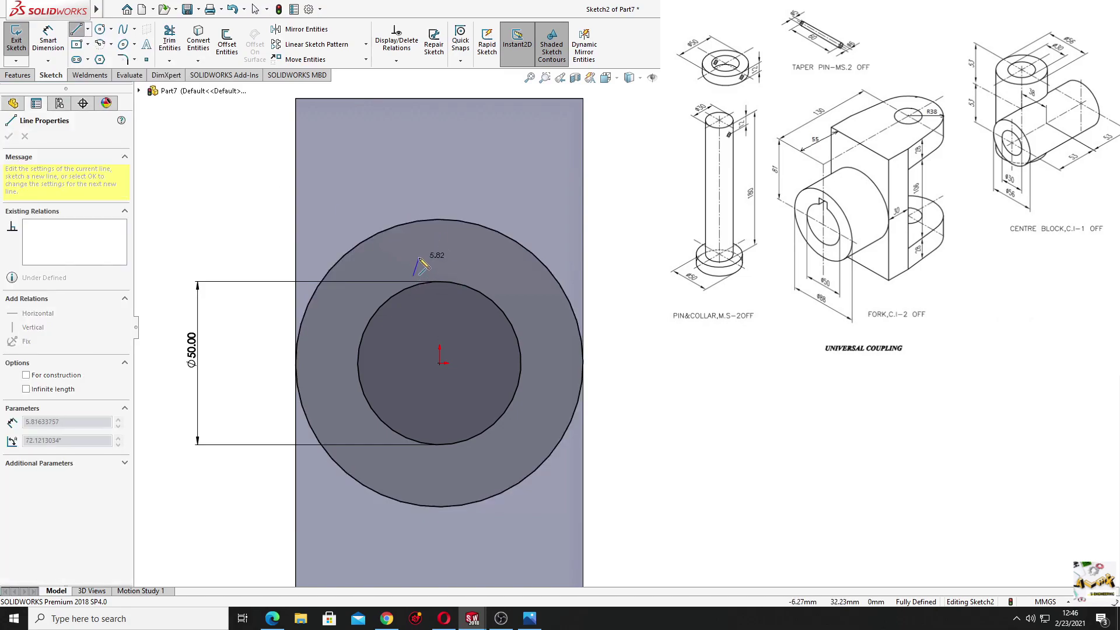
{"action": "left_click", "coordinate": [457, 259]}
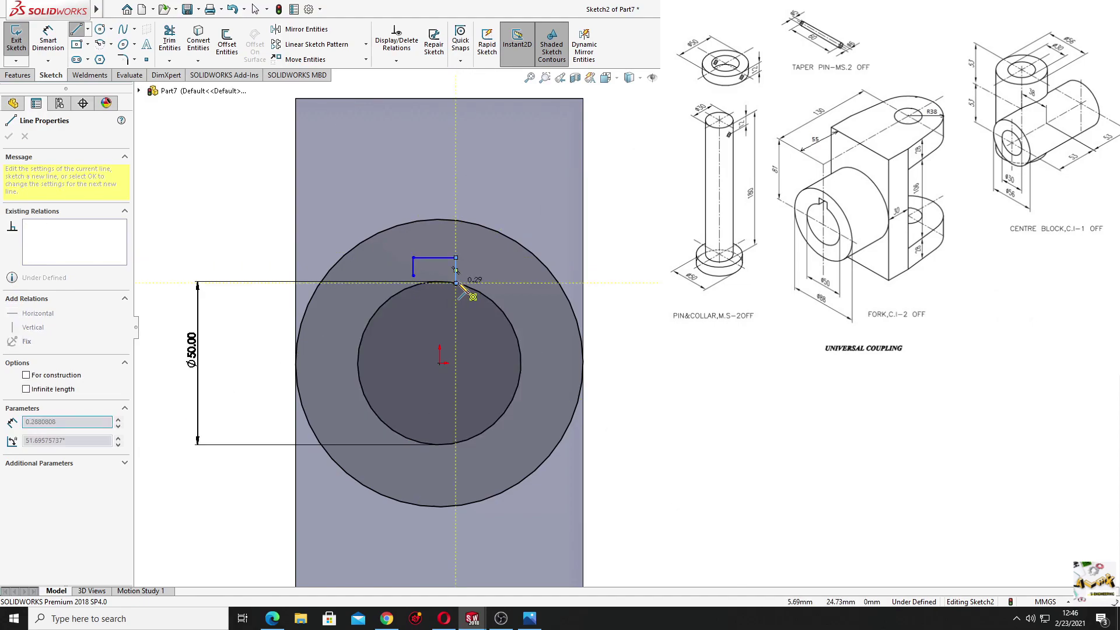
{"action": "right_click", "coordinate": [499, 281]}
{"action": "left_click", "coordinate": [519, 281]}
{"action": "scroll", "coordinate": [449, 275], "scroll_direction": "down", "scroll_amount": 2}
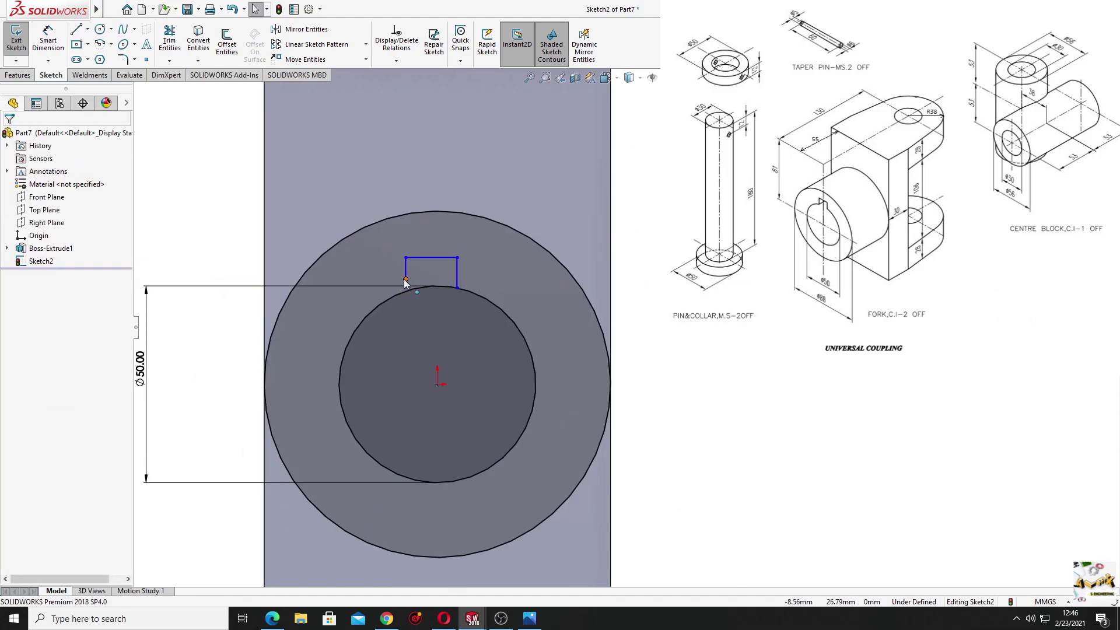
- Put the slot leg's endpoint on the inner circle and make both vertical legs equal
{"action": "left_click", "coordinate": [405, 279]}
{"action": "left_click", "coordinate": [439, 285], "text": "ctrl"}
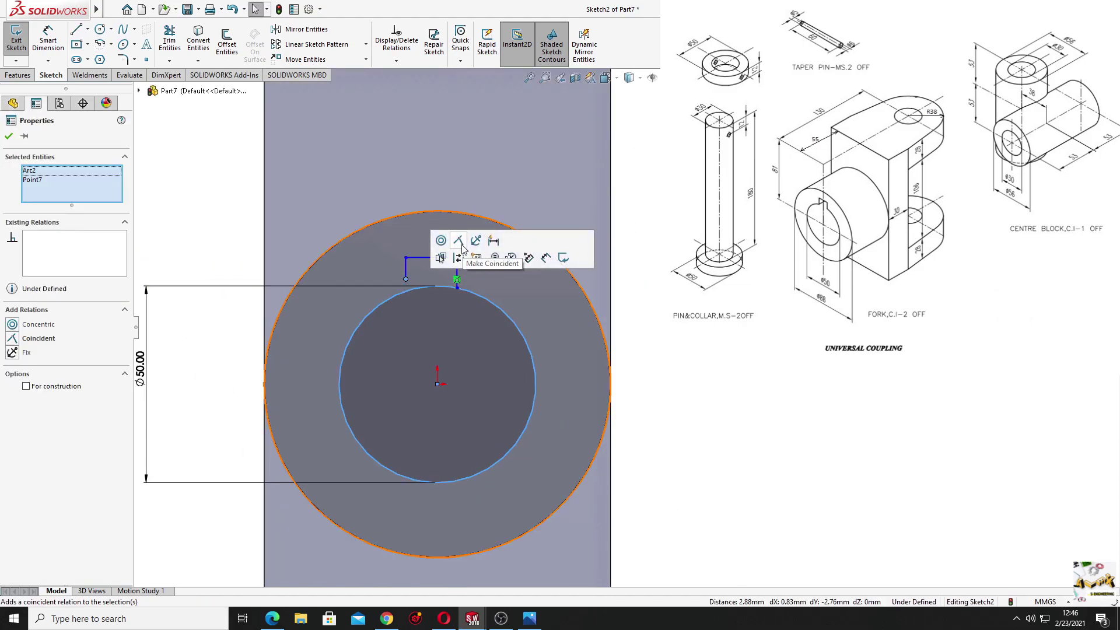
{"action": "left_click", "coordinate": [458, 244]}
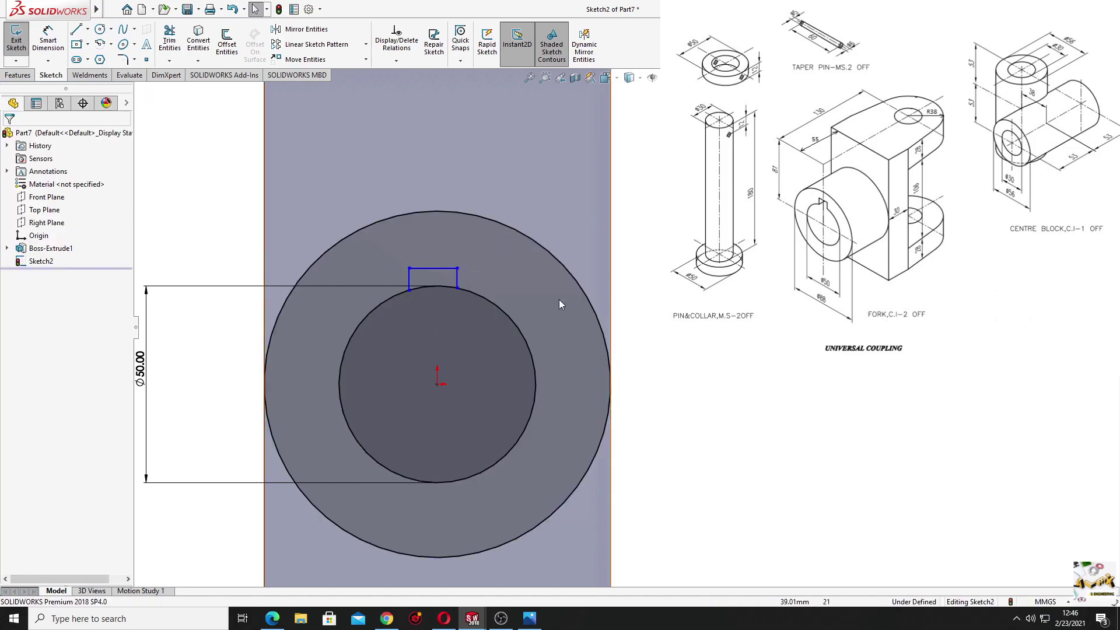
{"action": "left_click", "coordinate": [410, 279]}
{"action": "left_click", "coordinate": [458, 279], "text": "ctrl"}
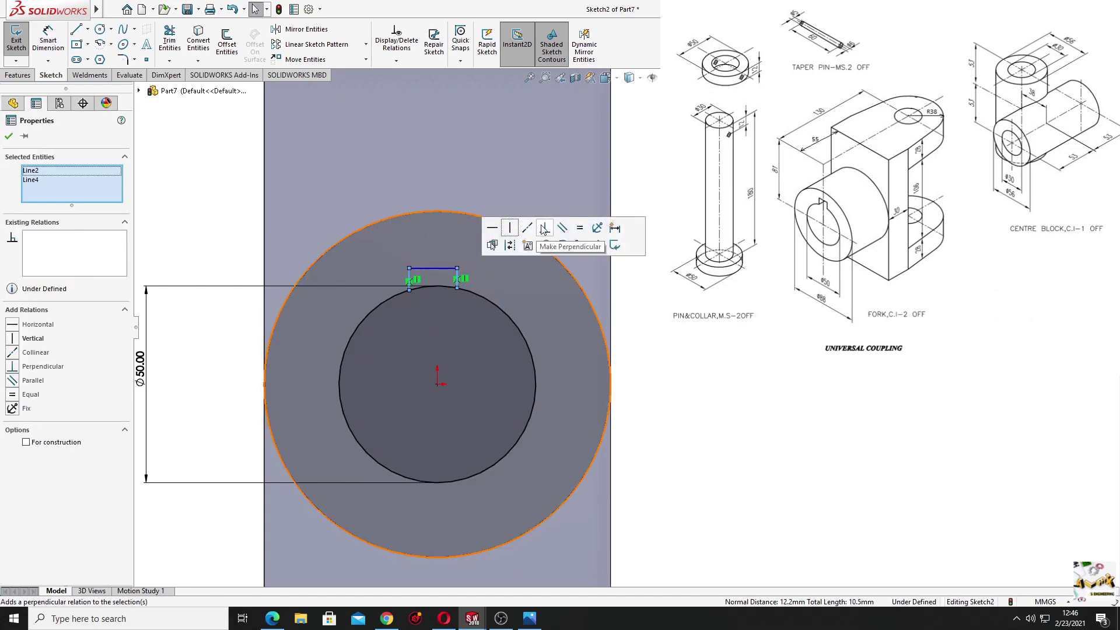
{"action": "left_click", "coordinate": [579, 232]}
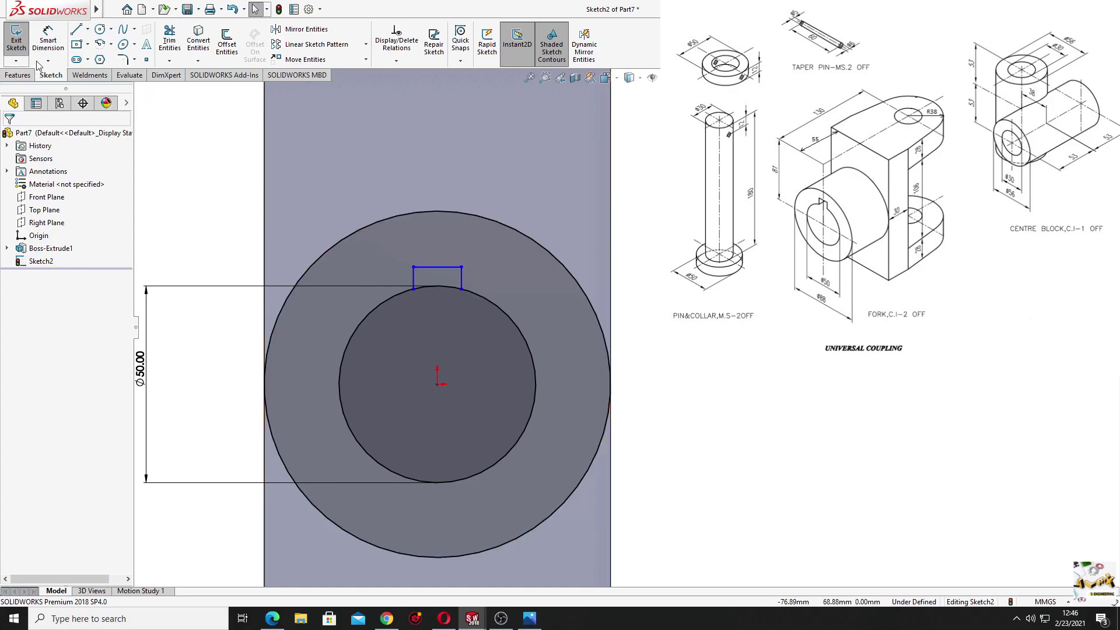
- Dimension the slot's top line to 10 mm width
{"action": "left_click", "coordinate": [48, 40]}
{"action": "left_click", "coordinate": [437, 242]}
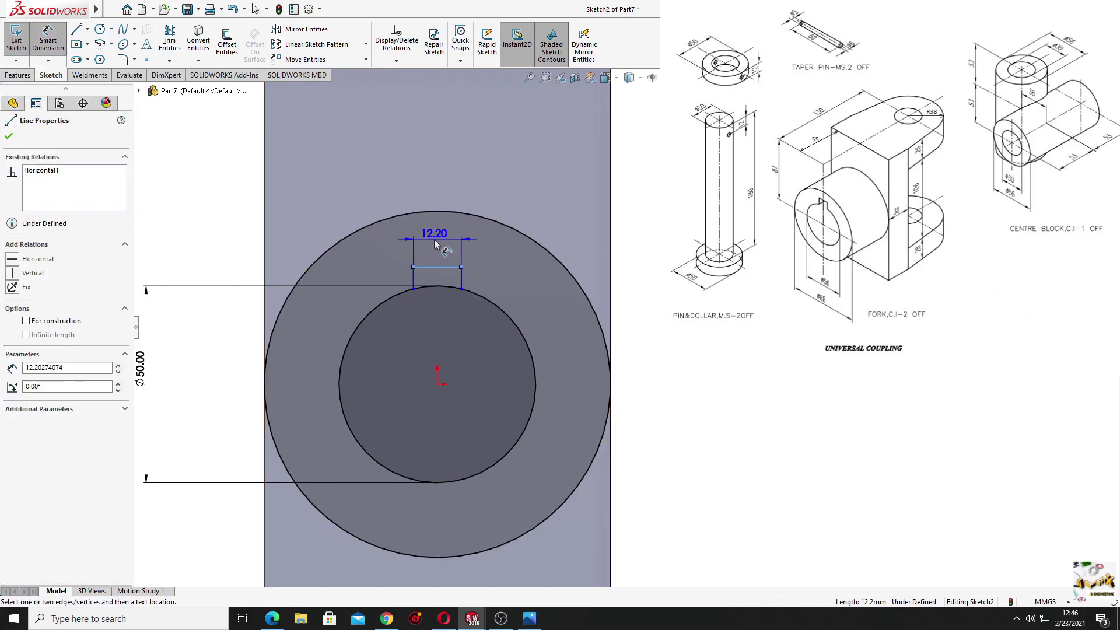
{"action": "left_click", "coordinate": [436, 235]}
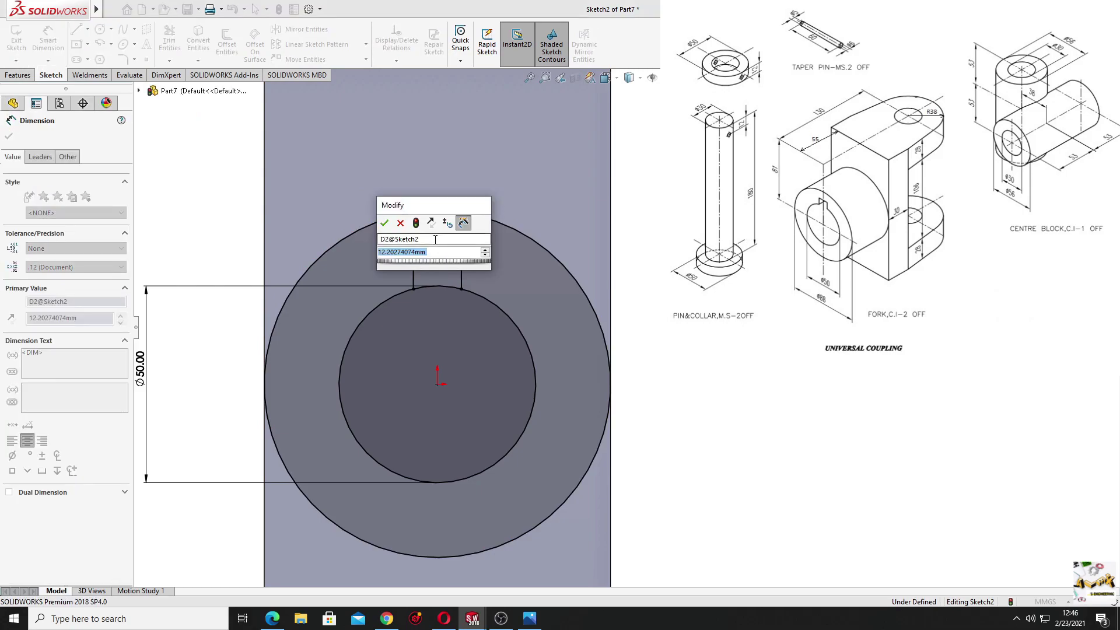
{"action": "type", "text": "10"}
{"action": "key", "text": "Return"}
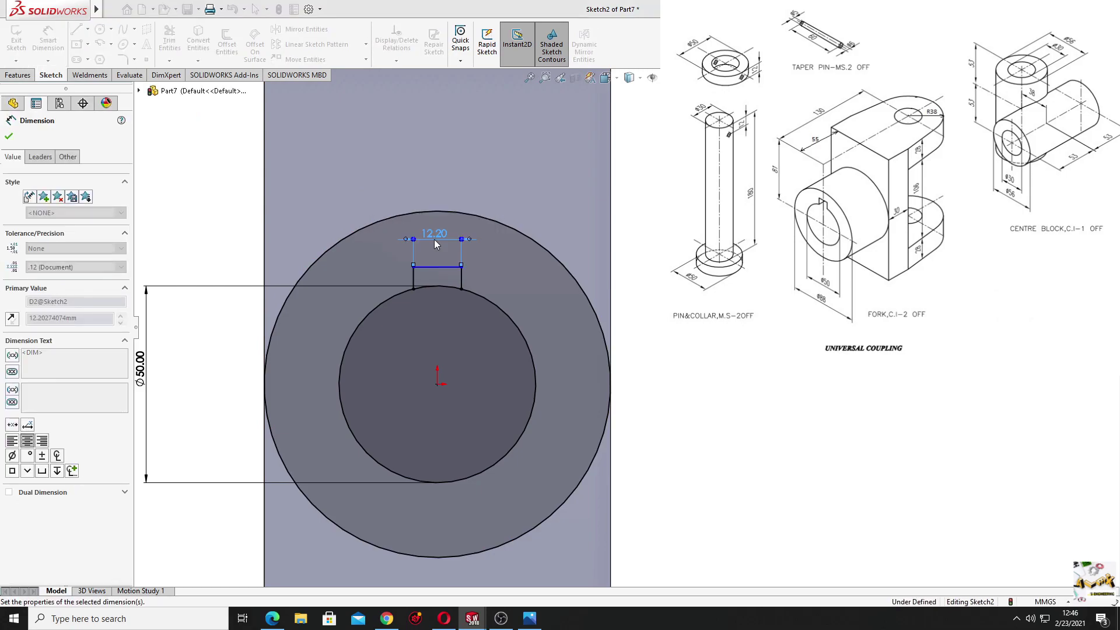
{"action": "left_click", "coordinate": [417, 277]}
{"action": "key", "text": "Escape"}
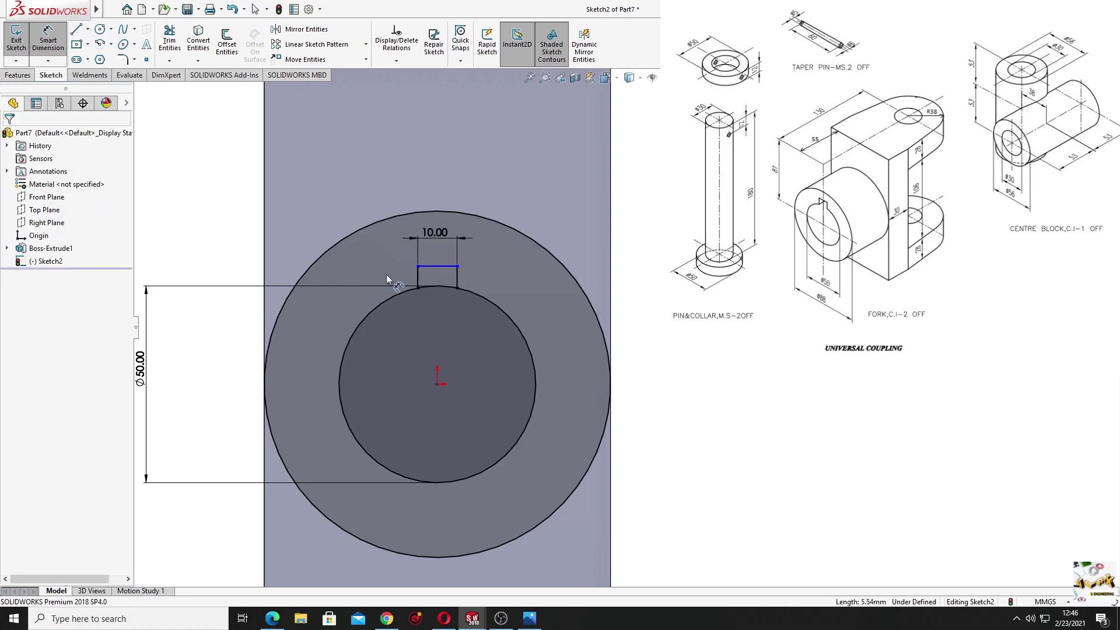
- Dimension the slot top 28 mm from the origin and trim the slot
{"action": "left_click", "coordinate": [438, 269]}
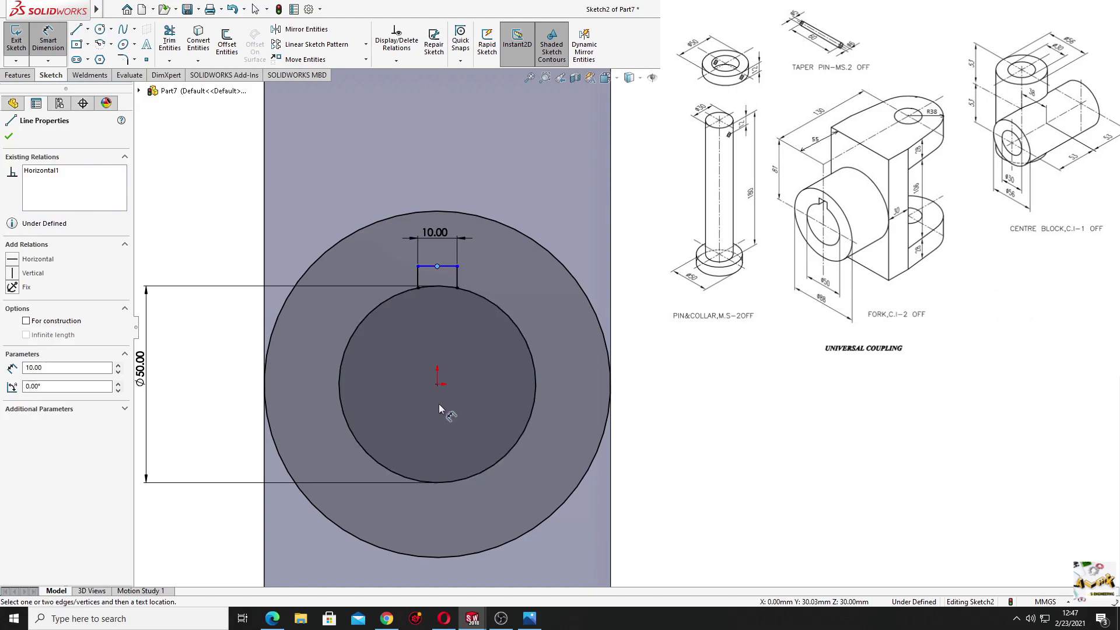
{"action": "left_click", "coordinate": [437, 384]}
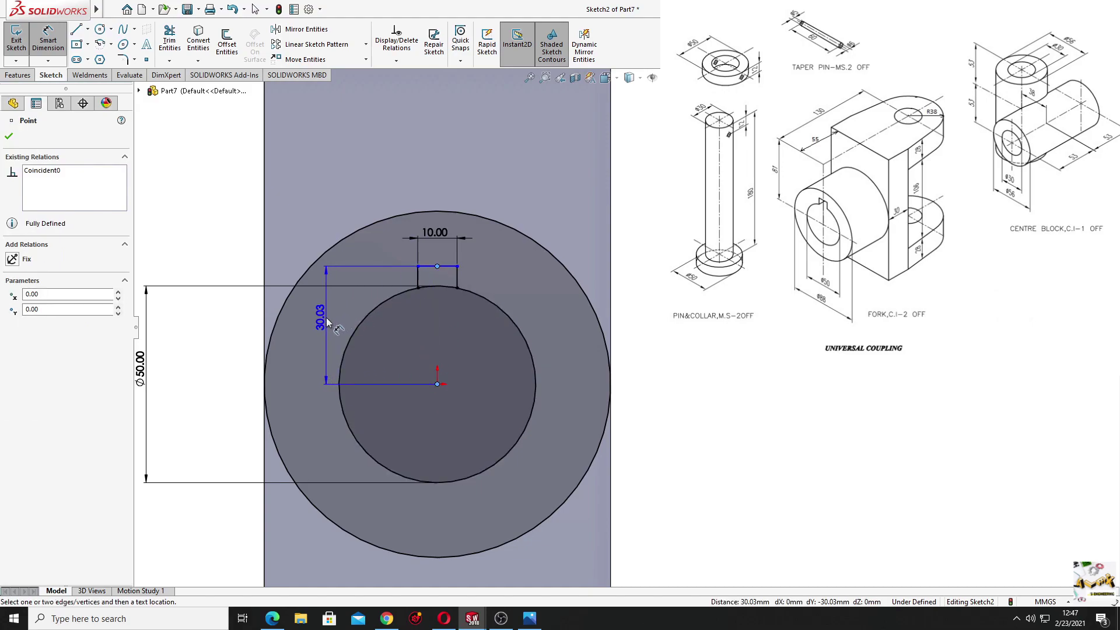
{"action": "left_click", "coordinate": [330, 320]}
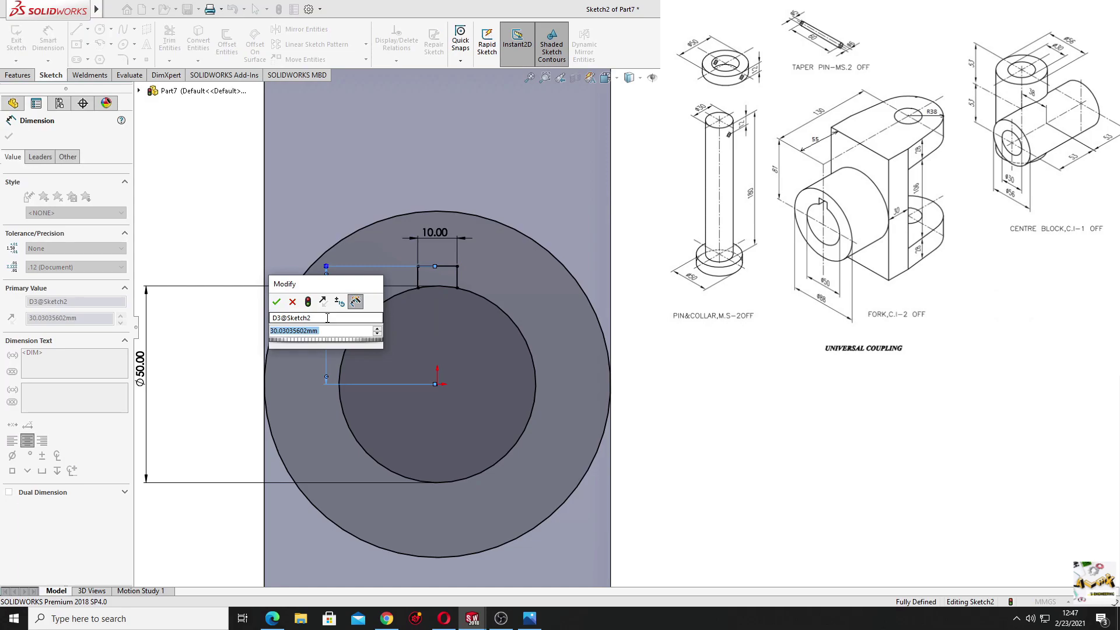
{"action": "left_click", "coordinate": [328, 318]}
{"action": "key", "text": "Return"}
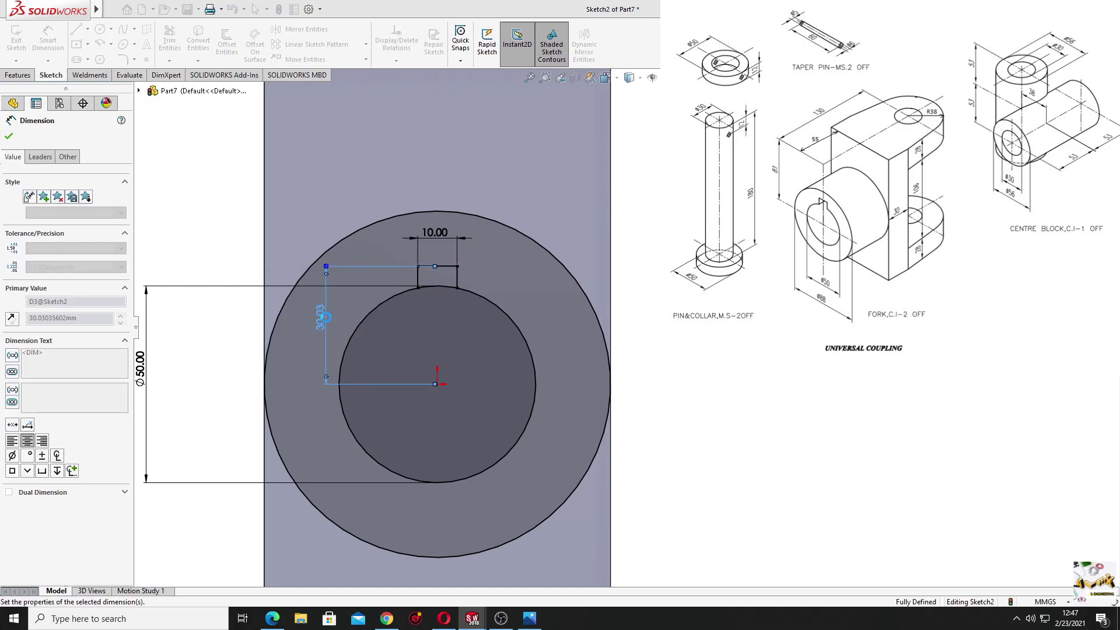
{"action": "type", "text": "28"}
{"action": "key", "text": "Escape"}
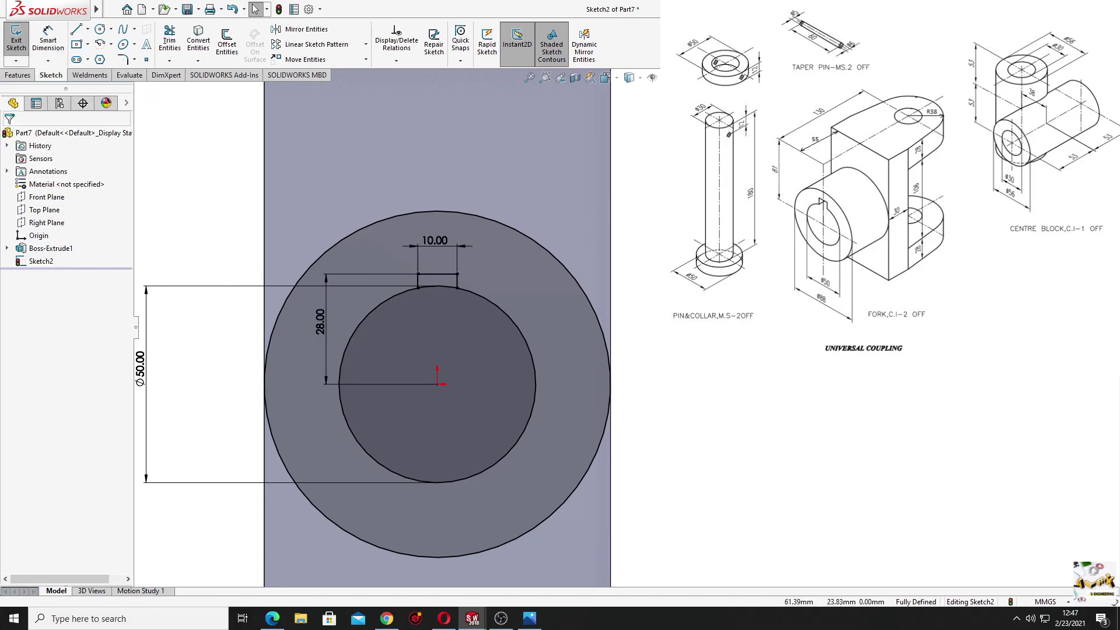
{"action": "left_click", "coordinate": [169, 41]}
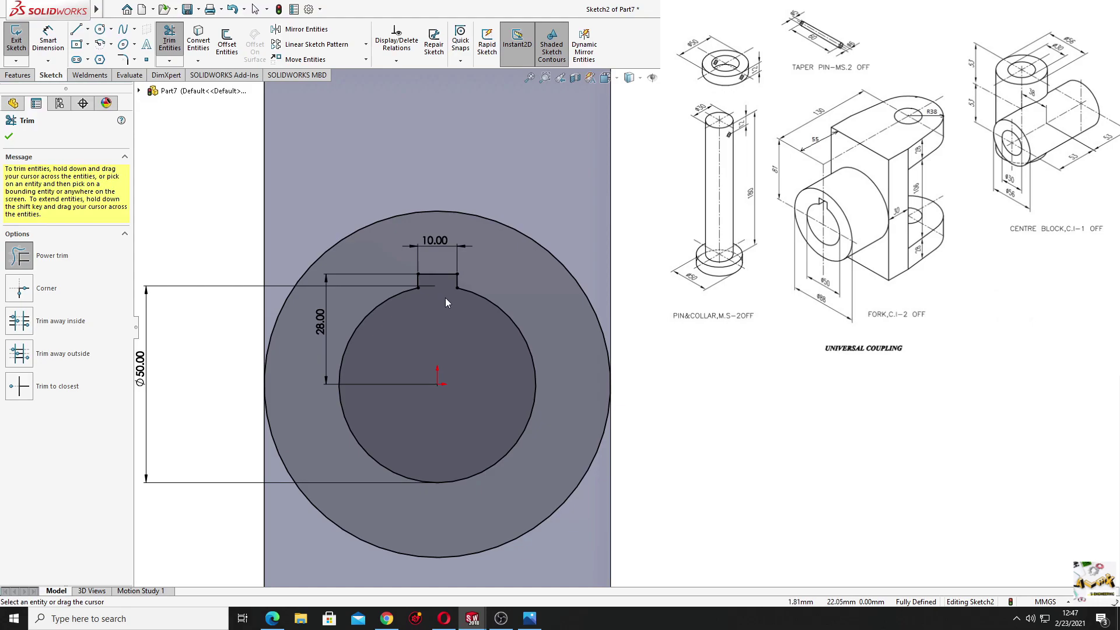
{"action": "left_click", "coordinate": [9, 136]}
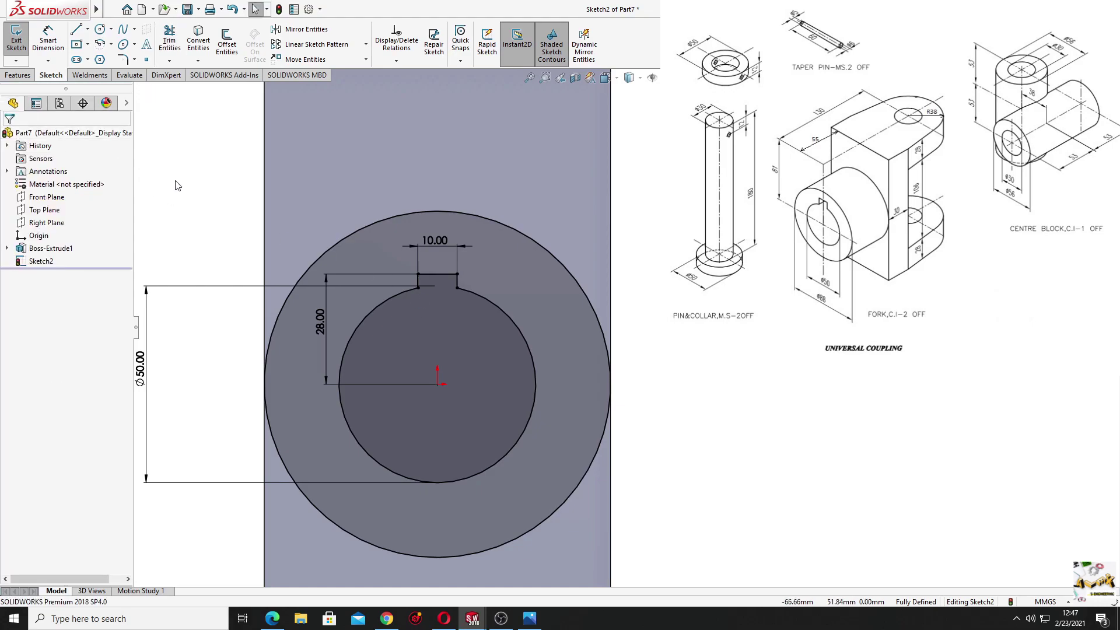
- Extrude the keyed sketch 55 mm into Boss-Extrude2 and orbit to view the part in 3D
{"action": "left_click", "coordinate": [26, 77]}
{"action": "left_click", "coordinate": [21, 42]}
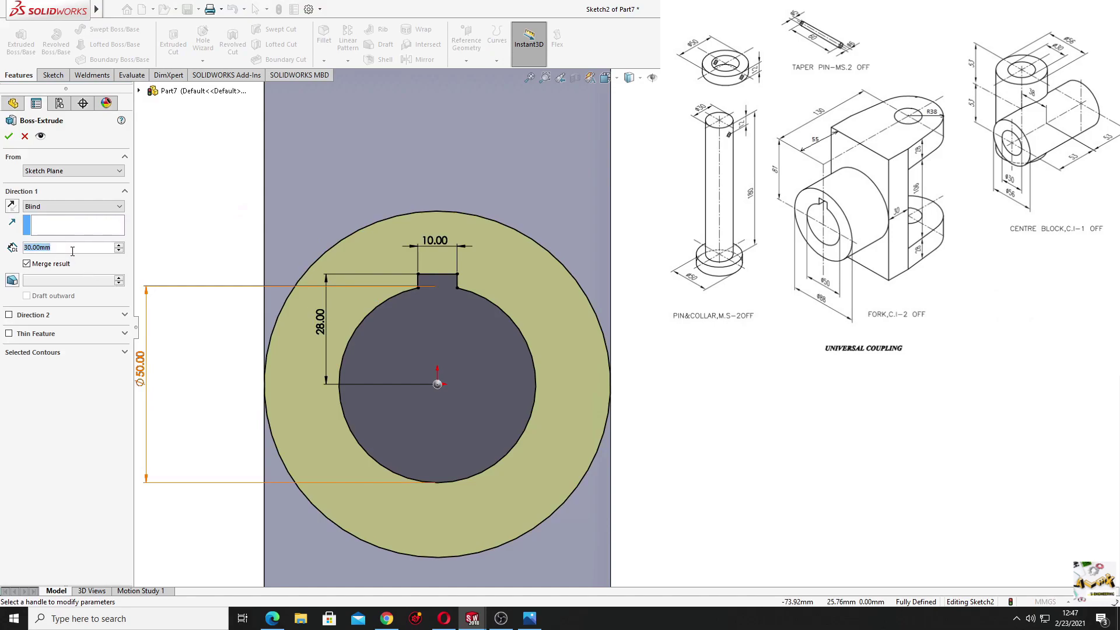
{"action": "type", "text": "55"}
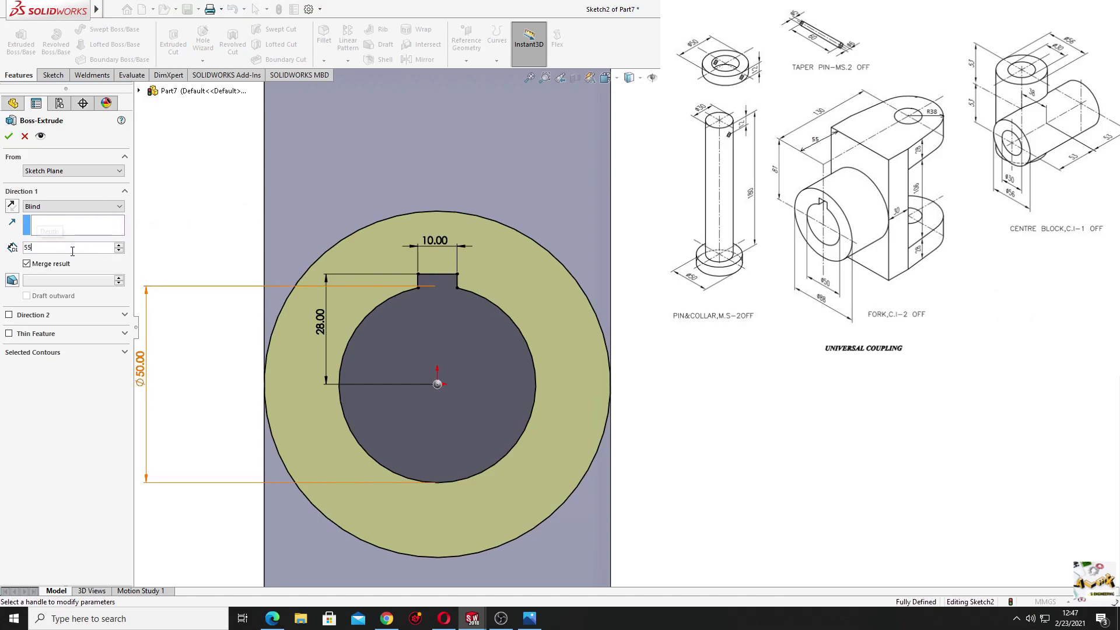
{"action": "left_click", "coordinate": [9, 136]}
{"action": "scroll", "coordinate": [371, 318], "scroll_direction": "up", "scroll_amount": 3}
{"action": "mouse_move", "coordinate": [370, 318]}
{"action": "middle_mouse_down"}
{"action": "mouse_move", "coordinate": [427, 326]}
{"action": "mouse_move", "coordinate": [470, 402]}
{"action": "mouse_move", "coordinate": [580, 412]}
{"action": "mouse_move", "coordinate": [478, 449]}
{"action": "mouse_move", "coordinate": [466, 423]}
{"action": "middle_mouse_up"}
{"action": "left_click", "coordinate": [445, 421]}
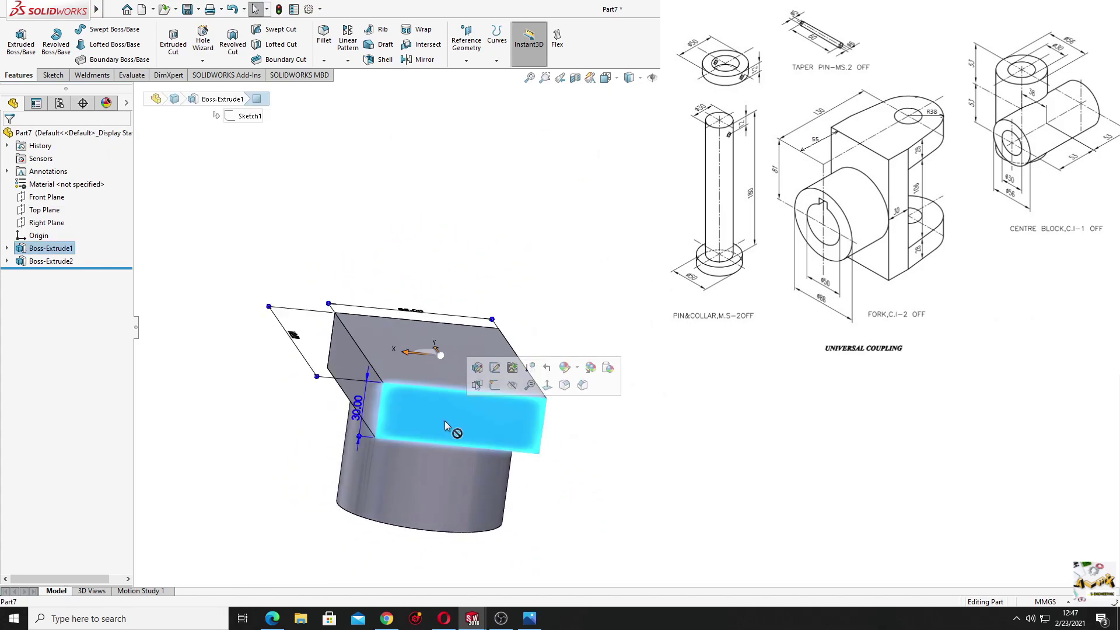
- Start a sketch on the selected face and draw two concentric circles below the origin
{"action": "left_click", "coordinate": [495, 384]}
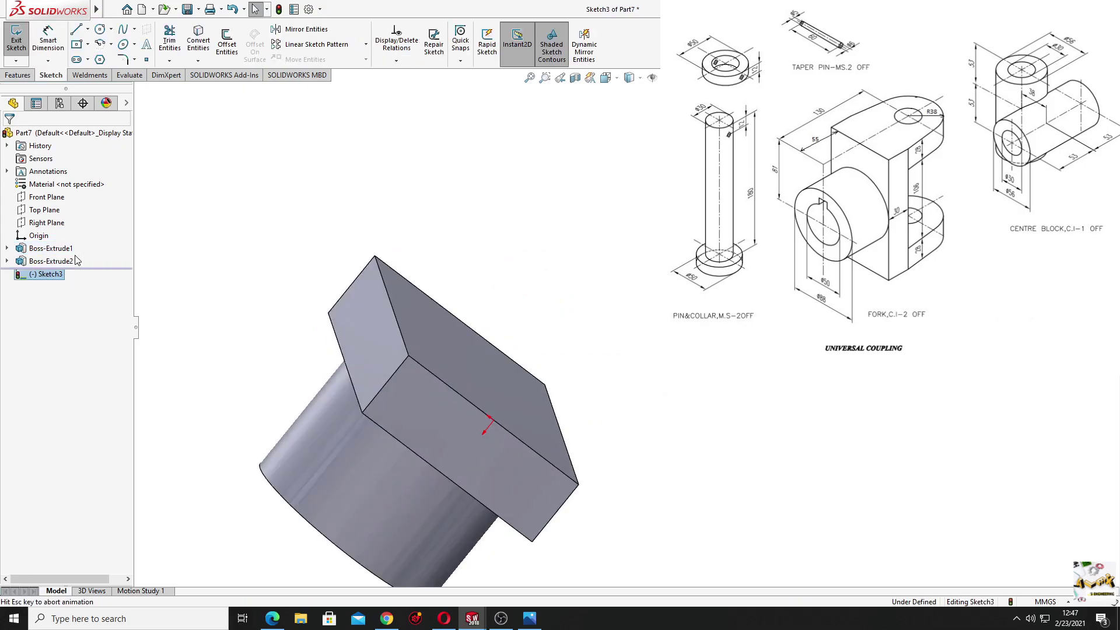
{"action": "middle_click_drag", "start_coordinate": [452, 403], "coordinate": [268, 345], "text": "ctrl"}
{"action": "scroll", "coordinate": [419, 365], "scroll_direction": "up", "scroll_amount": 3}
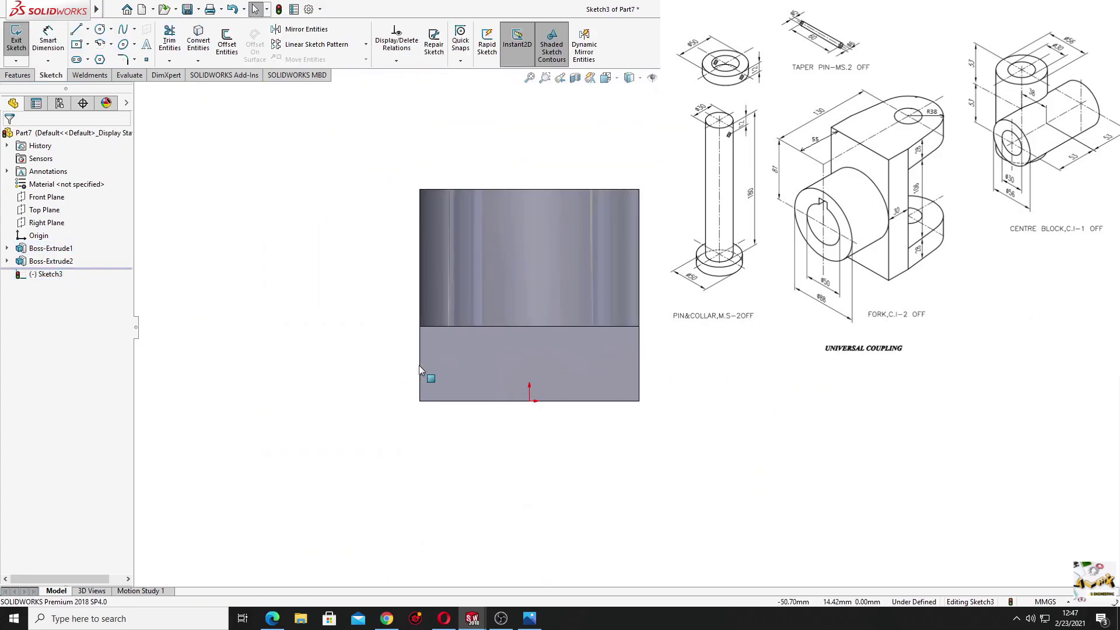
{"action": "middle_click_drag", "start_coordinate": [419, 365], "coordinate": [280, 308], "text": "ctrl"}
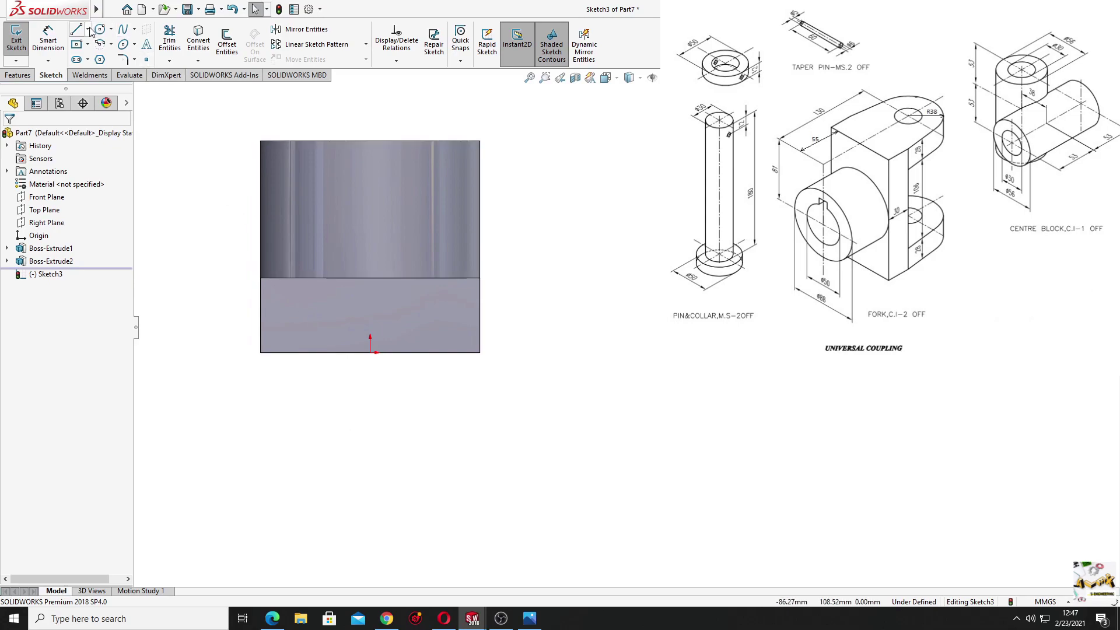
{"action": "left_click", "coordinate": [100, 31]}
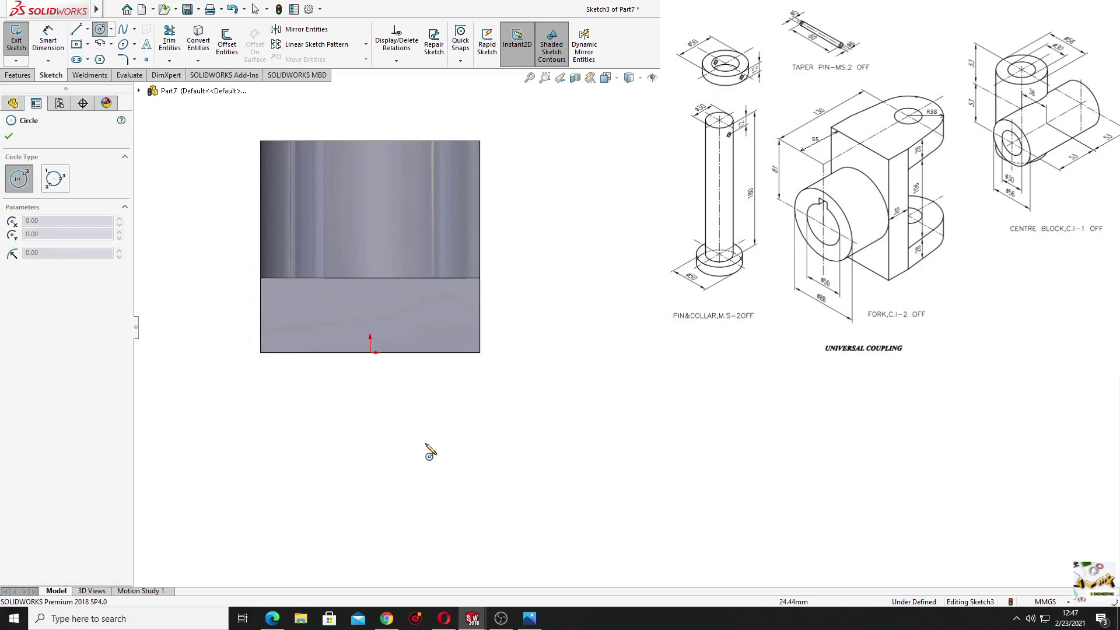
{"action": "left_click", "coordinate": [370, 449]}
{"action": "left_click", "coordinate": [401, 502]}
{"action": "left_click", "coordinate": [370, 449]}
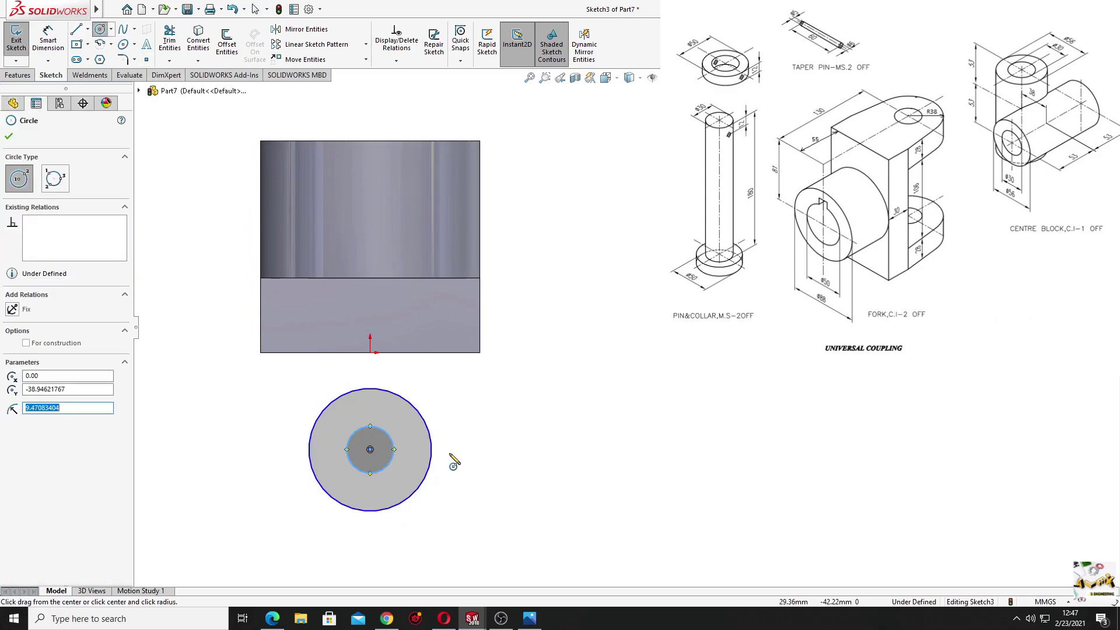
{"action": "right_click", "coordinate": [467, 436]}
{"action": "left_click", "coordinate": [508, 453]}
- Dimension the circles Ø76 outside and Ø30 inside
{"action": "key", "text": "d"}
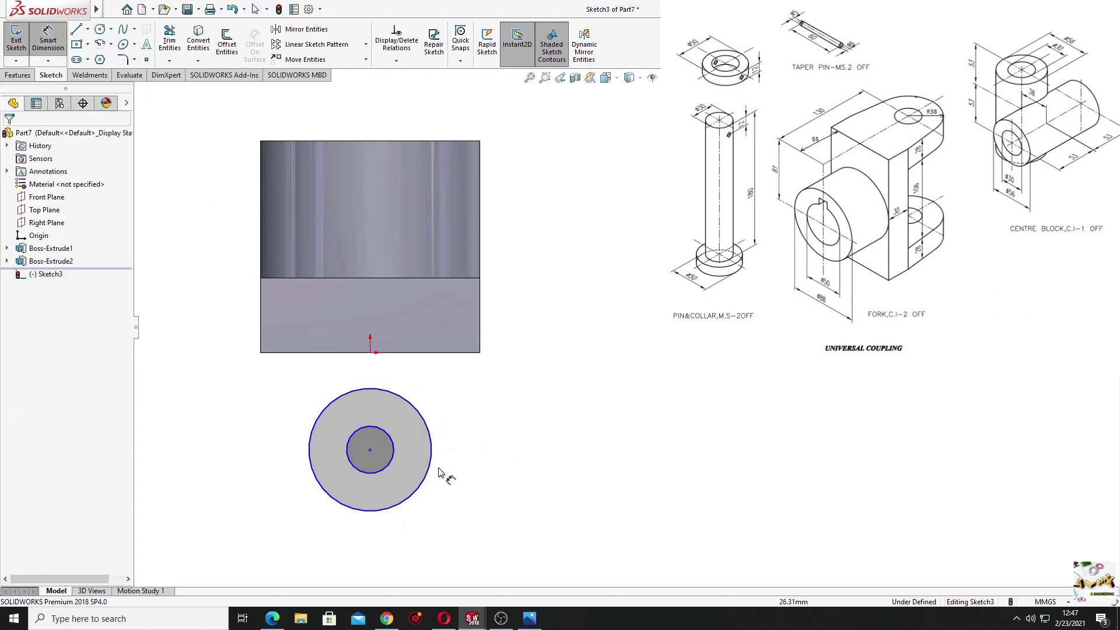
{"action": "left_click", "coordinate": [430, 469]}
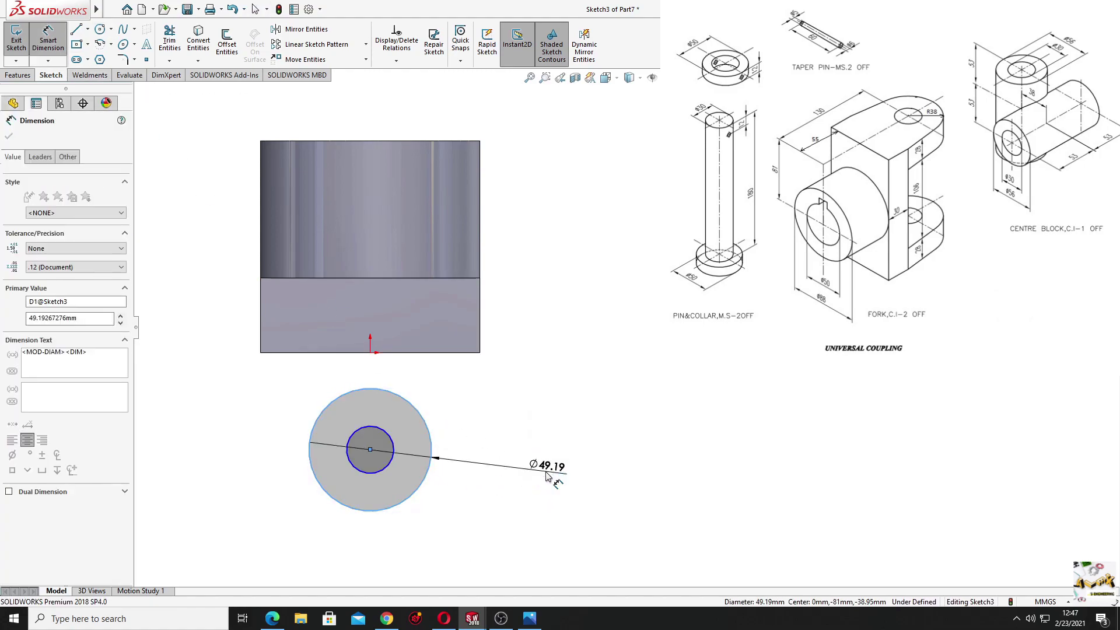
{"action": "left_click", "coordinate": [546, 474]}
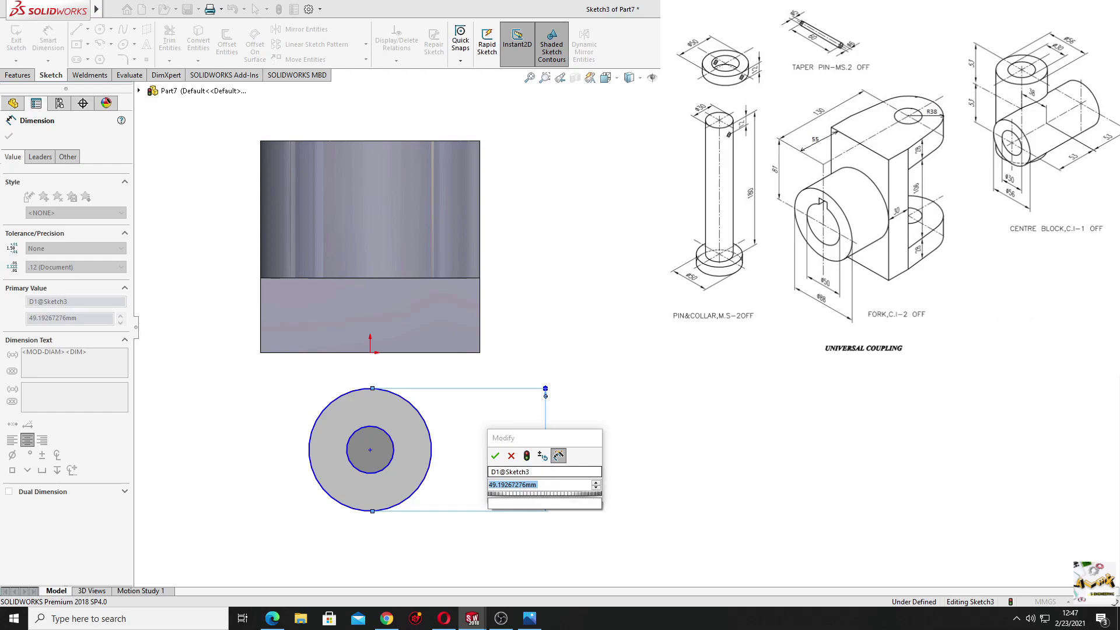
{"action": "type", "text": "76"}
{"action": "key", "text": "Return"}
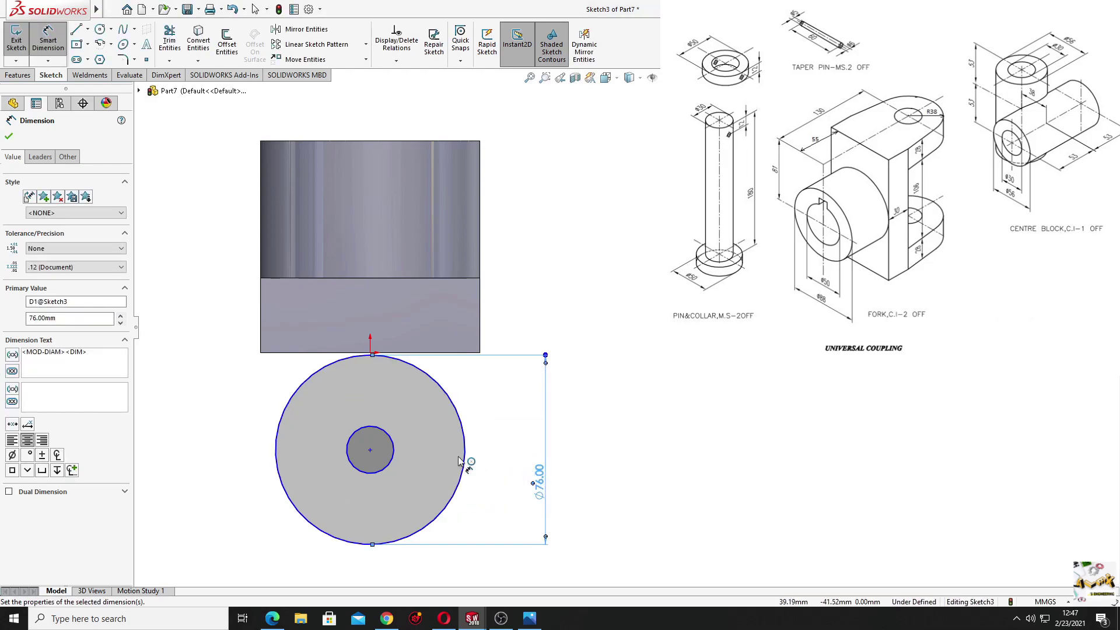
{"action": "left_click", "coordinate": [388, 474]}
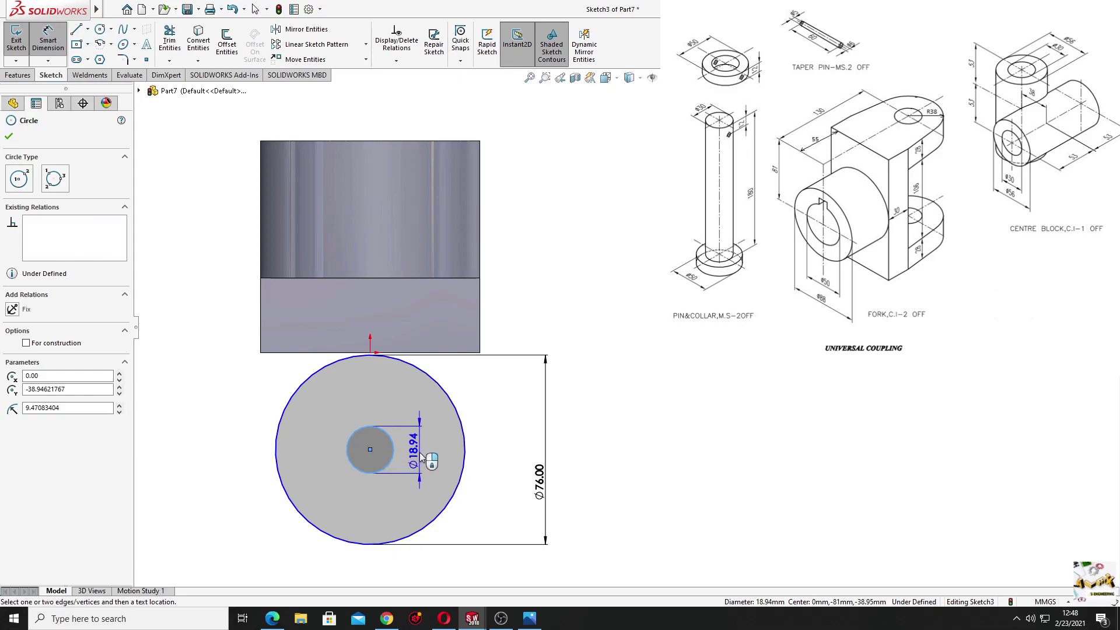
{"action": "left_click", "coordinate": [507, 447]}
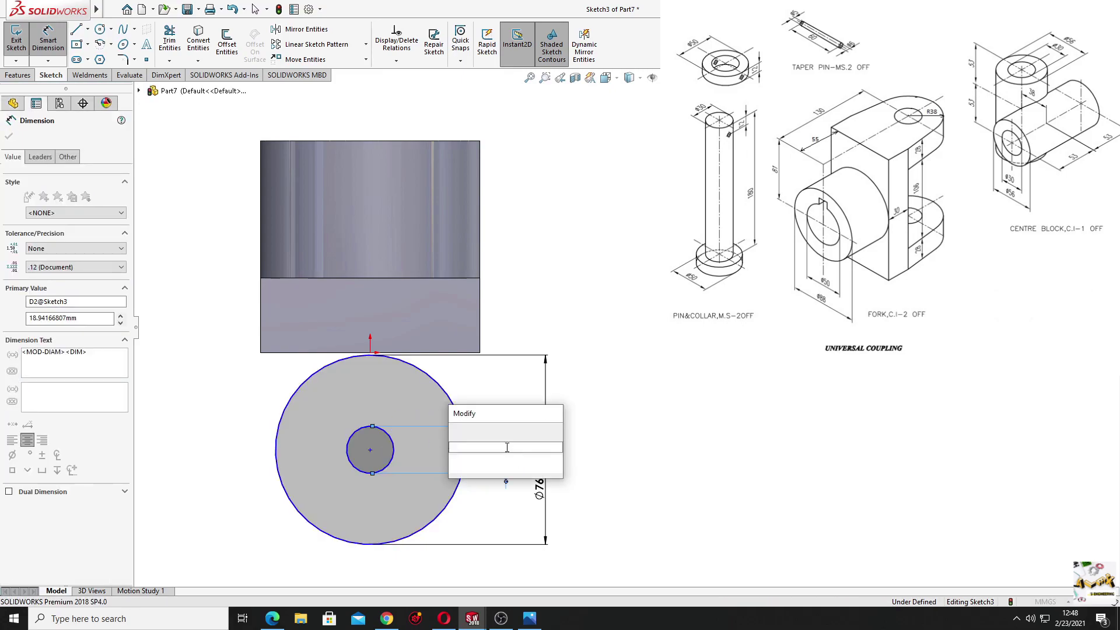
{"action": "type", "text": "30"}
{"action": "key", "text": "Return"}
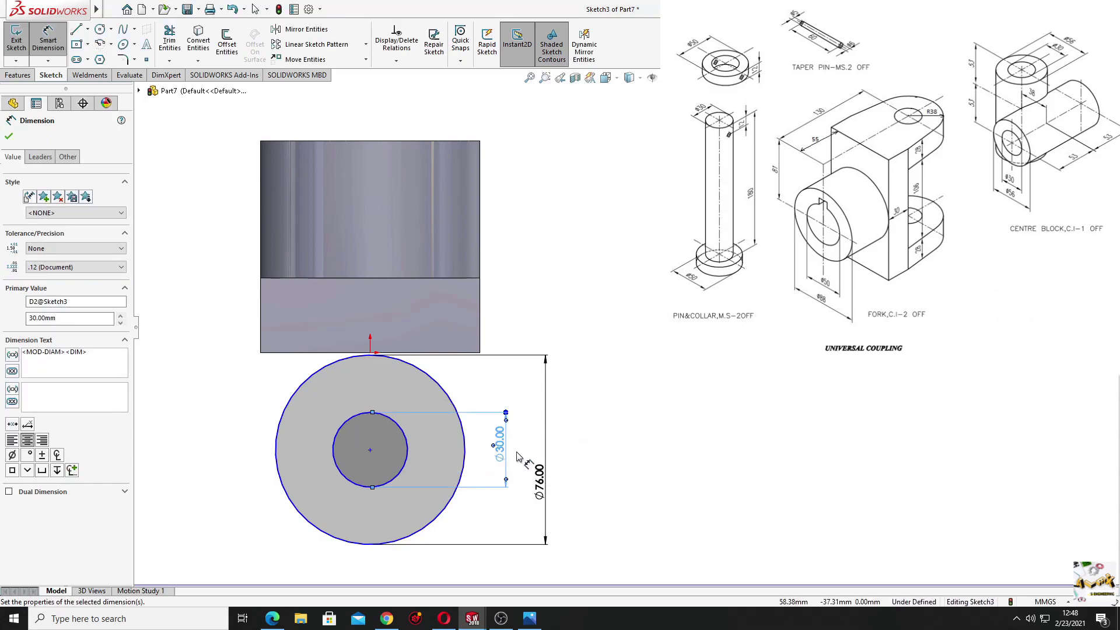
{"action": "right_click", "coordinate": [613, 404]}
- Align the circles' centre vertically with the origin and drag it further below the block
{"action": "left_click", "coordinate": [653, 446]}
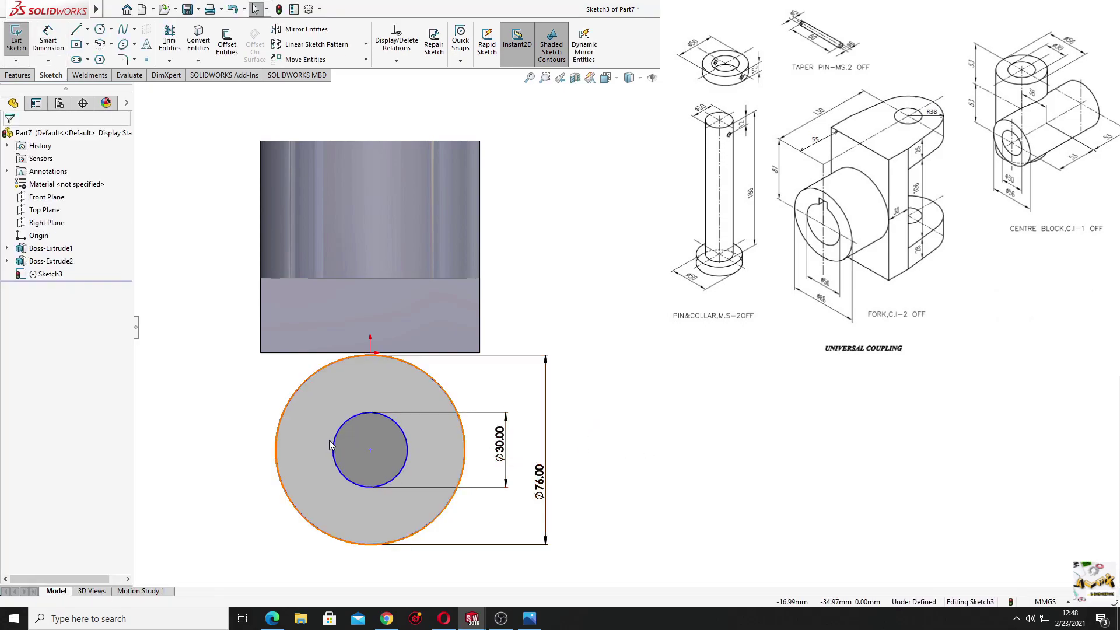
{"action": "middle_click_drag", "start_coordinate": [370, 455], "coordinate": [375, 407], "text": "ctrl"}
{"action": "left_click", "coordinate": [370, 404]}
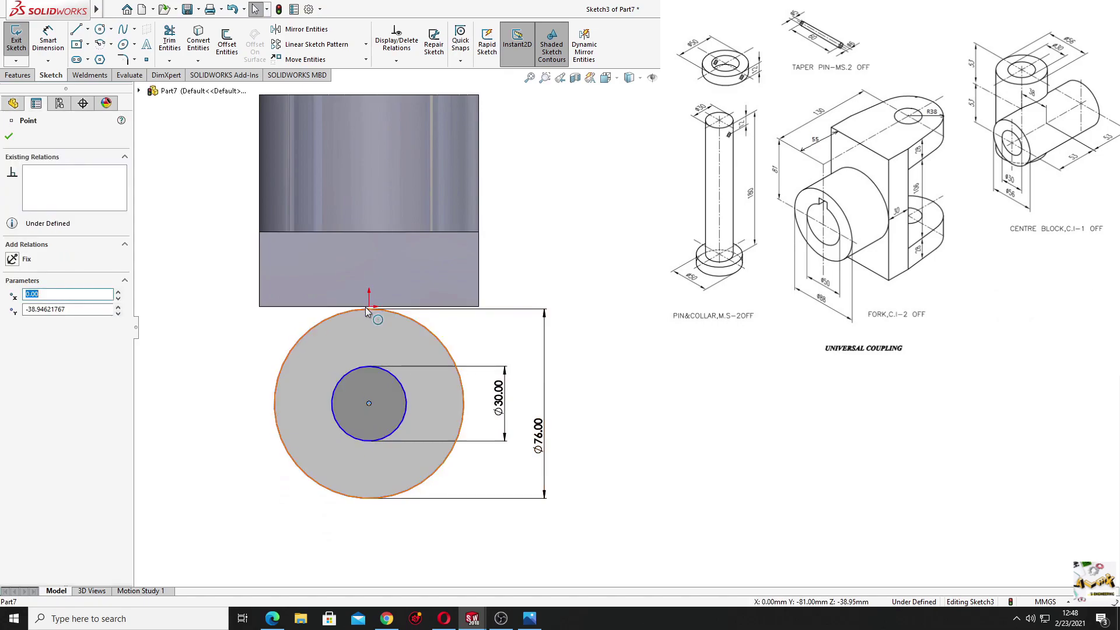
{"action": "left_click", "coordinate": [369, 306], "text": "ctrl"}
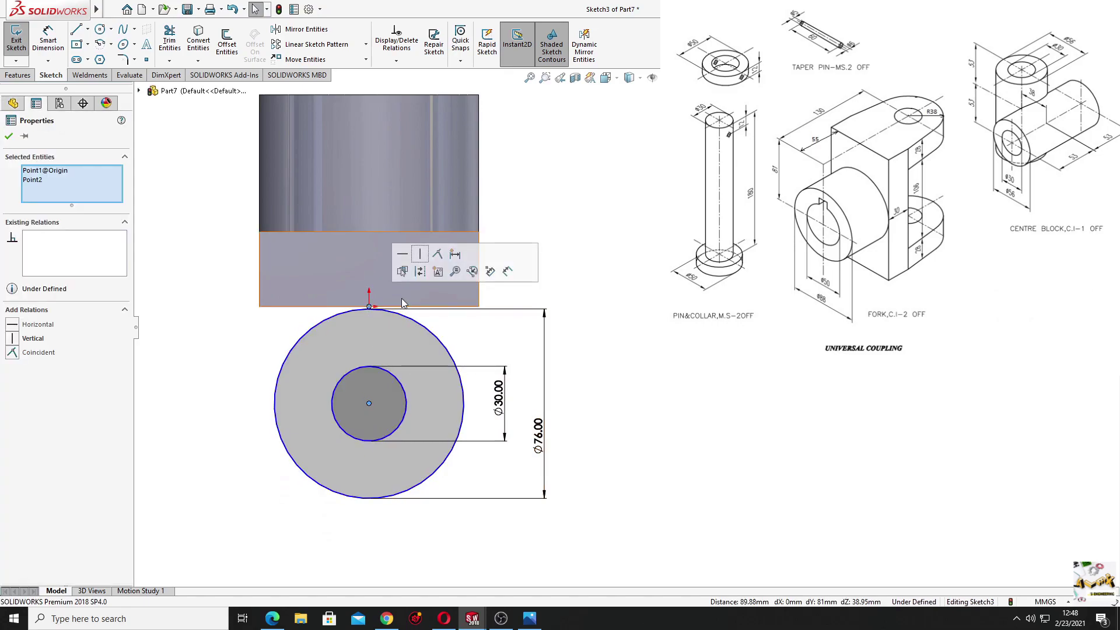
{"action": "left_click", "coordinate": [421, 257]}
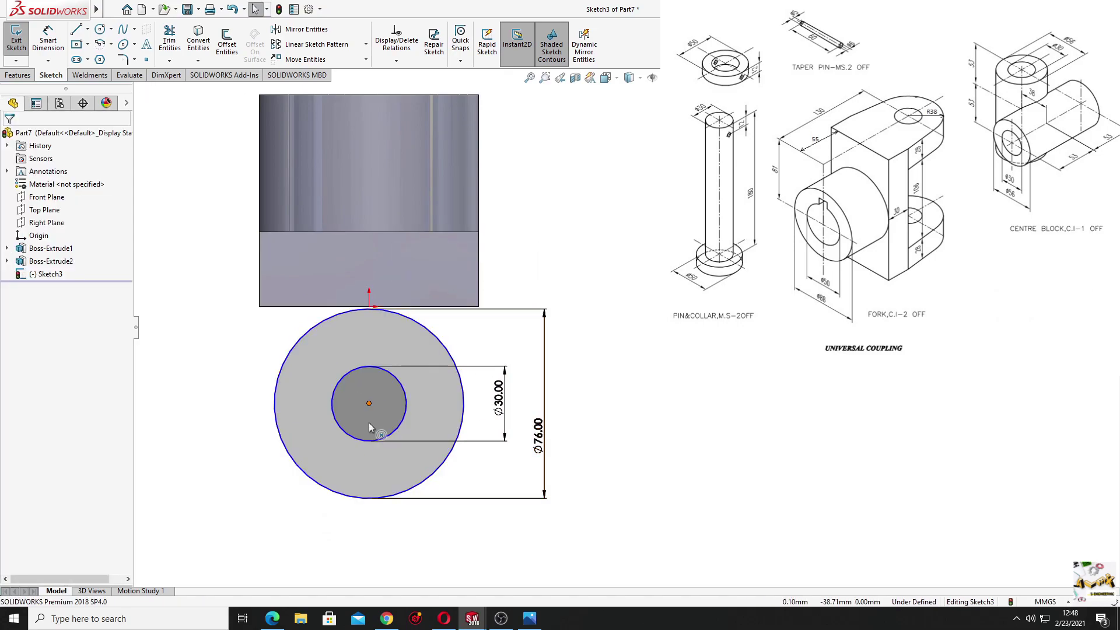
{"action": "left_click_drag", "start_coordinate": [369, 403], "coordinate": [372, 447]}
{"action": "left_click", "coordinate": [567, 382]}
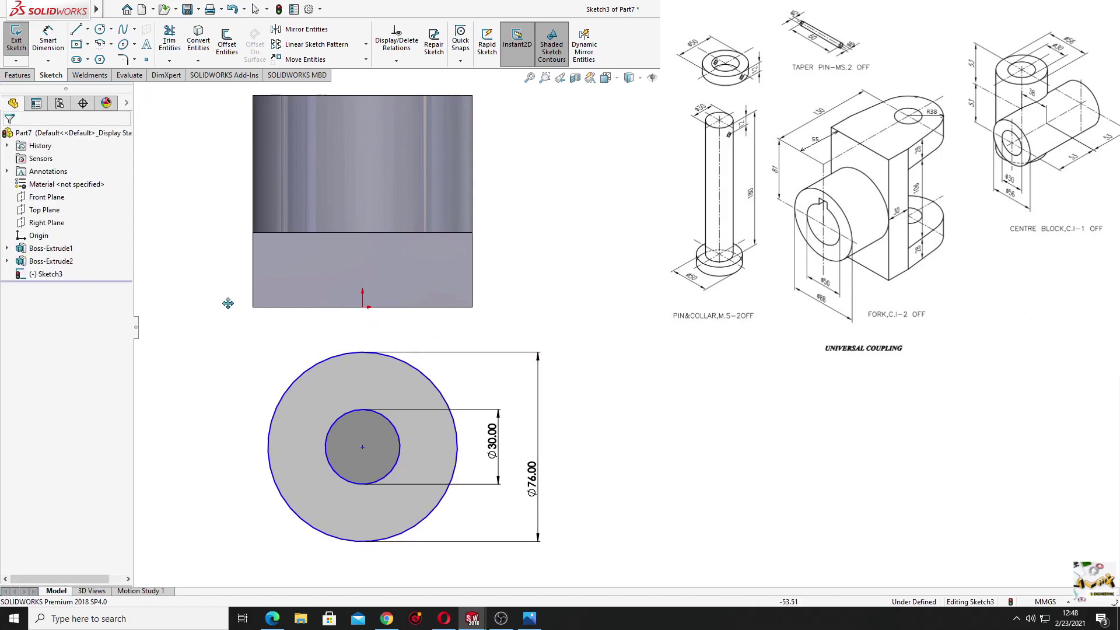
{"action": "middle_click_drag", "start_coordinate": [227, 303], "coordinate": [215, 308], "text": "ctrl"}
- Dimension the circle centre 130 mm from the block's top edge
{"action": "left_click", "coordinate": [48, 39]}
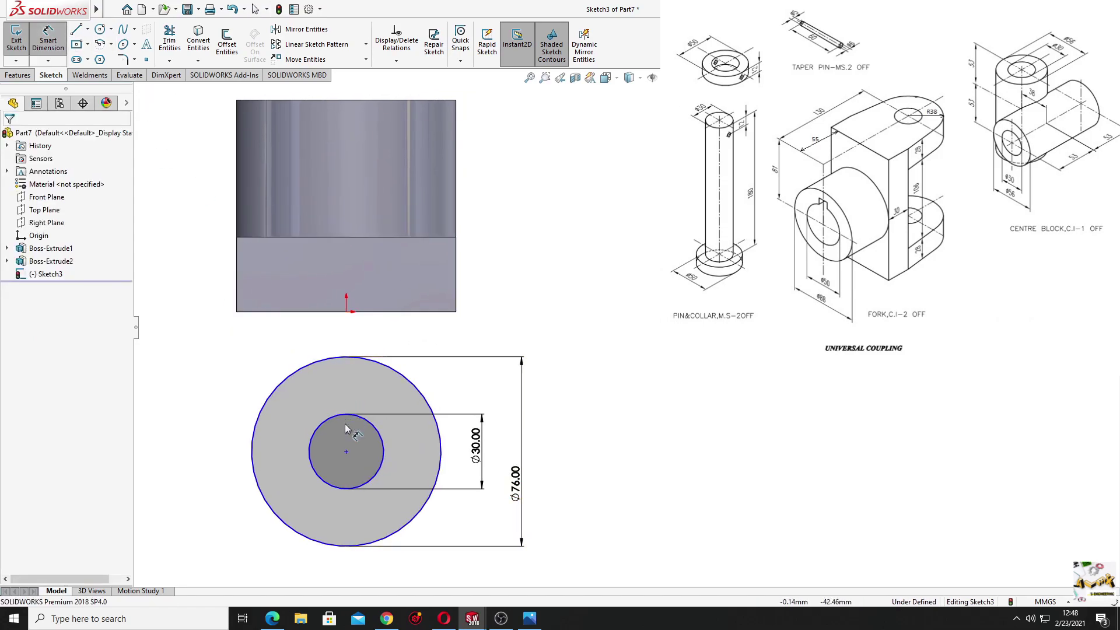
{"action": "left_click", "coordinate": [346, 454]}
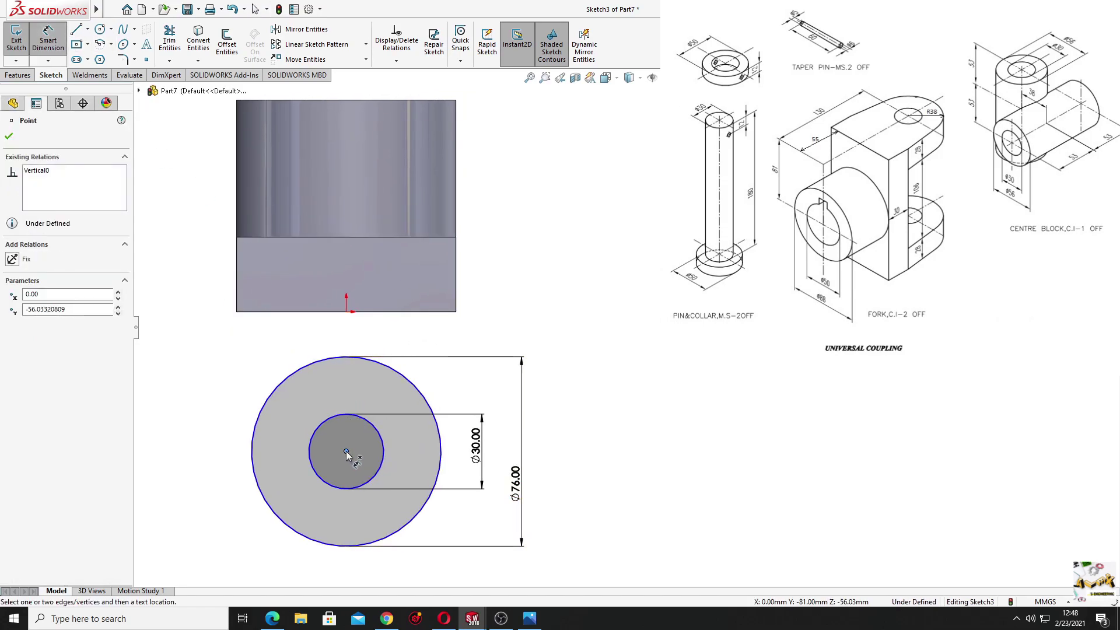
{"action": "left_click", "coordinate": [368, 104]}
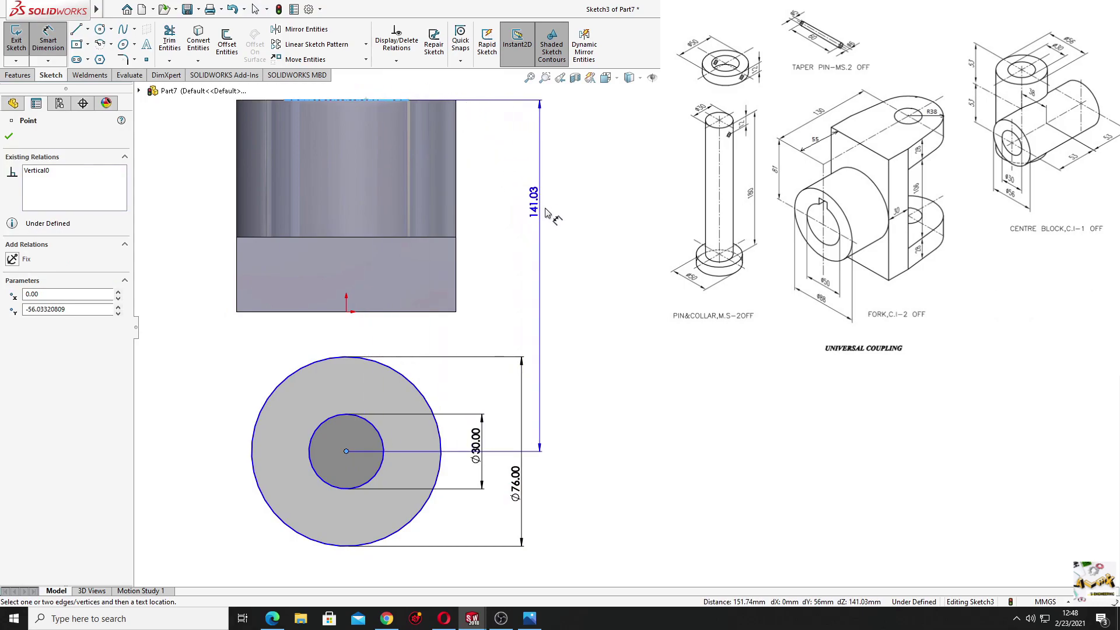
{"action": "left_click", "coordinate": [571, 239]}
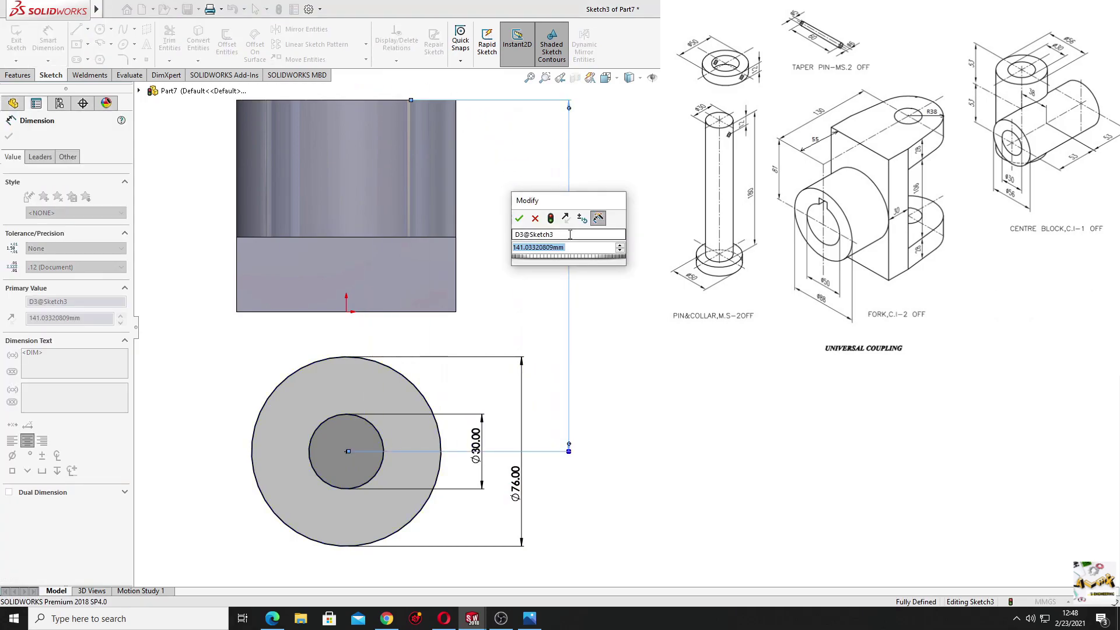
{"action": "type", "text": "130"}
{"action": "key", "text": "Return"}
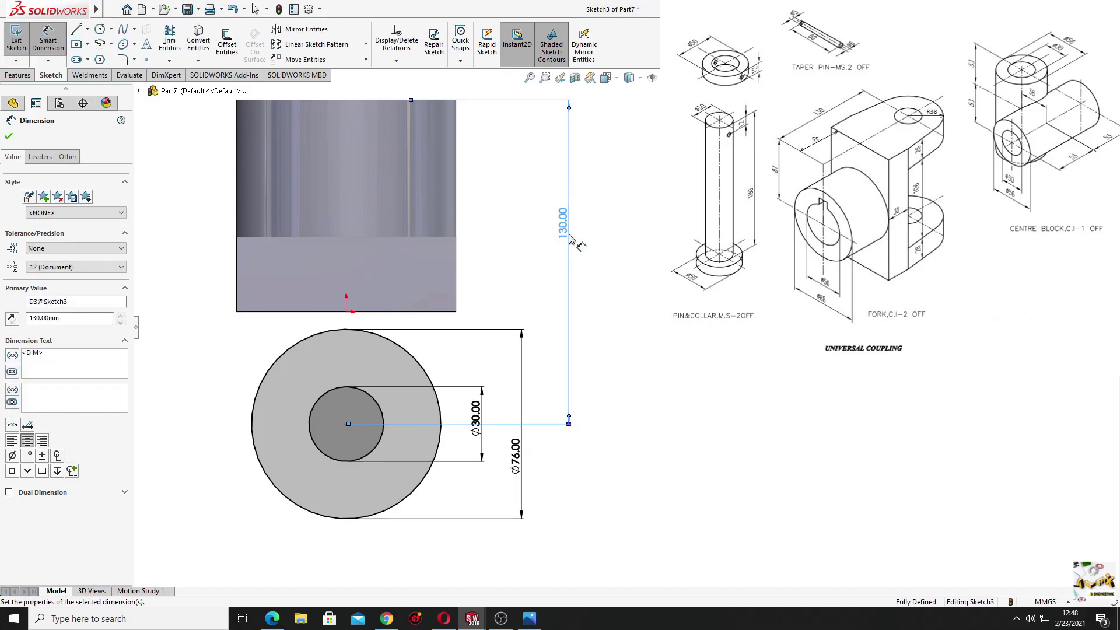
{"action": "right_click", "coordinate": [656, 325]}
{"action": "left_click", "coordinate": [671, 387]}
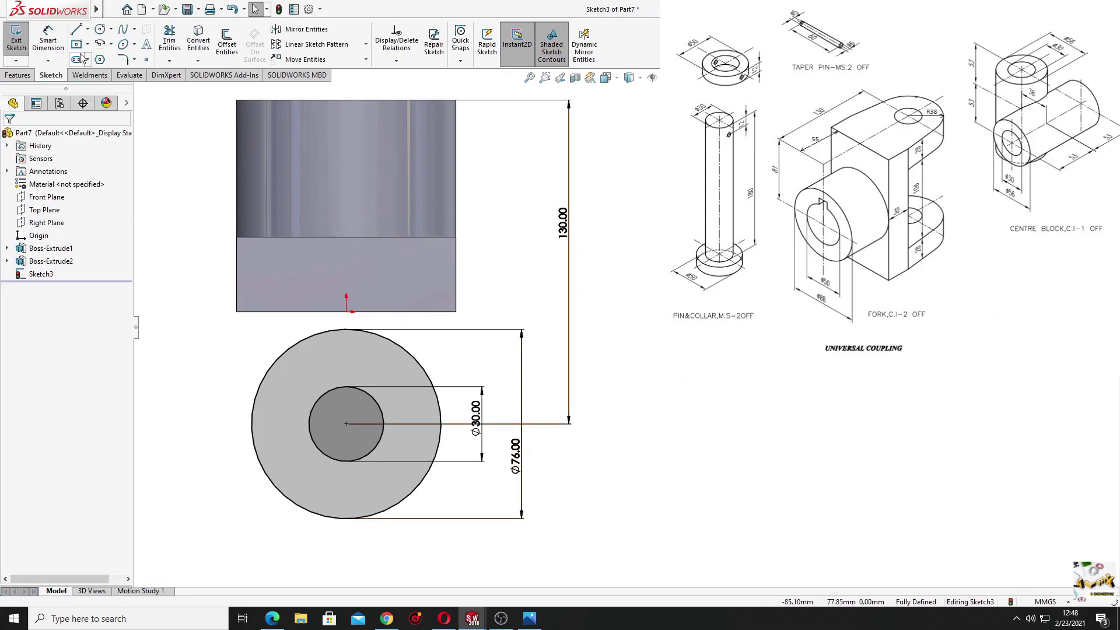
- Draw lines from the block's two bottom corners to the Ø76 circle, making them tangent
{"action": "left_click", "coordinate": [78, 34]}
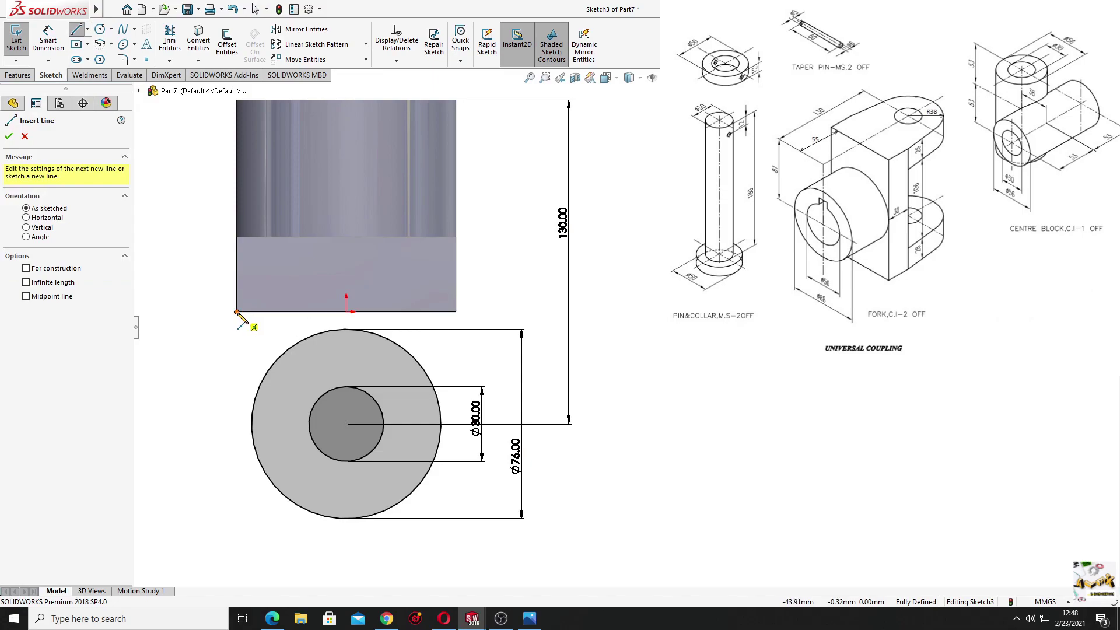
{"action": "left_click", "coordinate": [236, 312]}
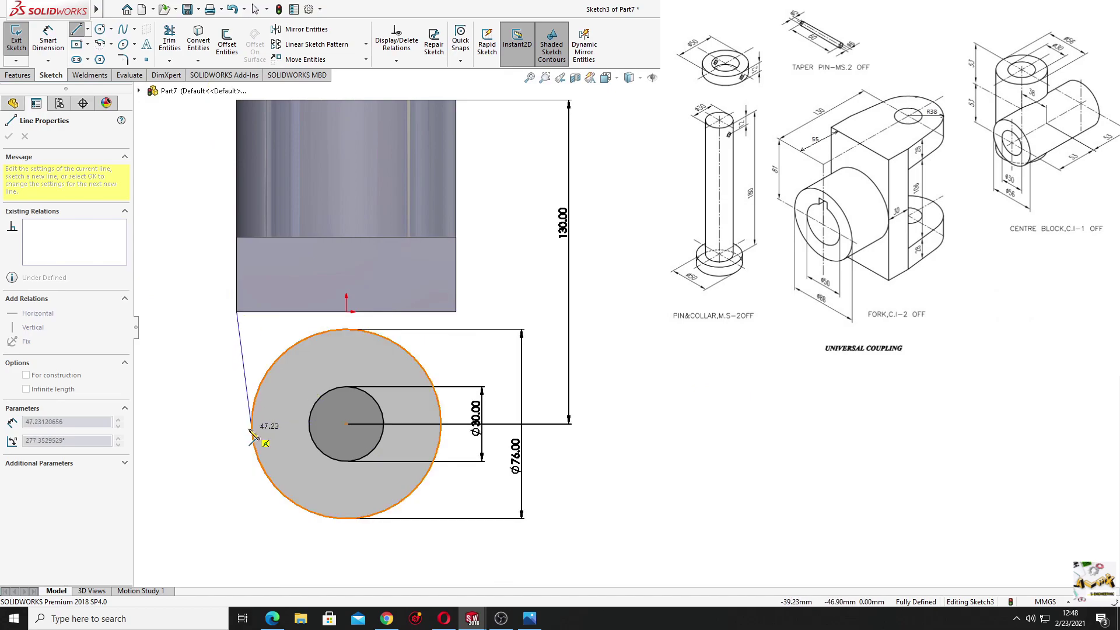
{"action": "left_click", "coordinate": [252, 430]}
{"action": "key", "text": "Escape"}
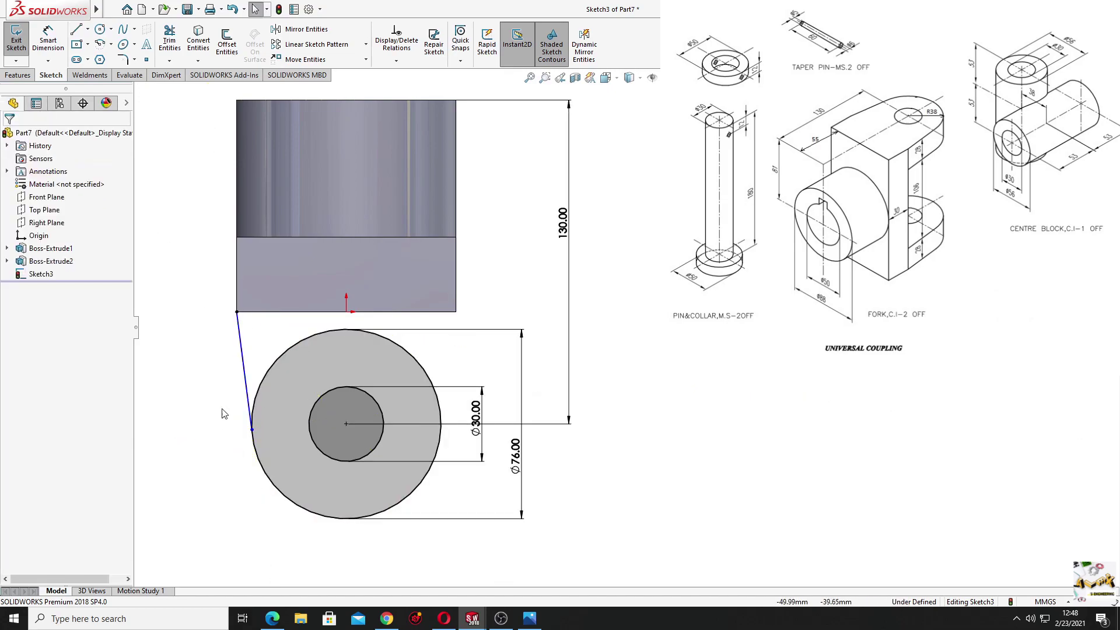
{"action": "left_click", "coordinate": [250, 391]}
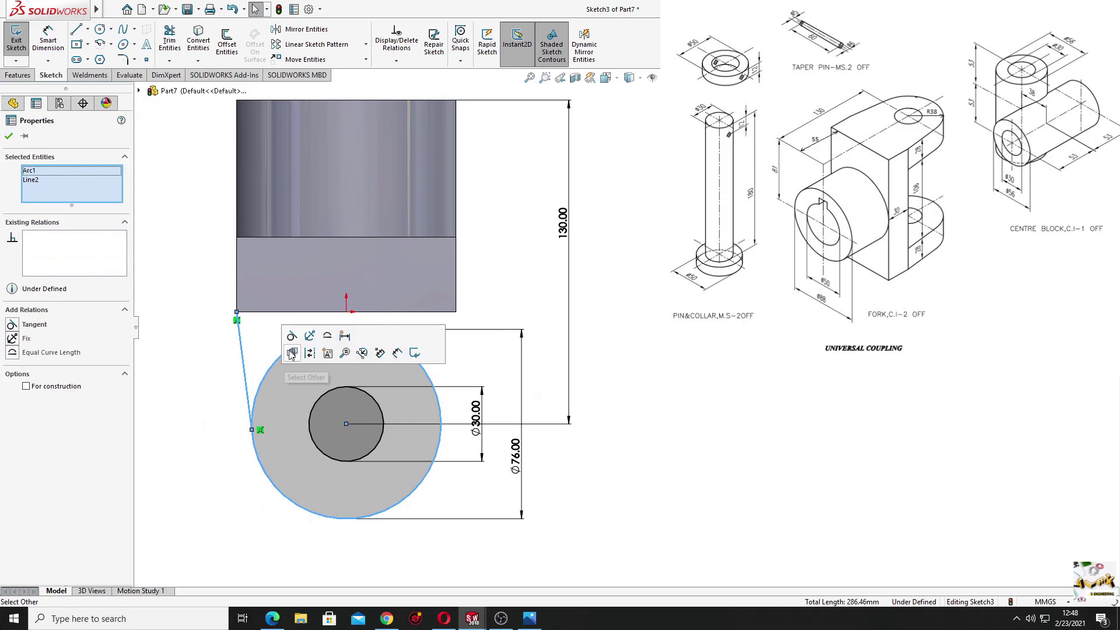
{"action": "left_click", "coordinate": [298, 344]}
{"action": "left_click", "coordinate": [196, 373]}
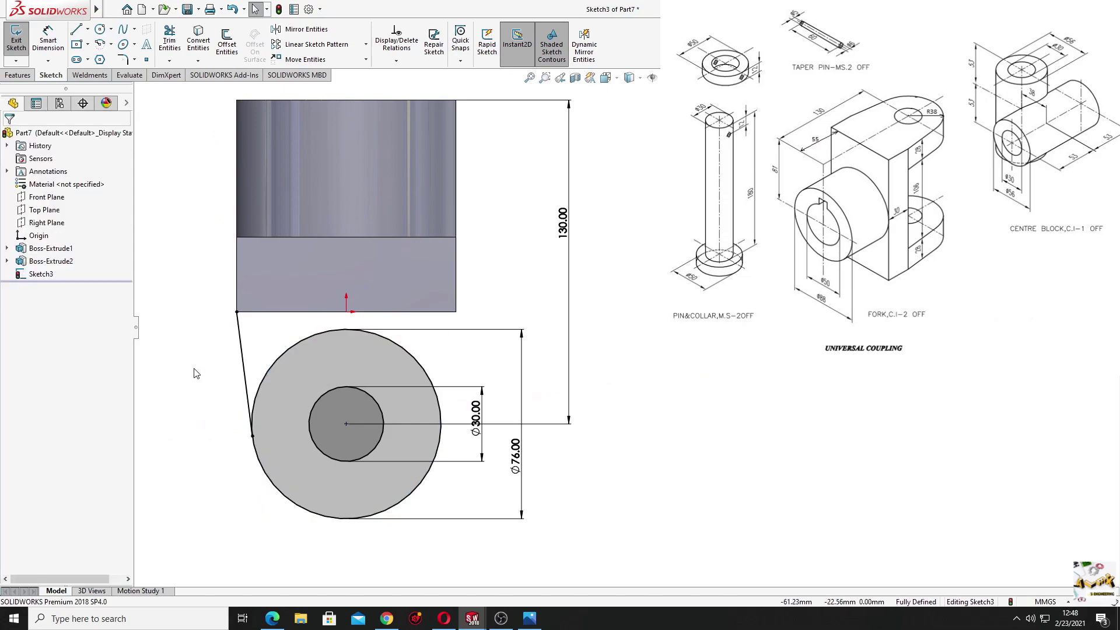
{"action": "left_click", "coordinate": [76, 29]}
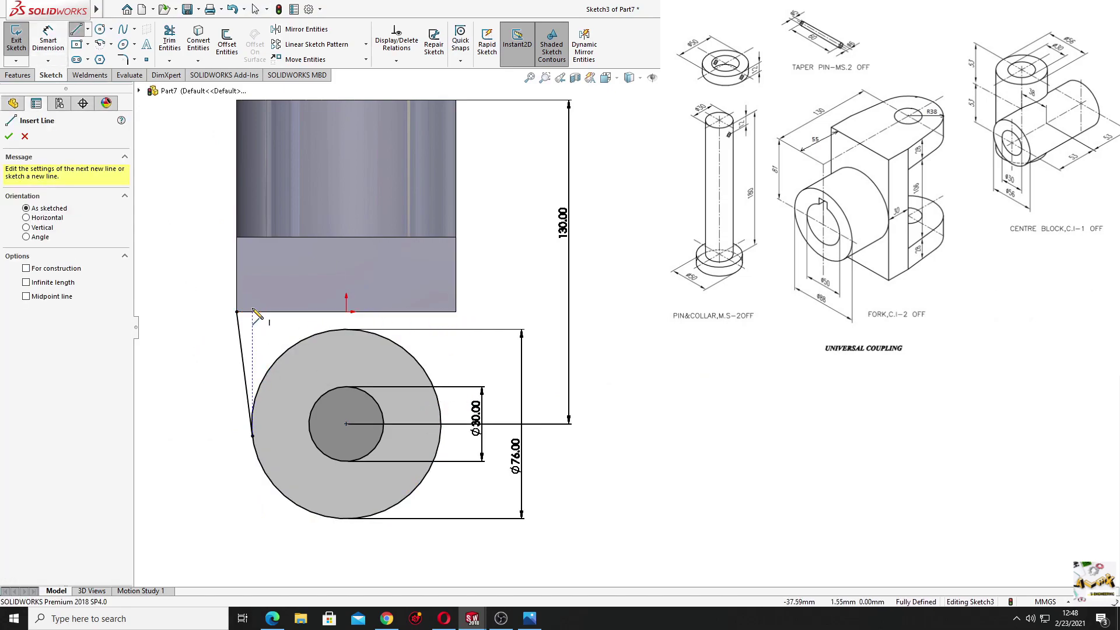
{"action": "mouse_move", "coordinate": [237, 312]}
{"action": "left_mouse_down"}
{"action": "mouse_move", "coordinate": [456, 312]}
{"action": "mouse_move", "coordinate": [444, 434]}
{"action": "left_mouse_up"}
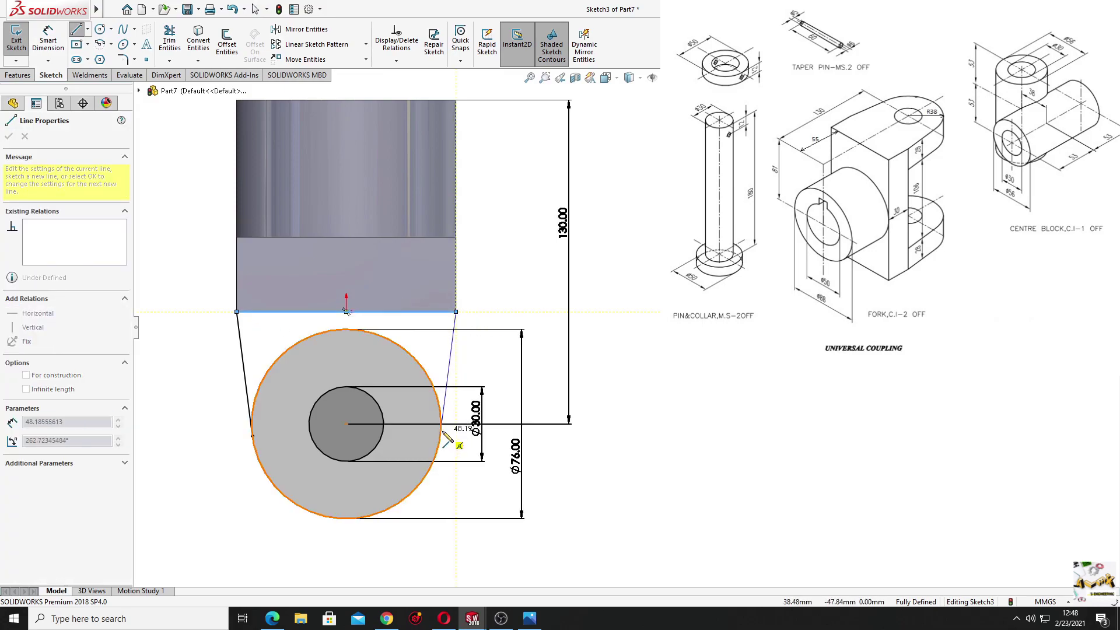
{"action": "right_click", "coordinate": [467, 376]}
{"action": "left_click", "coordinate": [495, 399]}
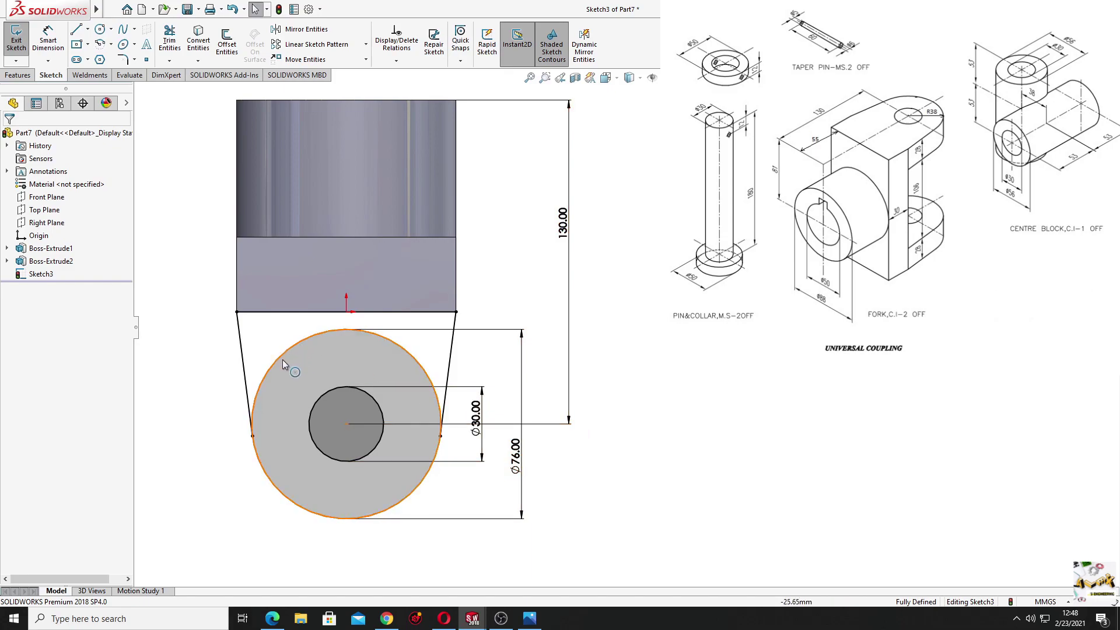
- Trim away the Ø76 circle's upper arc to leave the U-shaped eye profile
{"action": "left_click", "coordinate": [169, 41]}
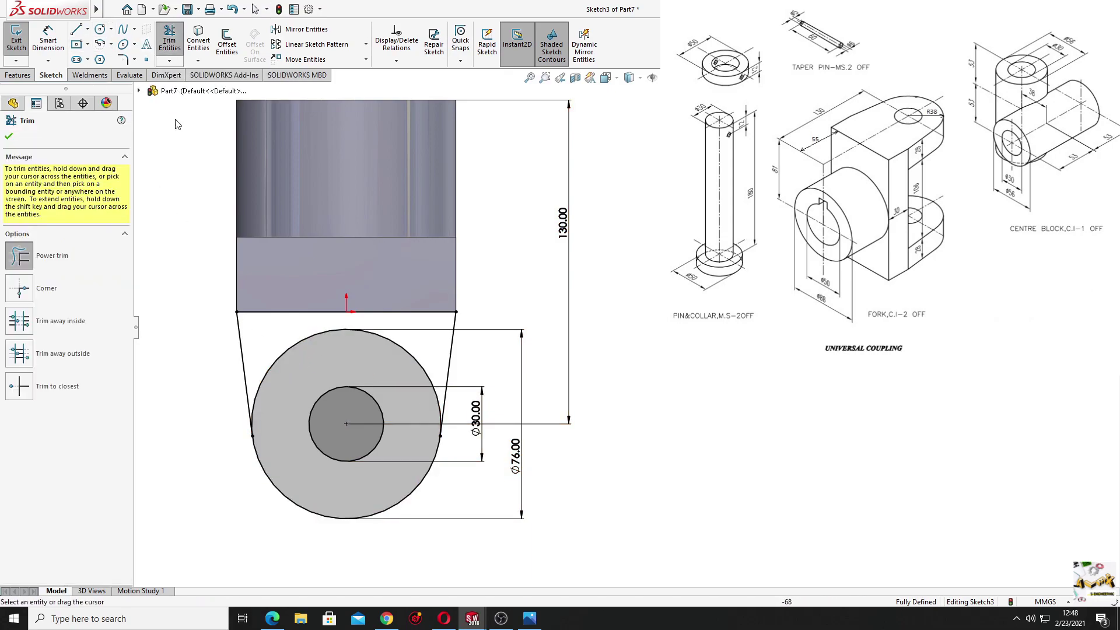
{"action": "left_click_drag", "start_coordinate": [283, 336], "coordinate": [295, 348]}
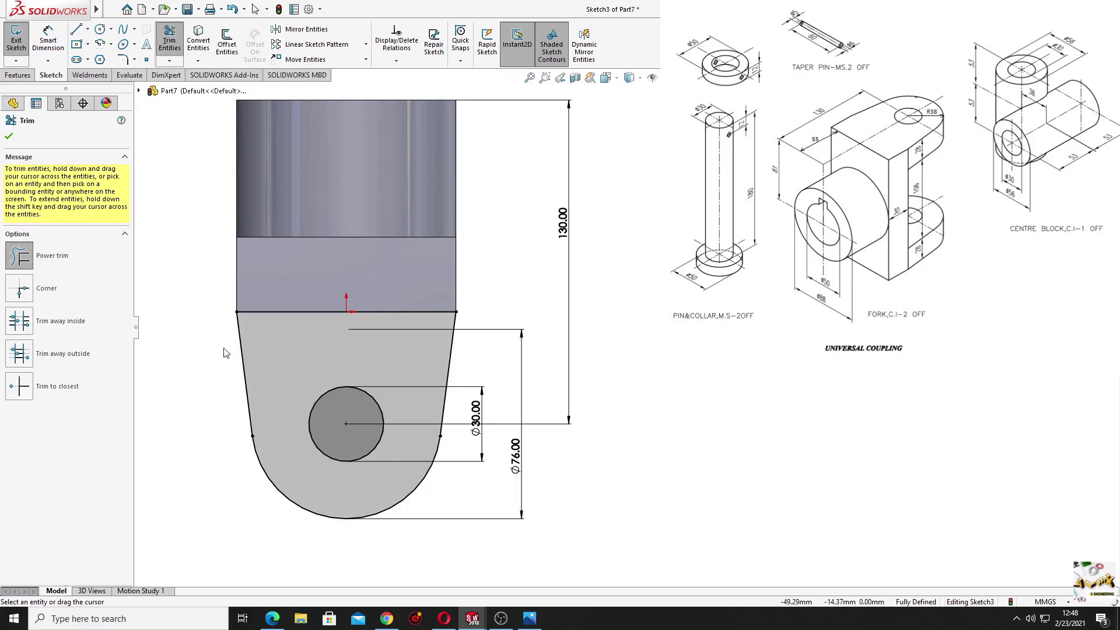
{"action": "left_click", "coordinate": [9, 135]}
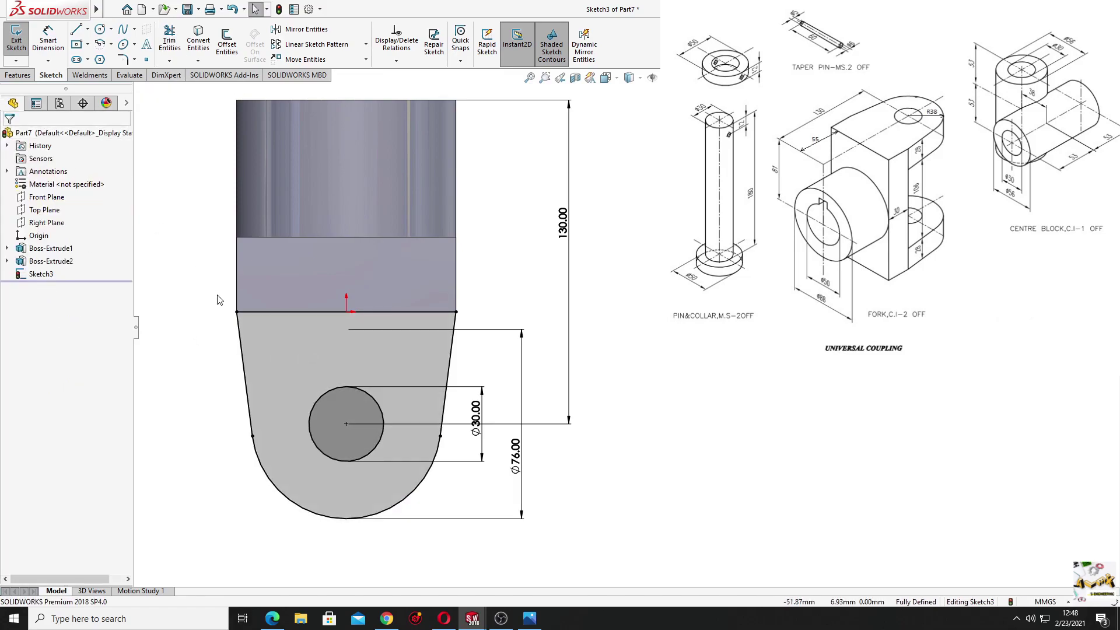
{"action": "middle_click_drag", "start_coordinate": [243, 320], "coordinate": [337, 341]}
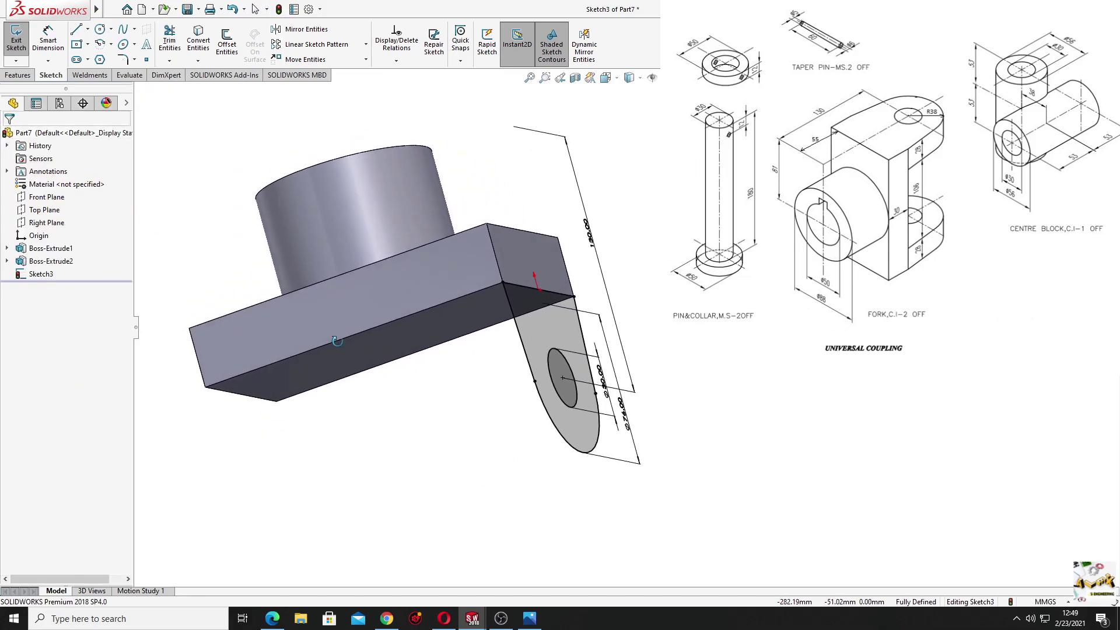
- Extrude the eye profile 28 mm in the reversed direction into a holed lug below the block
{"action": "middle_click_drag", "start_coordinate": [343, 271], "coordinate": [315, 290], "text": "ctrl"}
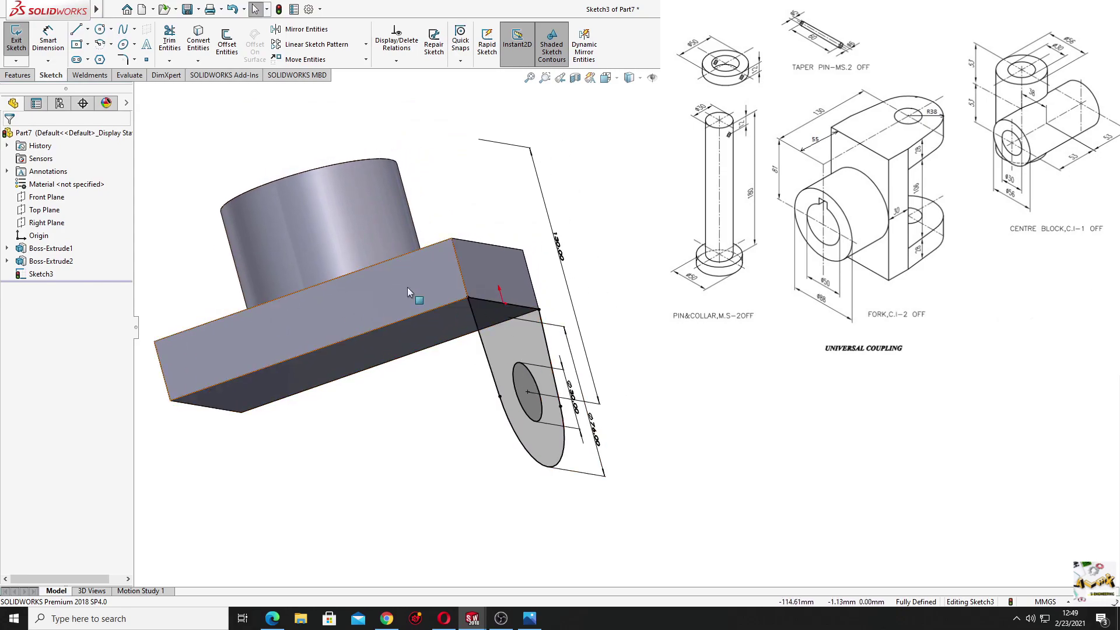
{"action": "left_click", "coordinate": [19, 75]}
{"action": "left_click", "coordinate": [22, 42]}
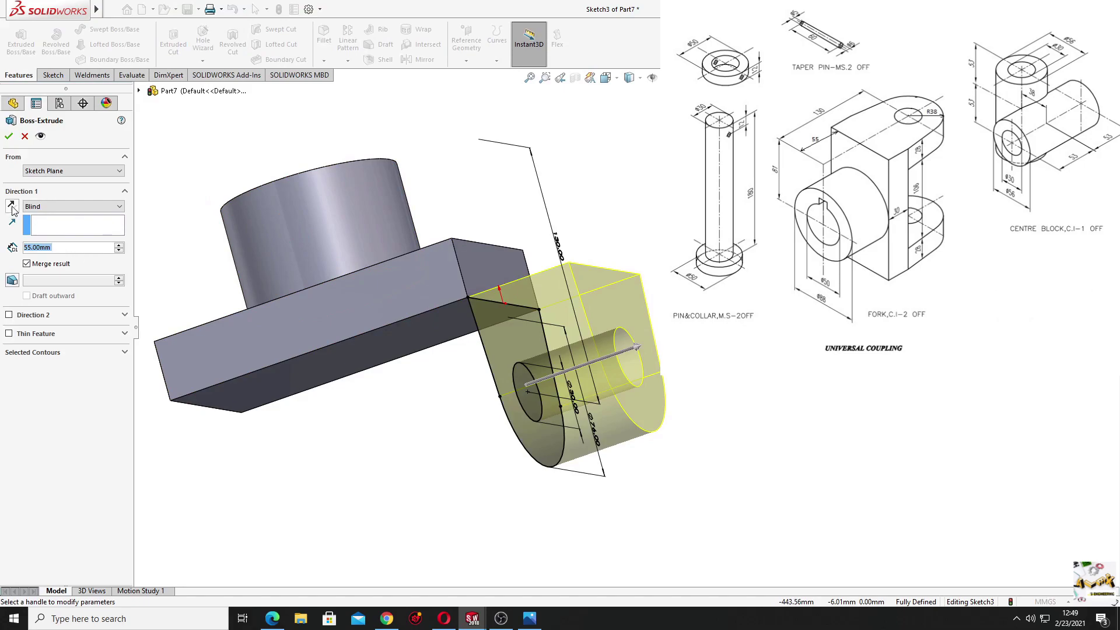
{"action": "left_click", "coordinate": [11, 207]}
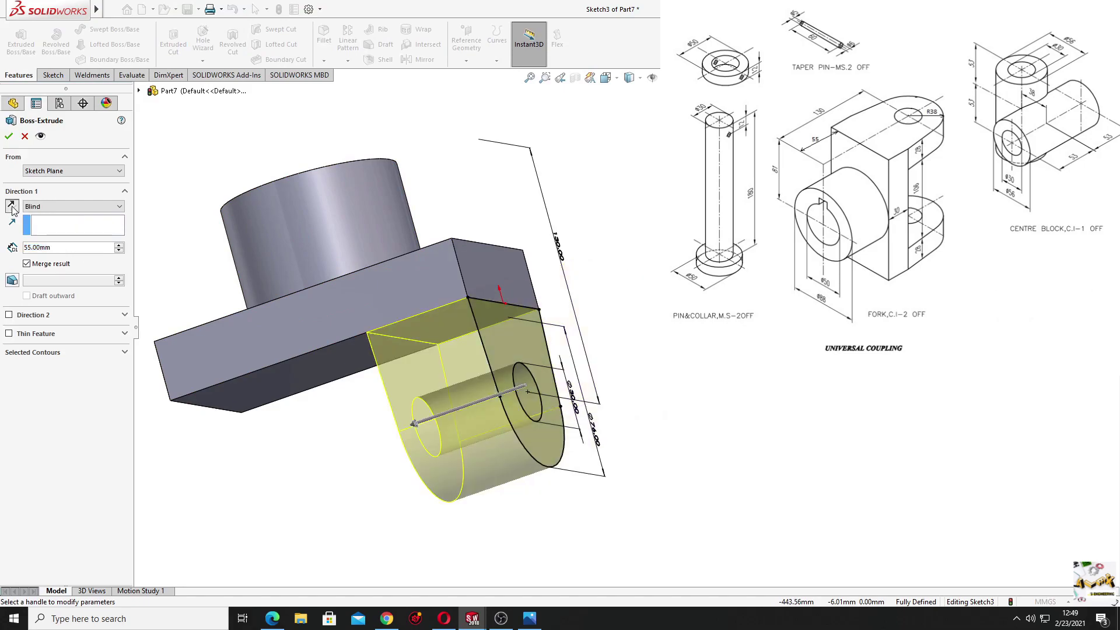
{"action": "type", "text": "2"}
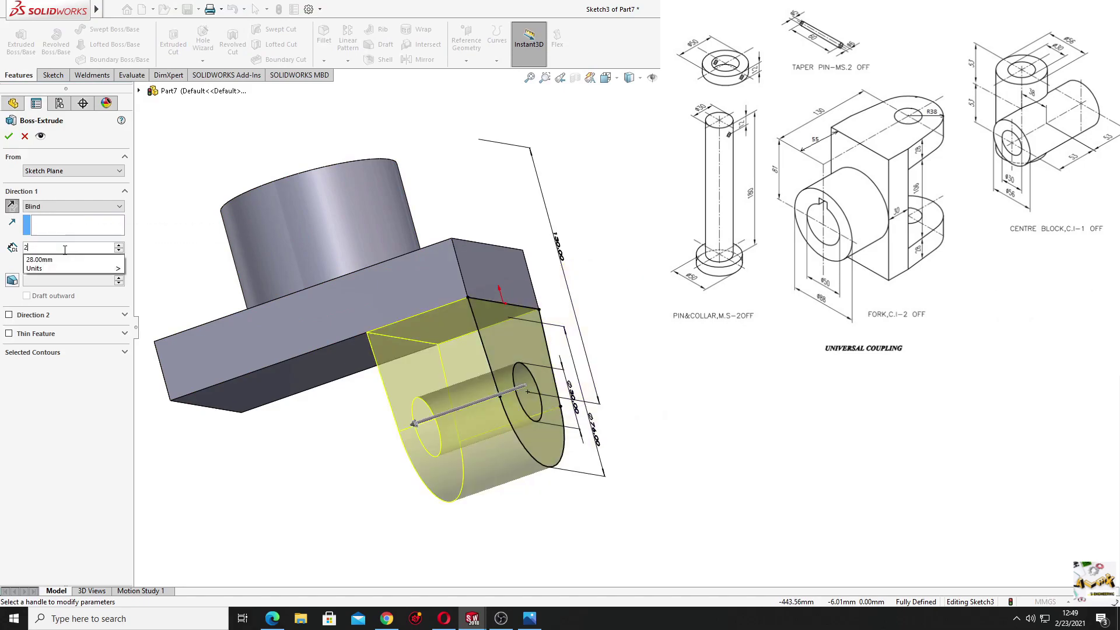
{"action": "left_click", "coordinate": [66, 256]}
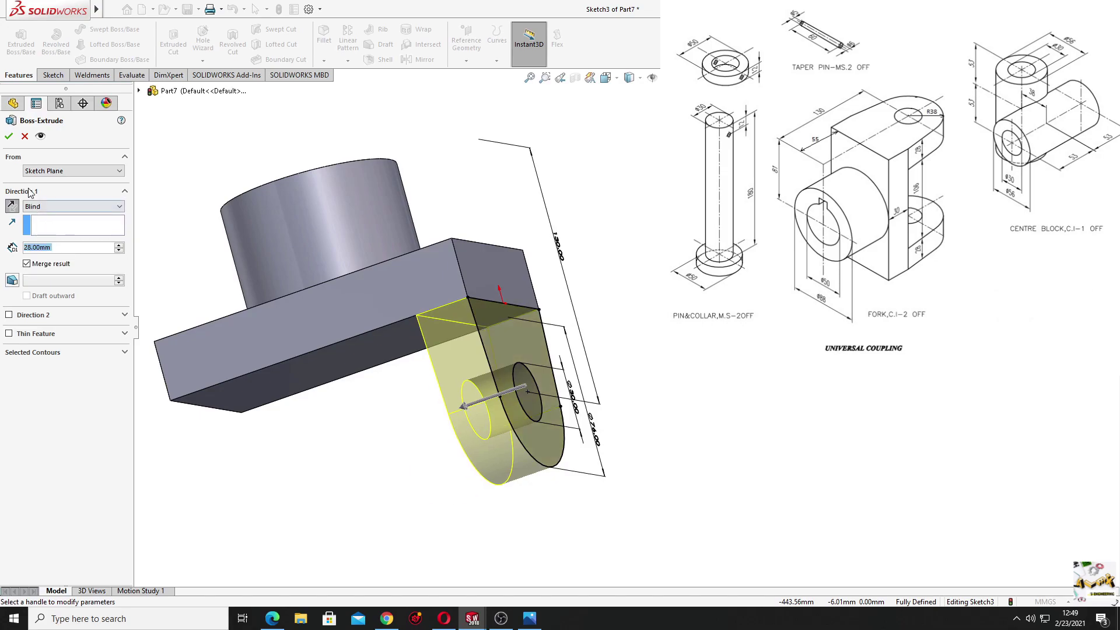
{"action": "left_click", "coordinate": [9, 137]}
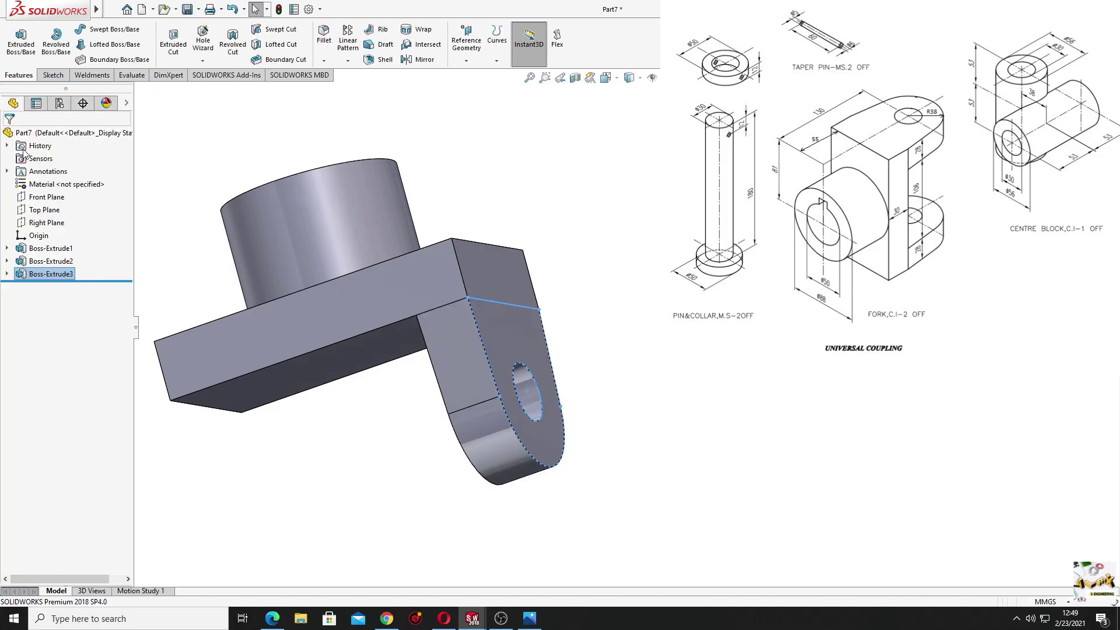
{"action": "mouse_move", "coordinate": [280, 364]}
{"action": "middle_mouse_down"}
{"action": "mouse_move", "coordinate": [385, 242]}
{"action": "mouse_move", "coordinate": [326, 318]}
{"action": "middle_mouse_up"}
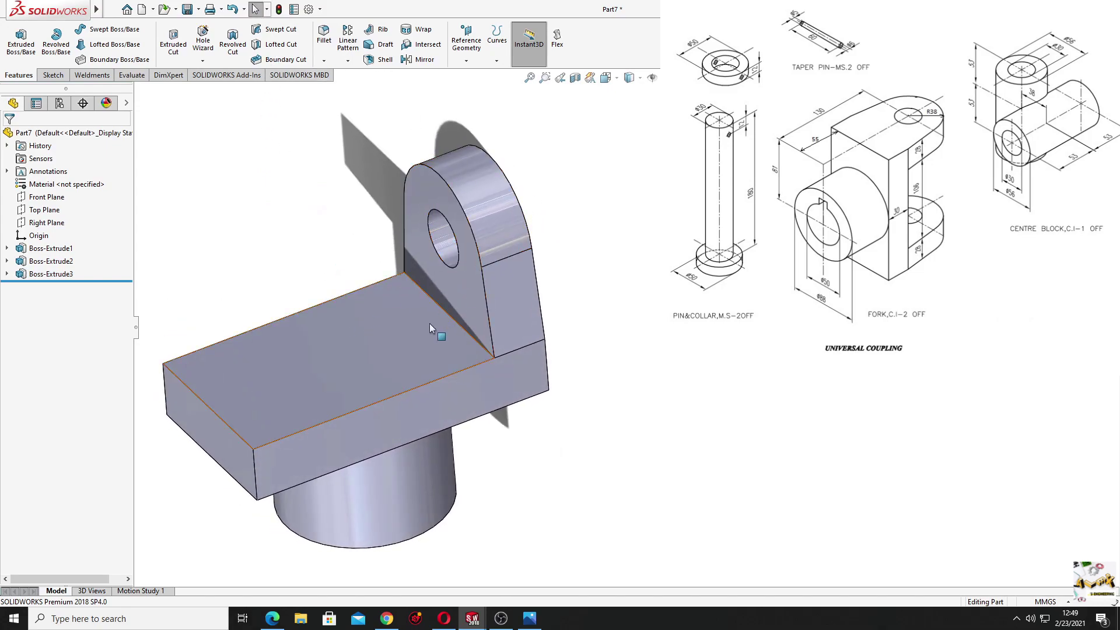
{"action": "middle_click_drag", "start_coordinate": [430, 324], "coordinate": [484, 325], "text": "ctrl"}
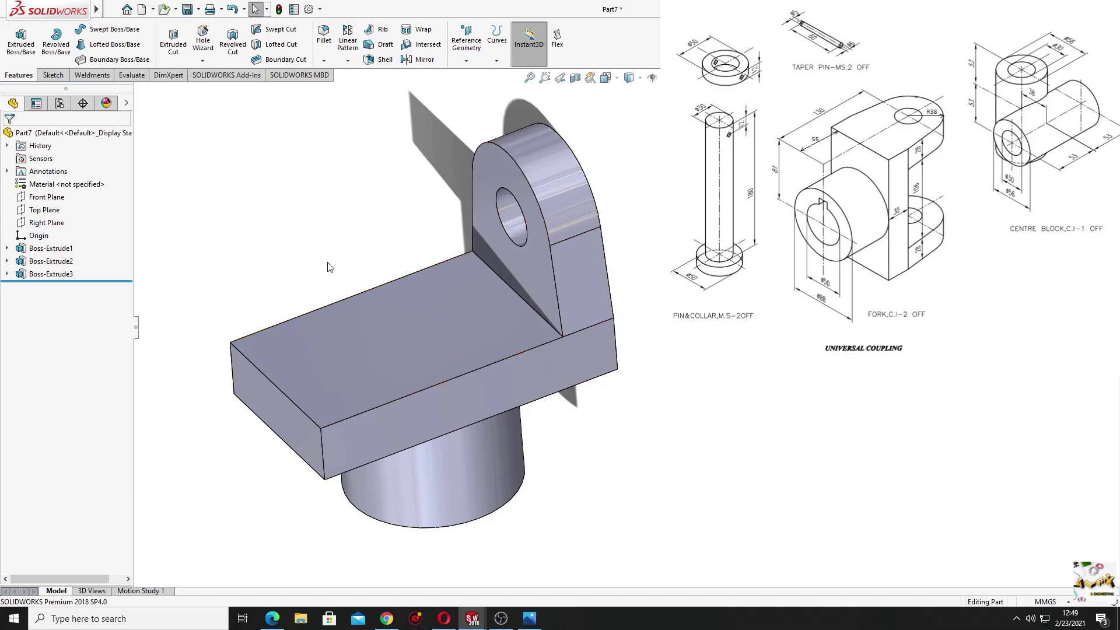
{"action": "left_click", "coordinate": [425, 60]}
- Mirror Boss-Extrude3 across the Top Plane to create the second fork lug
{"action": "left_click", "coordinate": [138, 91]}
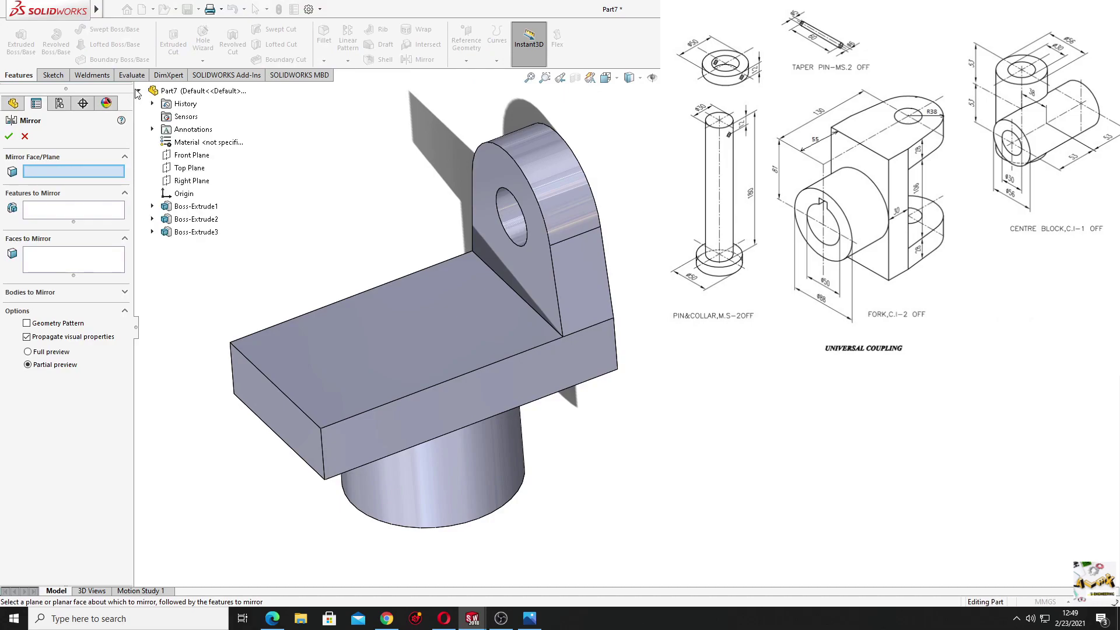
{"action": "left_click", "coordinate": [189, 170]}
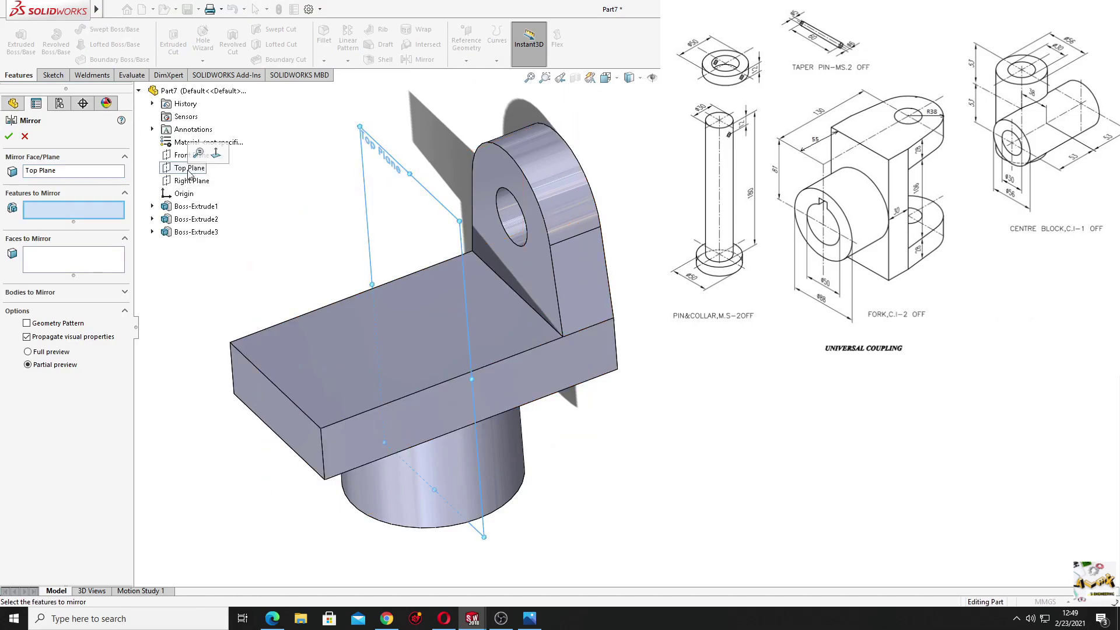
{"action": "left_click", "coordinate": [196, 232]}
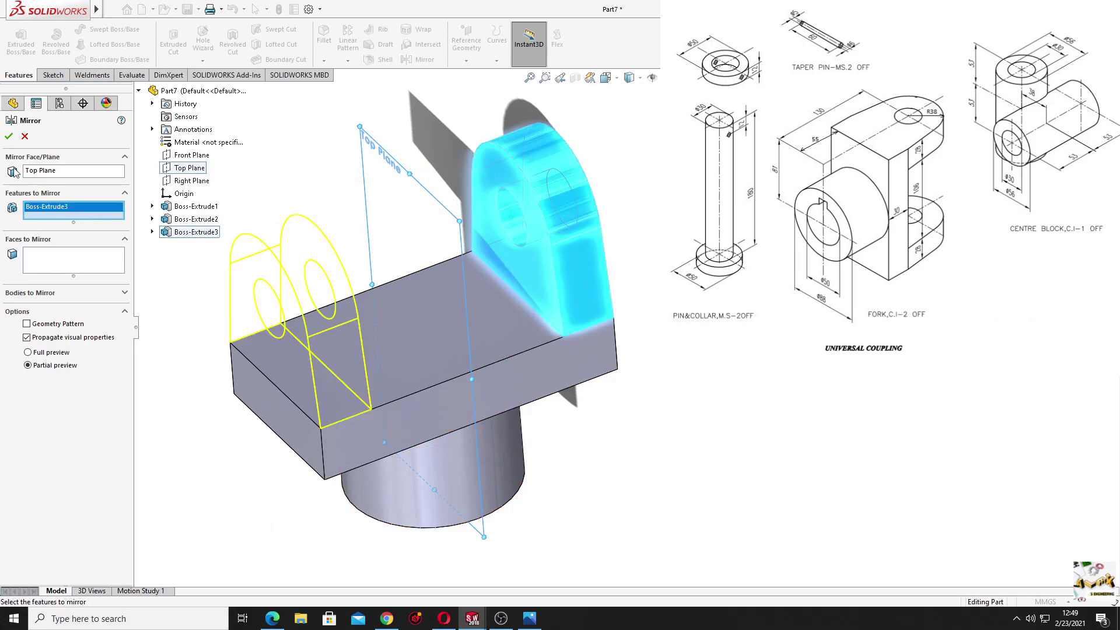
{"action": "left_click", "coordinate": [9, 137]}
{"action": "mouse_move", "coordinate": [286, 269]}
{"action": "middle_mouse_down"}
{"action": "mouse_move", "coordinate": [293, 279]}
{"action": "mouse_move", "coordinate": [220, 387]}
{"action": "mouse_move", "coordinate": [280, 457]}
{"action": "mouse_move", "coordinate": [547, 185]}
{"action": "mouse_move", "coordinate": [632, 262]}
{"action": "mouse_move", "coordinate": [323, 423]}
{"action": "mouse_move", "coordinate": [352, 497]}
{"action": "mouse_move", "coordinate": [432, 520]}
{"action": "mouse_move", "coordinate": [368, 426]}
{"action": "mouse_move", "coordinate": [397, 441]}
{"action": "mouse_move", "coordinate": [336, 336]}
{"action": "middle_mouse_up"}
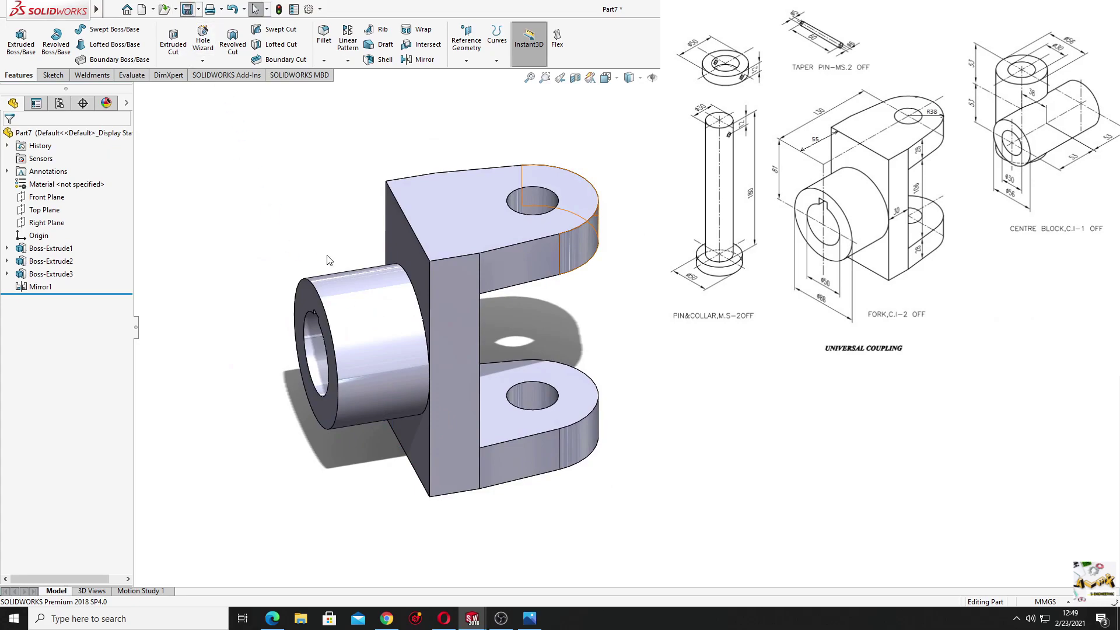
{"action": "key", "text": "ctrl+s"}
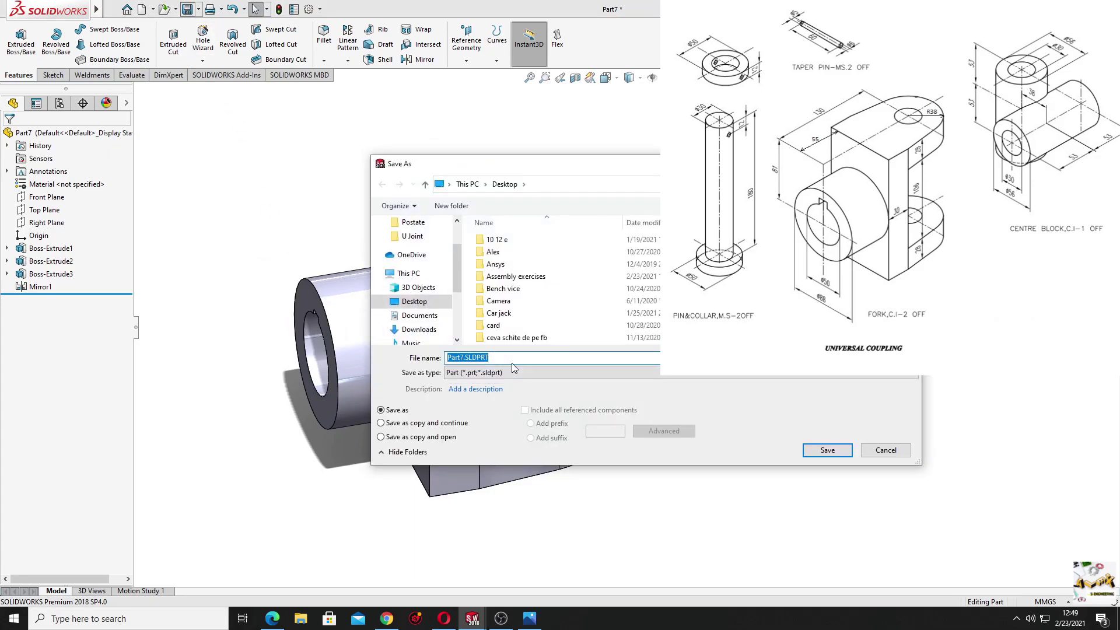
- Save the fork part as Fork1.SLDPRT and start a new part document
{"action": "type", "text": "1"}
{"action": "key", "text": "Return"}
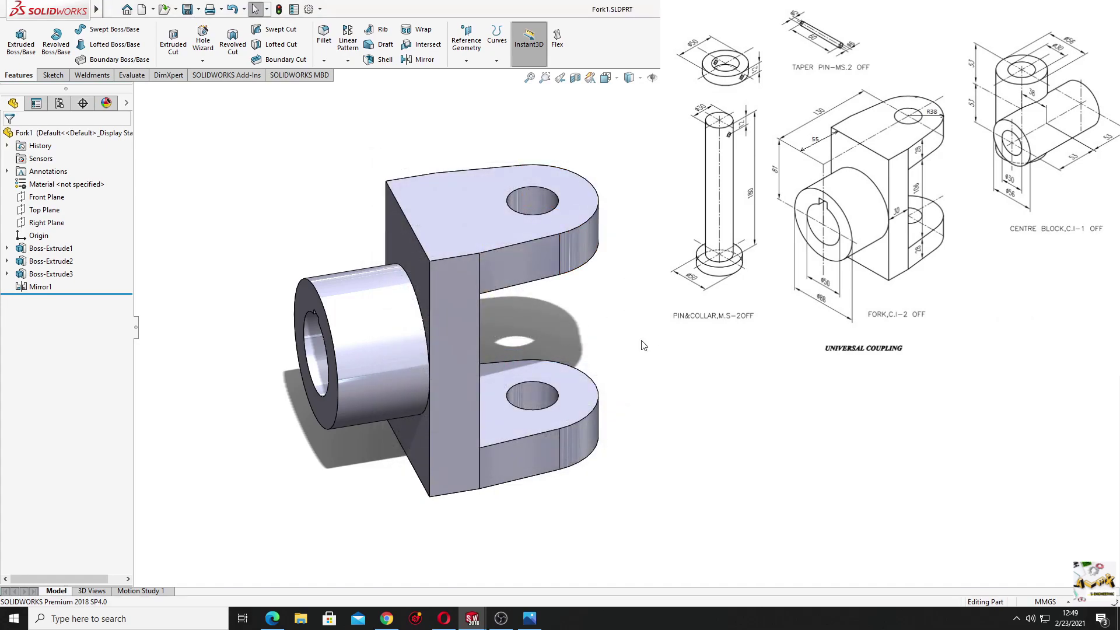
{"action": "middle_click_drag", "start_coordinate": [341, 476], "coordinate": [360, 477]}
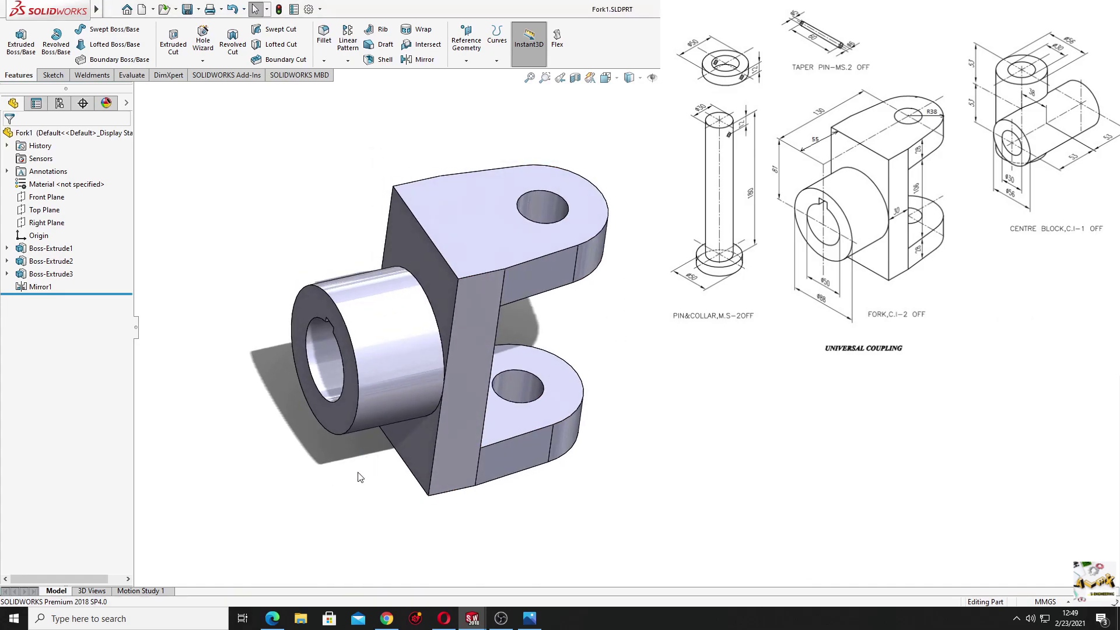
{"action": "left_click", "coordinate": [140, 10]}
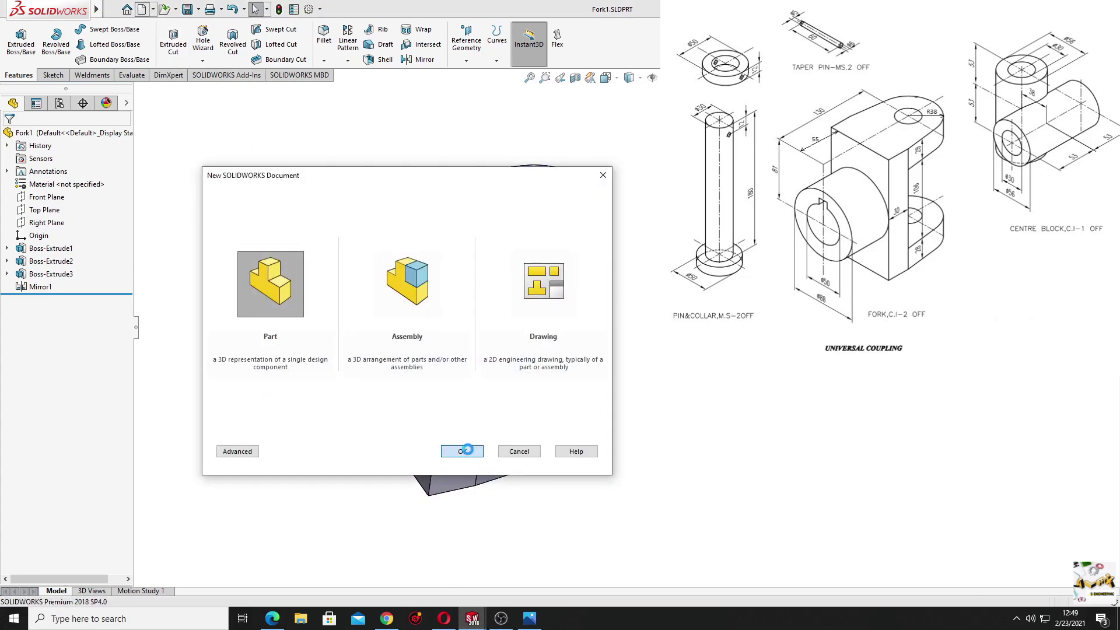
- Sketch a circle at the origin on the Front Plane and dimension it to Ø50 mm
{"action": "left_click", "coordinate": [47, 197]}
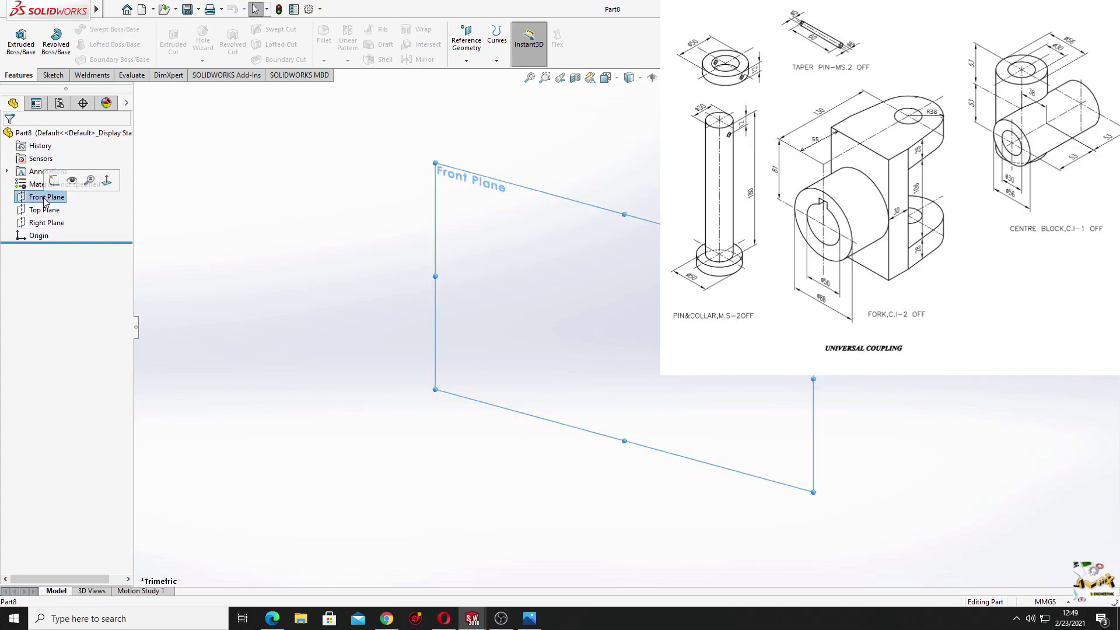
{"action": "left_click", "coordinate": [58, 176]}
{"action": "left_click", "coordinate": [397, 330]}
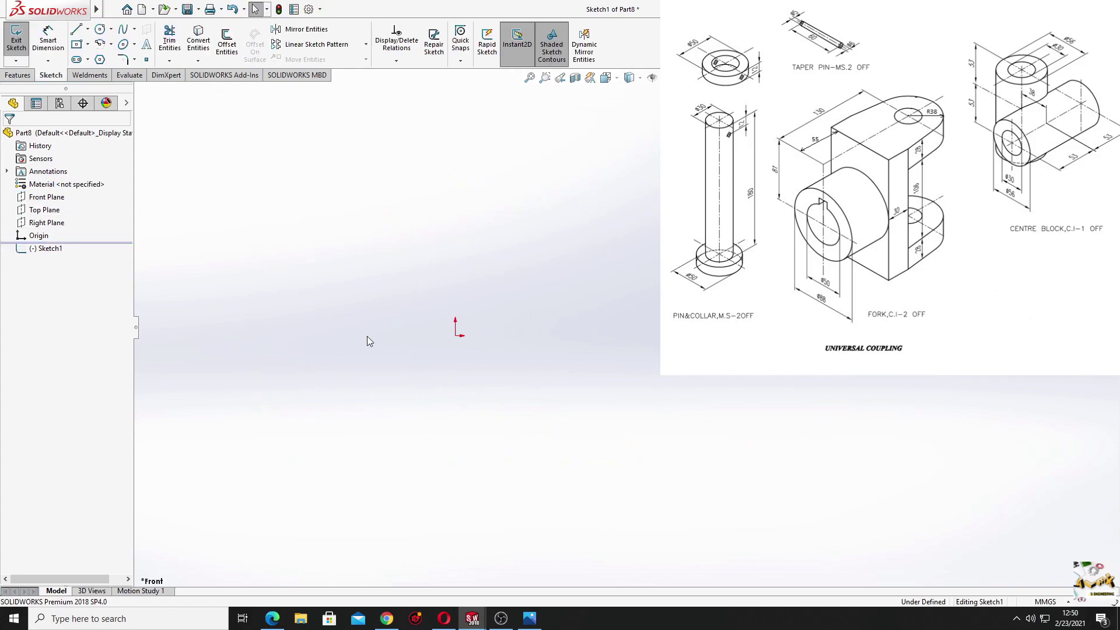
{"action": "left_click", "coordinate": [100, 28]}
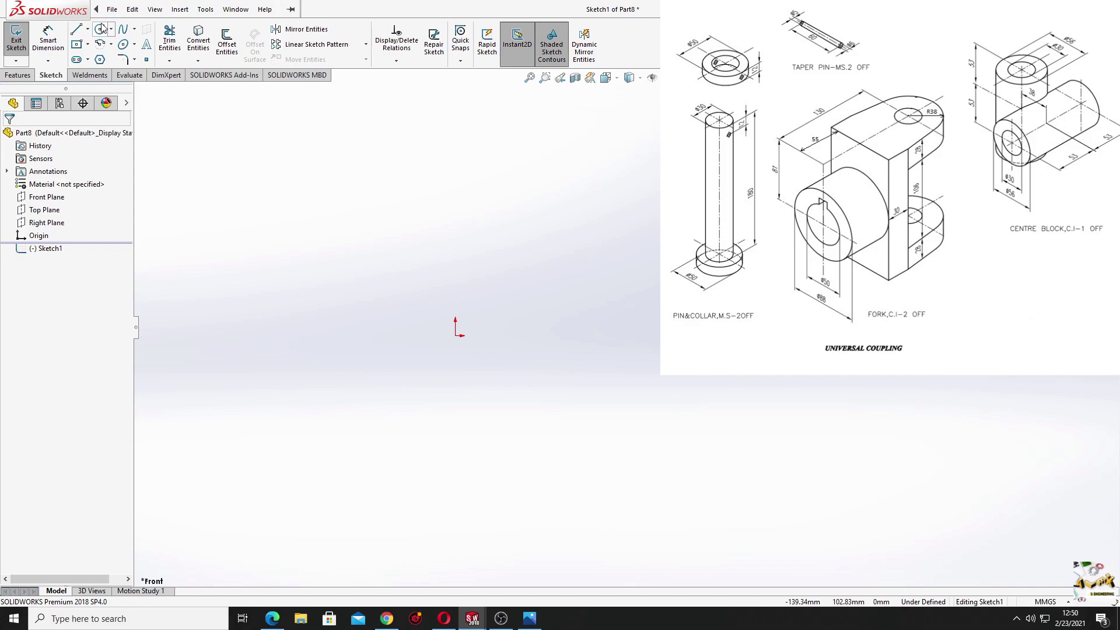
{"action": "left_click", "coordinate": [455, 335]}
{"action": "left_click", "coordinate": [547, 353]}
{"action": "key", "text": "Escape"}
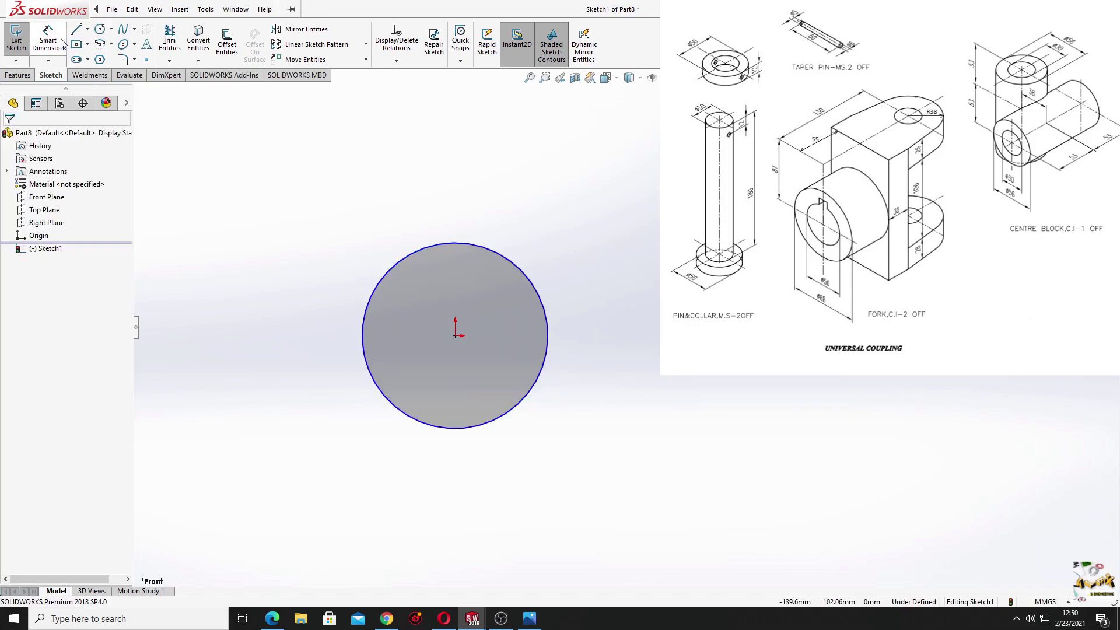
{"action": "left_click", "coordinate": [62, 42]}
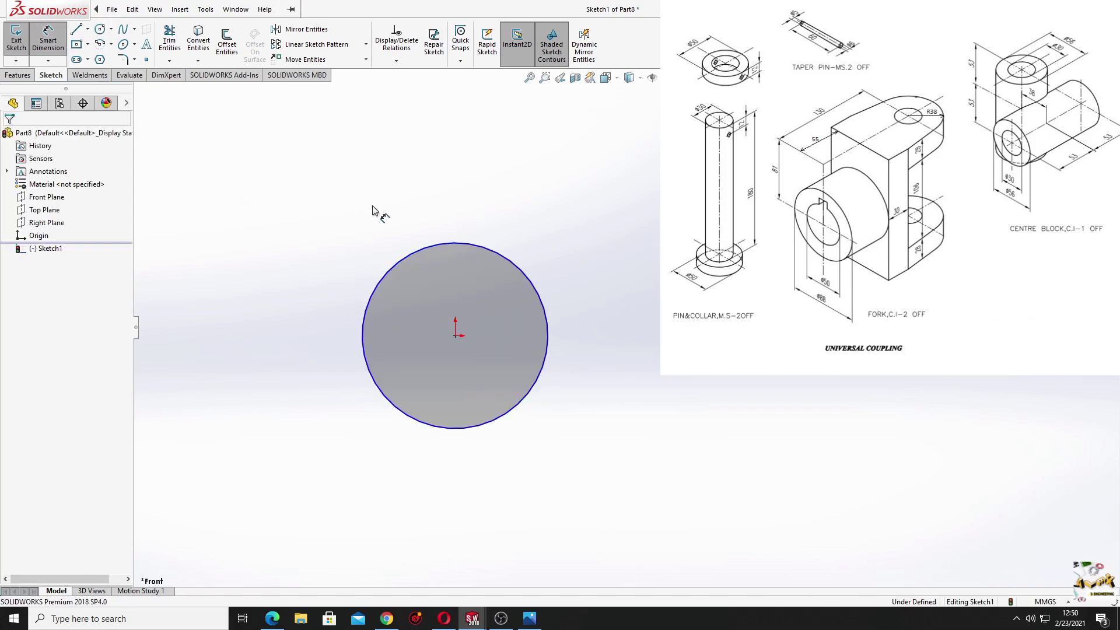
{"action": "left_click", "coordinate": [461, 248]}
{"action": "left_click", "coordinate": [487, 193]}
{"action": "type", "text": "5"}
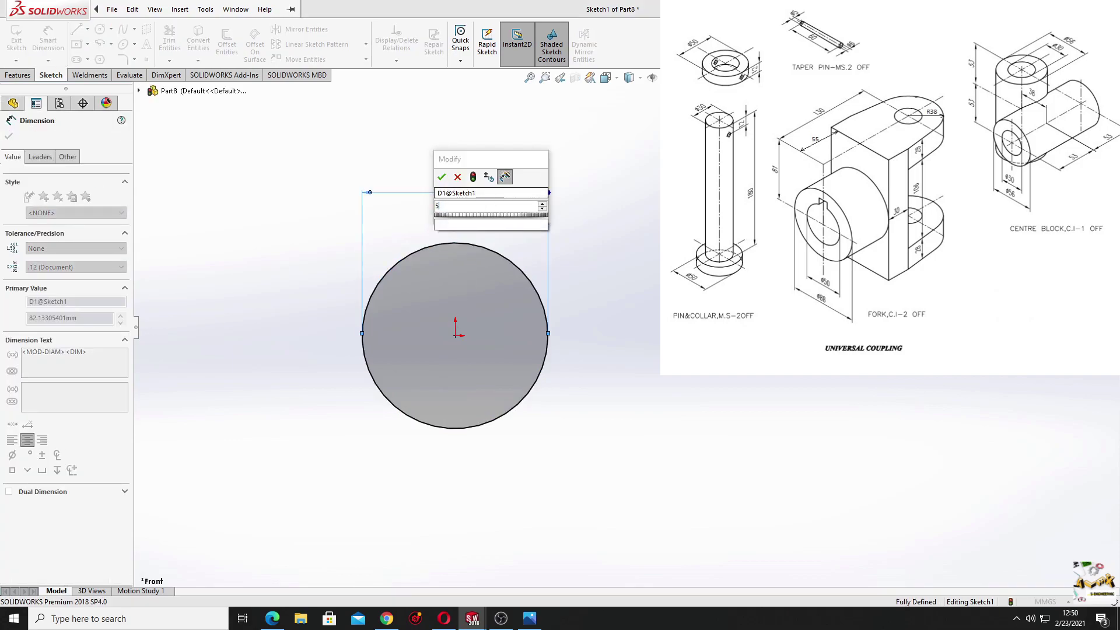
{"action": "type", "text": "0"}
{"action": "key", "text": "Return"}
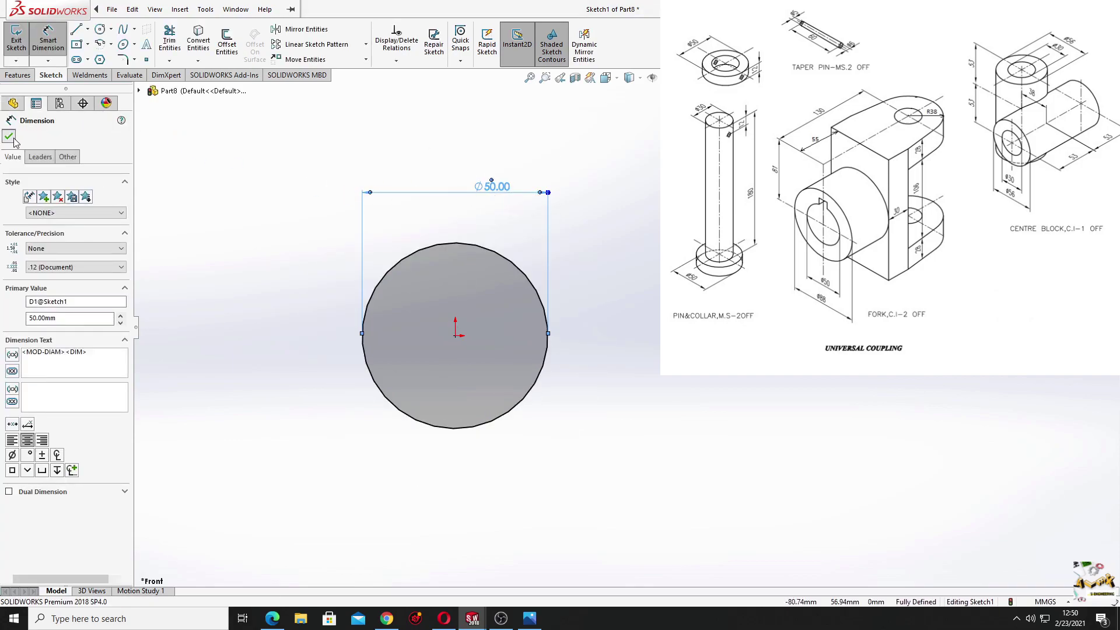
{"action": "left_click", "coordinate": [11, 138]}
- Extrude the Ø50 circle 12 mm into a solid disc
{"action": "left_click", "coordinate": [23, 77]}
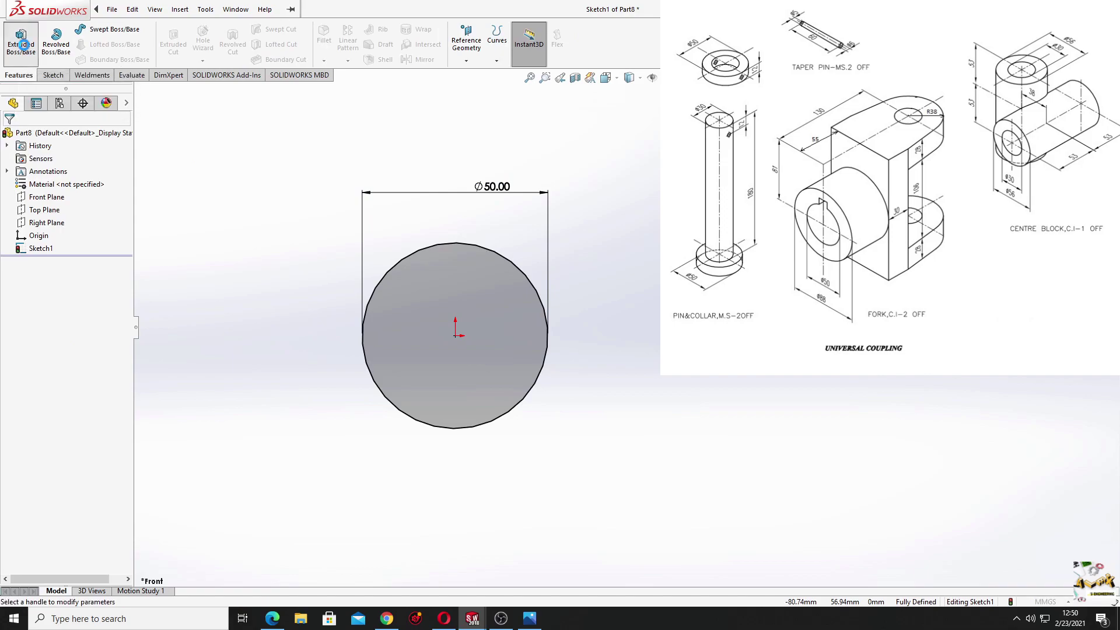
{"action": "left_click", "coordinate": [24, 44]}
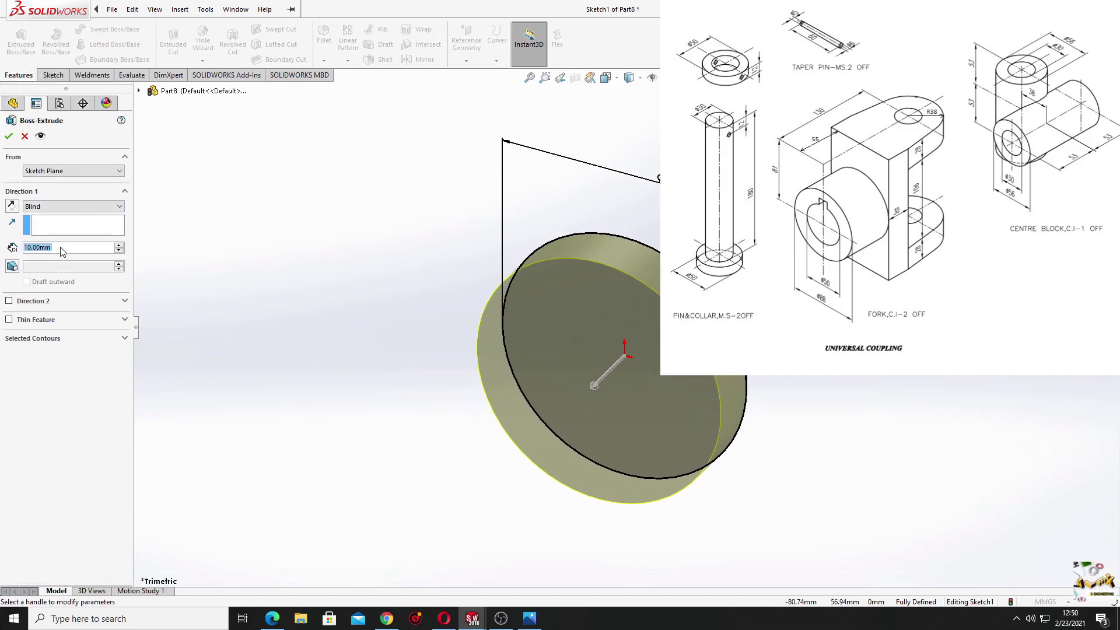
{"action": "type", "text": "12"}
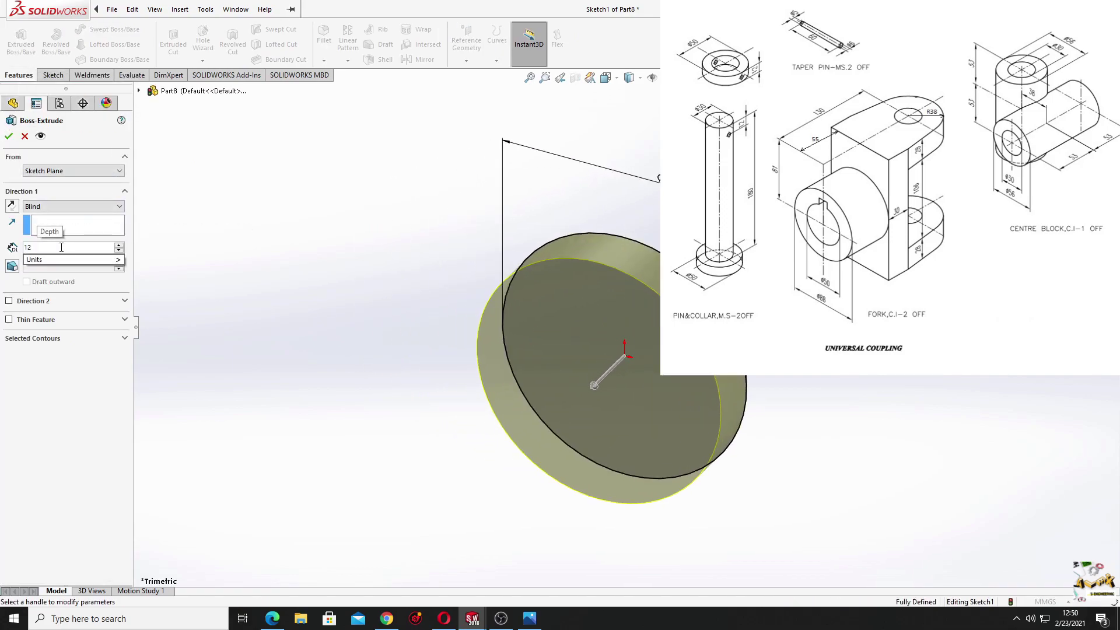
{"action": "key", "text": "Return"}
{"action": "left_click", "coordinate": [10, 137]}
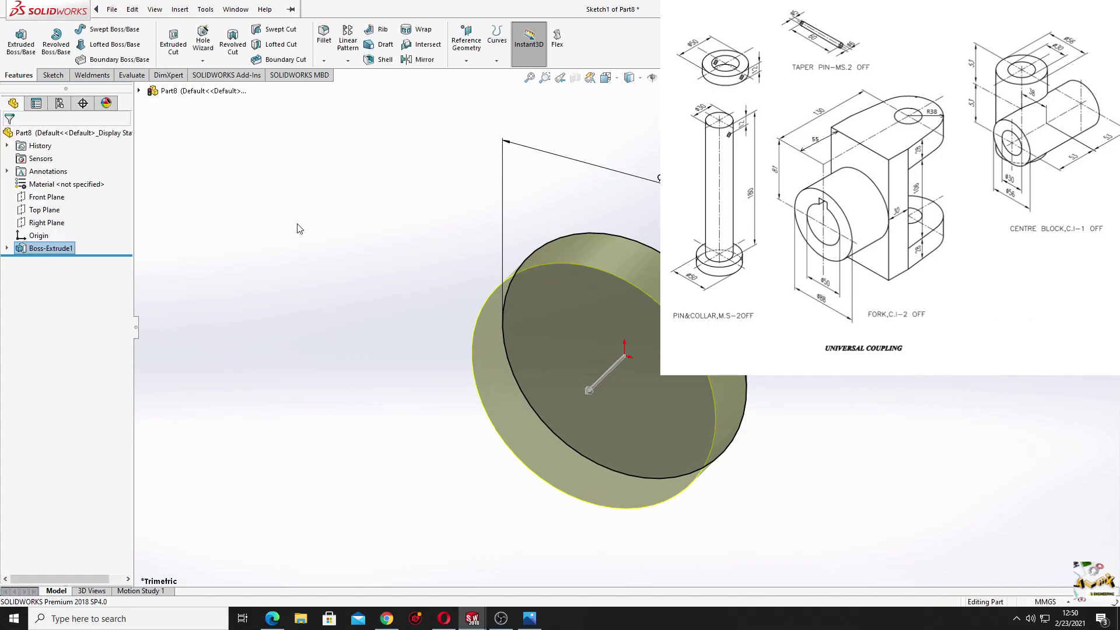
- Sketch a Ø30 mm circle at the origin on the disc's front face
{"action": "left_click", "coordinate": [563, 359]}
{"action": "left_click", "coordinate": [609, 326]}
{"action": "left_click", "coordinate": [238, 255]}
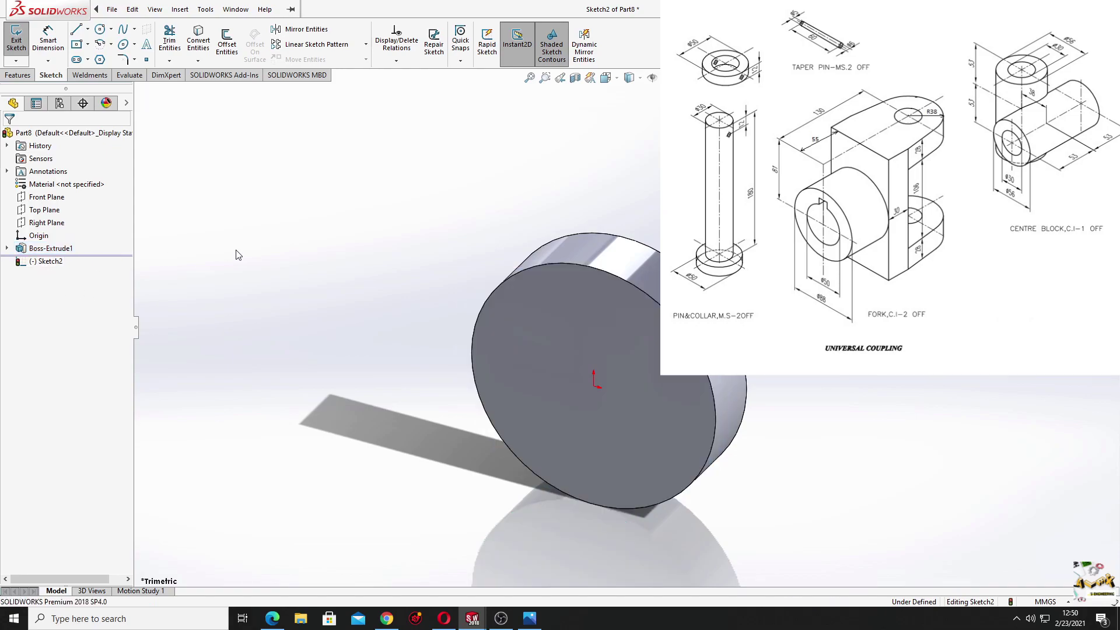
{"action": "left_click", "coordinate": [100, 28]}
{"action": "left_click", "coordinate": [593, 386]}
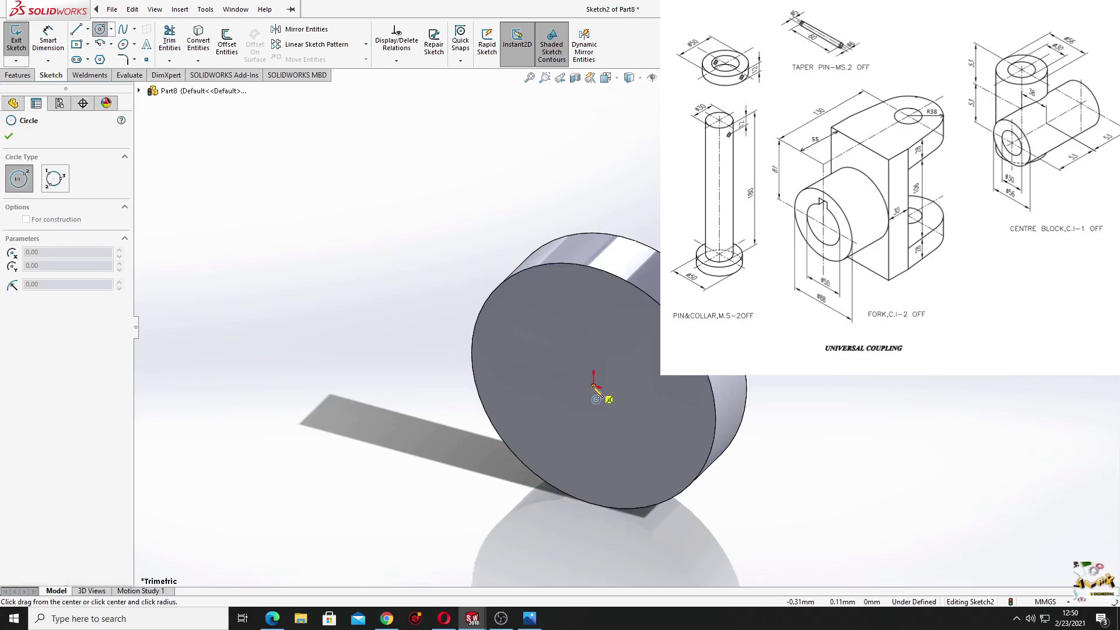
{"action": "left_click", "coordinate": [636, 432]}
{"action": "right_click", "coordinate": [296, 294]}
{"action": "left_click", "coordinate": [309, 296]}
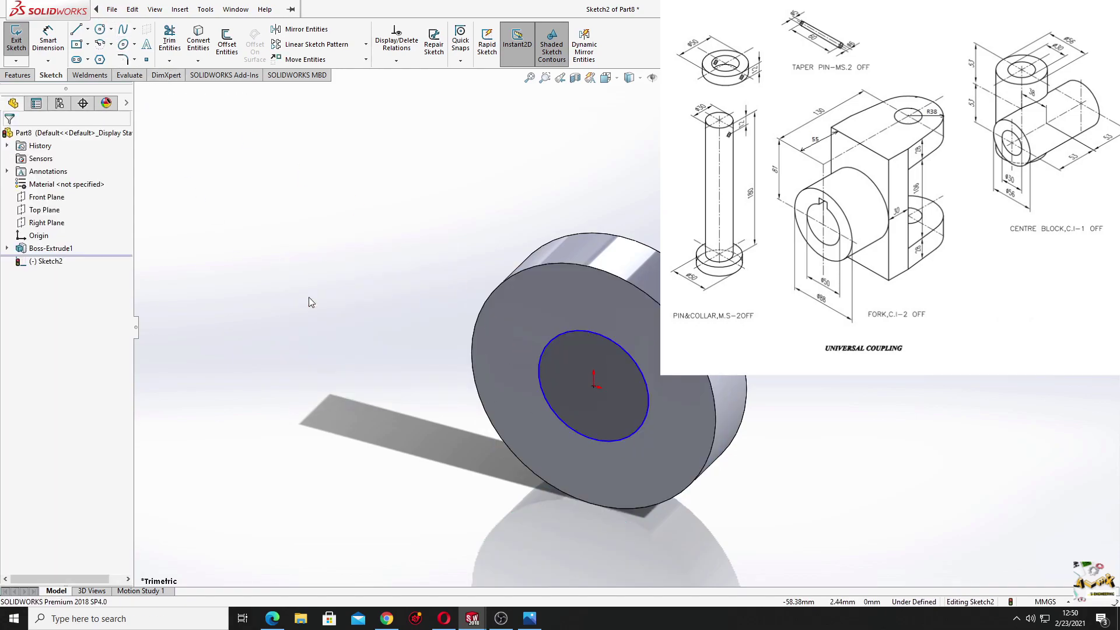
{"action": "left_click", "coordinate": [49, 39]}
{"action": "left_click", "coordinate": [546, 342]}
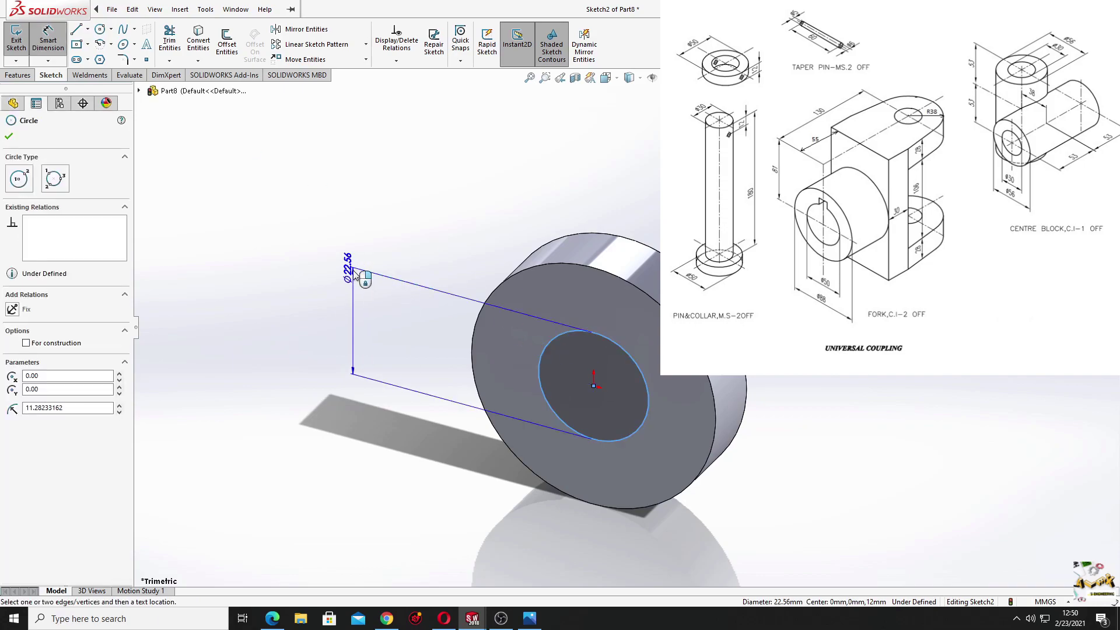
{"action": "left_click", "coordinate": [354, 274]}
{"action": "key", "text": "Return"}
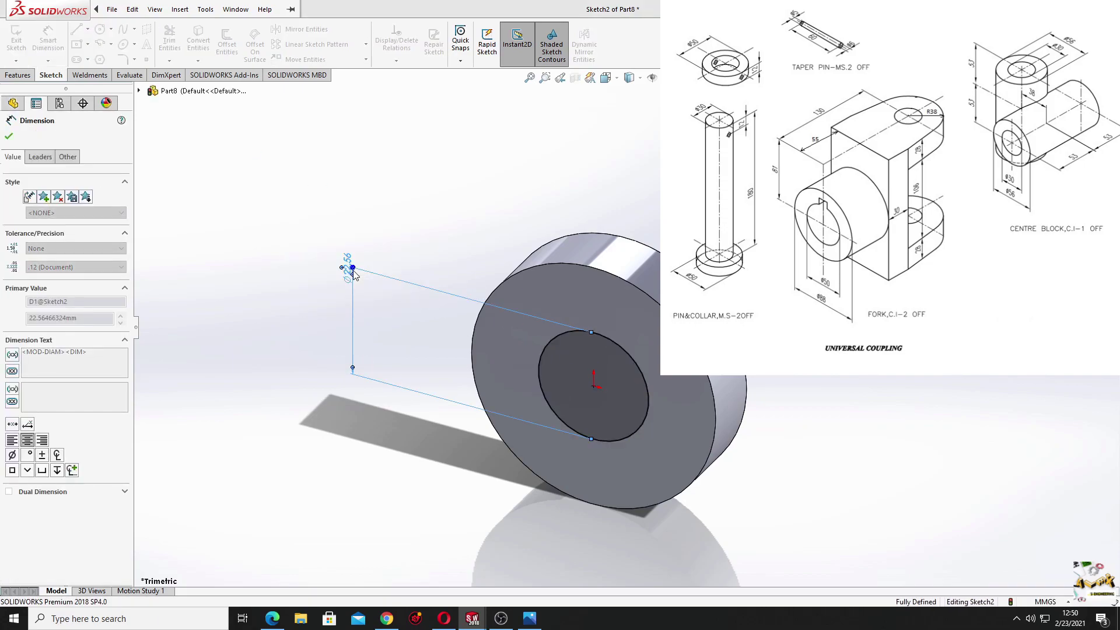
{"action": "right_click", "coordinate": [286, 263]}
{"action": "left_click", "coordinate": [169, 180]}
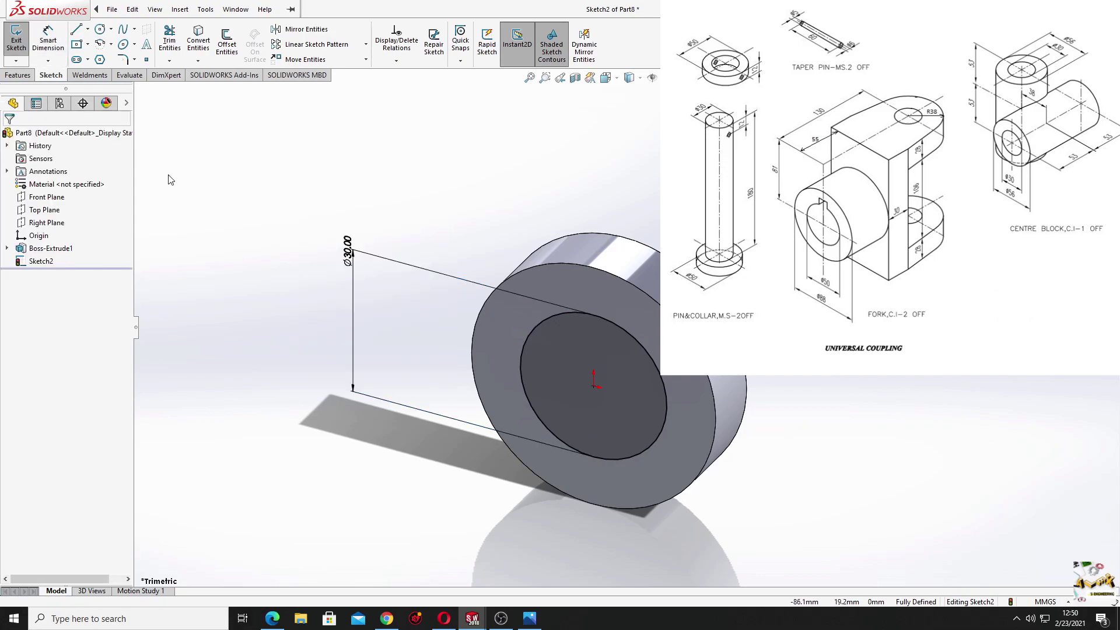
- Extrude the Ø30 circle 180 mm to form the pin shaft
{"action": "left_click", "coordinate": [18, 76]}
{"action": "left_click", "coordinate": [23, 47]}
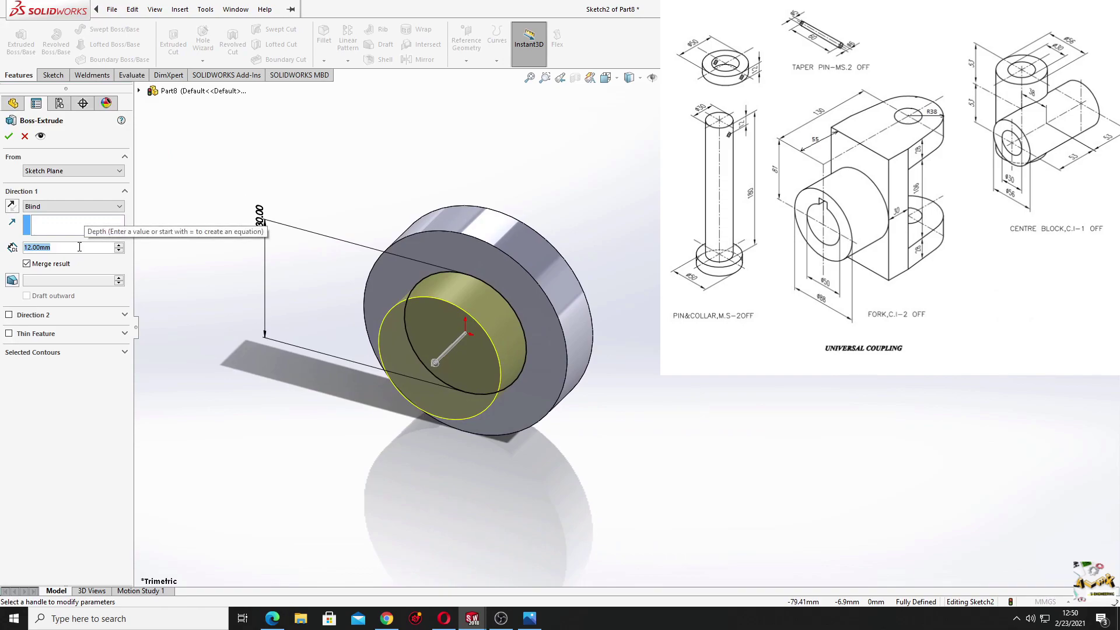
{"action": "type", "text": "1"}
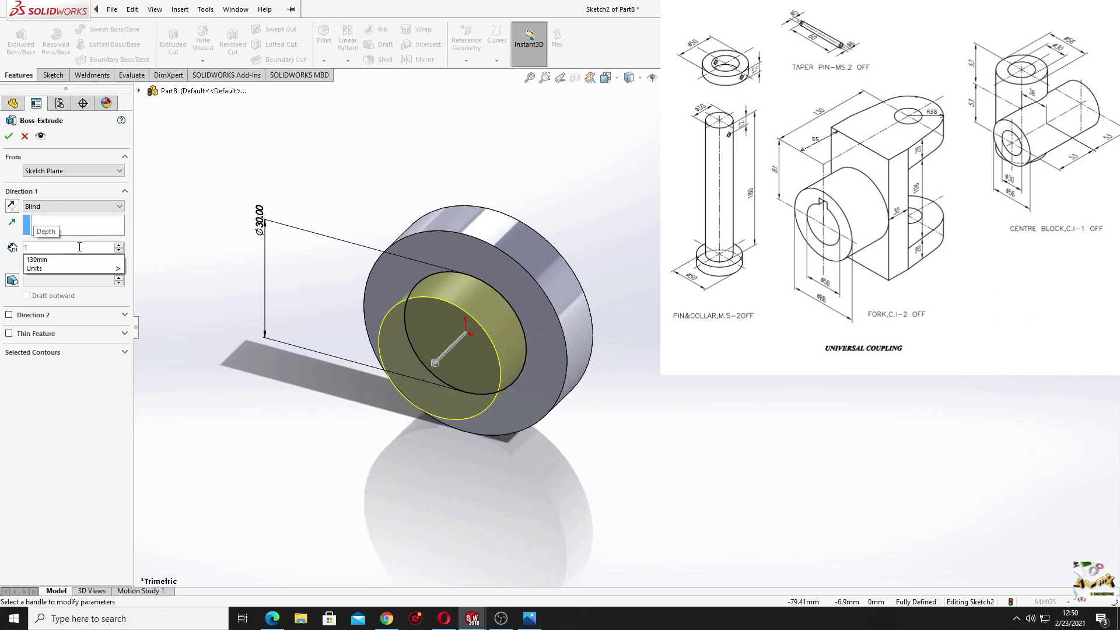
{"action": "type", "text": "80"}
{"action": "key", "text": "Return"}
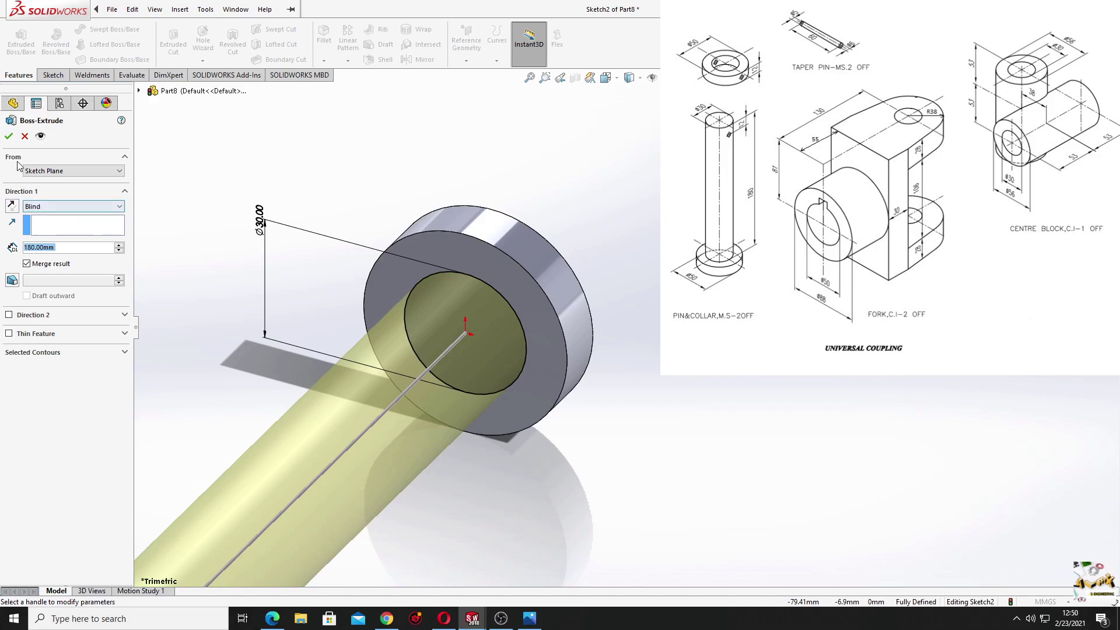
{"action": "left_click", "coordinate": [8, 136]}
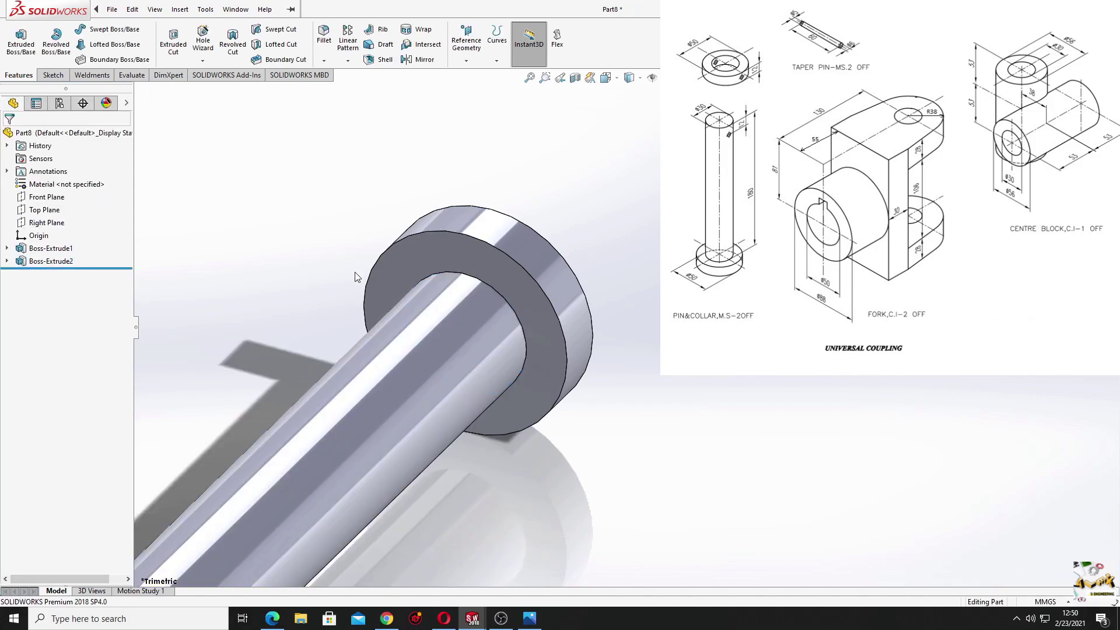
- Start a Top Plane sketch and draw a small circle near the shaft's bottom end
{"action": "mouse_move", "coordinate": [355, 276]}
{"action": "middle_mouse_down"}
{"action": "mouse_move", "coordinate": [458, 263]}
{"action": "mouse_move", "coordinate": [512, 414]}
{"action": "mouse_move", "coordinate": [302, 277]}
{"action": "middle_mouse_up"}
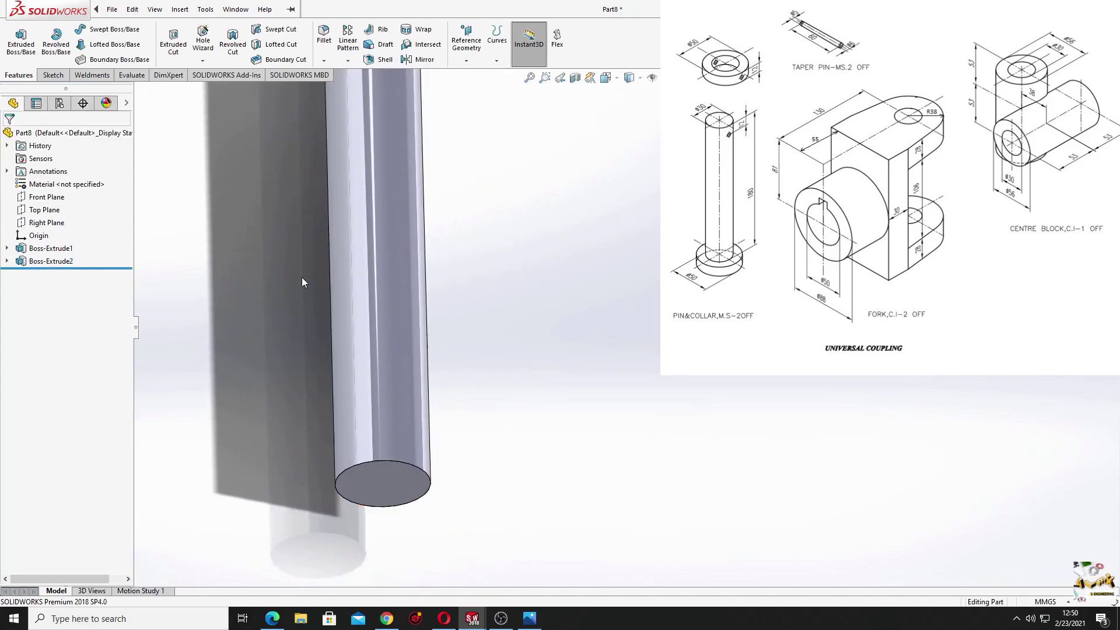
{"action": "left_click", "coordinate": [45, 210]}
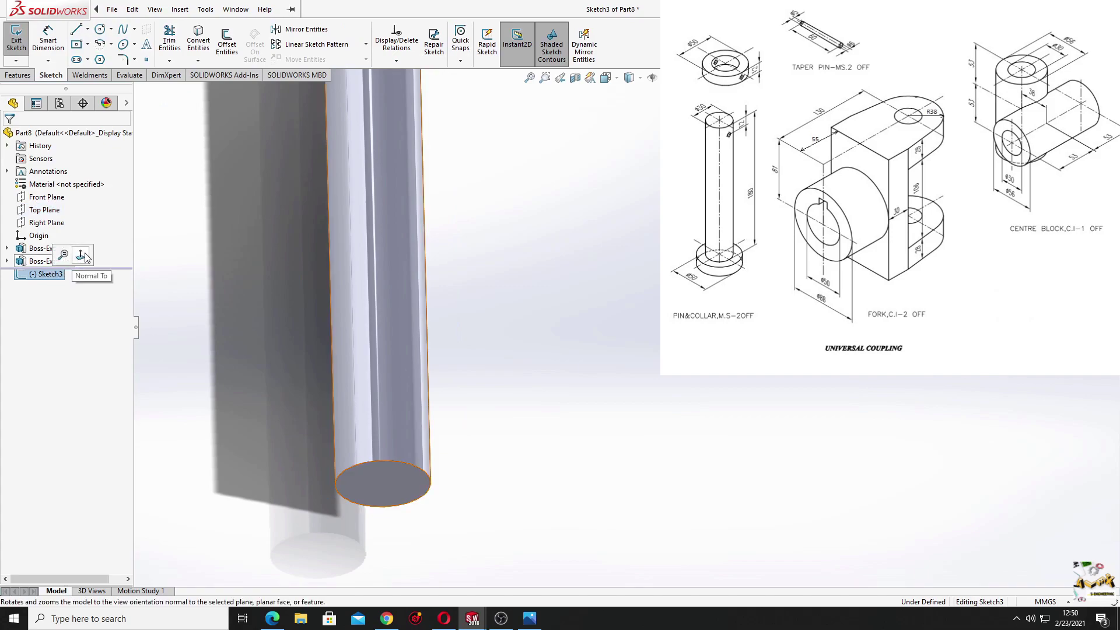
{"action": "left_click", "coordinate": [82, 255]}
{"action": "middle_click_drag", "start_coordinate": [661, 425], "coordinate": [413, 365], "text": "ctrl"}
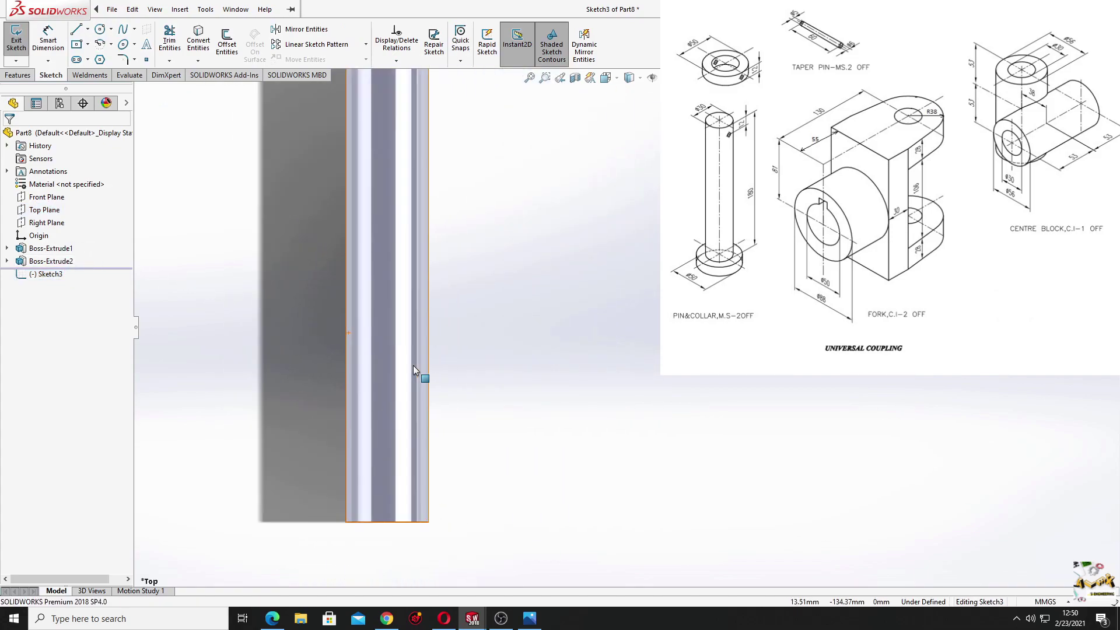
{"action": "scroll", "coordinate": [403, 374], "scroll_direction": "down", "scroll_amount": 1}
{"action": "scroll", "coordinate": [420, 382], "scroll_direction": "down", "scroll_amount": 1}
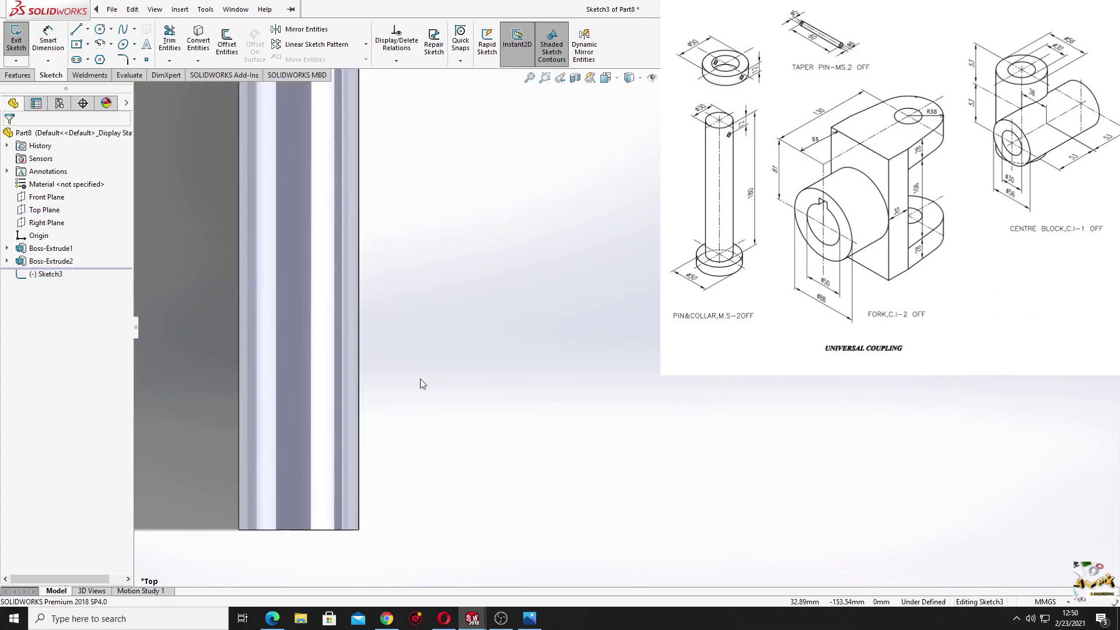
{"action": "scroll", "coordinate": [366, 408], "scroll_direction": "down", "scroll_amount": 1}
{"action": "scroll", "coordinate": [342, 455], "scroll_direction": "down", "scroll_amount": 1}
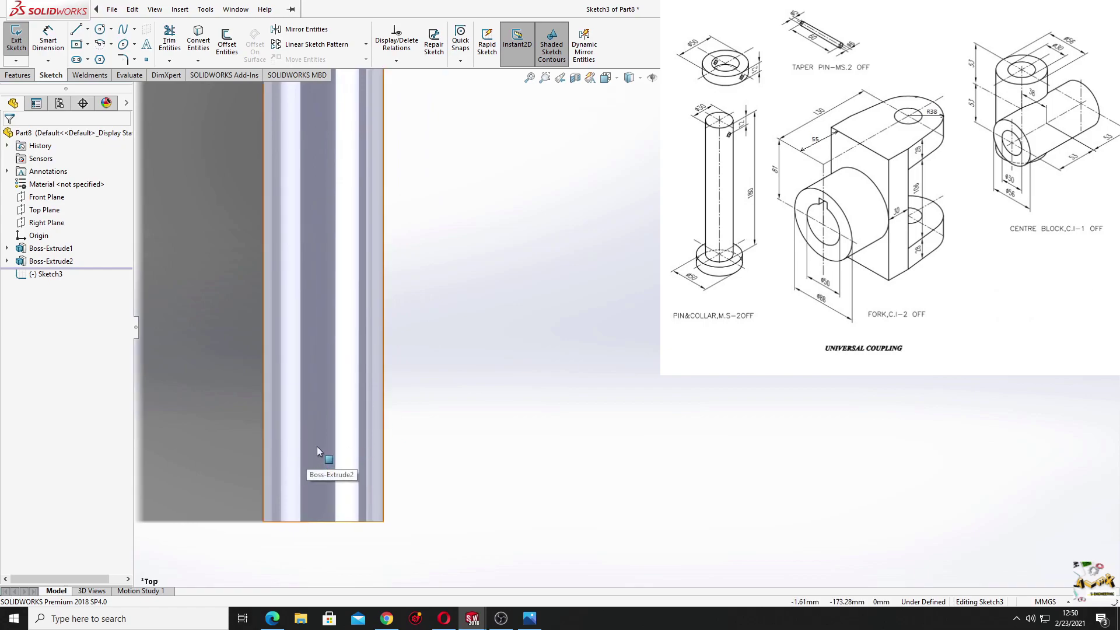
{"action": "left_click", "coordinate": [101, 31]}
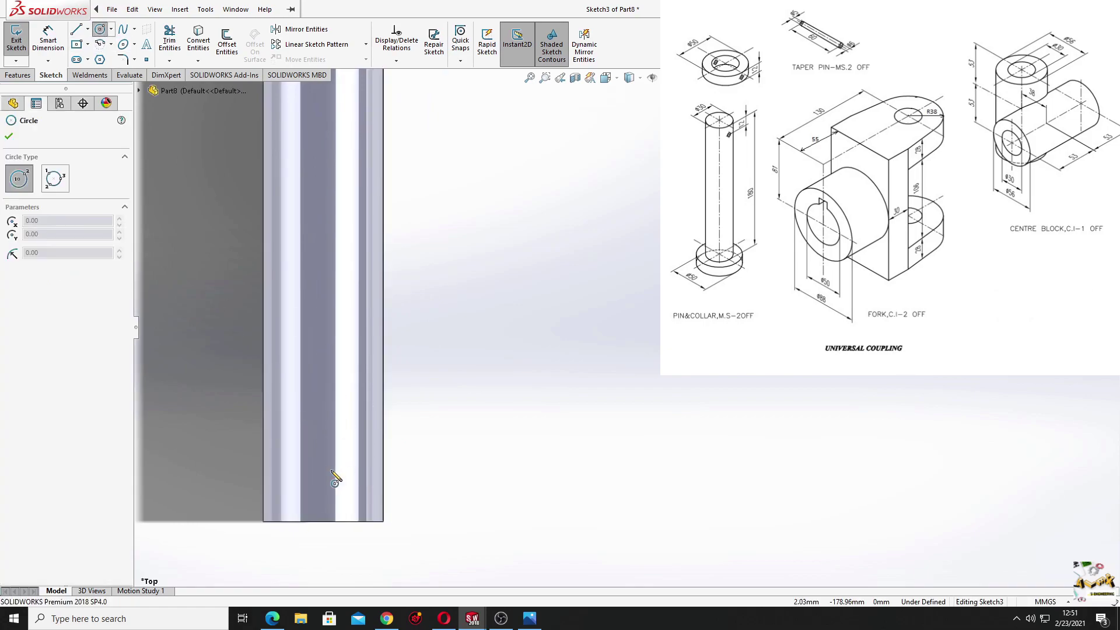
{"action": "left_click", "coordinate": [324, 458]}
{"action": "left_click", "coordinate": [342, 476]}
{"action": "key", "text": "Escape"}
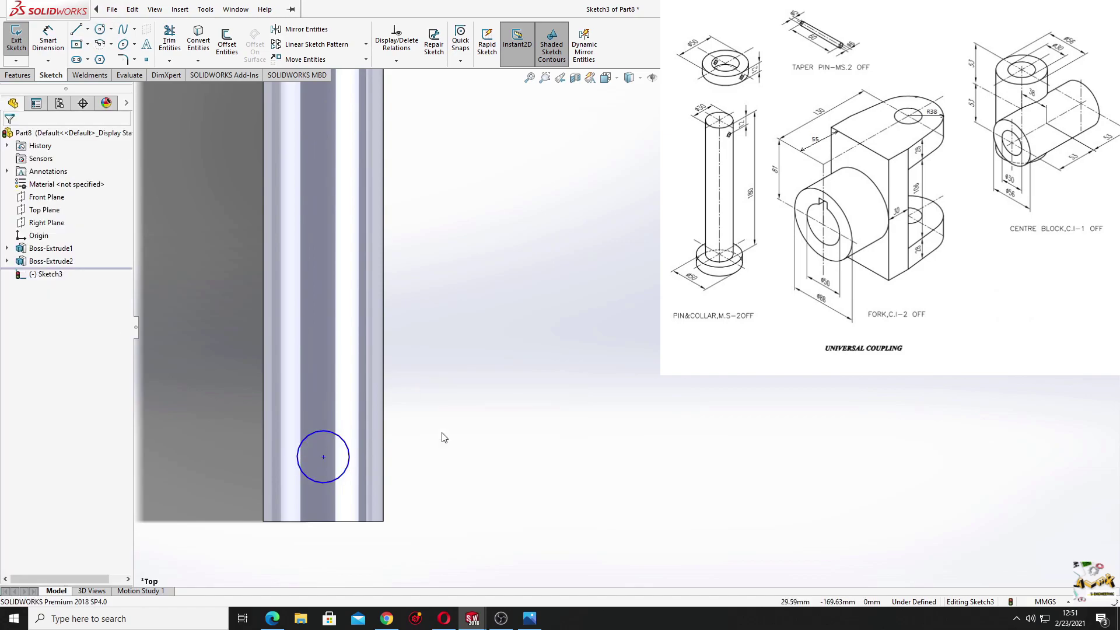
- Dimension the hole to Ø5 mm and 12 mm from the shaft's end
{"action": "left_click", "coordinate": [50, 47]}
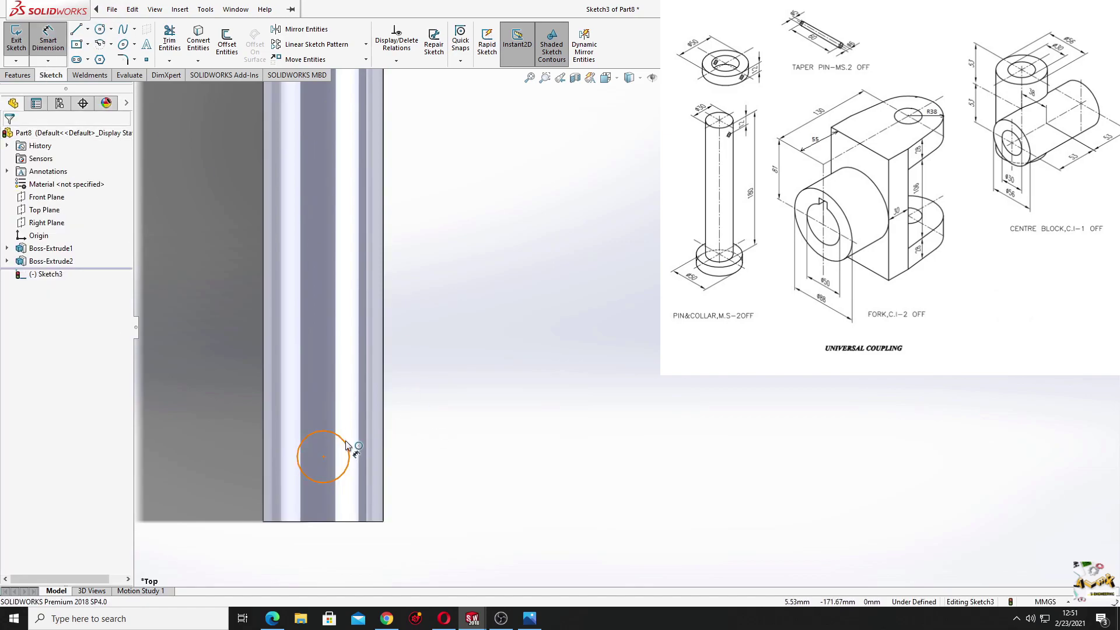
{"action": "left_click", "coordinate": [346, 445]}
{"action": "left_click", "coordinate": [416, 424]}
{"action": "key", "text": "Return"}
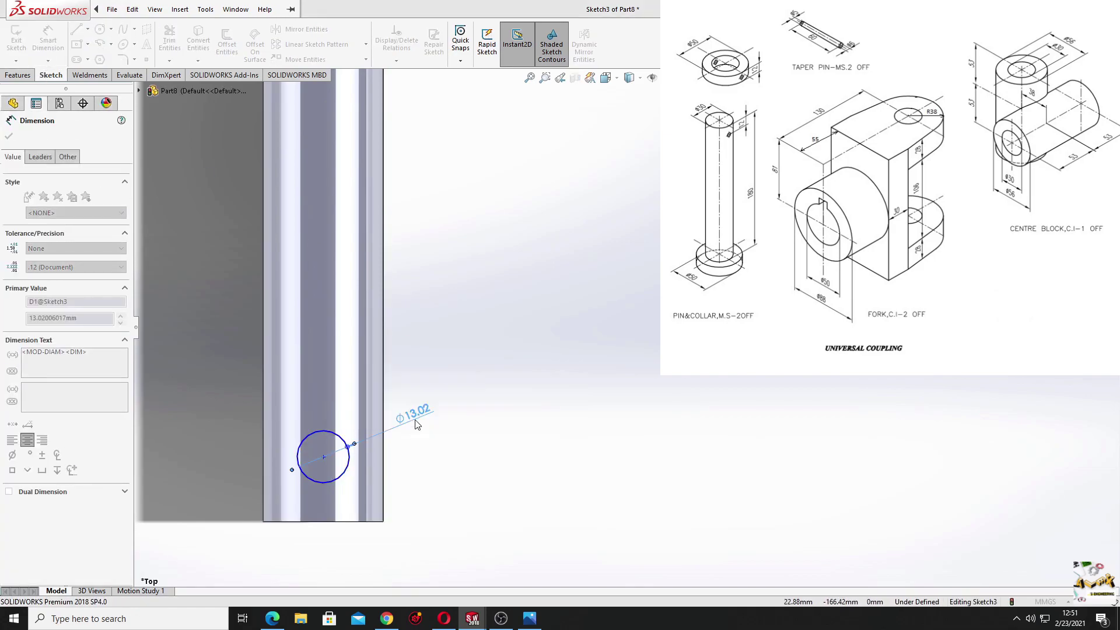
{"action": "left_click", "coordinate": [323, 457]}
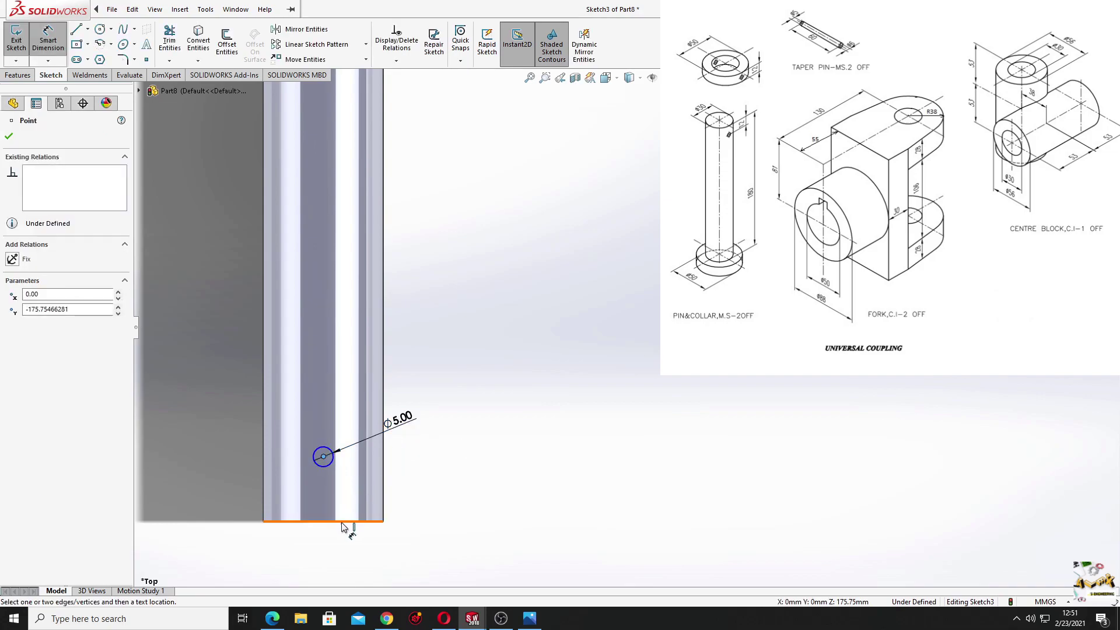
{"action": "left_click", "coordinate": [343, 522]}
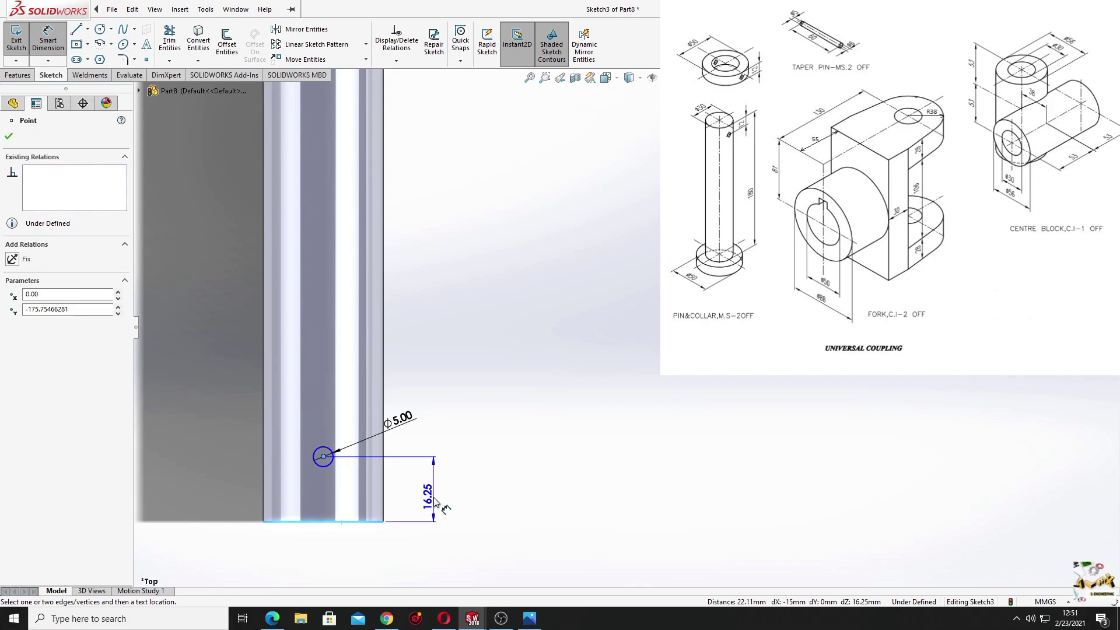
{"action": "left_click", "coordinate": [434, 502]}
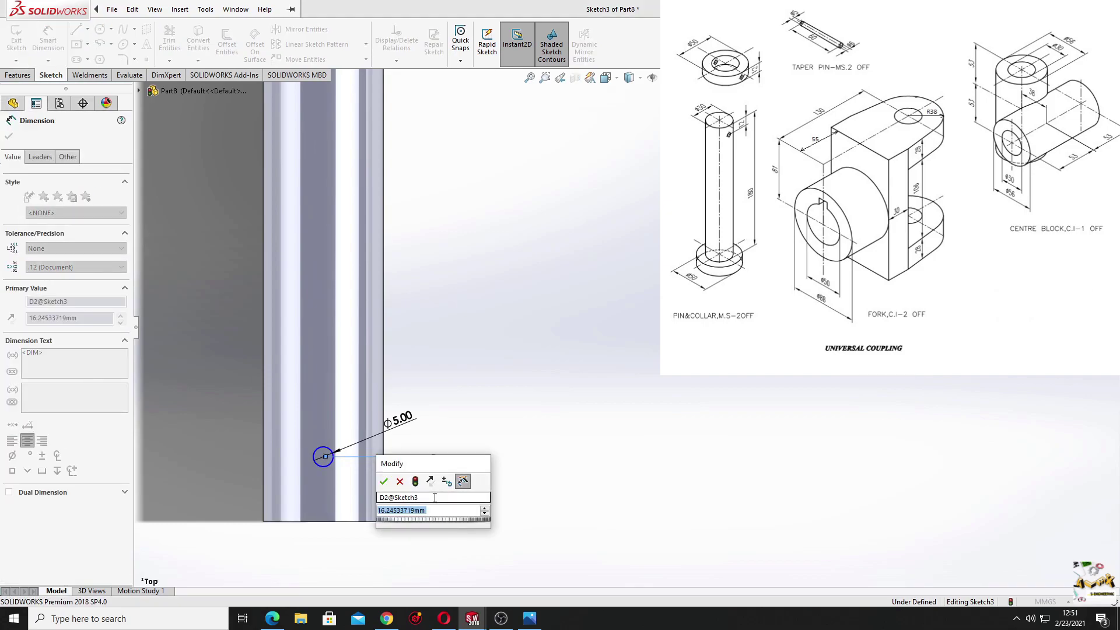
{"action": "type", "text": "12"}
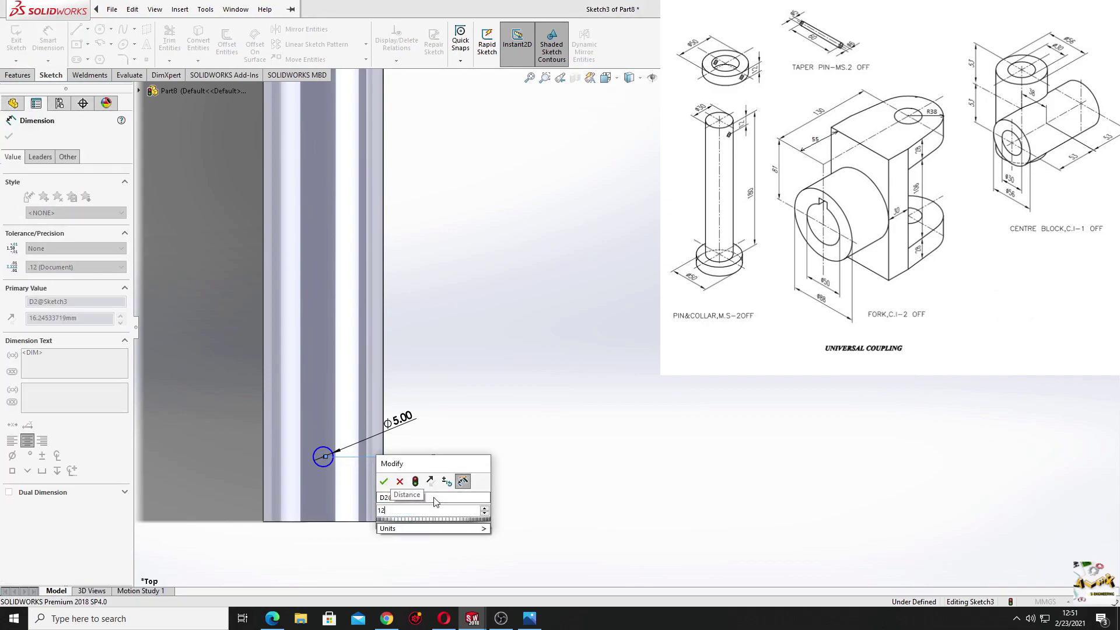
{"action": "key", "text": "Return"}
{"action": "right_click", "coordinate": [482, 416]}
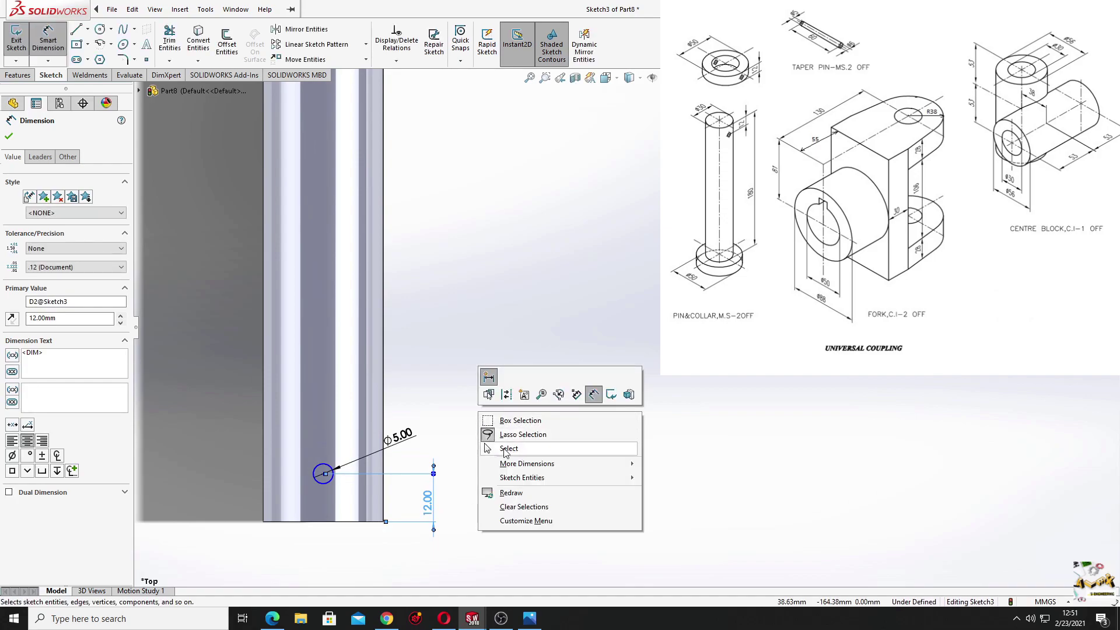
{"action": "left_click", "coordinate": [504, 450]}
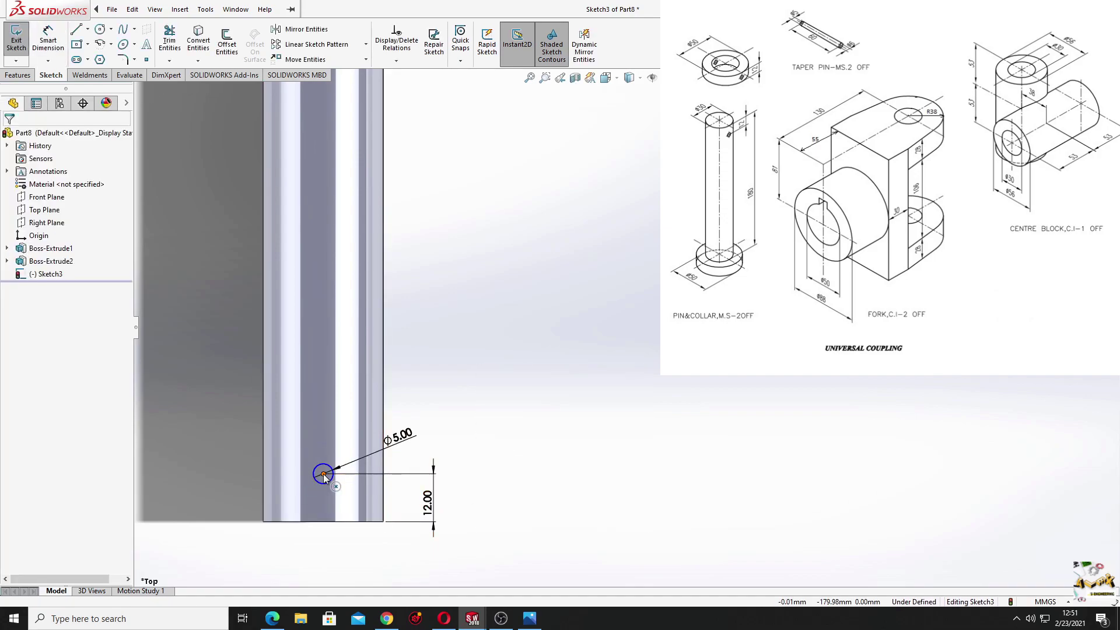
- Add a Vertical relation between the hole centre and the origin
{"action": "left_click", "coordinate": [323, 474]}
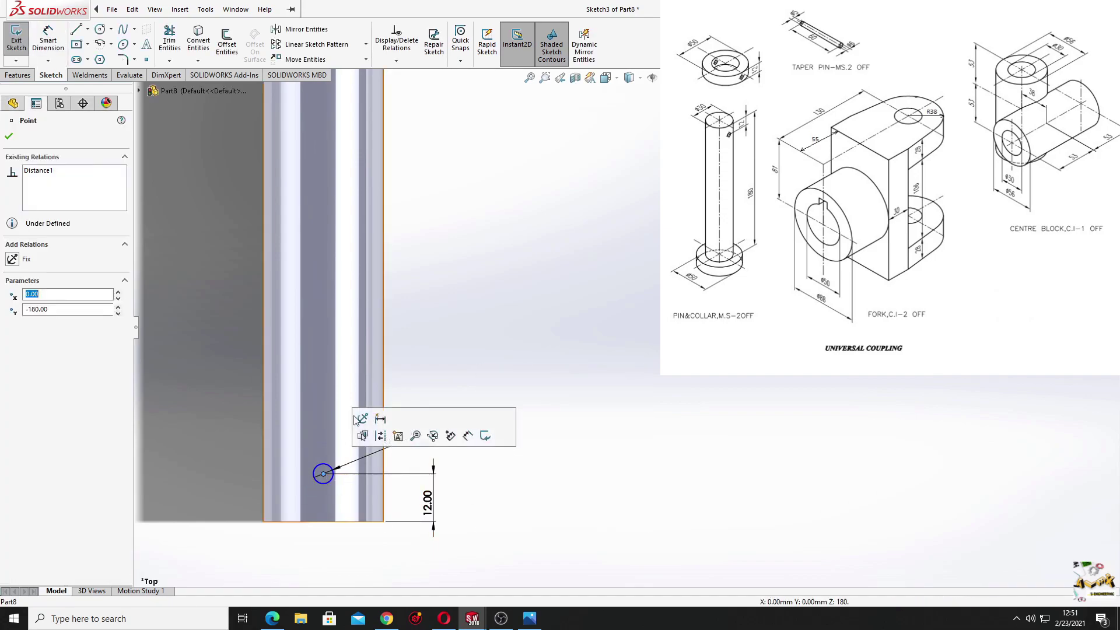
{"action": "middle_click_drag", "start_coordinate": [369, 275], "coordinate": [356, 329], "text": "ctrl"}
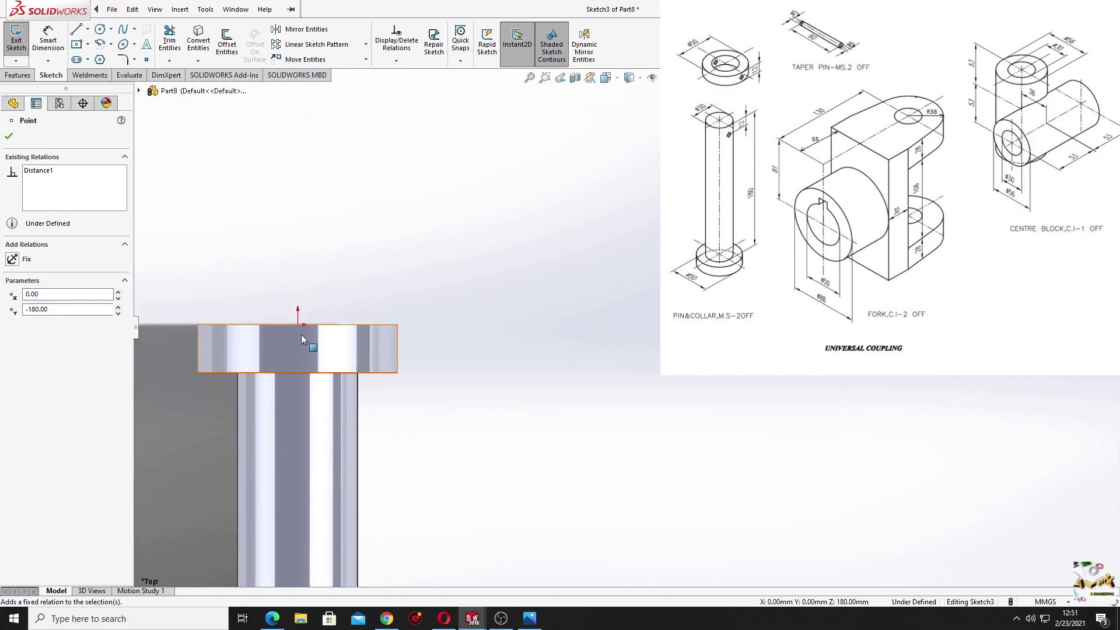
{"action": "left_click", "coordinate": [298, 325], "text": "ctrl"}
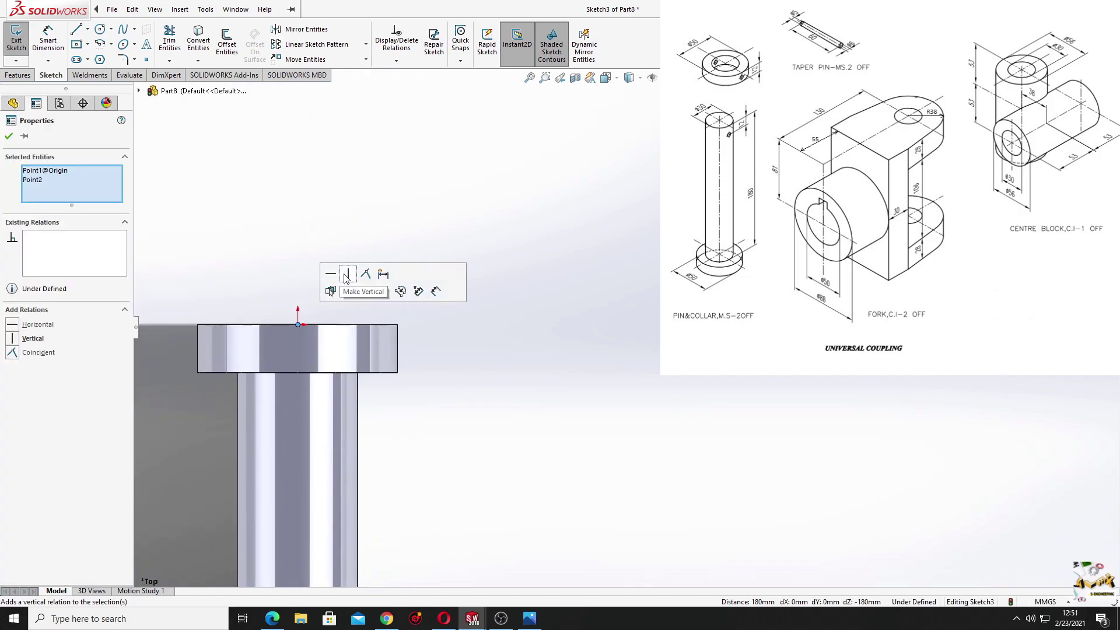
{"action": "left_click", "coordinate": [348, 273]}
{"action": "scroll", "coordinate": [430, 404], "scroll_direction": "up", "scroll_amount": 3}
{"action": "middle_click_drag", "start_coordinate": [430, 405], "coordinate": [272, 260], "text": "ctrl"}
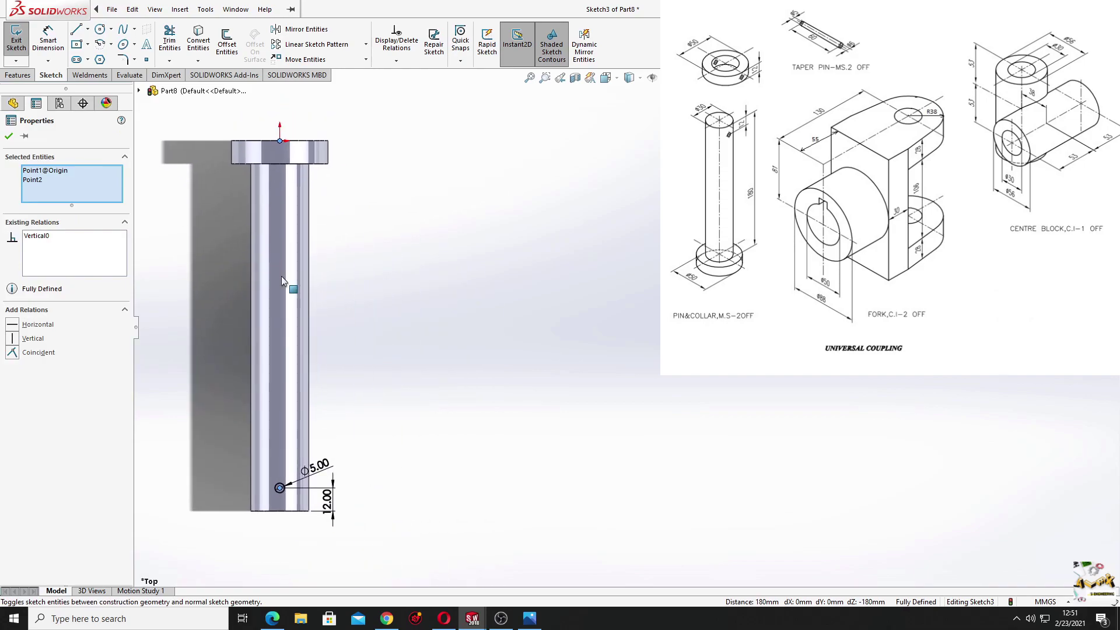
{"action": "left_click", "coordinate": [438, 431]}
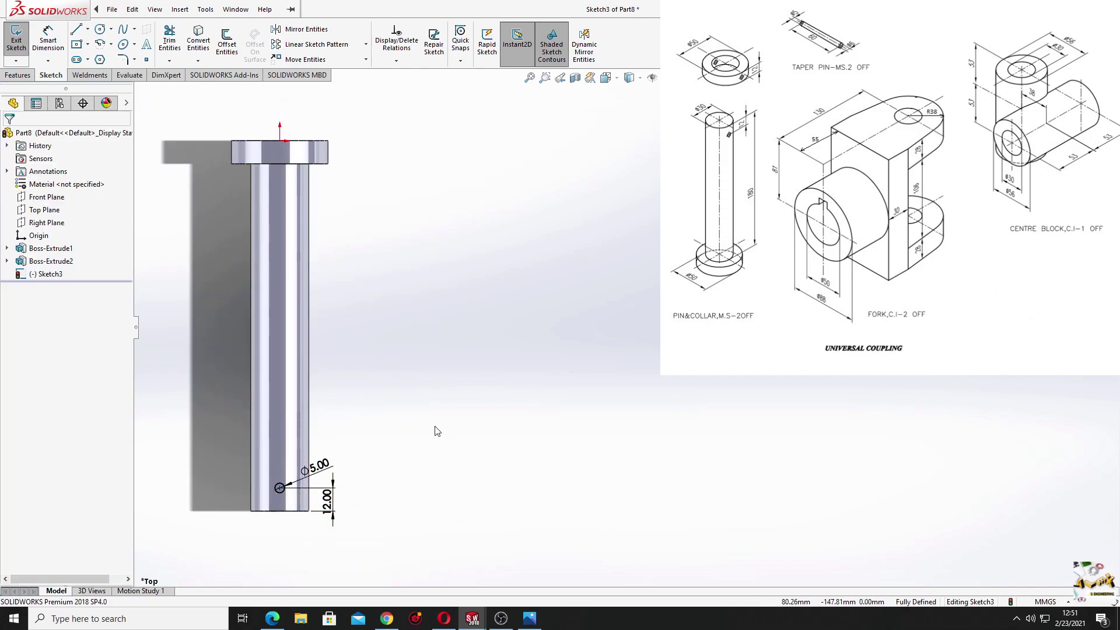
- Cut the Ø5 hole through the pin with Extruded Cut set to Through All - Both
{"action": "left_click", "coordinate": [17, 75]}
{"action": "left_click", "coordinate": [174, 45]}
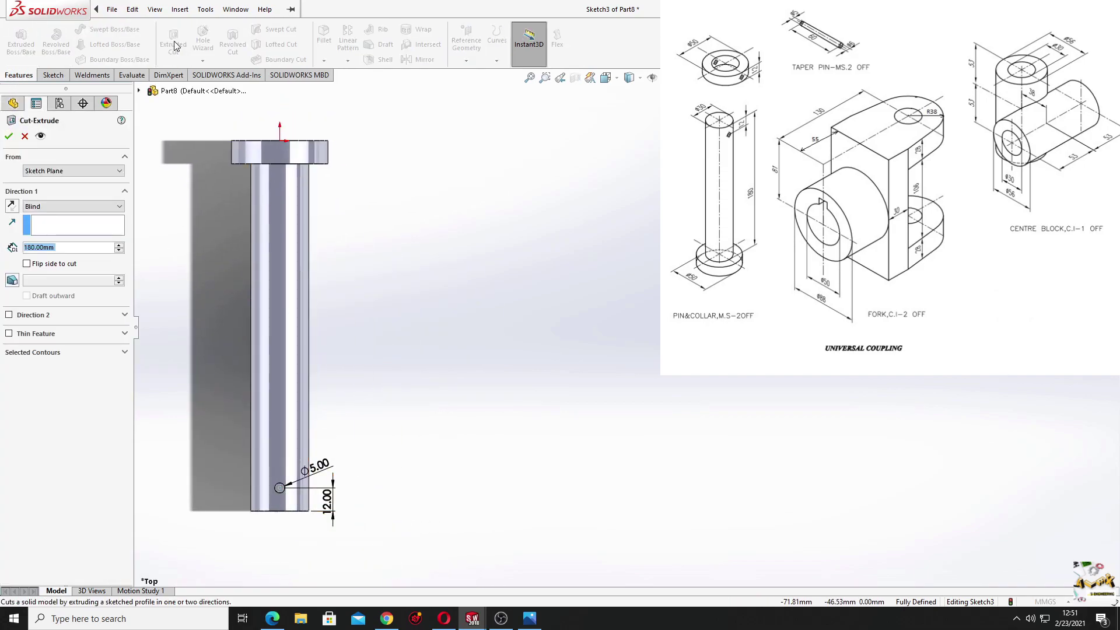
{"action": "left_click", "coordinate": [70, 206]}
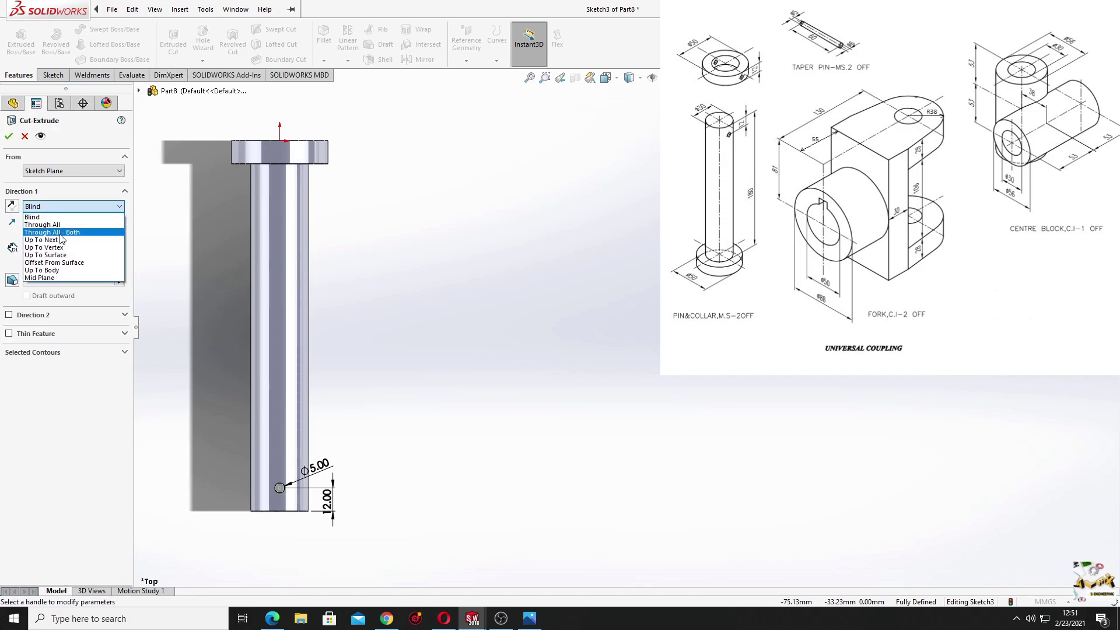
{"action": "left_click", "coordinate": [60, 233]}
{"action": "left_click", "coordinate": [9, 136]}
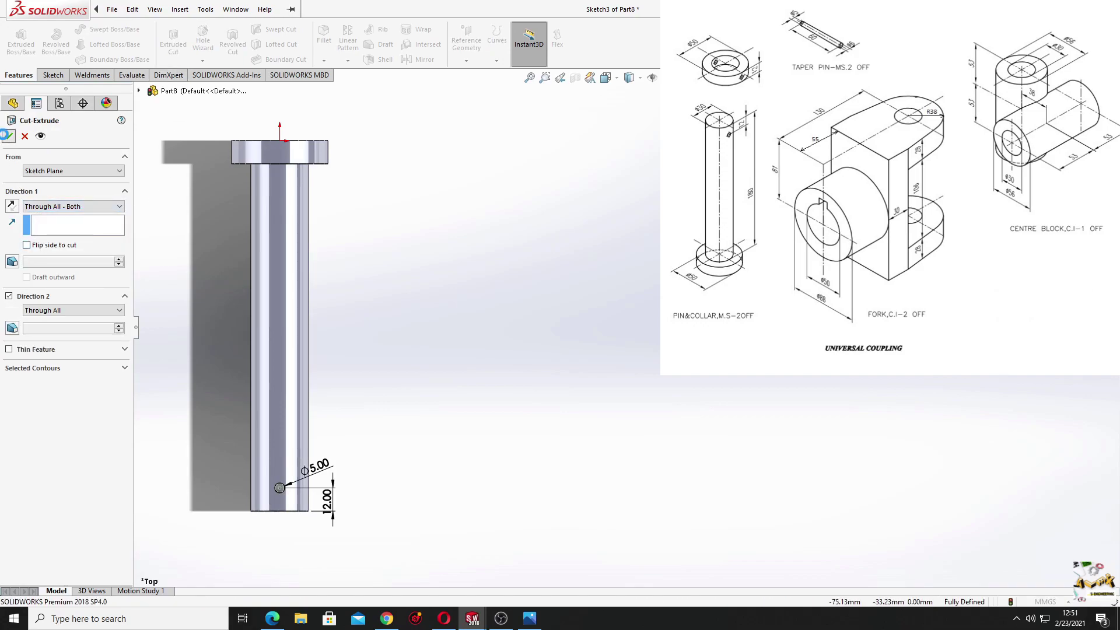
{"action": "mouse_move", "coordinate": [361, 406]}
{"action": "middle_mouse_down"}
{"action": "mouse_move", "coordinate": [507, 407]}
{"action": "mouse_move", "coordinate": [481, 280]}
{"action": "mouse_move", "coordinate": [450, 375]}
{"action": "mouse_move", "coordinate": [375, 446]}
{"action": "mouse_move", "coordinate": [362, 420]}
{"action": "middle_mouse_up"}
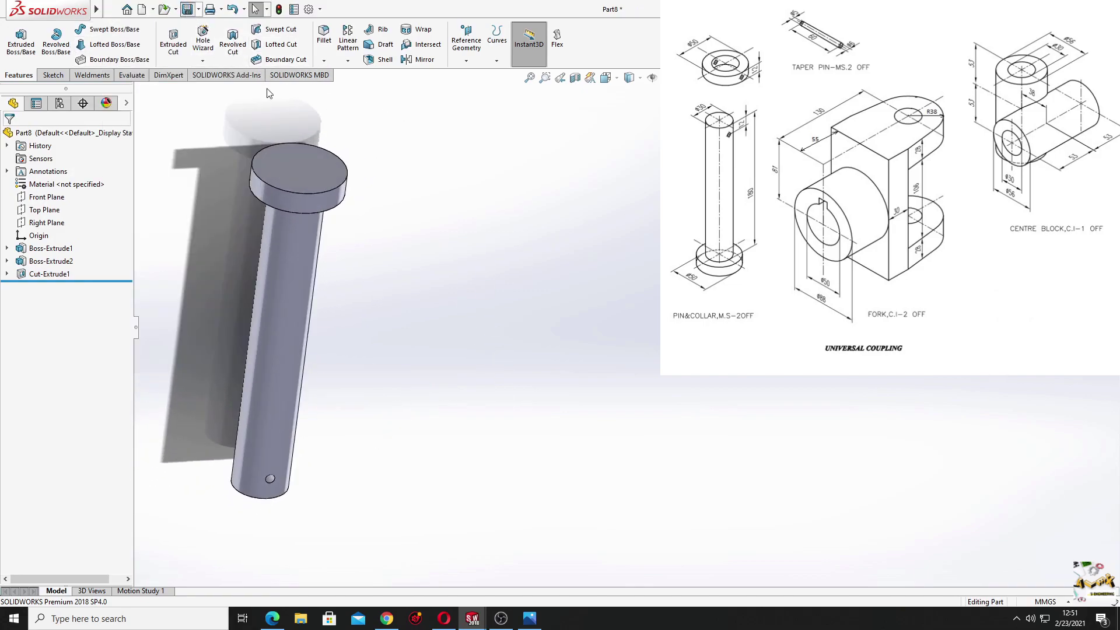
{"action": "key", "text": "ctrl+s"}
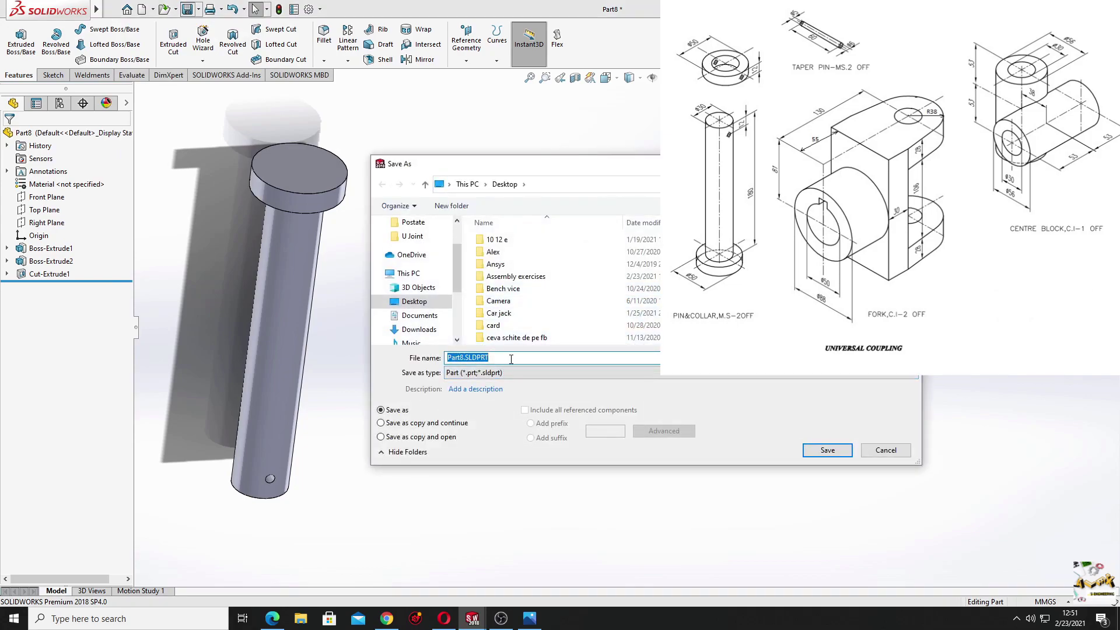
- Save the pin part as Pin1.SLDPRT and start a new document
{"action": "type", "text": "Pin1"}
{"action": "key", "text": "Return"}
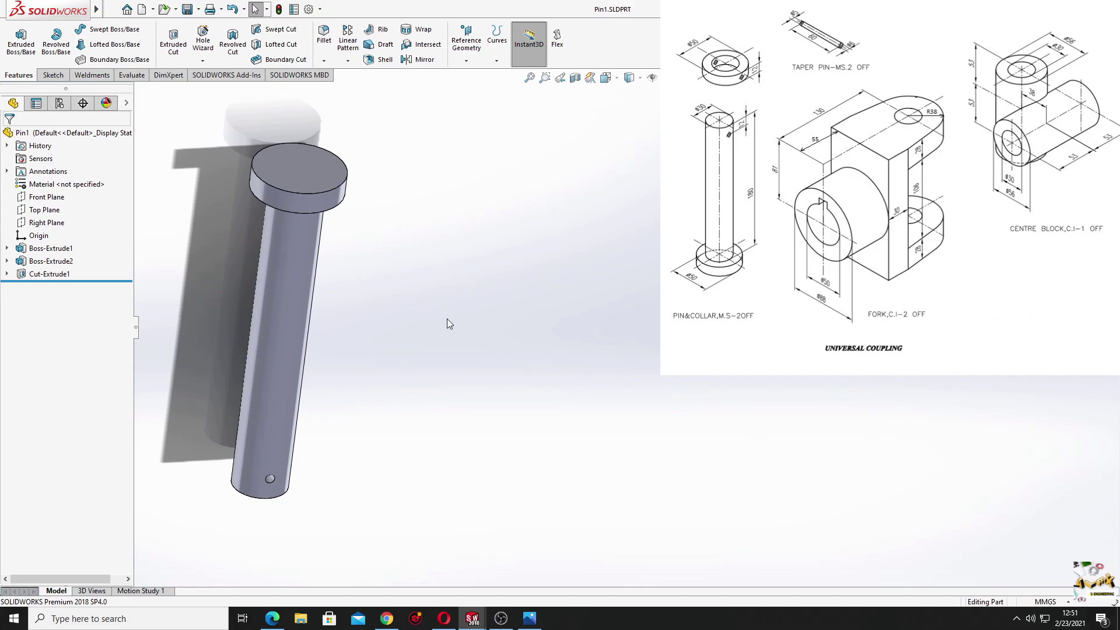
{"action": "left_click", "coordinate": [142, 10]}
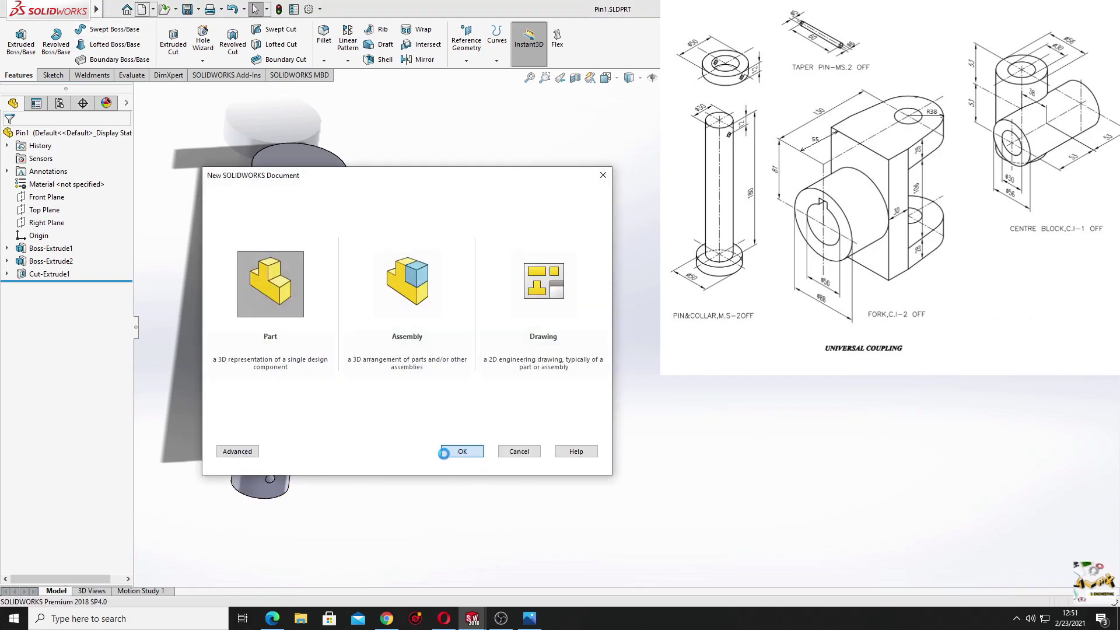
- Create a new part and draw two concentric circles at the origin on the Top Plane
{"action": "left_click", "coordinate": [462, 451]}
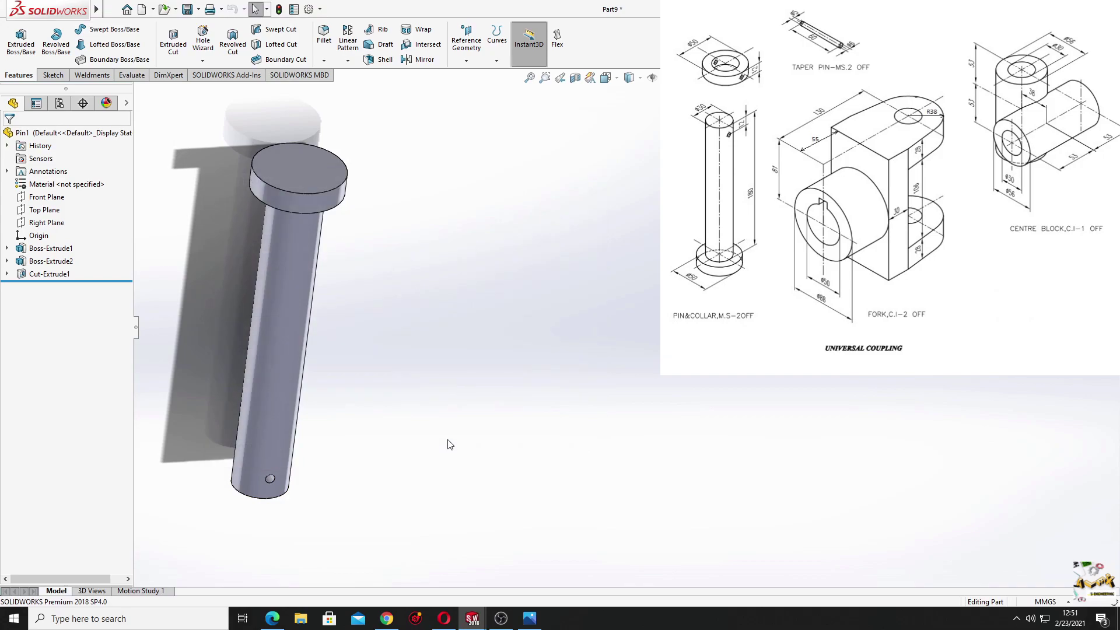
{"action": "left_click", "coordinate": [44, 210]}
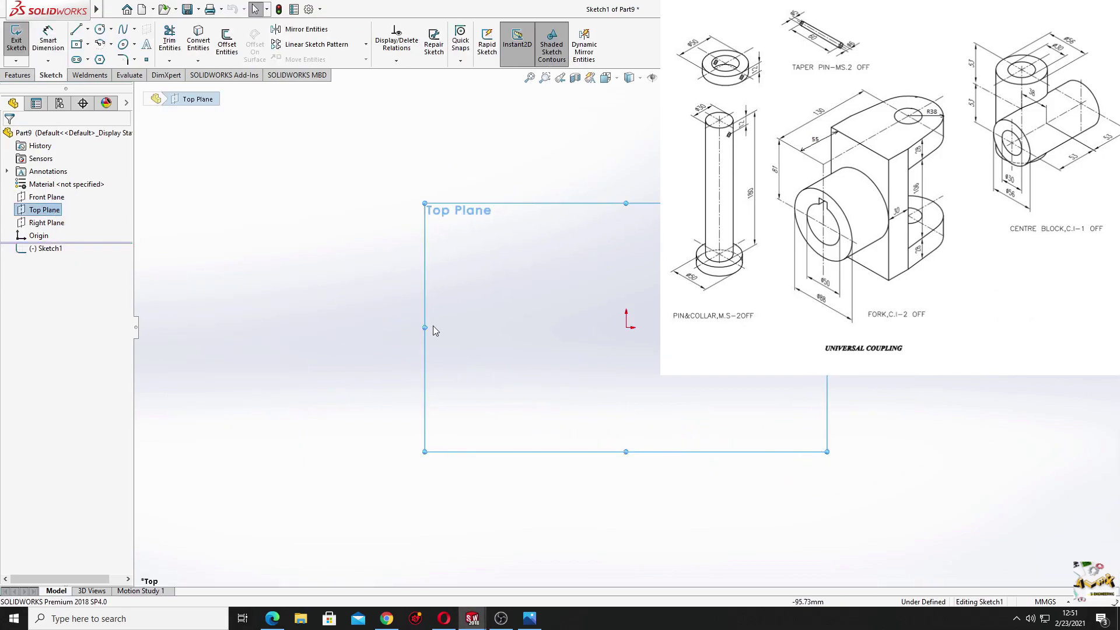
{"action": "left_click", "coordinate": [100, 29]}
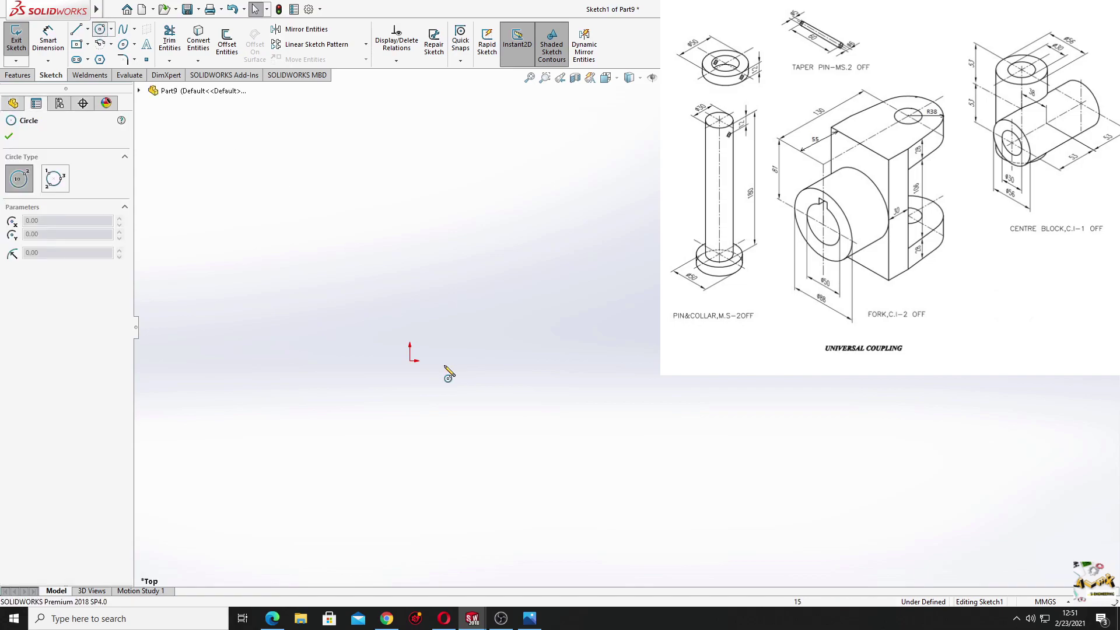
{"action": "left_click", "coordinate": [411, 360]}
{"action": "left_click", "coordinate": [475, 425]}
{"action": "left_click", "coordinate": [410, 361]}
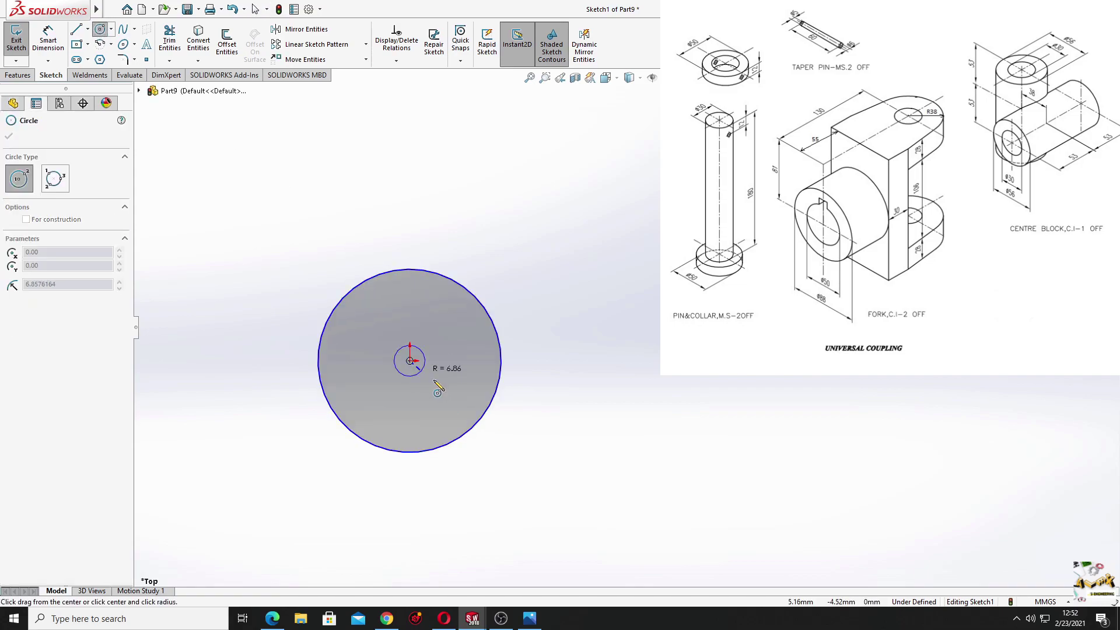
{"action": "left_click", "coordinate": [453, 336]}
{"action": "key", "text": "Escape"}
- Dimension the inner circle to Ø30 mm and the outer circle to Ø50 mm
{"action": "left_click", "coordinate": [47, 41]}
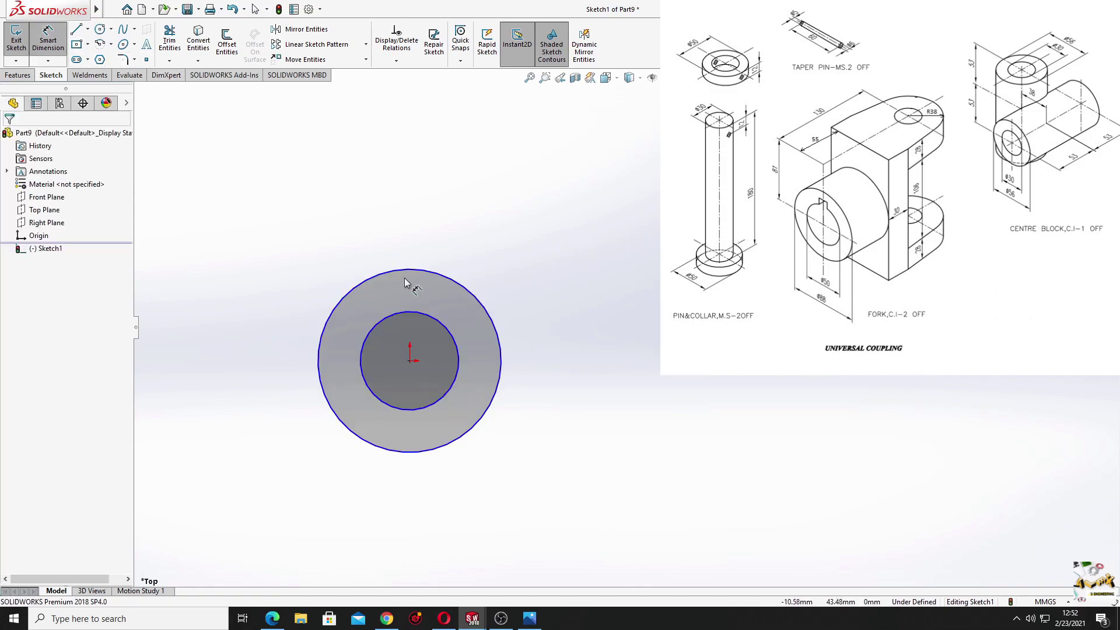
{"action": "left_click", "coordinate": [458, 351]}
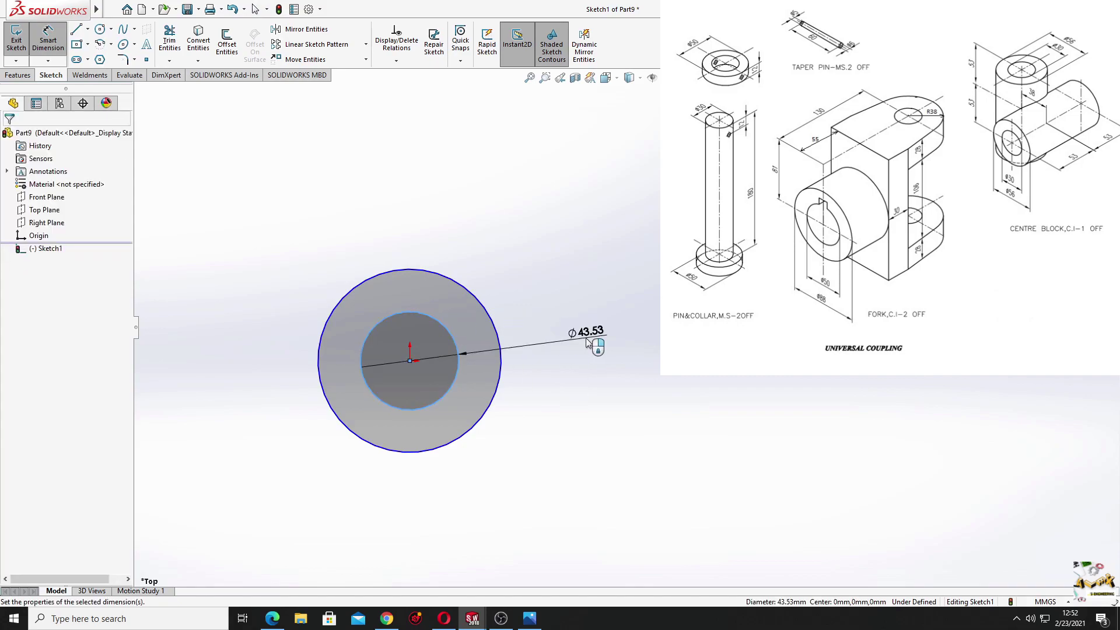
{"action": "left_click", "coordinate": [585, 338]}
{"action": "type", "text": "30"}
{"action": "key", "text": "Return"}
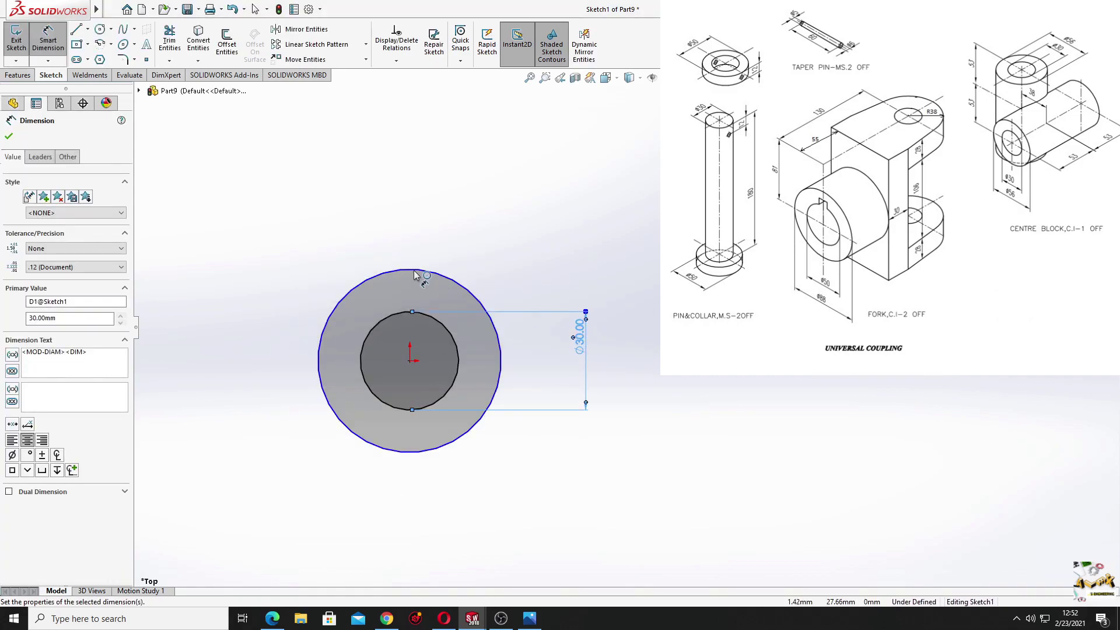
{"action": "left_click", "coordinate": [408, 269]}
{"action": "left_click", "coordinate": [412, 218]}
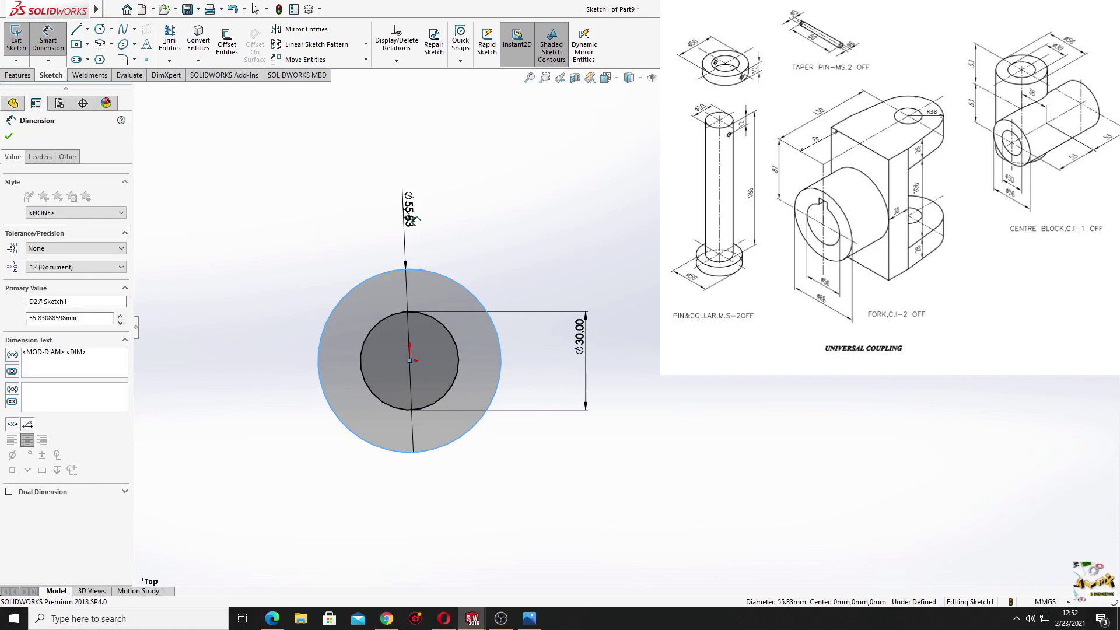
{"action": "type", "text": "5"}
{"action": "key", "text": "Return"}
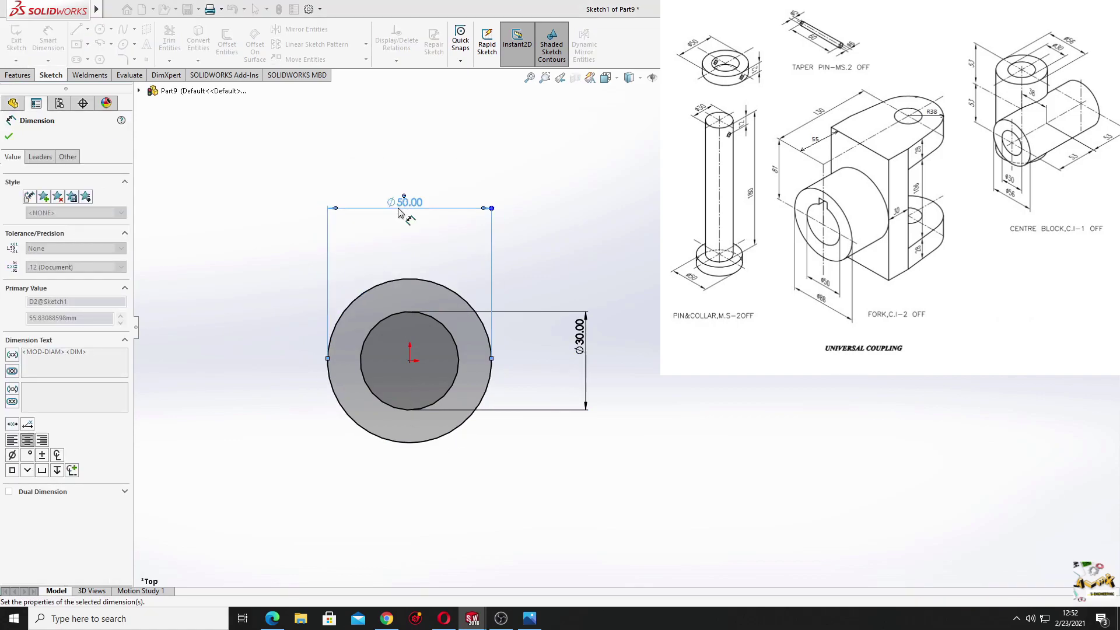
{"action": "right_click", "coordinate": [199, 218]}
{"action": "left_click", "coordinate": [227, 290]}
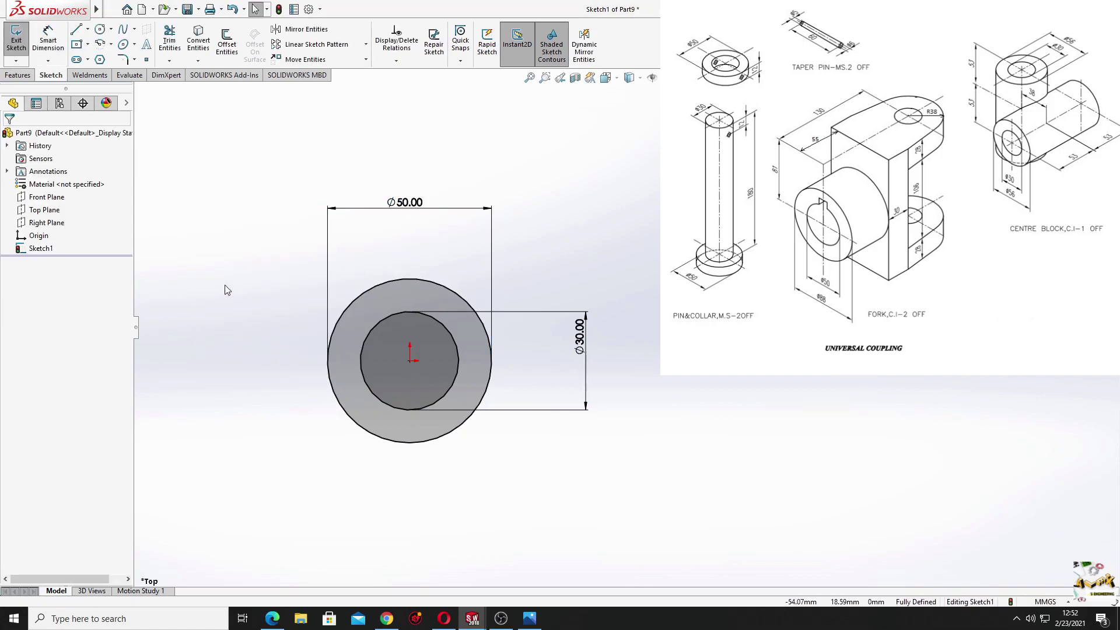
{"action": "left_click", "coordinate": [11, 76]}
- Extrude the Ø50/Ø30 ring sketch 12 mm into Boss-Extrude1, then return to isometric view
{"action": "left_click", "coordinate": [24, 52]}
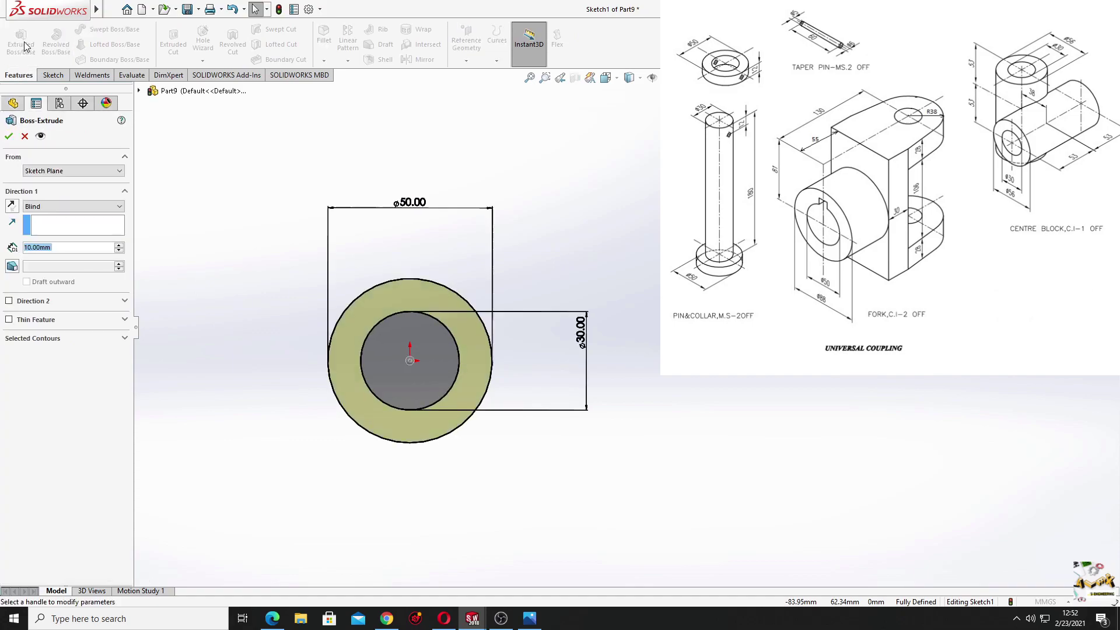
{"action": "type", "text": "12"}
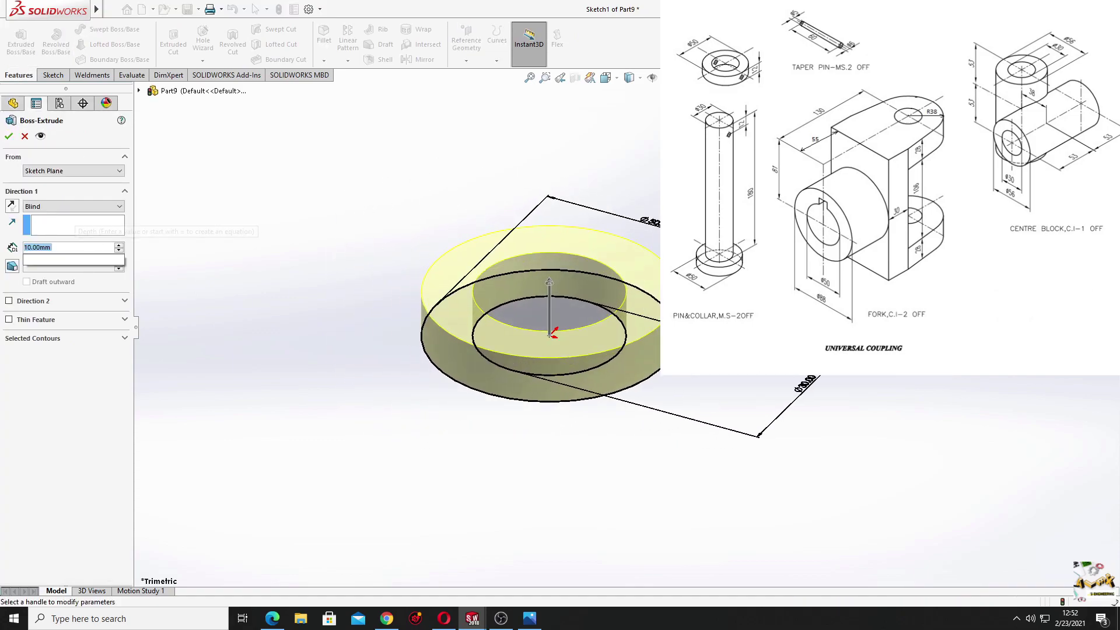
{"action": "key", "text": "Return"}
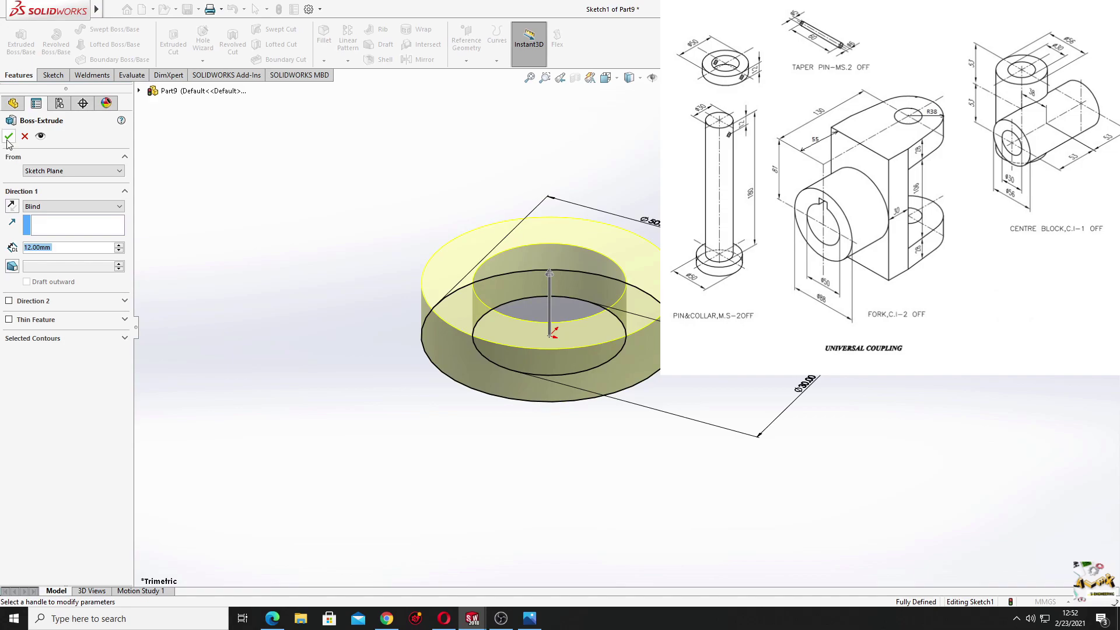
{"action": "left_click", "coordinate": [9, 138]}
{"action": "middle_click_drag", "start_coordinate": [352, 325], "coordinate": [251, 354], "text": "ctrl"}
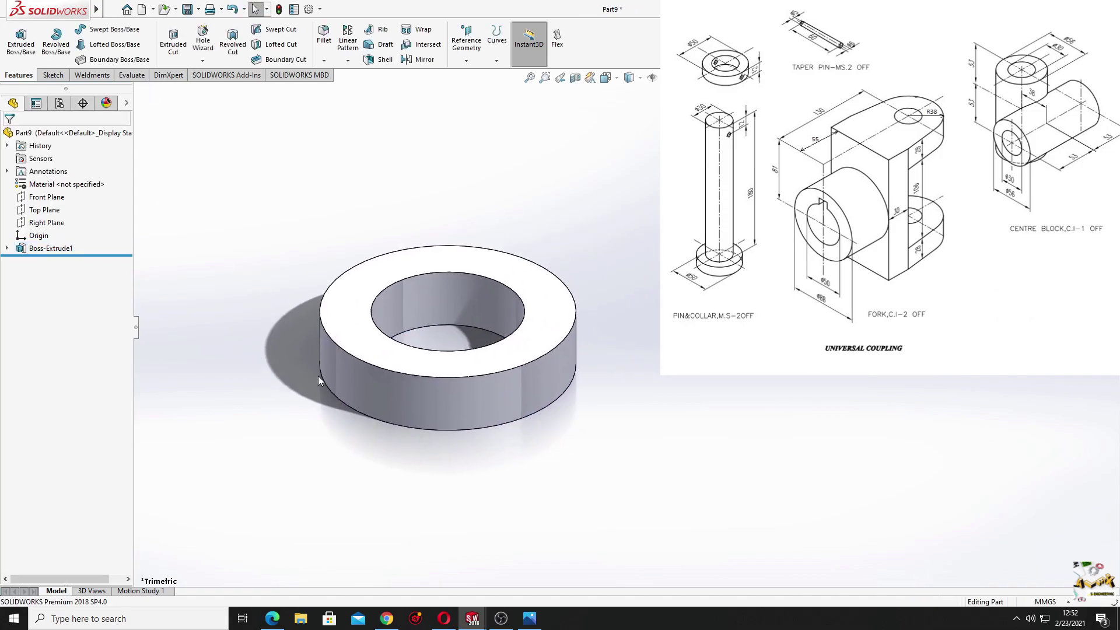
{"action": "mouse_move", "coordinate": [422, 400]}
{"action": "middle_mouse_down"}
{"action": "mouse_move", "coordinate": [427, 297]}
{"action": "mouse_move", "coordinate": [445, 331]}
{"action": "middle_mouse_up"}
{"action": "key", "text": "ctrl+7"}
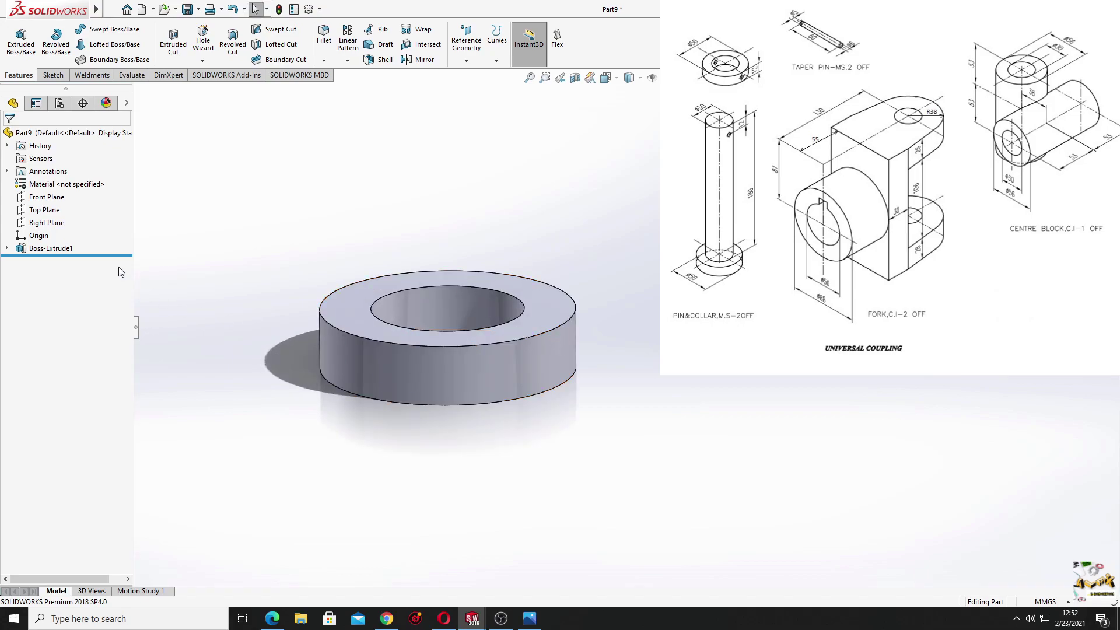
- On the Front Plane, sketch a circle whose centre is vertically aligned above the origin
{"action": "left_click", "coordinate": [48, 201]}
{"action": "left_click", "coordinate": [60, 182]}
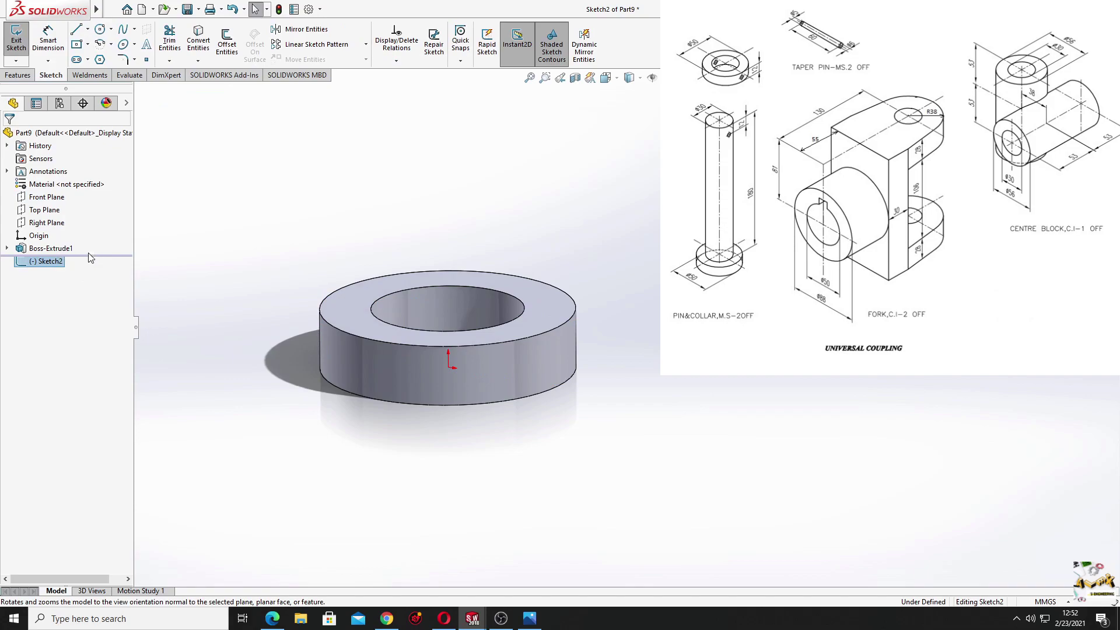
{"action": "key", "text": "ctrl+8"}
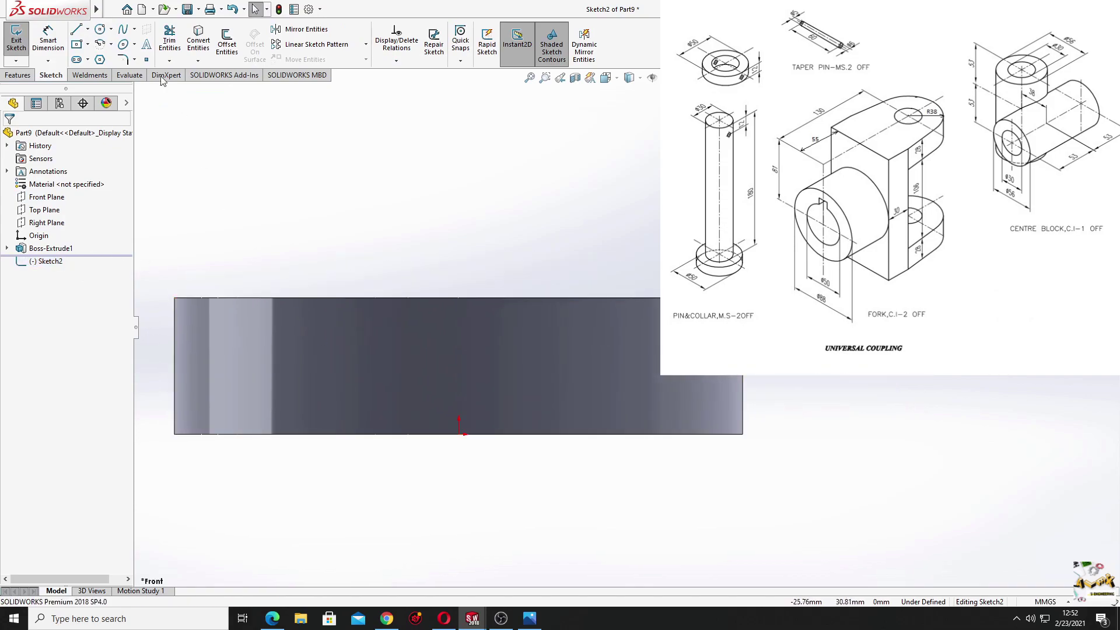
{"action": "left_click", "coordinate": [100, 30]}
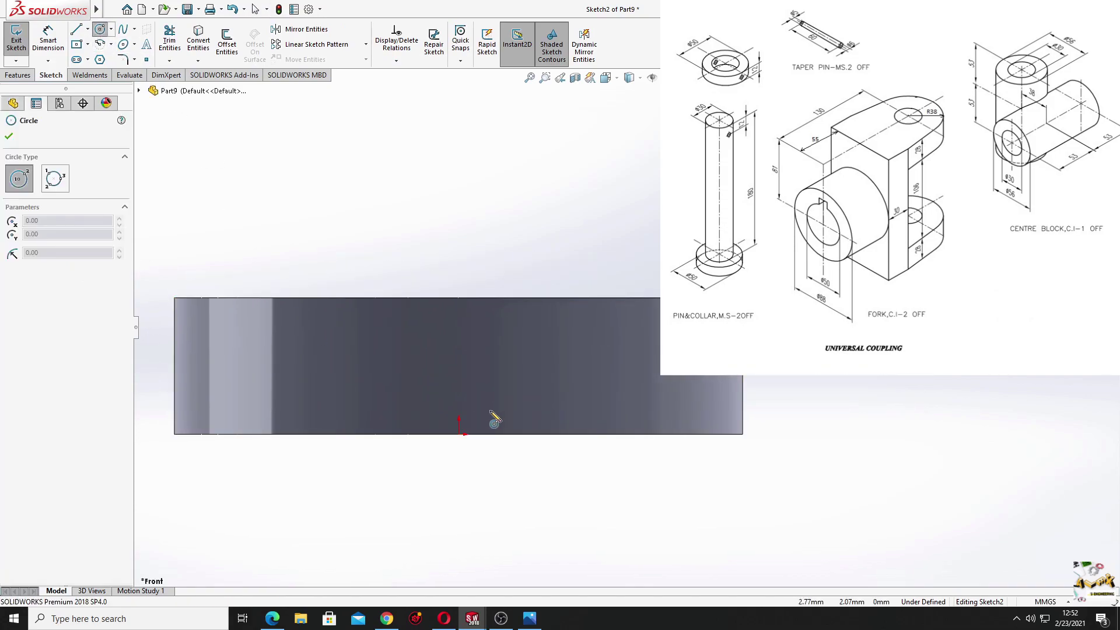
{"action": "left_click", "coordinate": [459, 366]}
{"action": "left_click", "coordinate": [479, 387]}
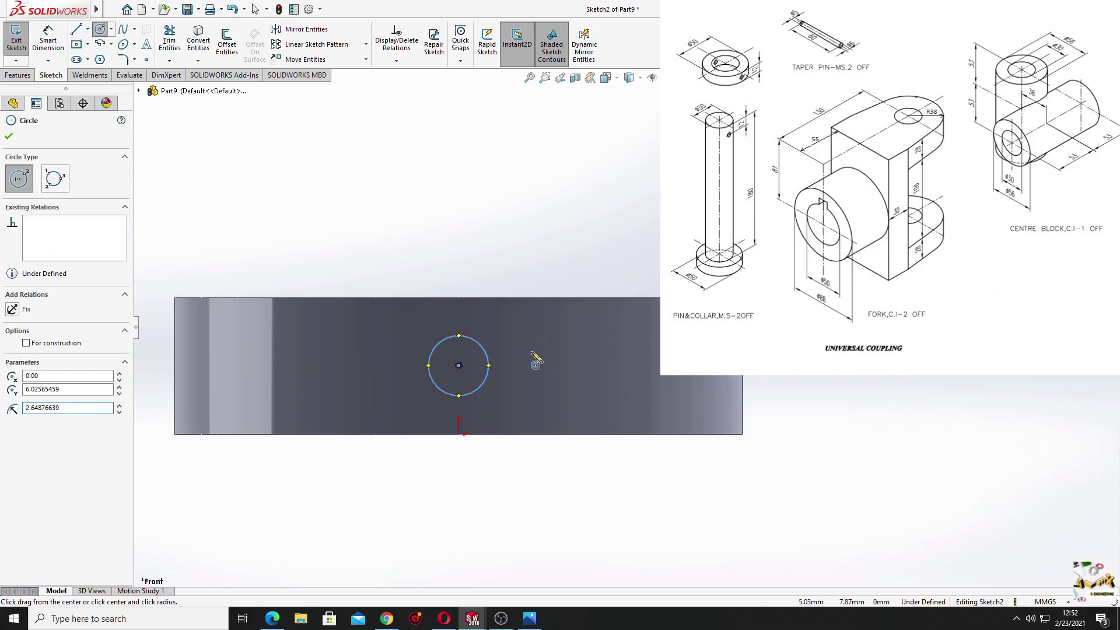
{"action": "key", "text": "Escape"}
{"action": "left_click_drag", "start_coordinate": [458, 366], "coordinate": [441, 370]}
{"action": "key", "text": "Escape"}
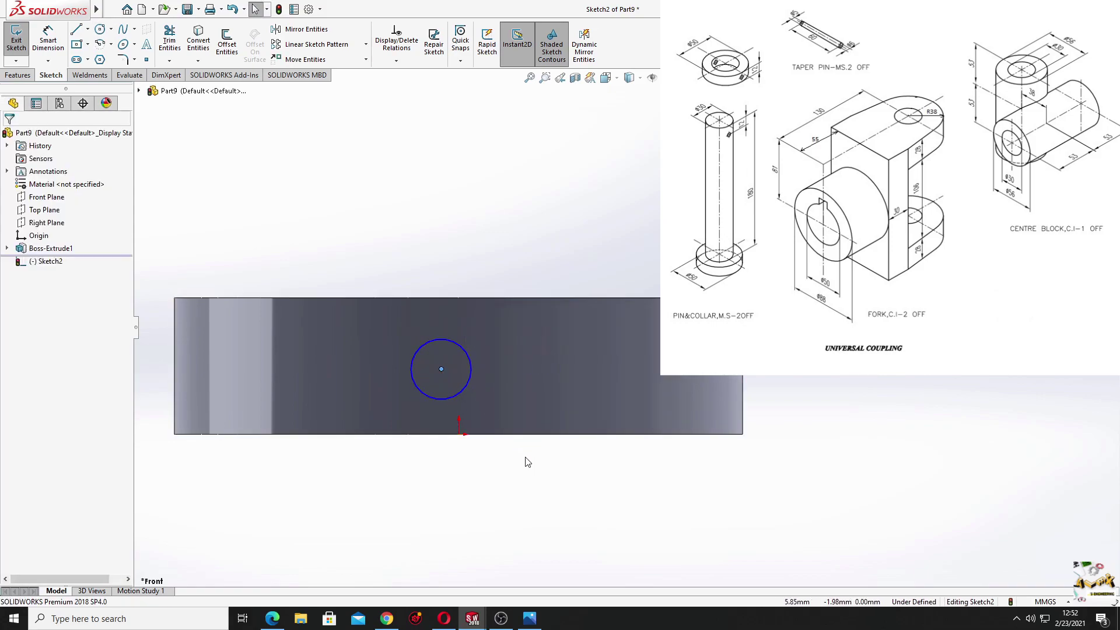
{"action": "left_click", "coordinate": [441, 370]}
{"action": "left_click", "coordinate": [459, 434], "text": "ctrl"}
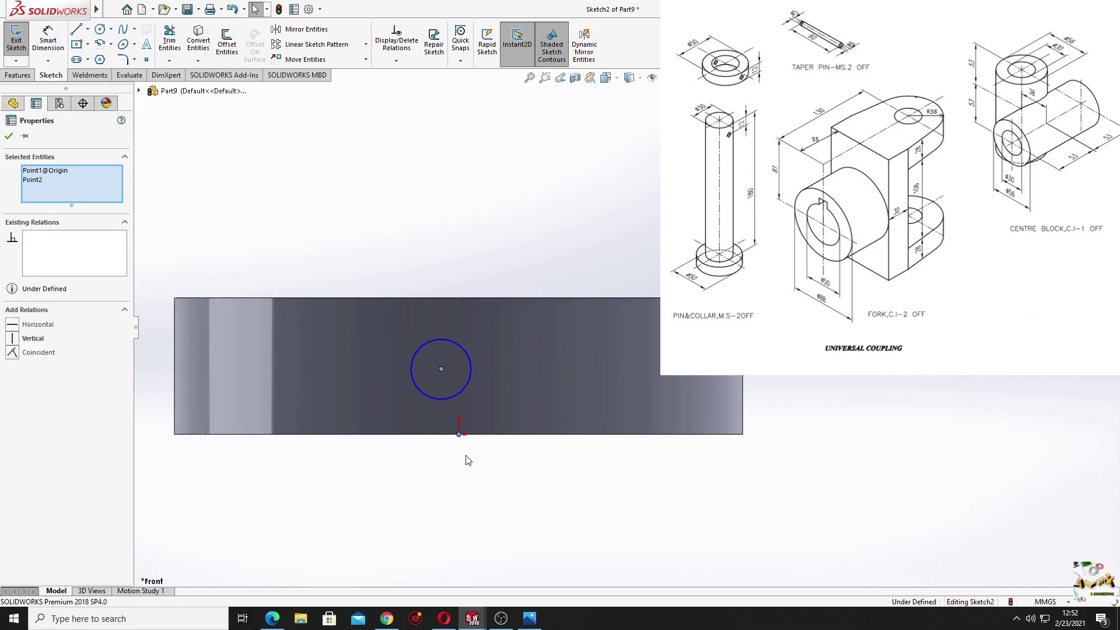
{"action": "left_click", "coordinate": [510, 381]}
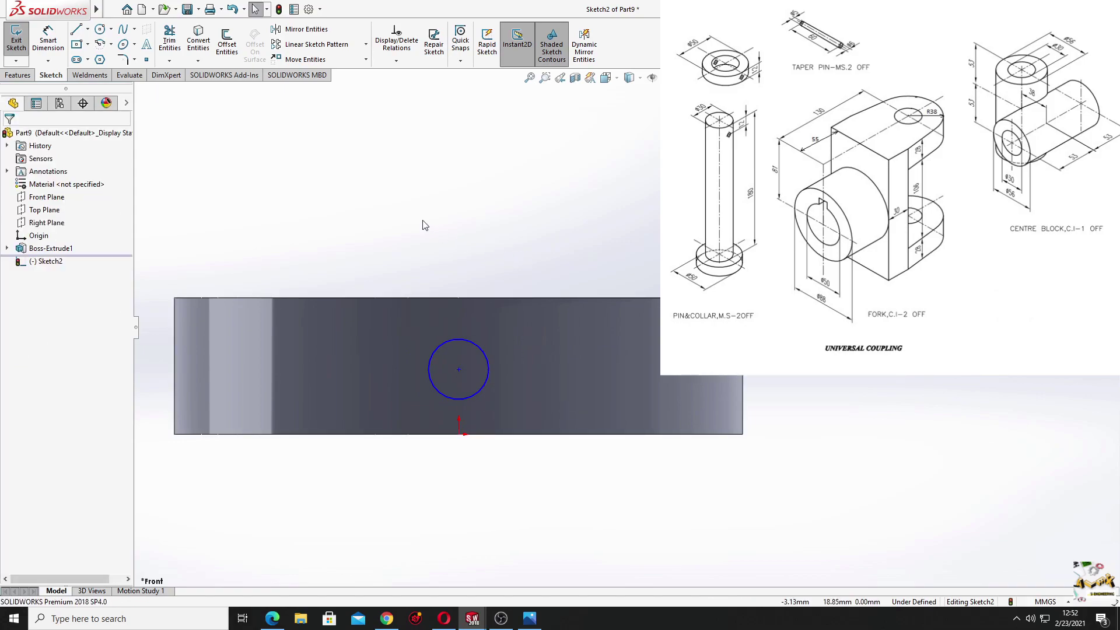
- Dimension the circle's diameter to 5 mm
{"action": "left_click", "coordinate": [48, 41]}
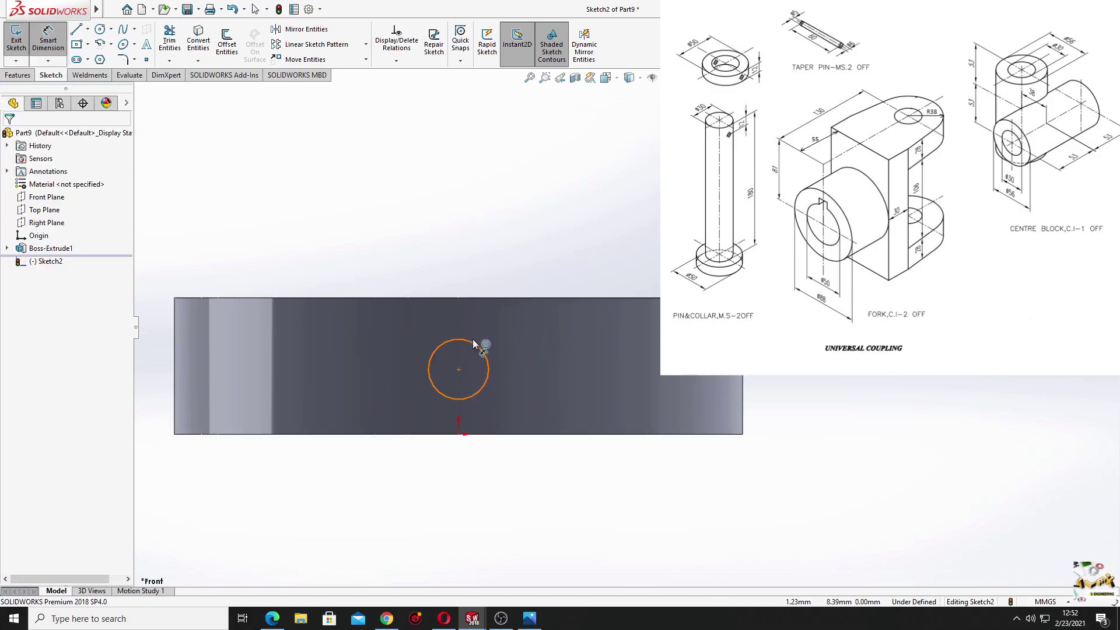
{"action": "left_click", "coordinate": [473, 344]}
{"action": "left_click", "coordinate": [465, 225]}
{"action": "type", "text": "5"}
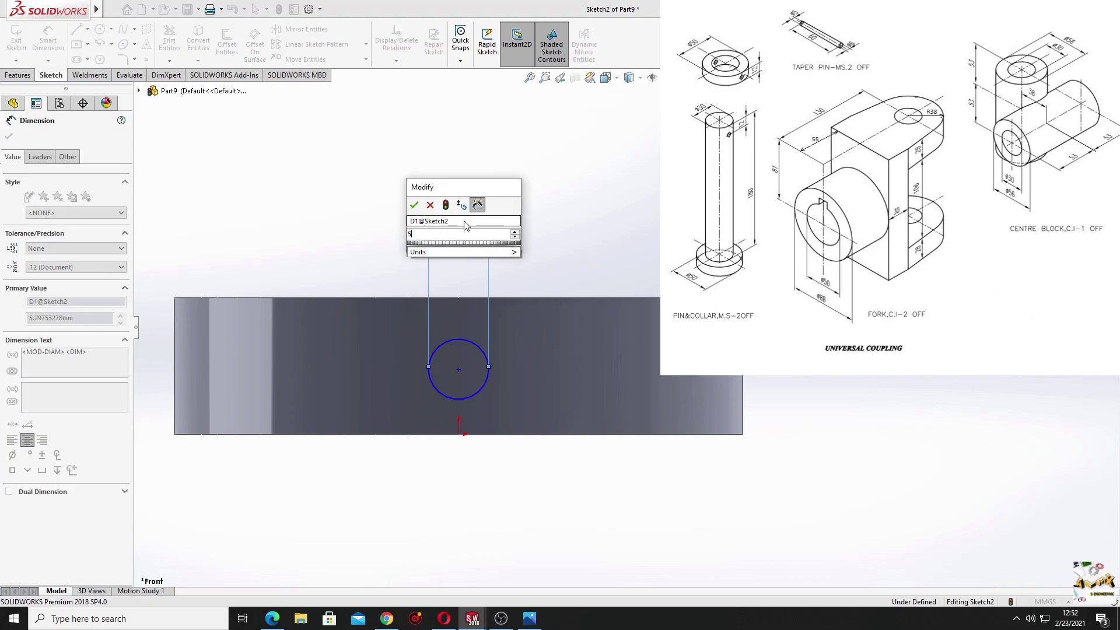
{"action": "key", "text": "Return"}
{"action": "right_click", "coordinate": [591, 204]}
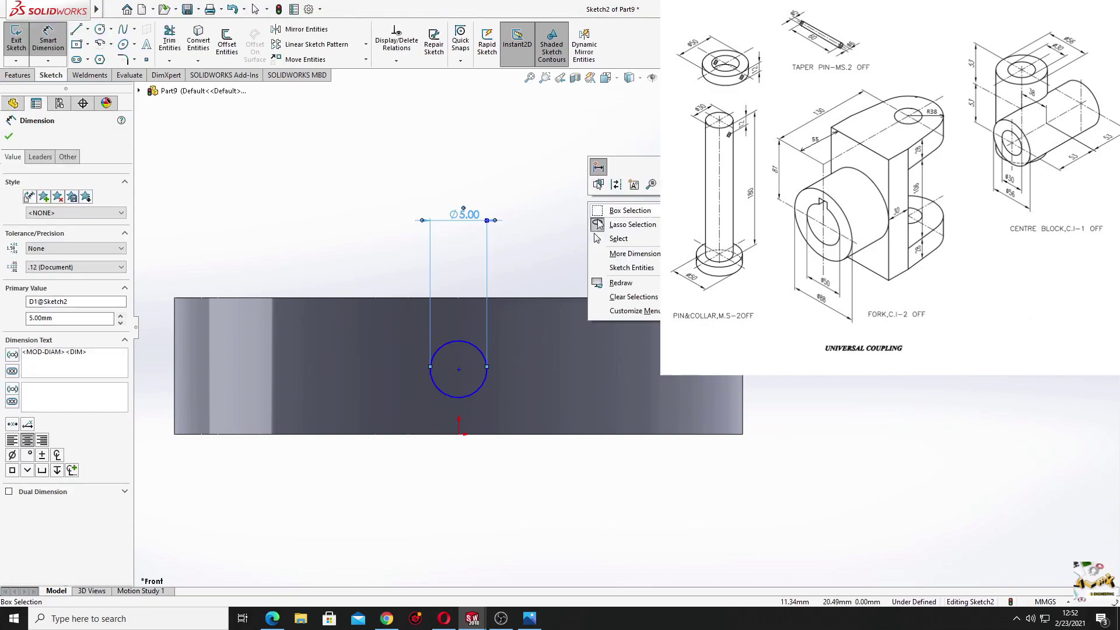
{"action": "left_click", "coordinate": [596, 238]}
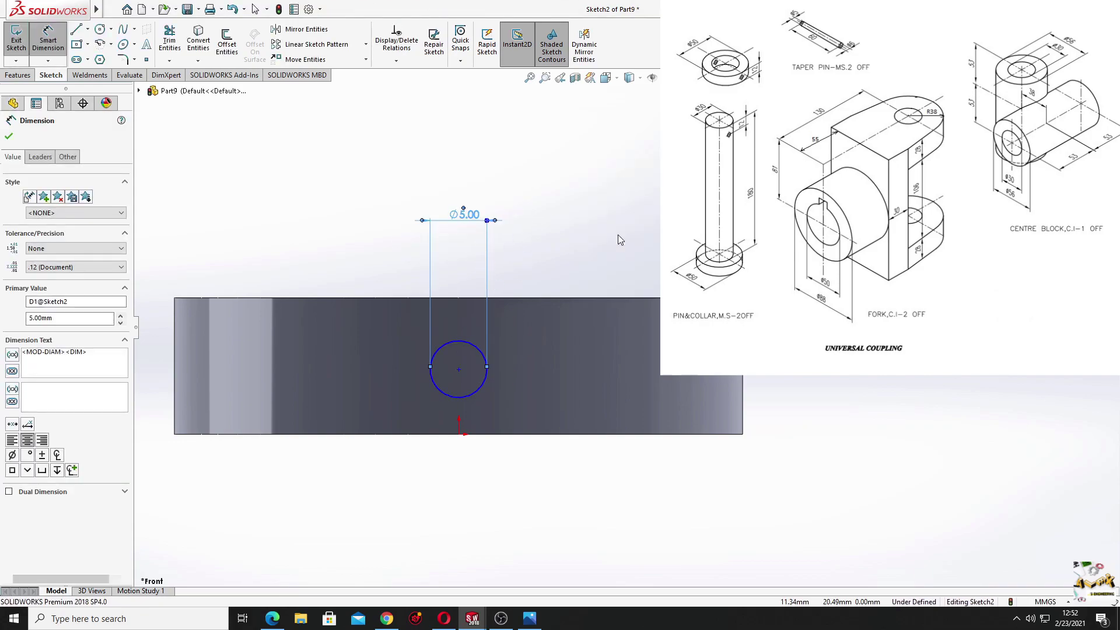
- Add a horizontal centerline running right from the circle's centre
{"action": "left_click", "coordinate": [88, 30]}
{"action": "left_click", "coordinate": [102, 58]}
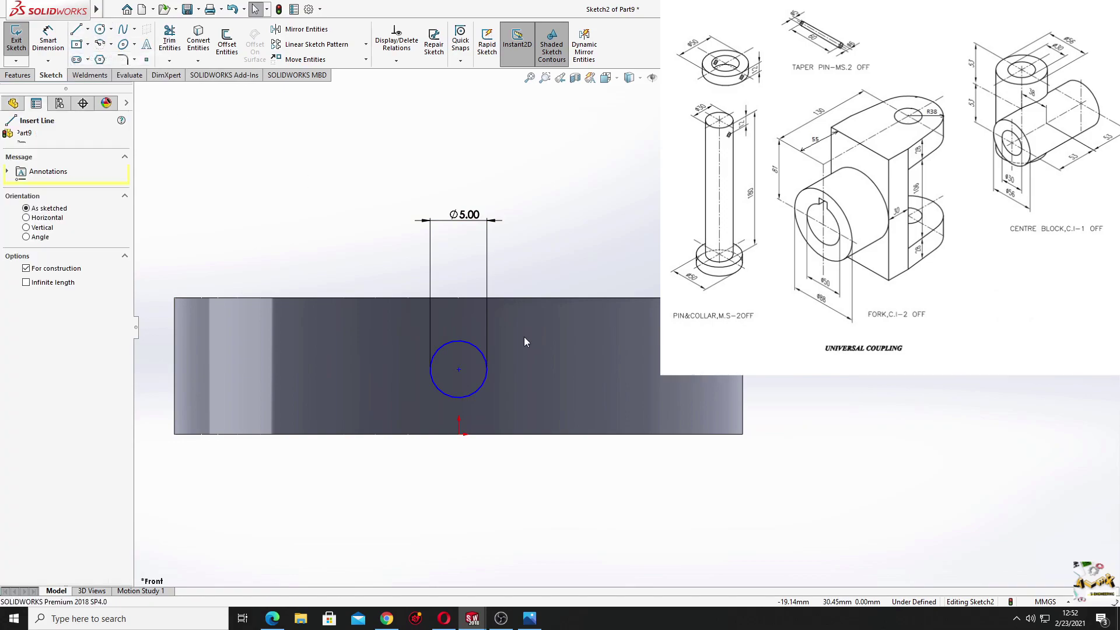
{"action": "left_click", "coordinate": [459, 369]}
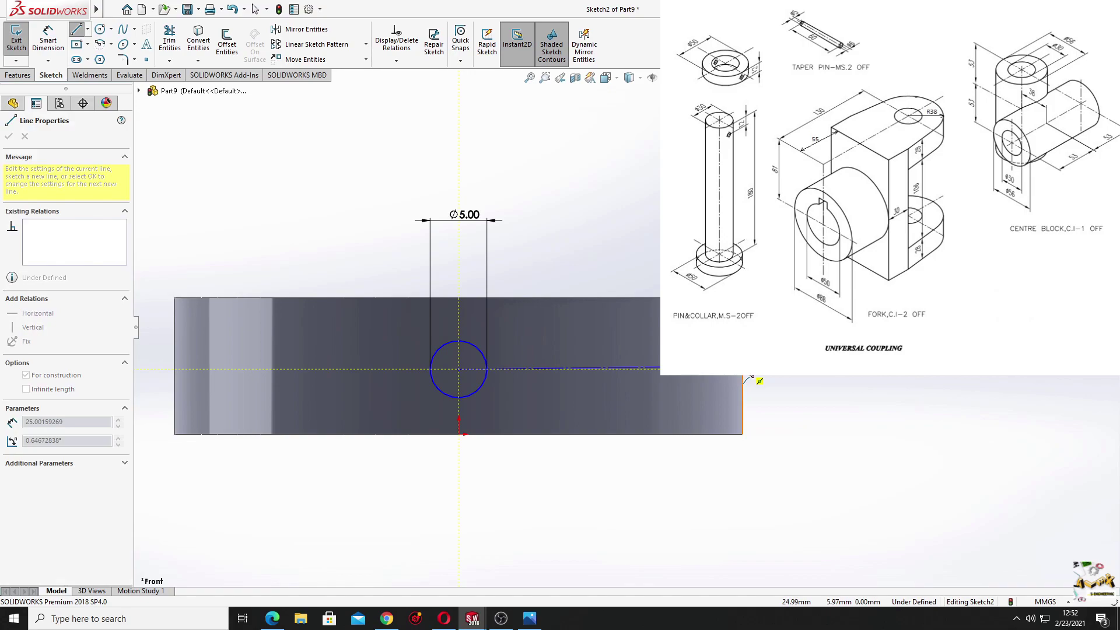
{"action": "left_click", "coordinate": [742, 368]}
{"action": "key", "text": "Escape"}
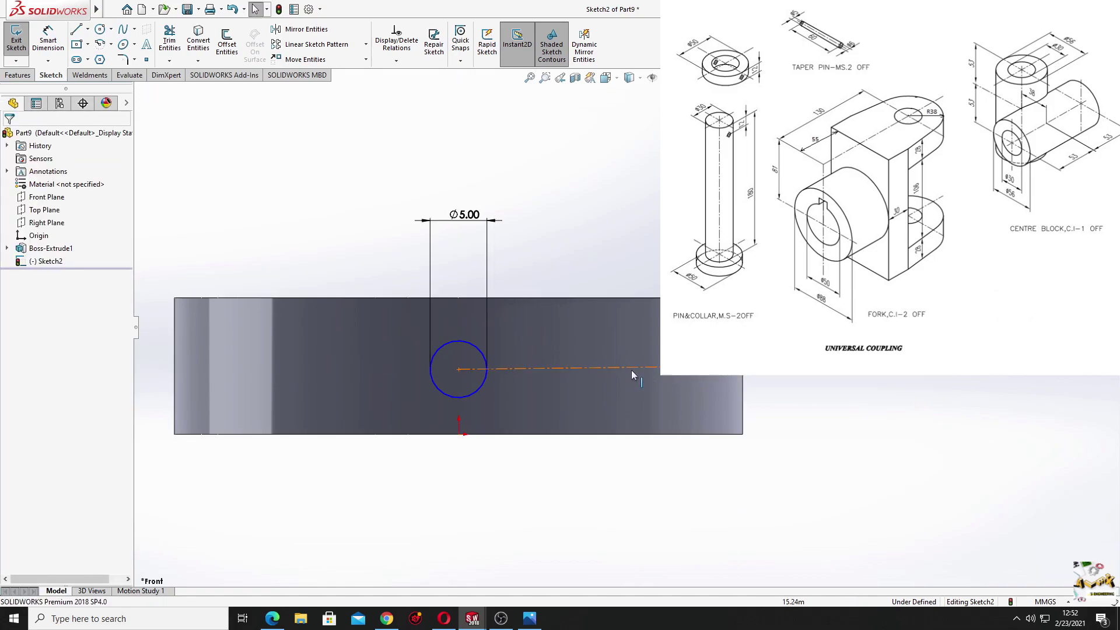
{"action": "left_click", "coordinate": [621, 366]}
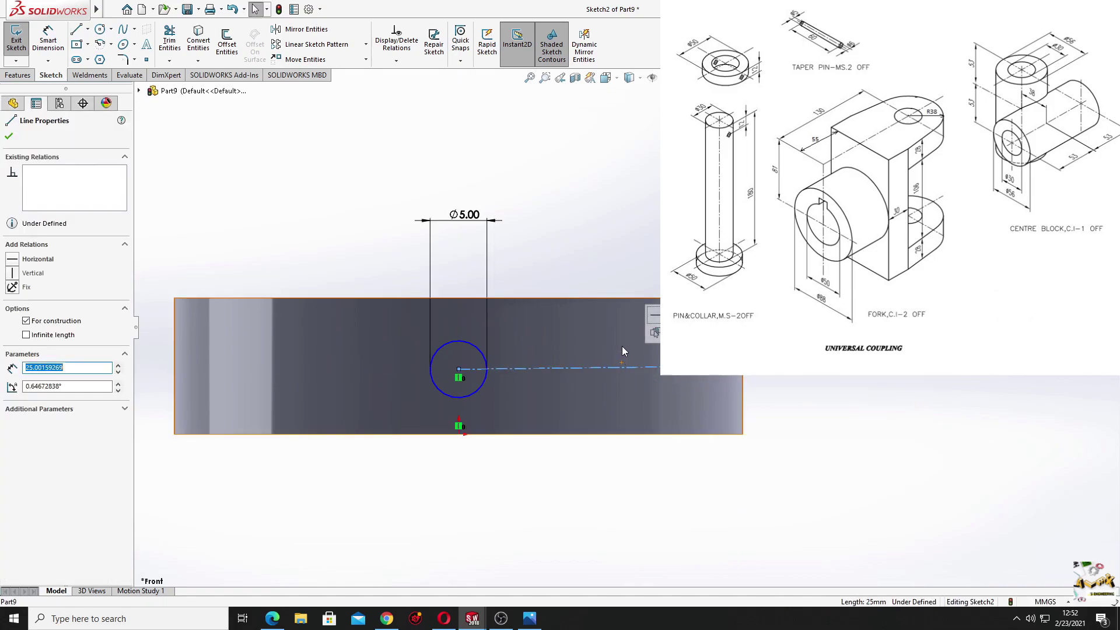
{"action": "left_click", "coordinate": [653, 320]}
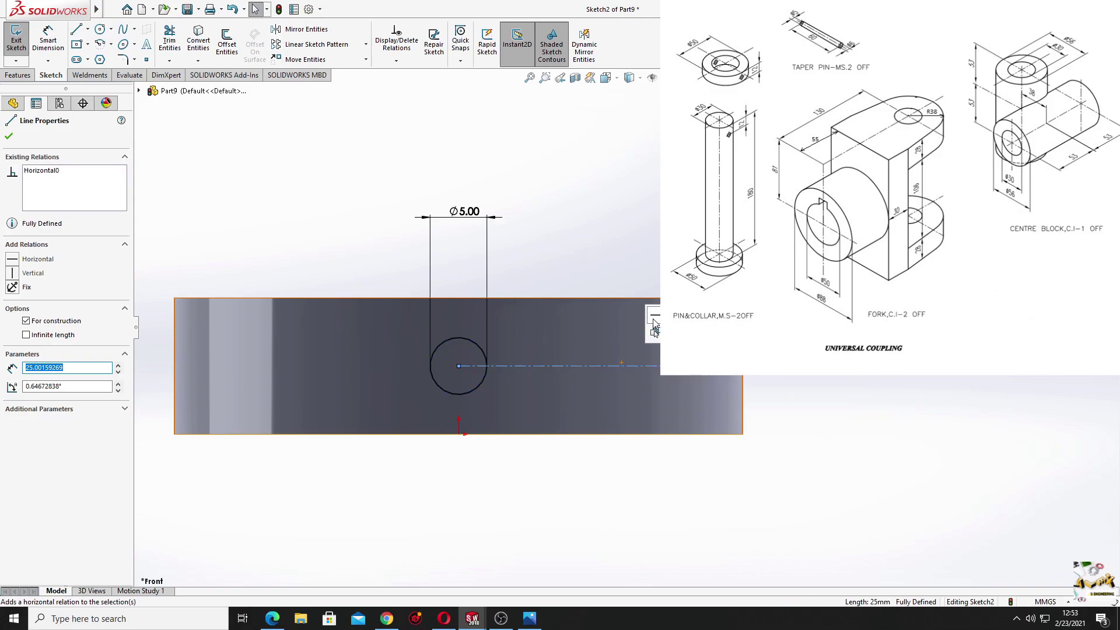
{"action": "left_click", "coordinate": [622, 251]}
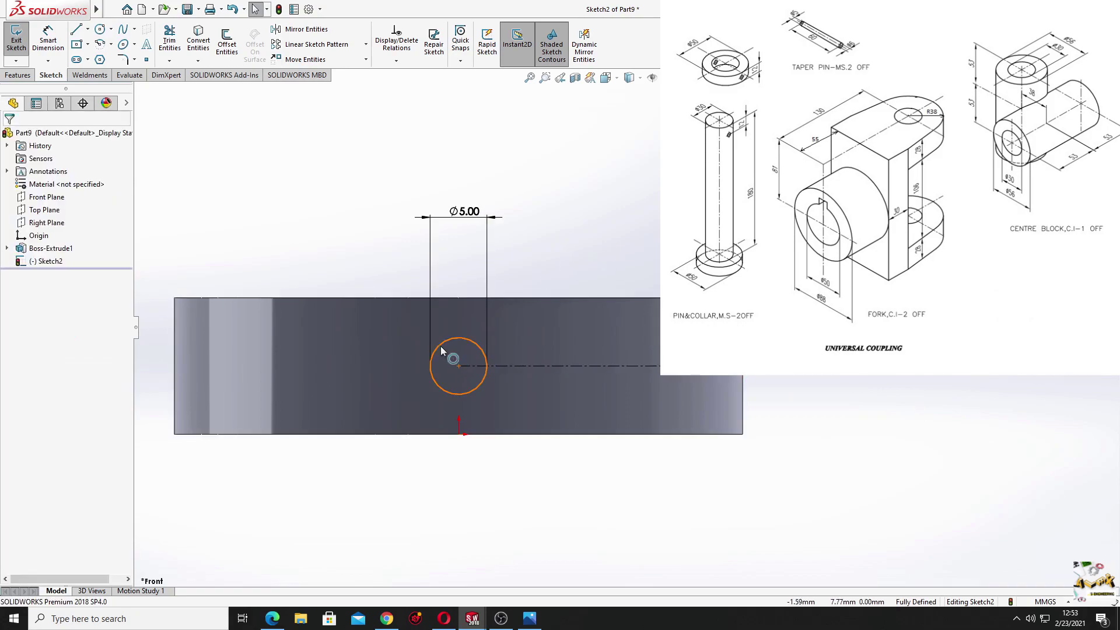
{"action": "left_click", "coordinate": [23, 75]}
- Cut the Ø5 circle Through All - Both directions to drill the cross hole through the collar
{"action": "left_click", "coordinate": [174, 42]}
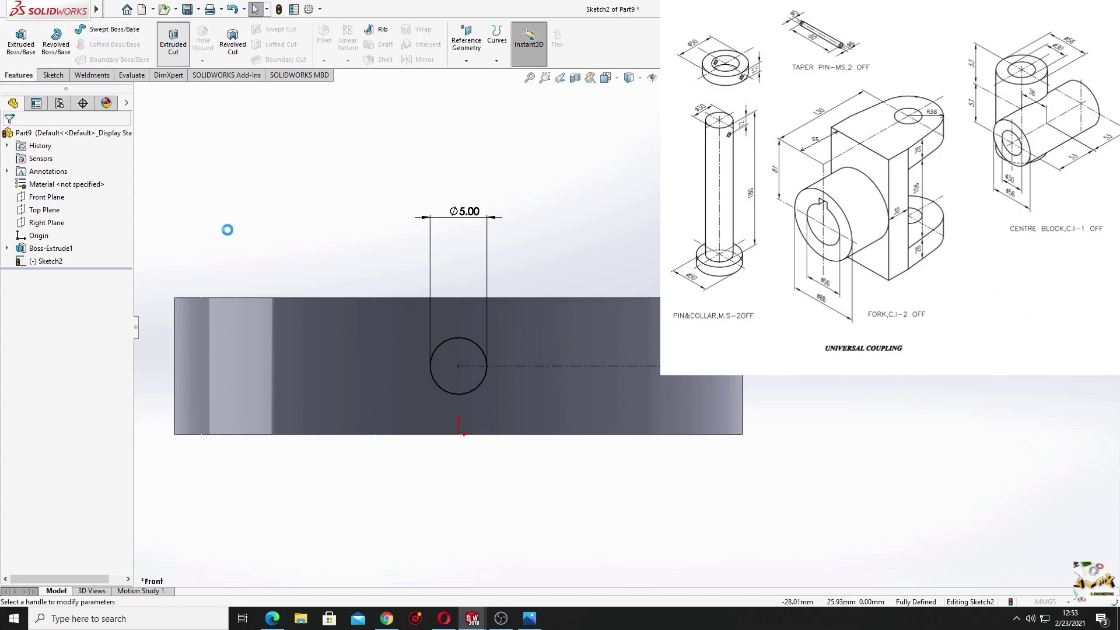
{"action": "left_click", "coordinate": [53, 207]}
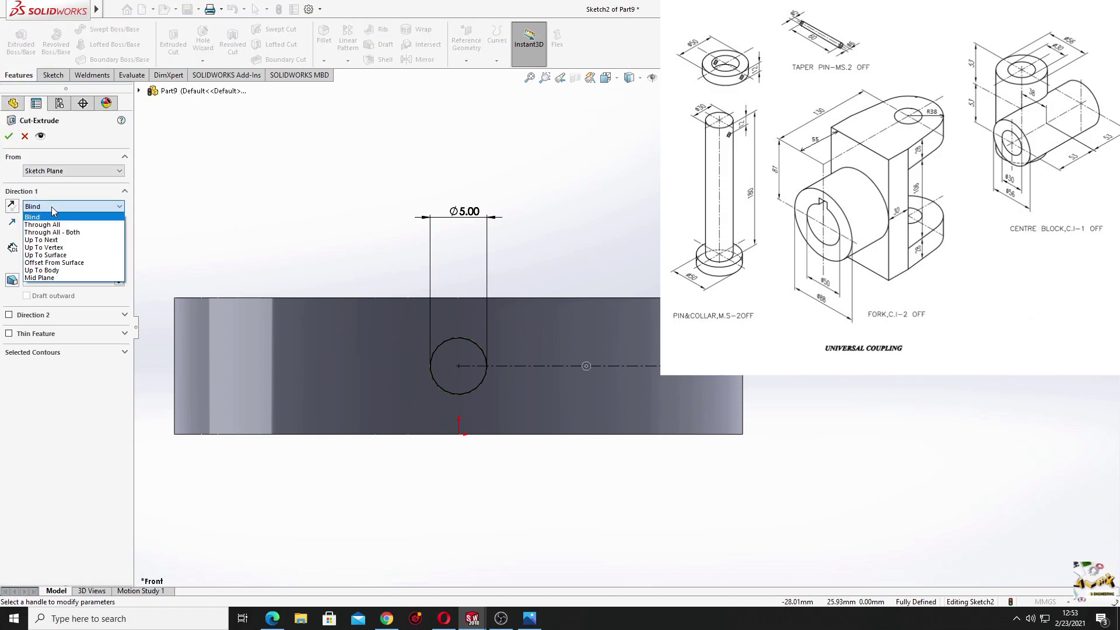
{"action": "left_click", "coordinate": [55, 233]}
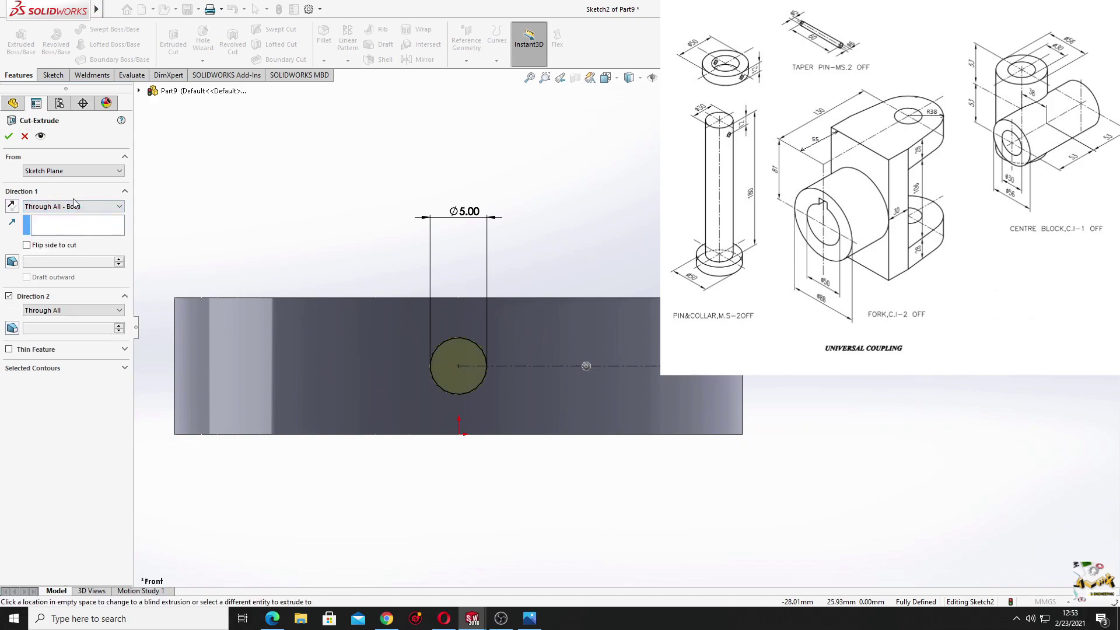
{"action": "left_click", "coordinate": [9, 136]}
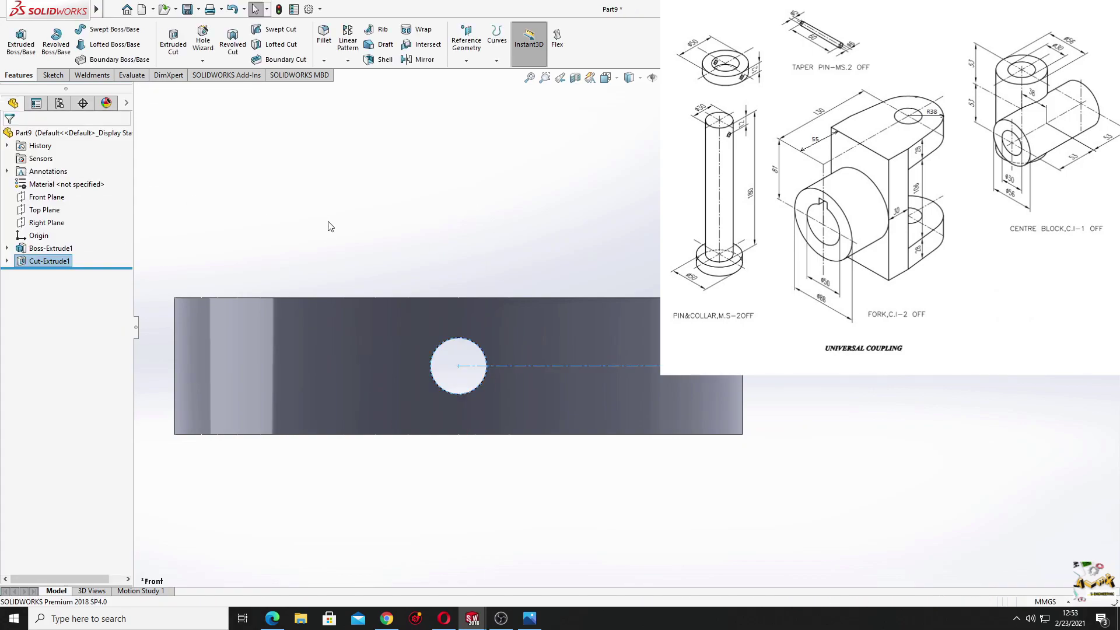
{"action": "mouse_move", "coordinate": [326, 315]}
{"action": "middle_mouse_down"}
{"action": "mouse_move", "coordinate": [370, 374]}
{"action": "mouse_move", "coordinate": [609, 458]}
{"action": "mouse_move", "coordinate": [285, 211]}
{"action": "middle_mouse_up"}
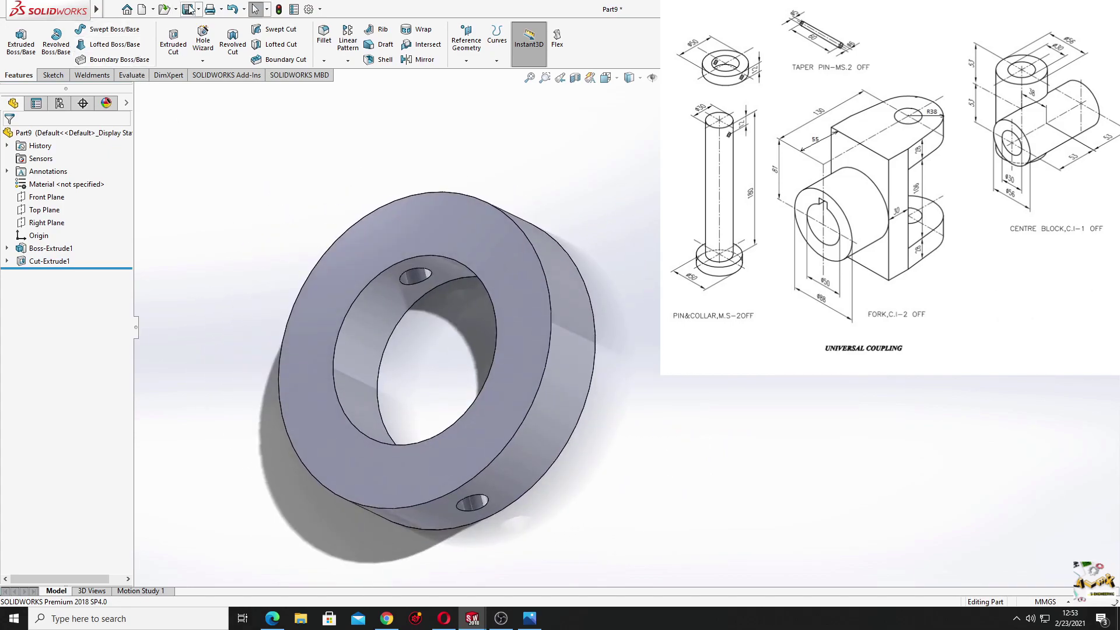
- Save the part as Collar1.SLDPRT after the name Collar is reported already open
{"action": "key", "text": "ctrl+s"}
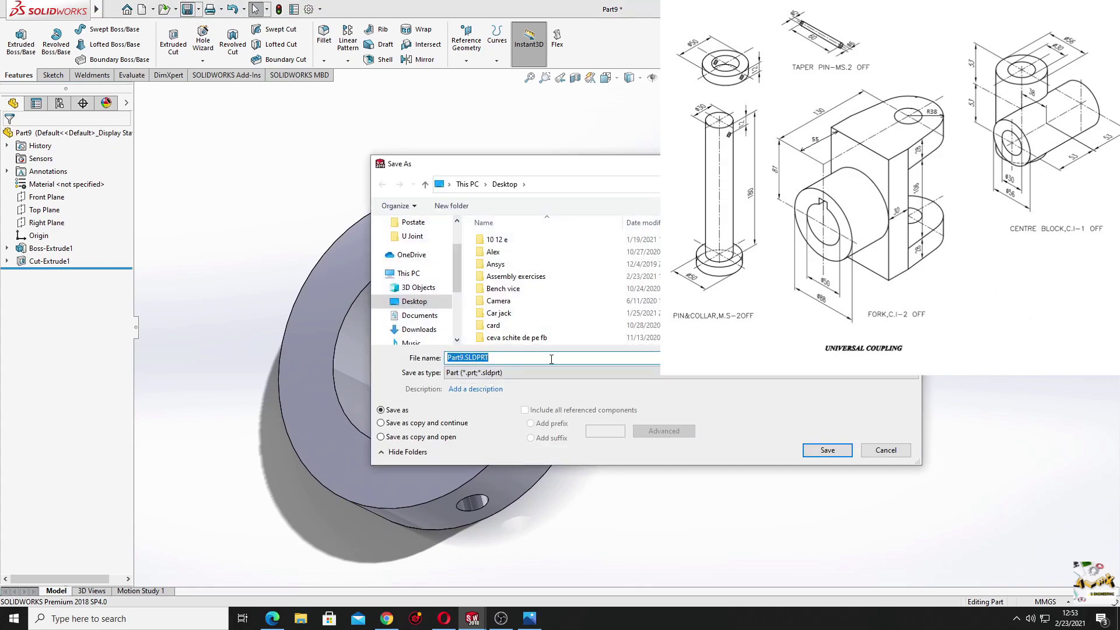
{"action": "type", "text": "Collar"}
{"action": "key", "text": "Return"}
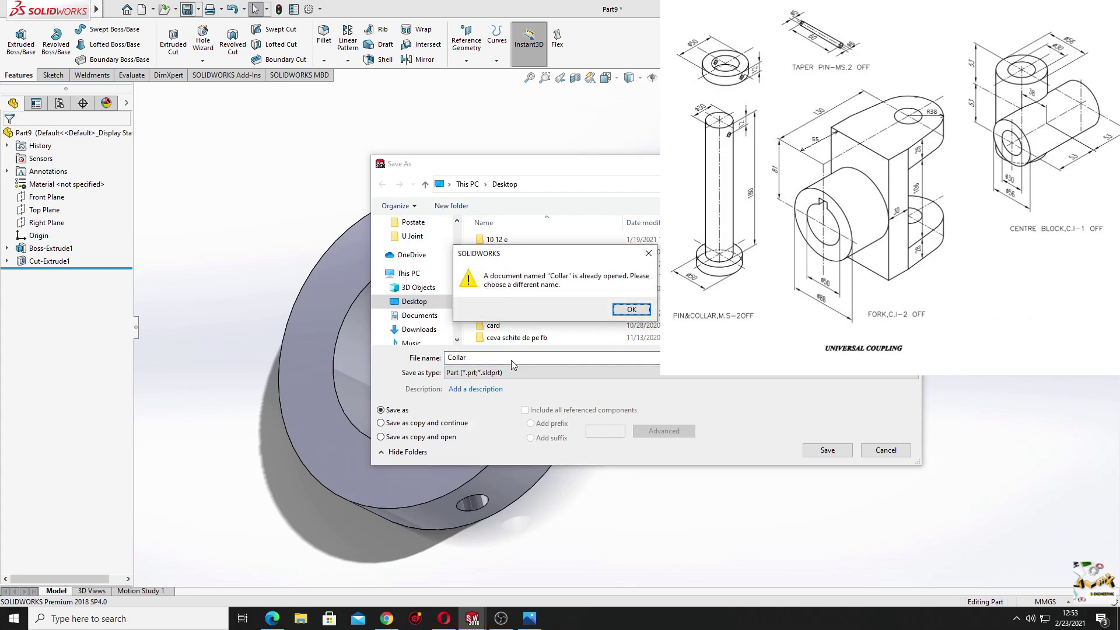
{"action": "key", "text": "Return"}
{"action": "left_click", "coordinate": [474, 358]}
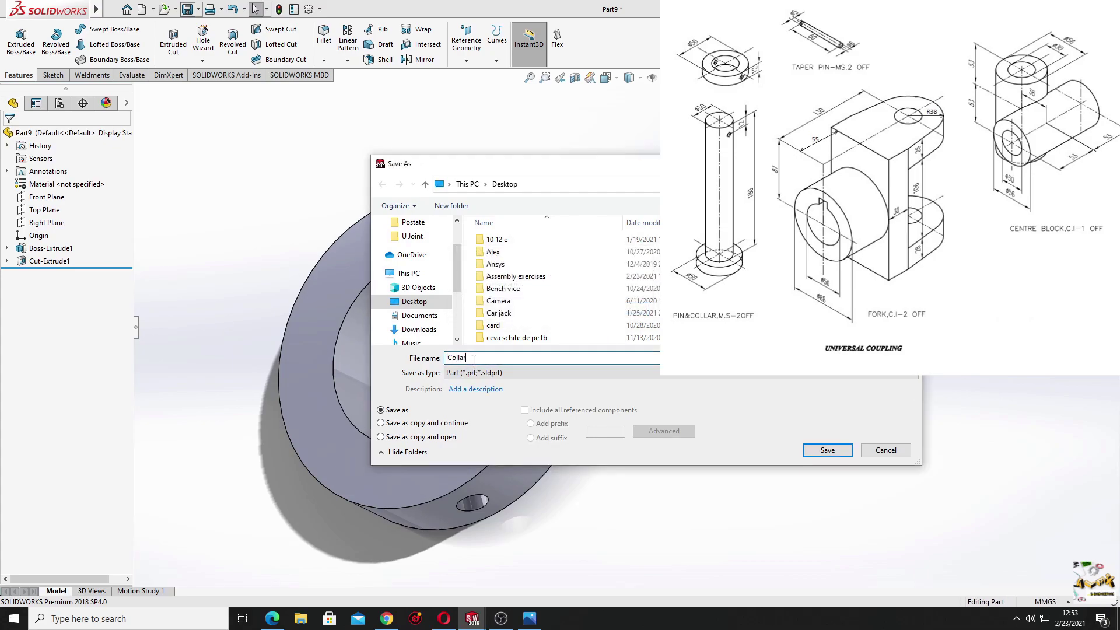
{"action": "type", "text": "1"}
{"action": "key", "text": "Return"}
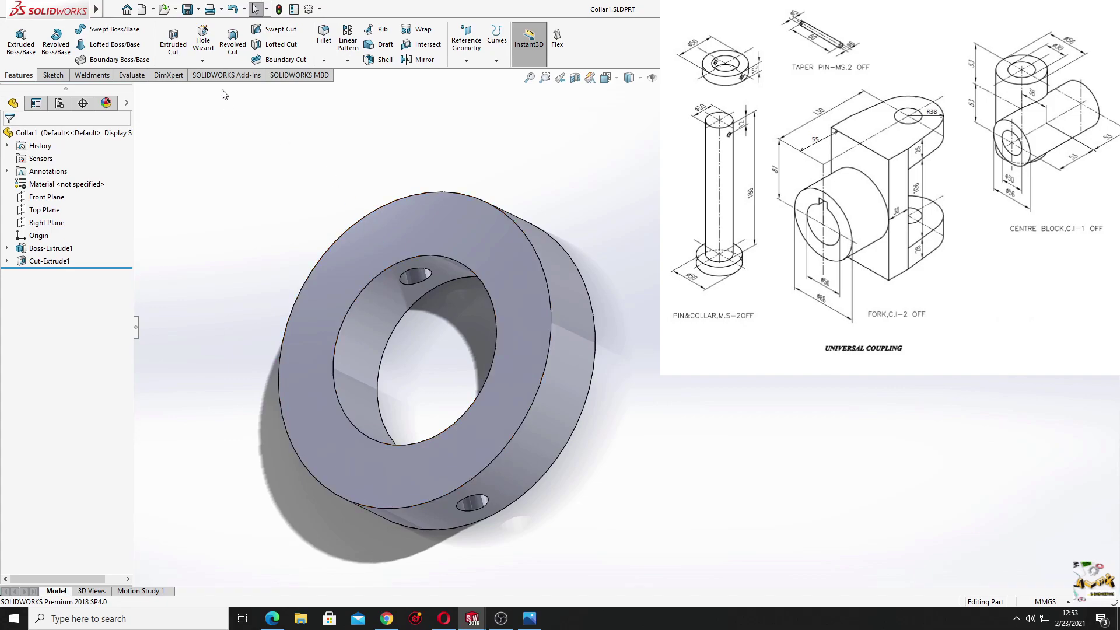
- Create a new part and sketch a circle centred at the origin on the Front Plane
{"action": "left_click", "coordinate": [140, 10]}
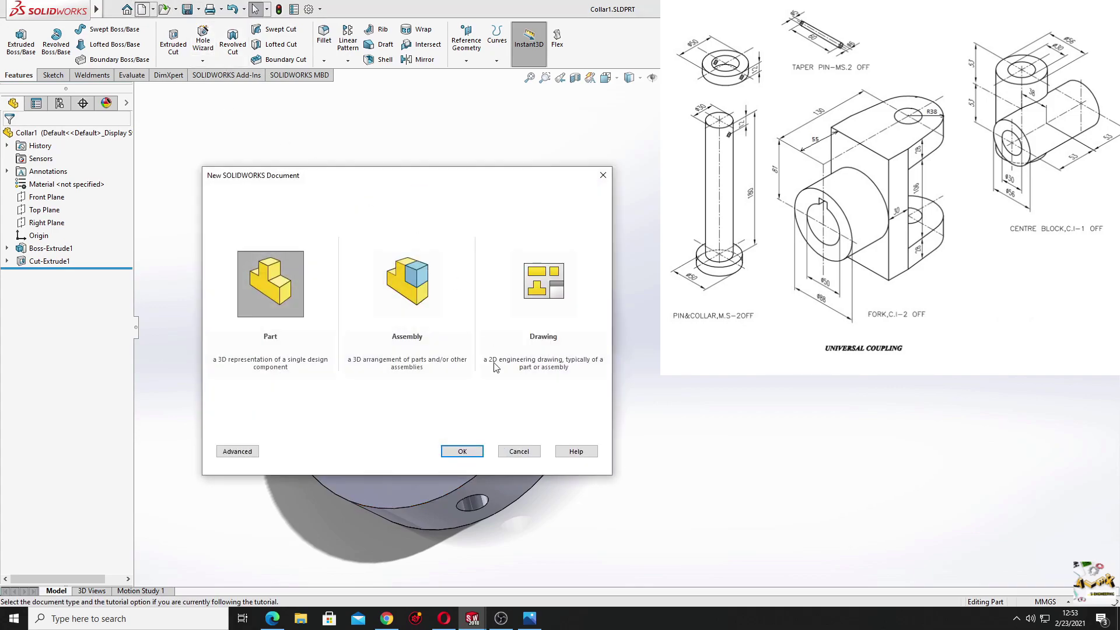
{"action": "left_click", "coordinate": [462, 453]}
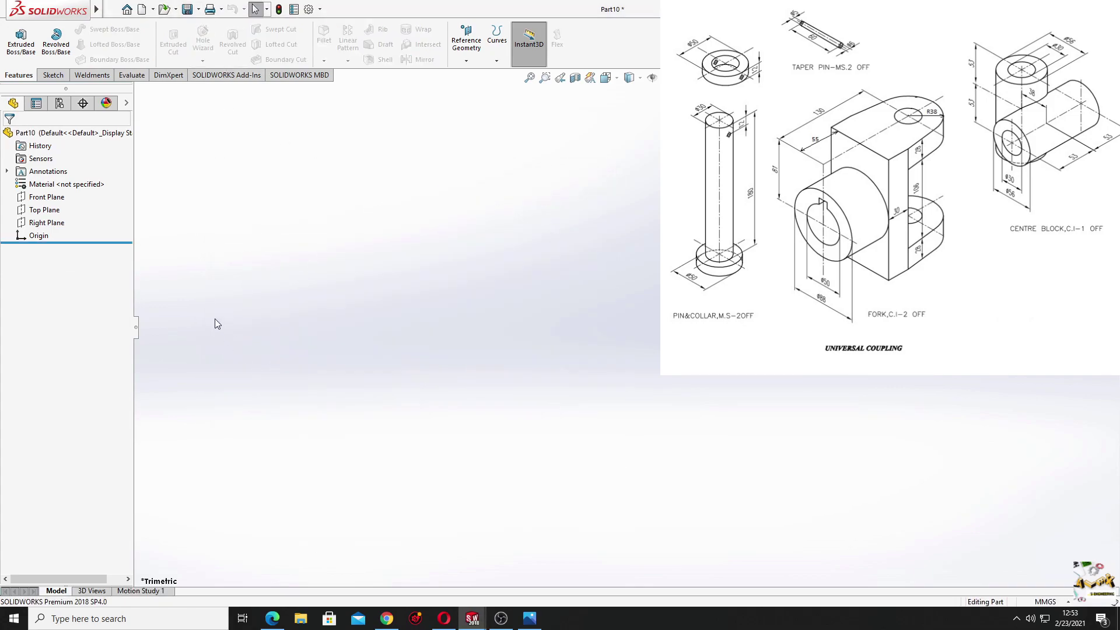
{"action": "left_click", "coordinate": [48, 197]}
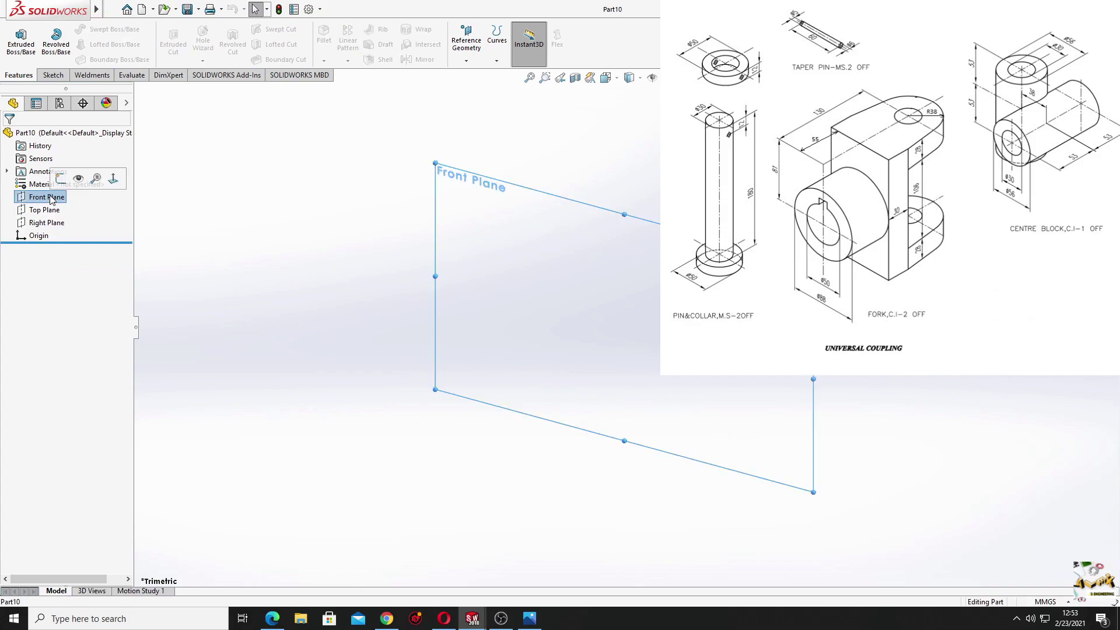
{"action": "left_click", "coordinate": [87, 182]}
{"action": "left_click", "coordinate": [441, 302]}
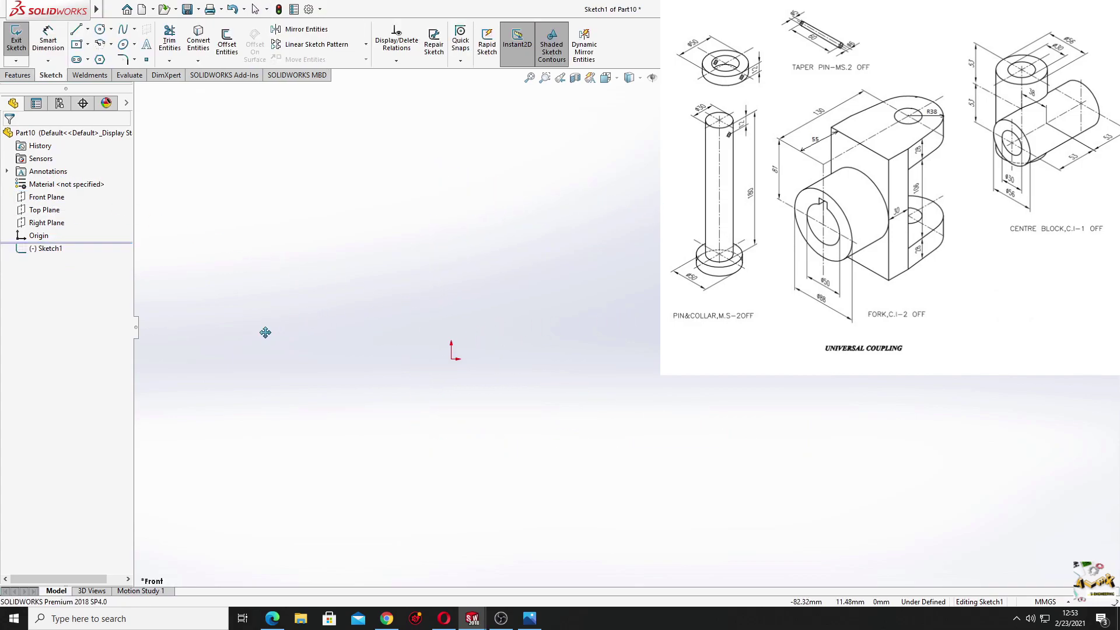
{"action": "left_click", "coordinate": [103, 34]}
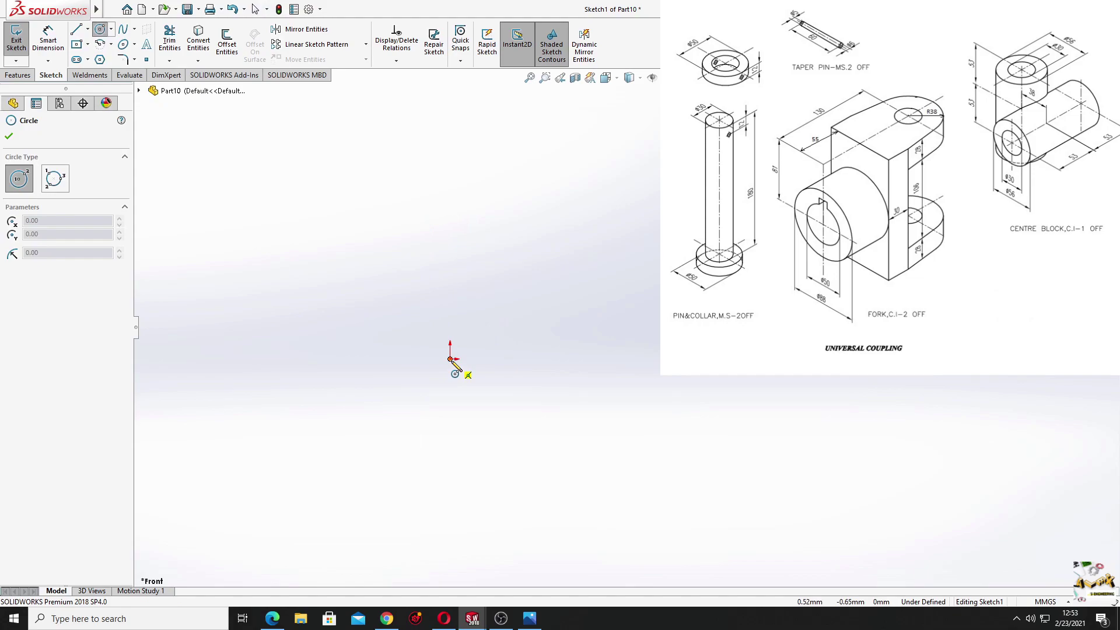
{"action": "left_click", "coordinate": [450, 360]}
{"action": "left_click", "coordinate": [508, 333]}
{"action": "key", "text": "Escape"}
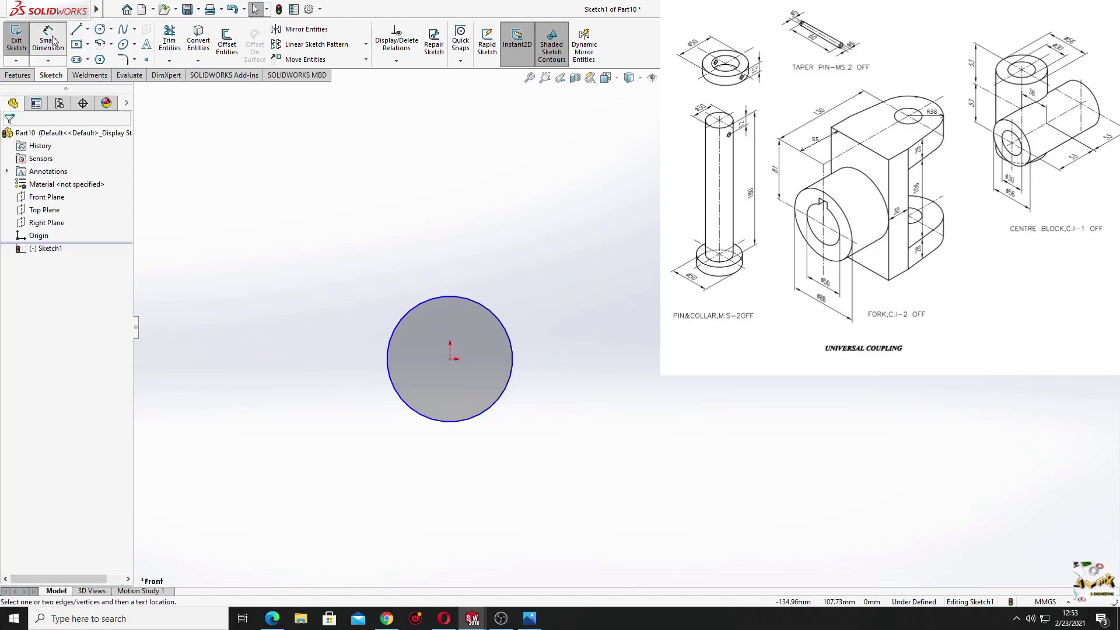
- Dimension the circle's diameter to 5 mm
{"action": "left_click", "coordinate": [53, 39]}
{"action": "left_click", "coordinate": [452, 297]}
{"action": "left_click", "coordinate": [451, 241]}
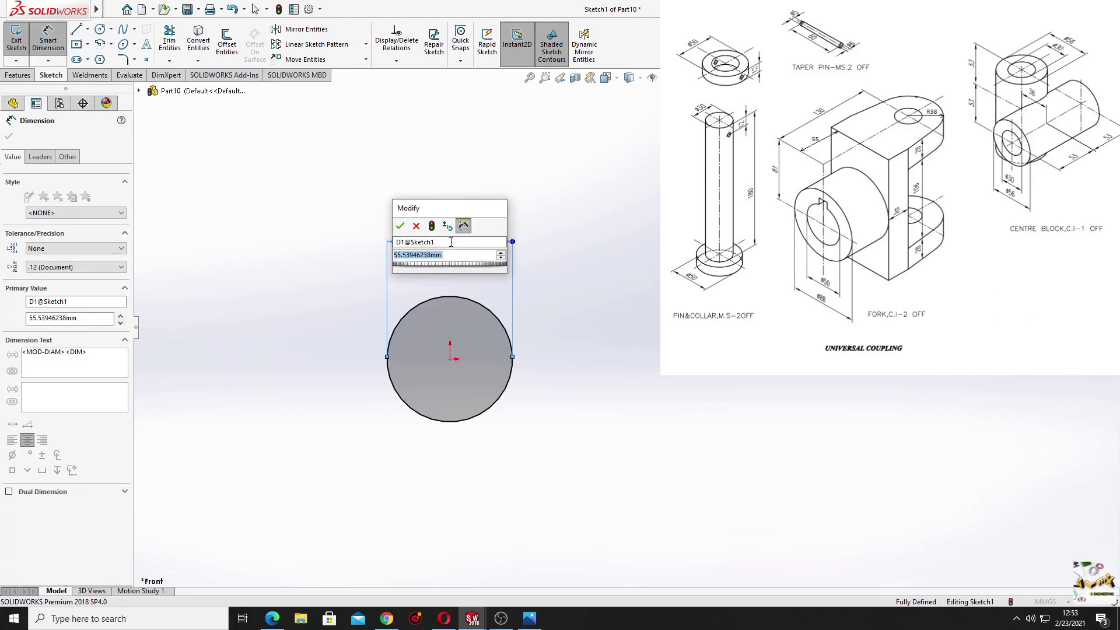
{"action": "type", "text": "5"}
{"action": "key", "text": "Return"}
{"action": "right_click", "coordinate": [201, 185]}
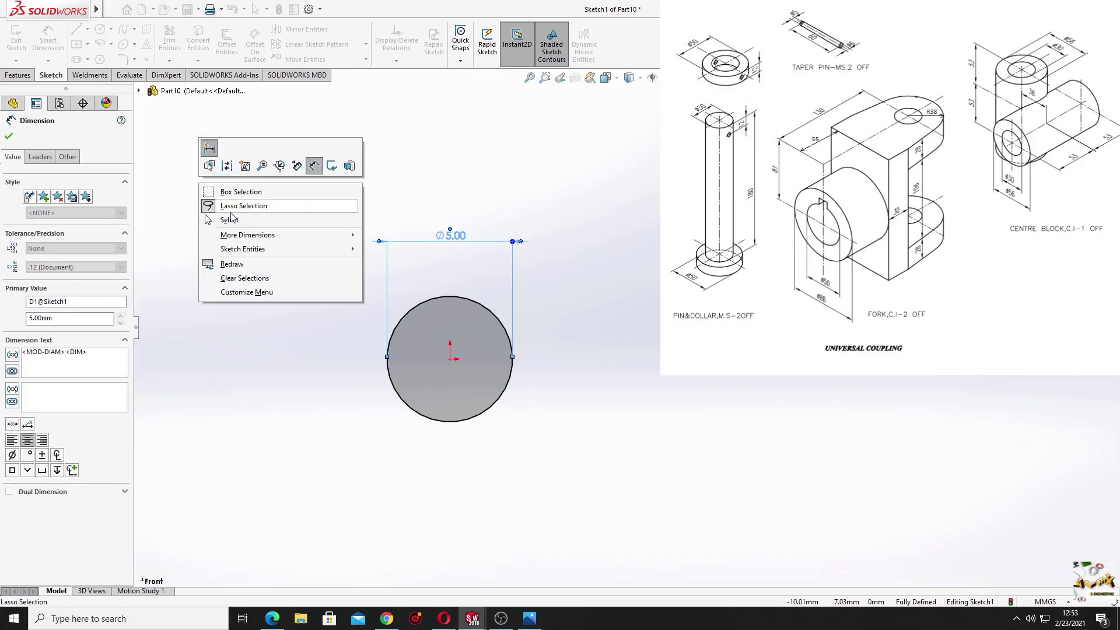
{"action": "left_click", "coordinate": [229, 219]}
- Extrude the circle 60 mm into a solid cylinder
{"action": "left_click", "coordinate": [17, 75]}
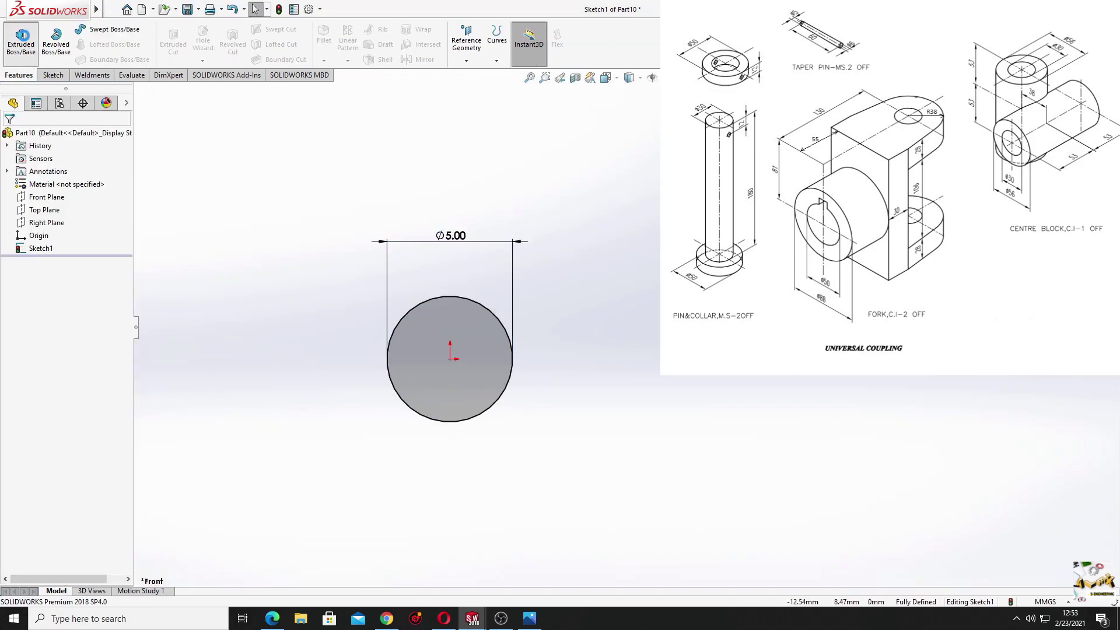
{"action": "left_click", "coordinate": [21, 38]}
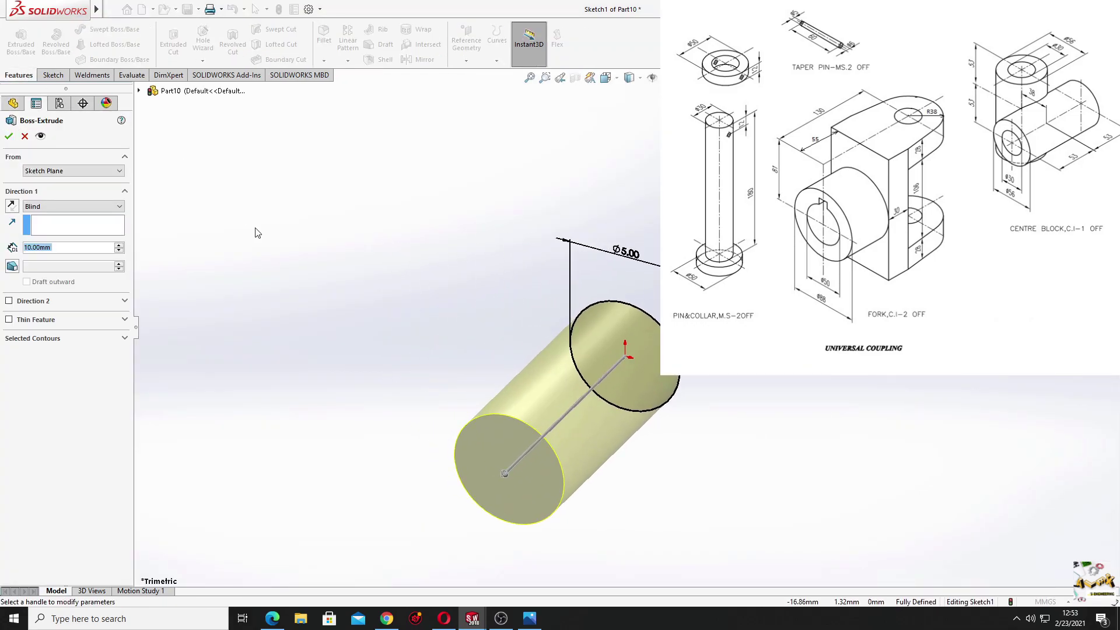
{"action": "type", "text": "60"}
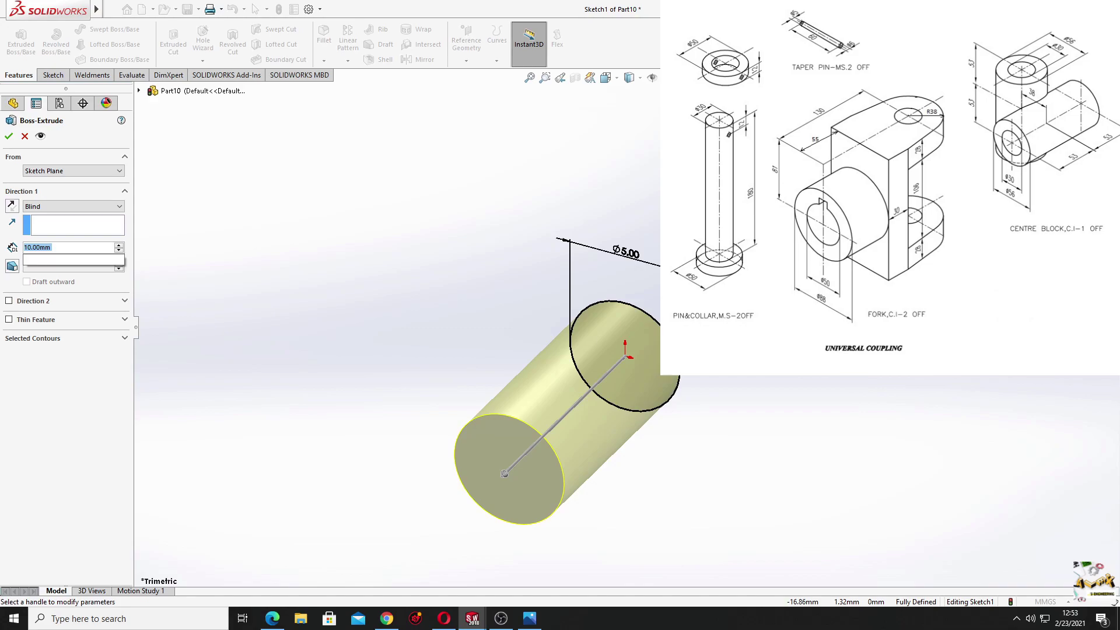
{"action": "key", "text": "Return"}
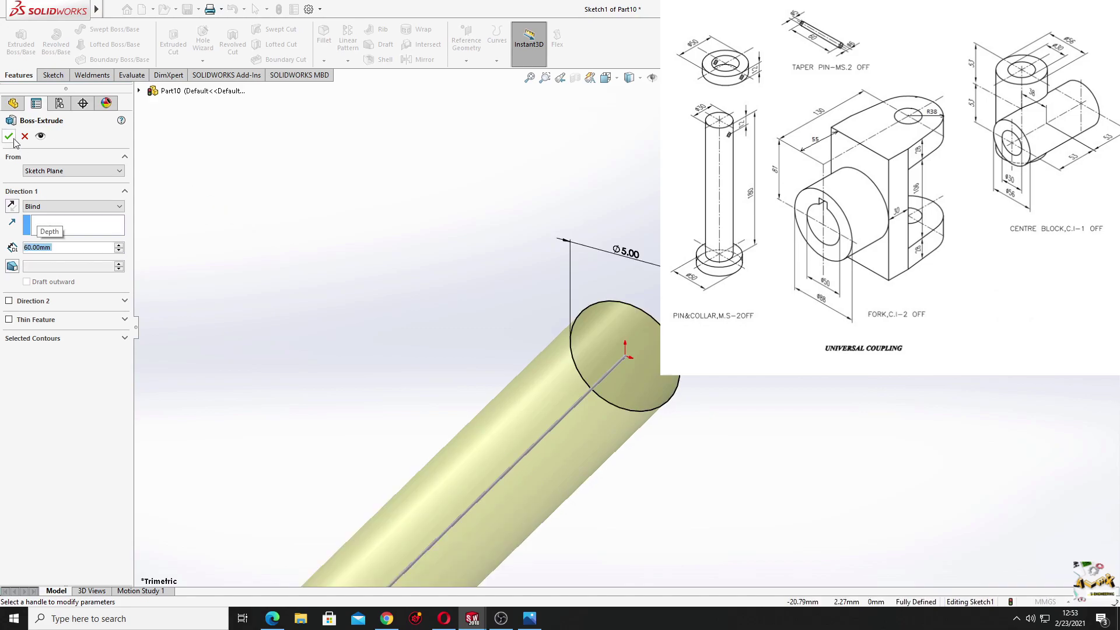
{"action": "left_click", "coordinate": [10, 137]}
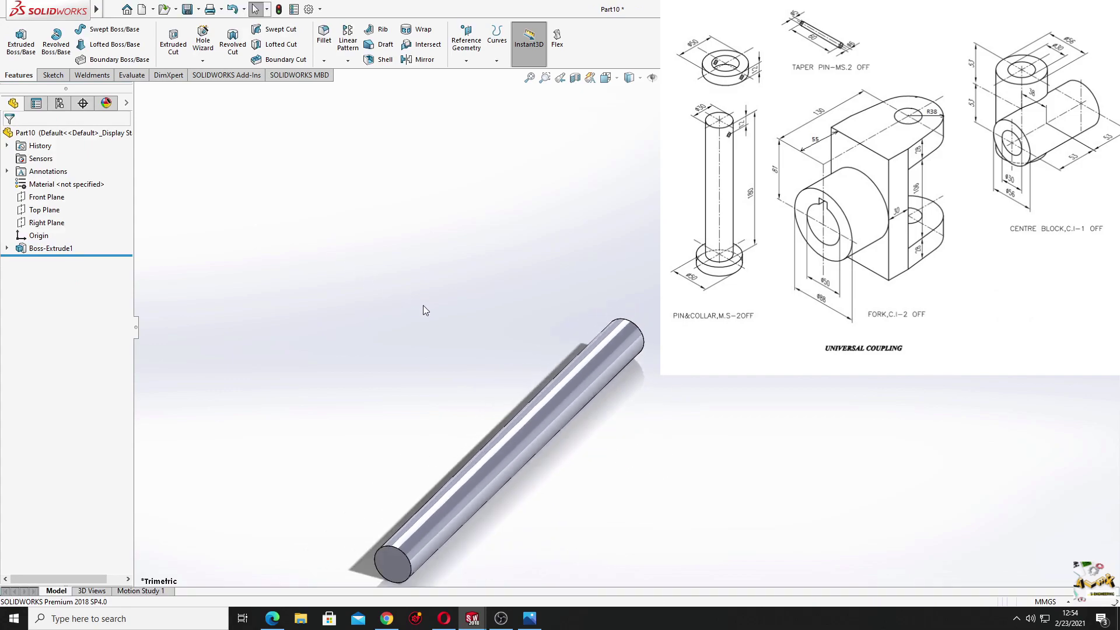
{"action": "middle_click_drag", "start_coordinate": [425, 309], "coordinate": [345, 219], "text": "ctrl"}
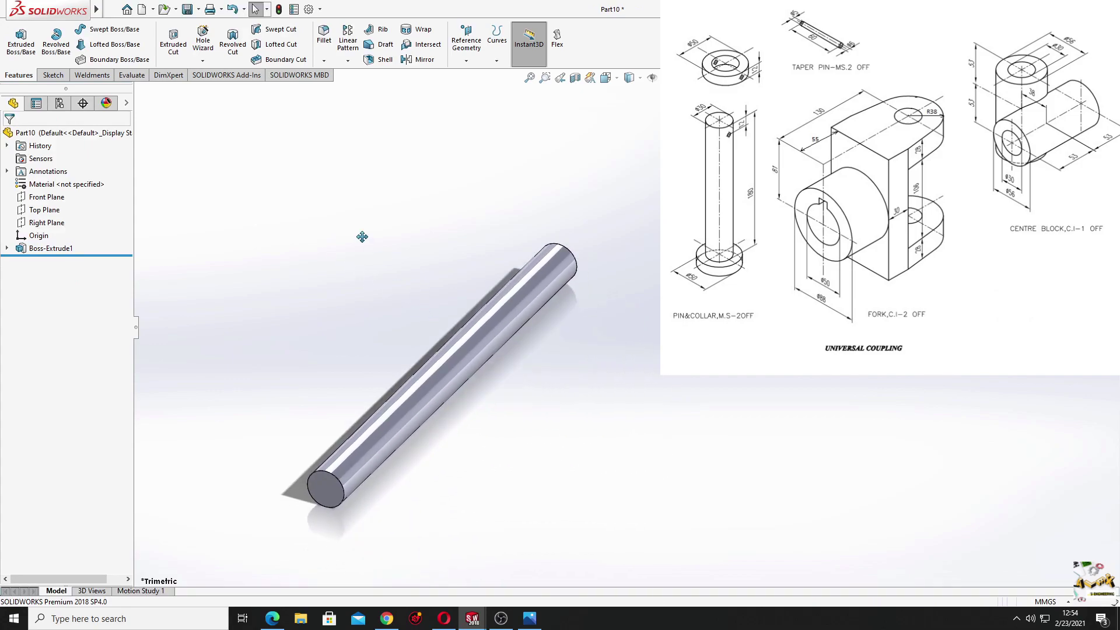
- Save the cylinder part as 'Tapeer pin1'
{"action": "left_click", "coordinate": [187, 10]}
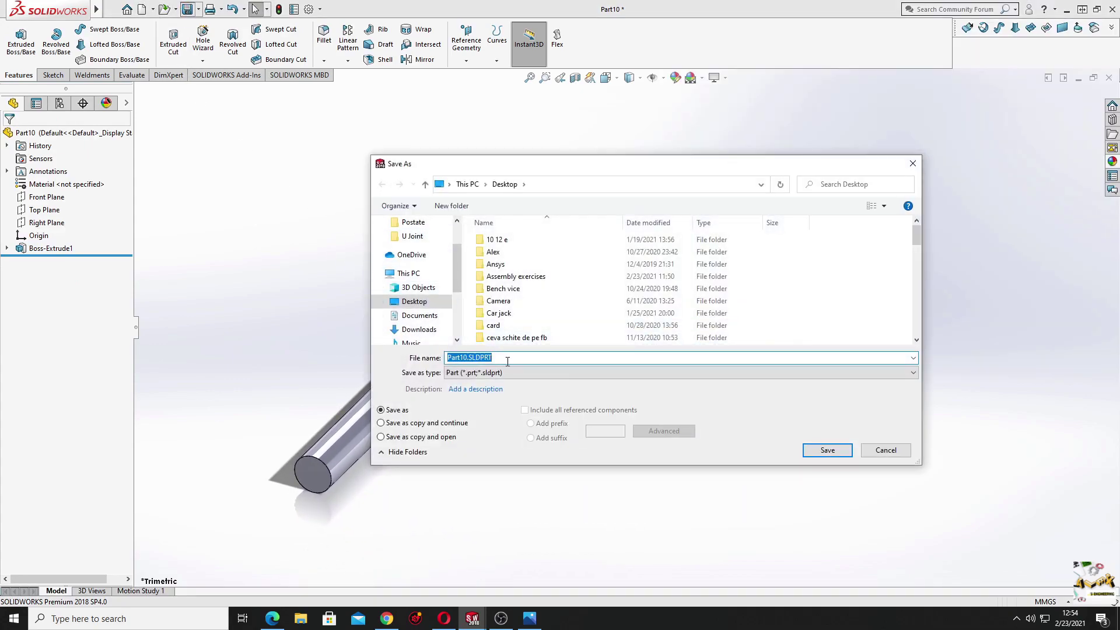
{"action": "type", "text": "Tapeer pin1"}
{"action": "key", "text": "Return"}
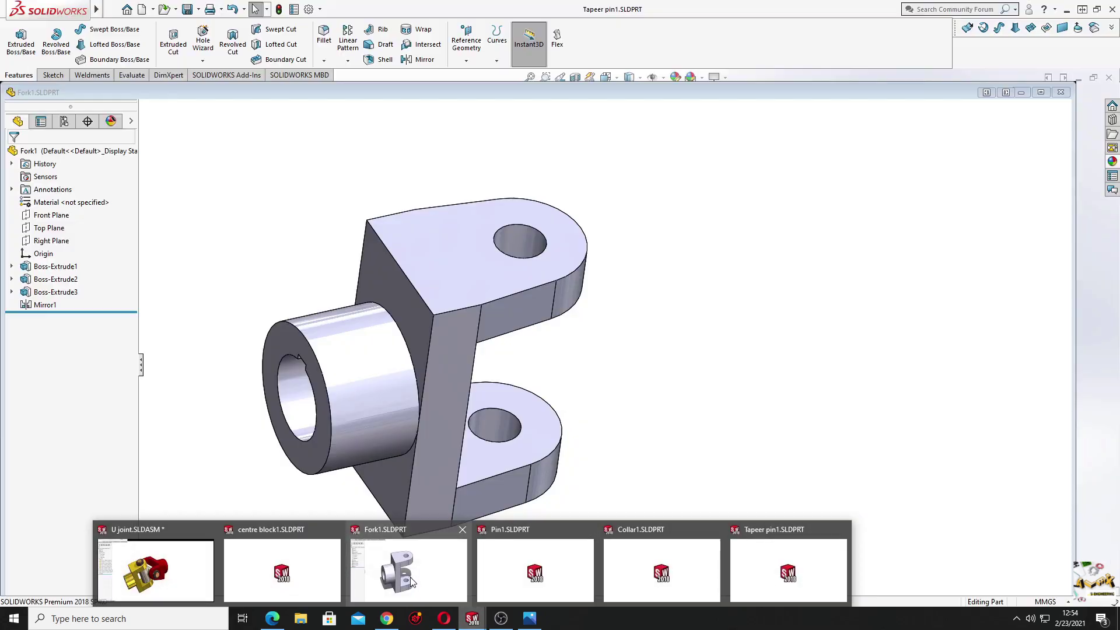
- Make a new assembly from the Fork1 part, placing the fork as the first component
{"action": "left_click", "coordinate": [411, 581]}
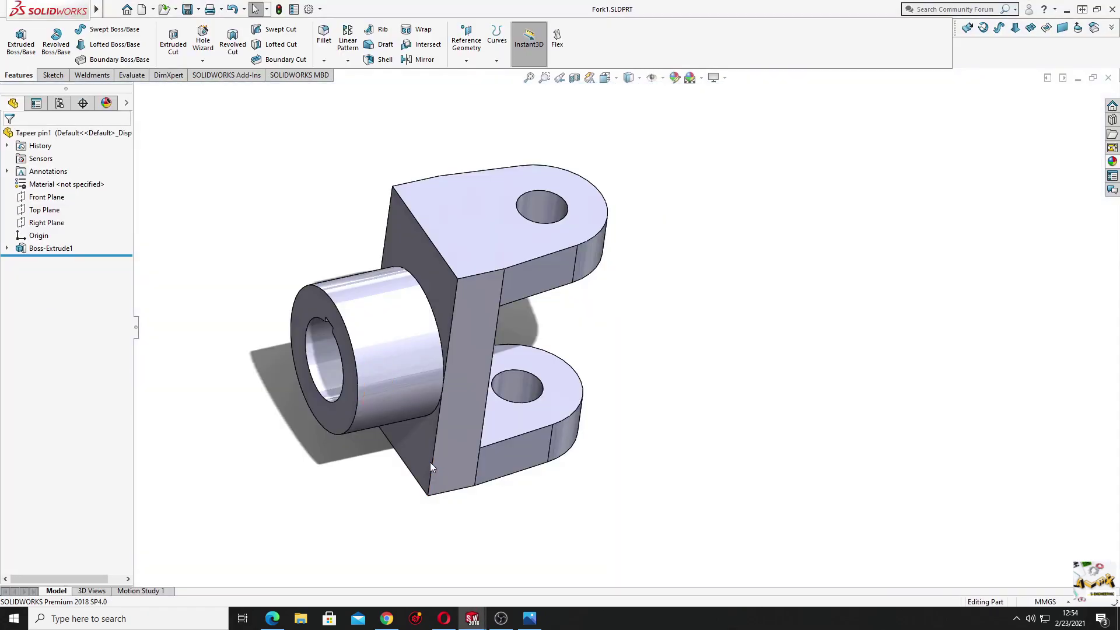
{"action": "mouse_move", "coordinate": [354, 500]}
{"action": "middle_mouse_down"}
{"action": "mouse_move", "coordinate": [315, 458]}
{"action": "mouse_move", "coordinate": [290, 309]}
{"action": "mouse_move", "coordinate": [342, 495]}
{"action": "middle_mouse_up"}
{"action": "mouse_move", "coordinate": [96, 9]}
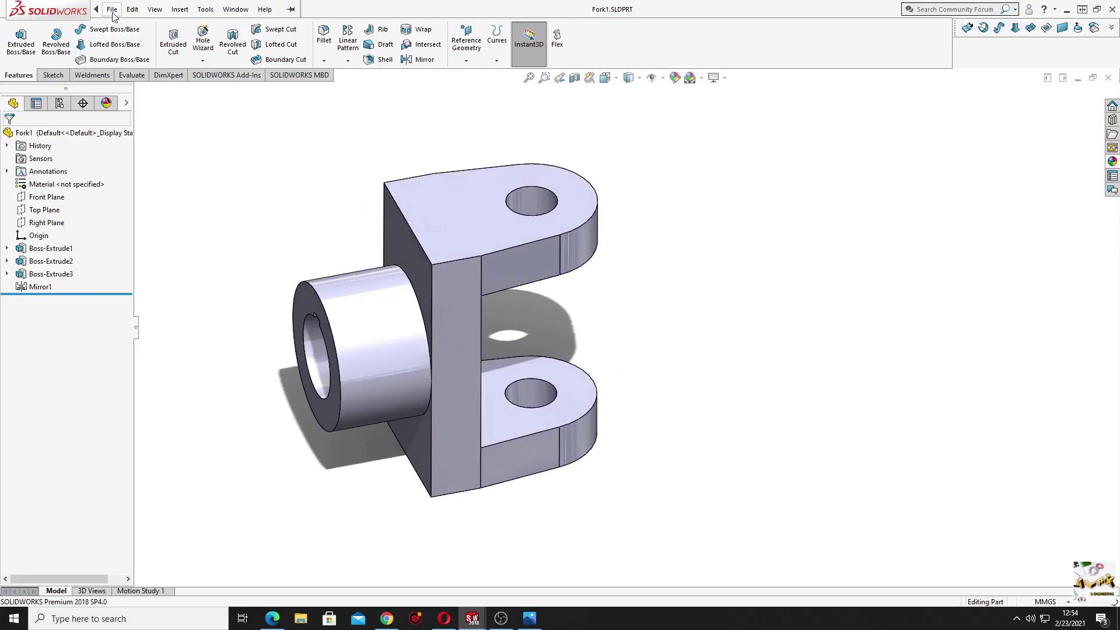
{"action": "left_click", "coordinate": [112, 10]}
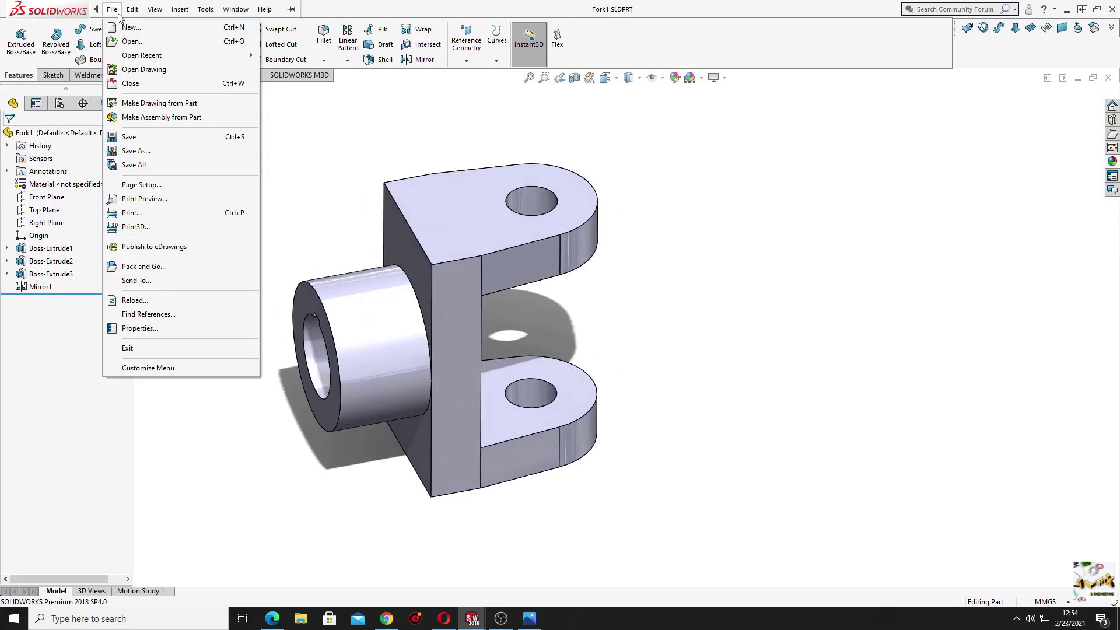
{"action": "left_click", "coordinate": [157, 117]}
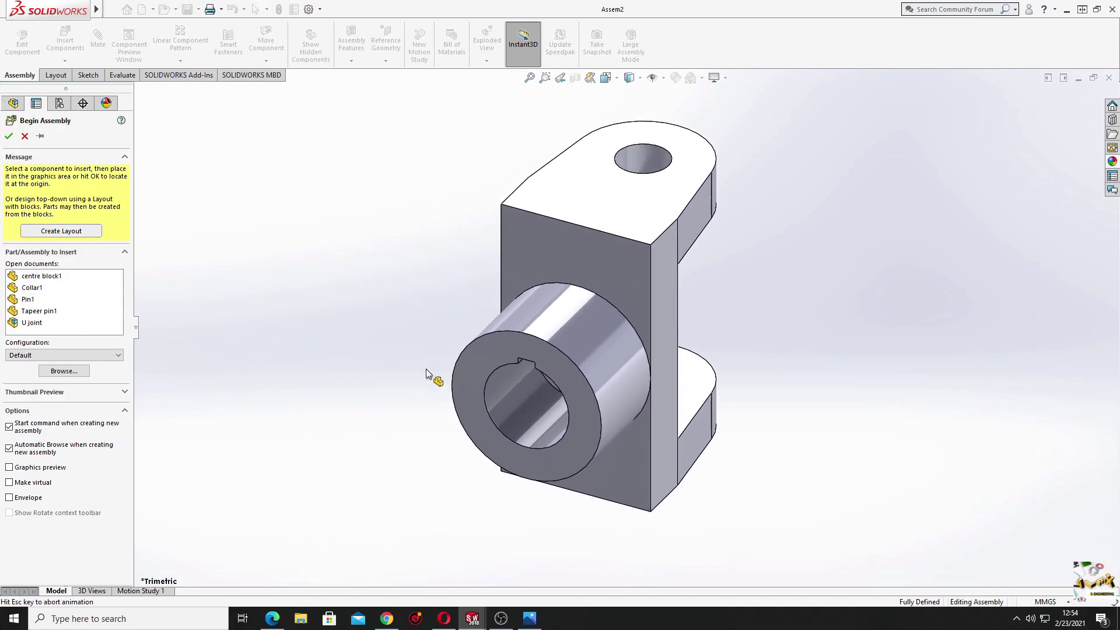
{"action": "left_click", "coordinate": [426, 369]}
{"action": "mouse_move", "coordinate": [464, 369]}
{"action": "middle_mouse_down"}
{"action": "mouse_move", "coordinate": [303, 290]}
{"action": "mouse_move", "coordinate": [556, 212]}
{"action": "middle_mouse_up"}
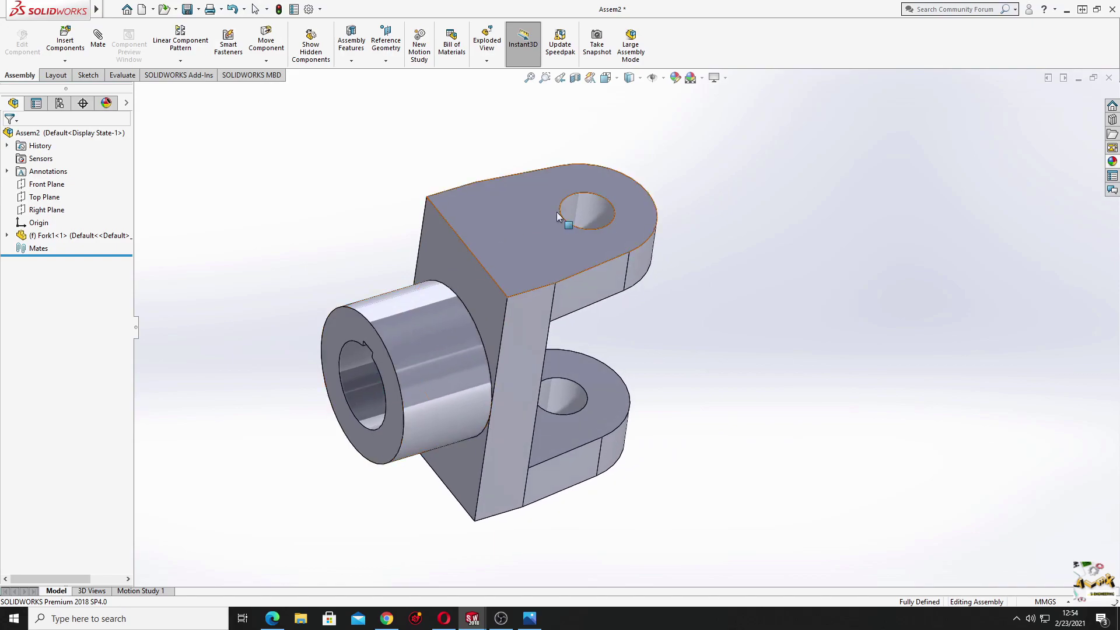
- Apply the Plain White scene and reposition the fork in the view
{"action": "left_click", "coordinate": [702, 78]}
{"action": "left_click", "coordinate": [711, 108]}
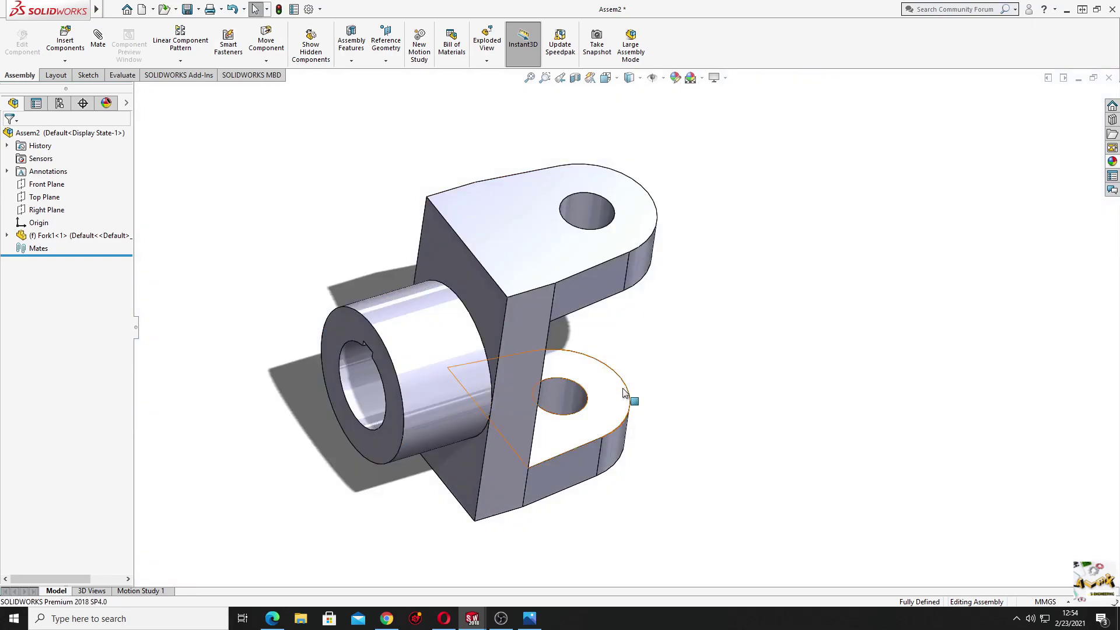
{"action": "mouse_move", "coordinate": [623, 393]}
{"action": "middle_mouse_down"}
{"action": "mouse_move", "coordinate": [545, 327]}
{"action": "mouse_move", "coordinate": [612, 359]}
{"action": "mouse_move", "coordinate": [493, 363]}
{"action": "mouse_move", "coordinate": [525, 374]}
{"action": "middle_mouse_up"}
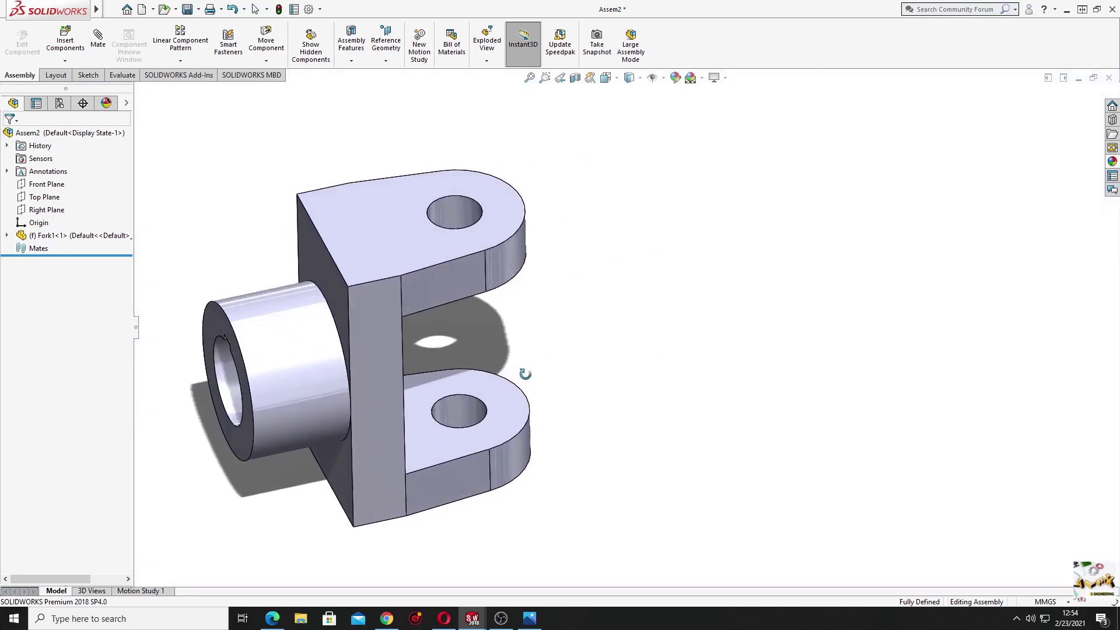
{"action": "scroll", "coordinate": [605, 351], "scroll_direction": "up", "scroll_amount": 2}
{"action": "middle_click_drag", "start_coordinate": [605, 350], "coordinate": [533, 368], "text": "ctrl"}
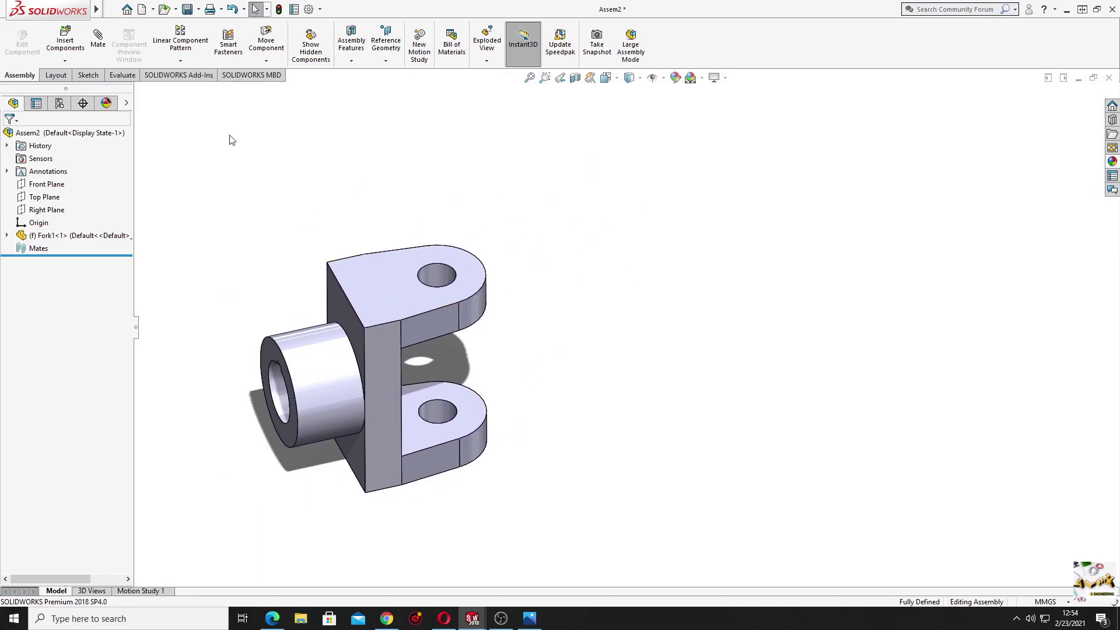
- Insert centre block1, Collar1, Pin1 and Tapeer pin1 beside the fork
{"action": "left_click", "coordinate": [65, 40]}
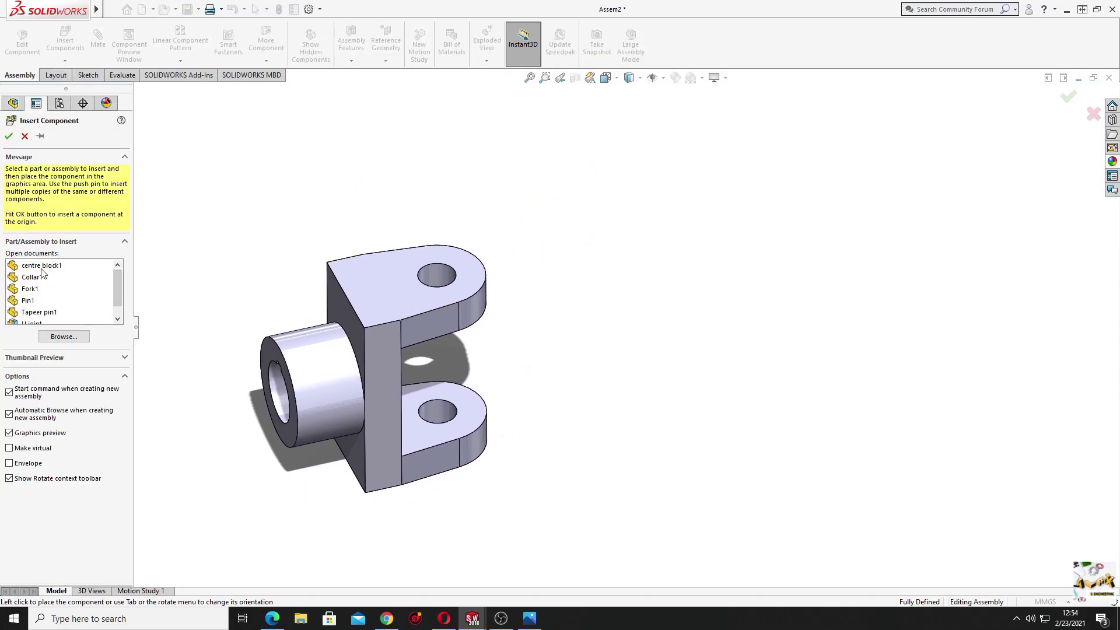
{"action": "left_click", "coordinate": [41, 267]}
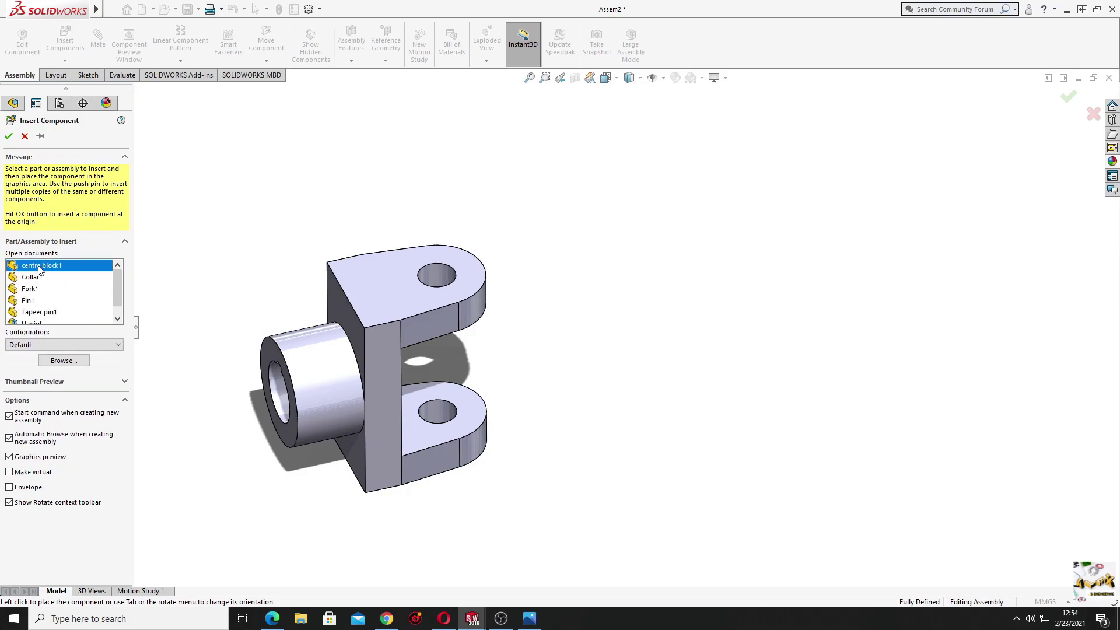
{"action": "left_click", "coordinate": [35, 279], "text": "ctrl"}
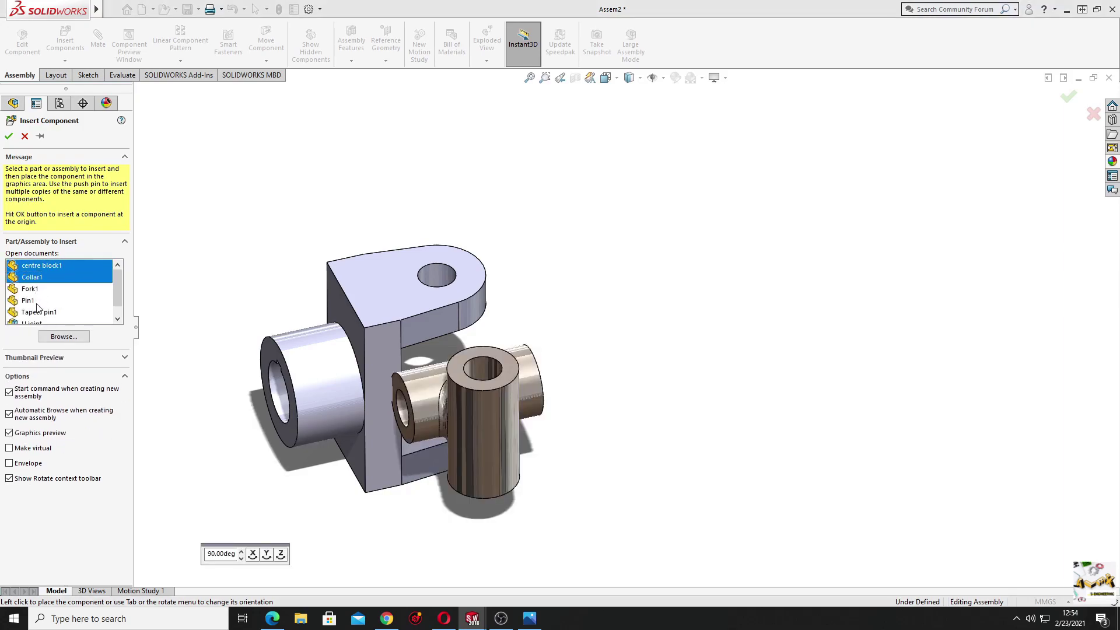
{"action": "left_click", "coordinate": [28, 301], "text": "ctrl"}
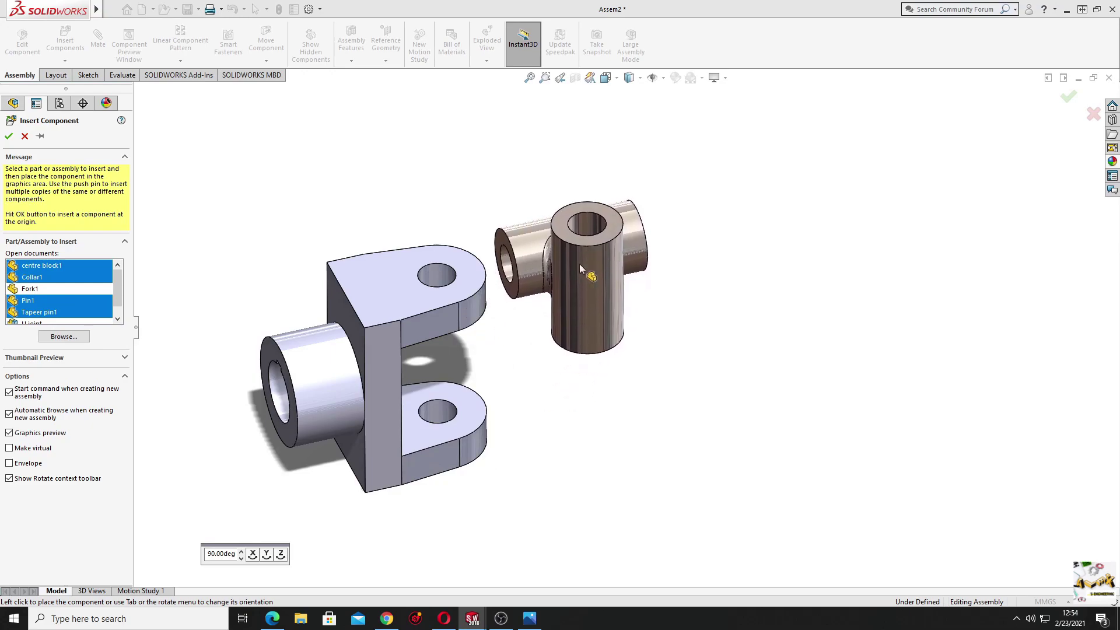
{"action": "left_click", "coordinate": [580, 264]}
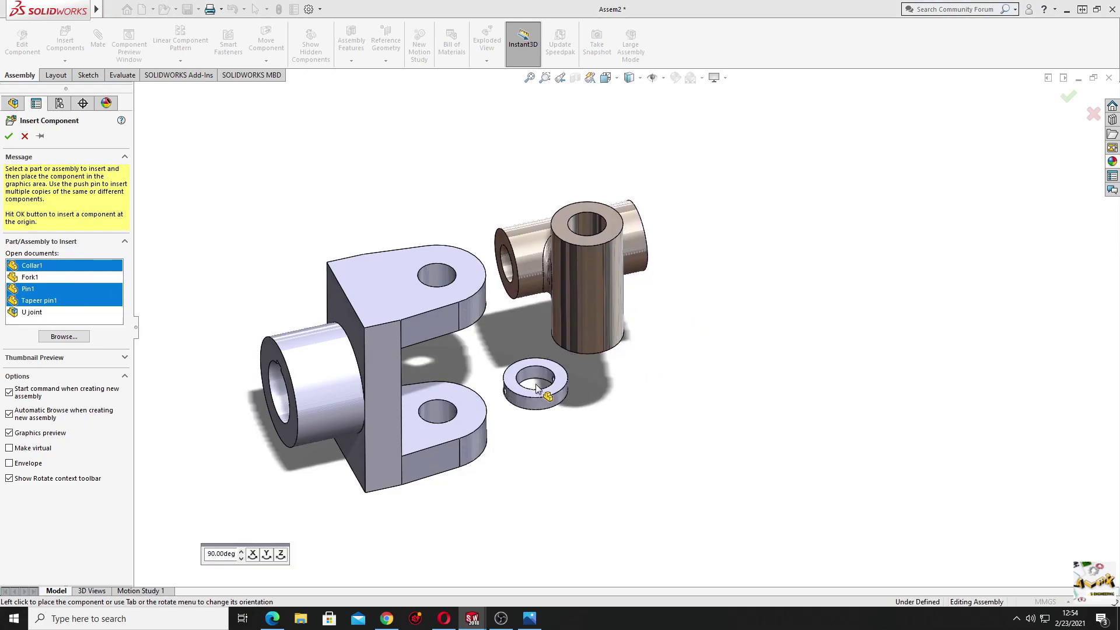
{"action": "left_click", "coordinate": [545, 400]}
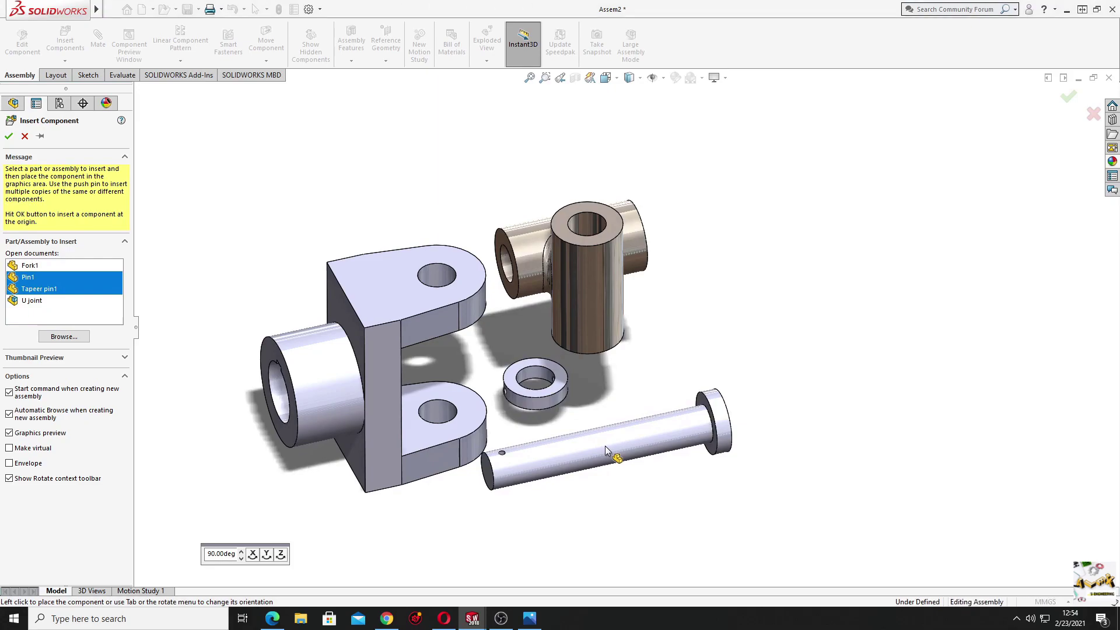
{"action": "left_click", "coordinate": [543, 429]}
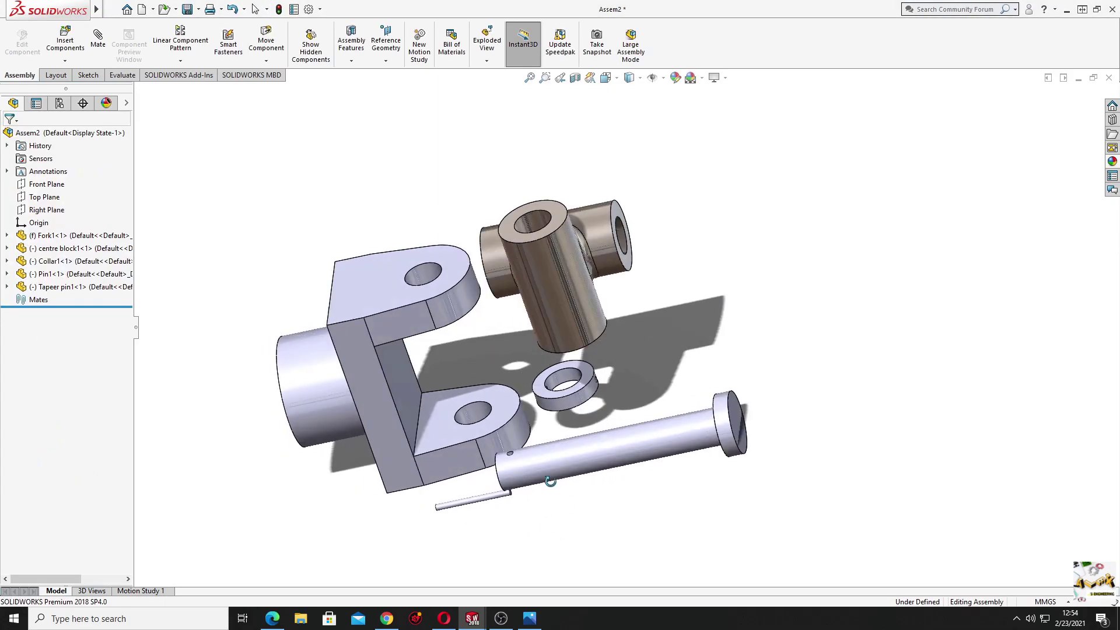
{"action": "middle_click_drag", "start_coordinate": [575, 504], "coordinate": [569, 470]}
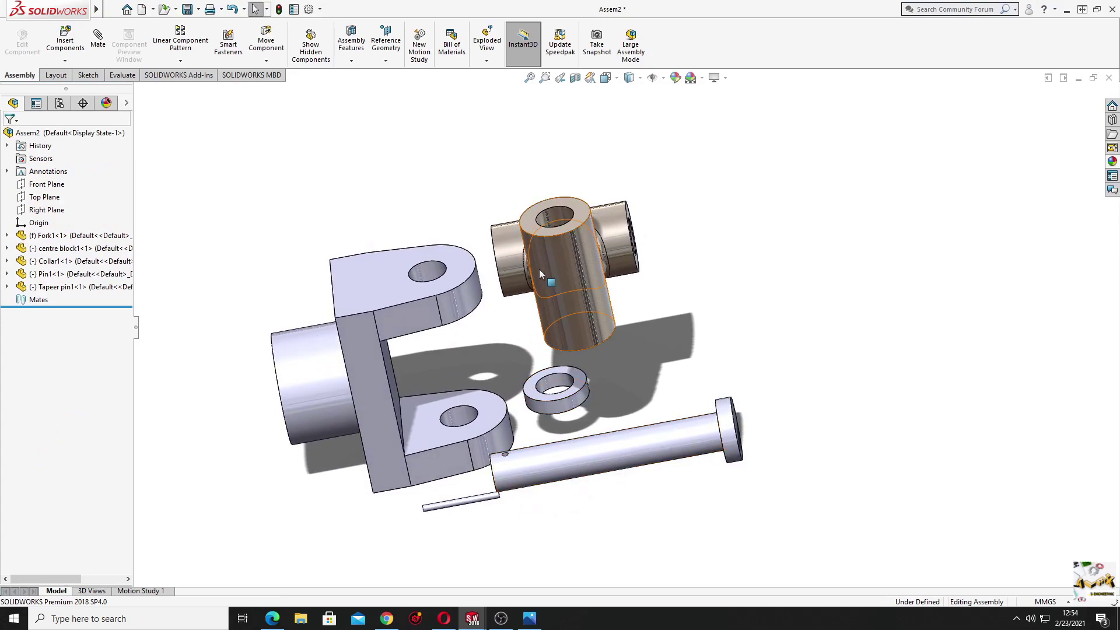
- Mate the centre block concentric with the fork's hole and flush against its inner face
{"action": "left_click", "coordinate": [555, 218]}
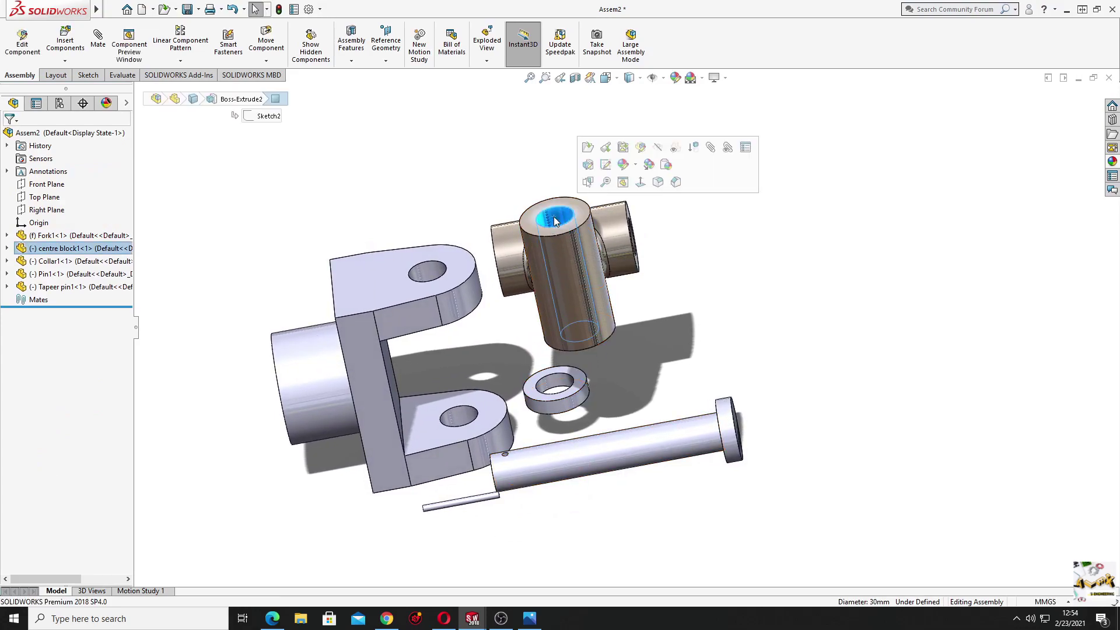
{"action": "left_click", "coordinate": [430, 272], "text": "ctrl"}
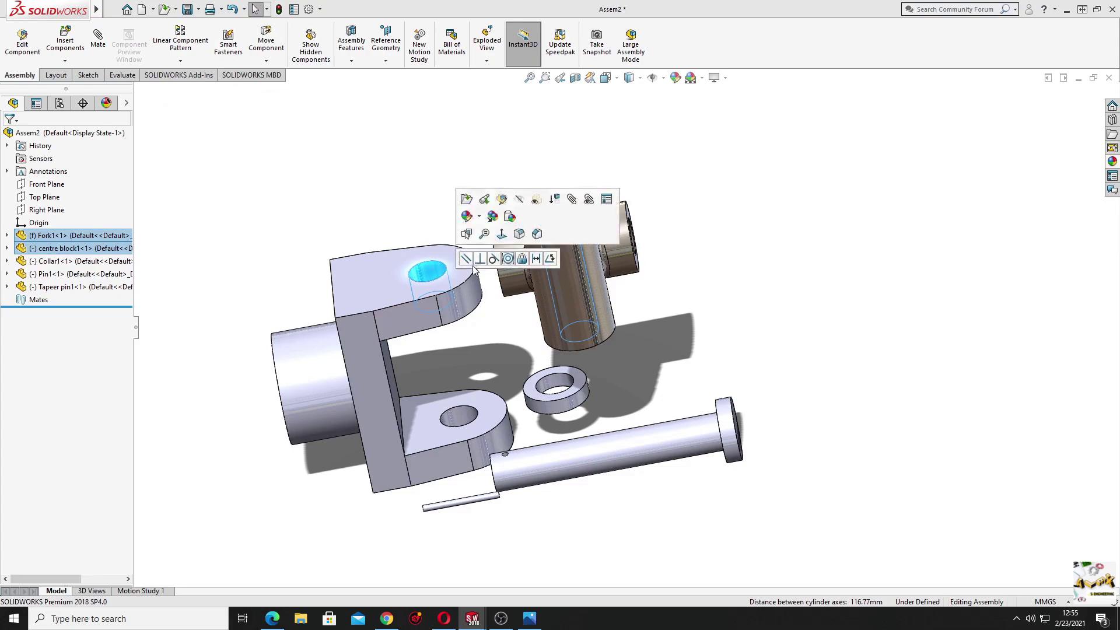
{"action": "left_click", "coordinate": [509, 259]}
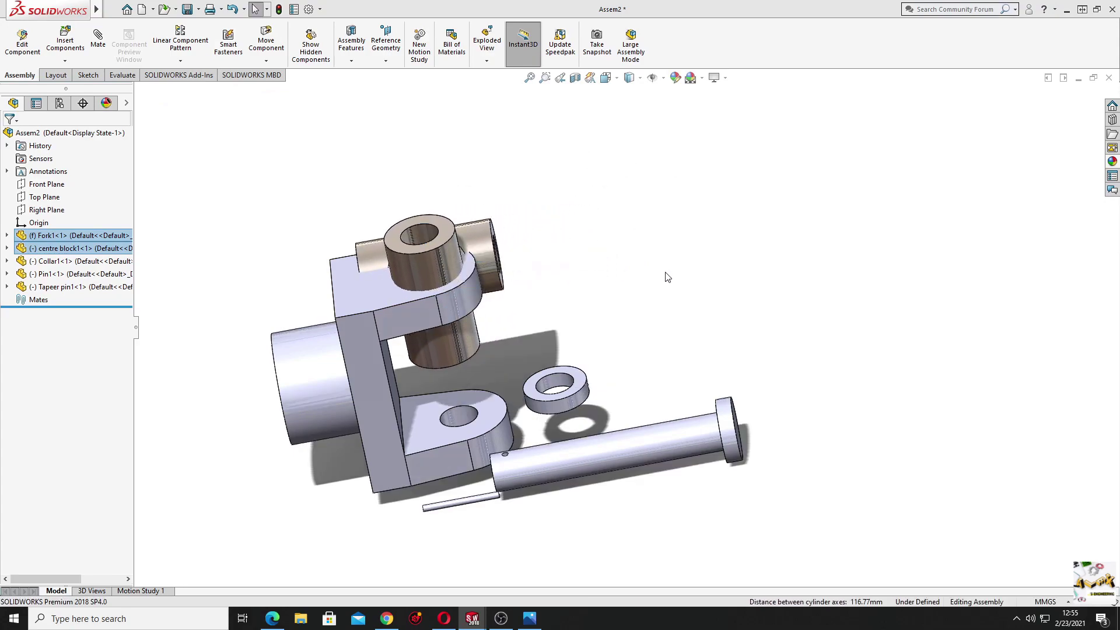
{"action": "left_click", "coordinate": [438, 239]}
{"action": "middle_click_drag", "start_coordinate": [482, 390], "coordinate": [436, 328]}
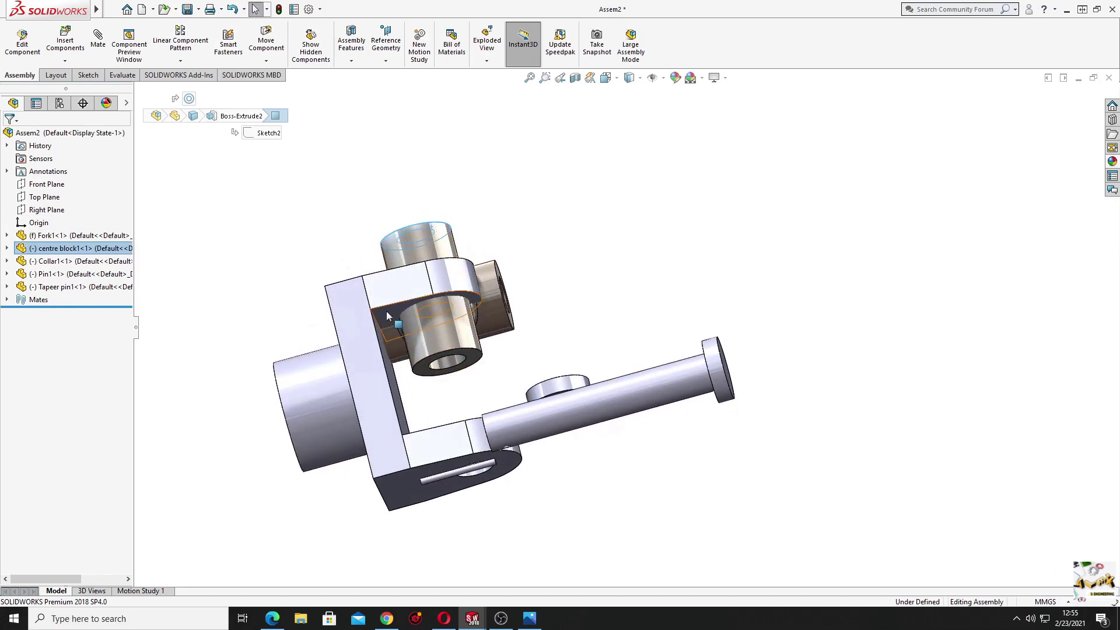
{"action": "left_click", "coordinate": [387, 310], "text": "ctrl"}
{"action": "left_click", "coordinate": [403, 330], "text": "ctrl"}
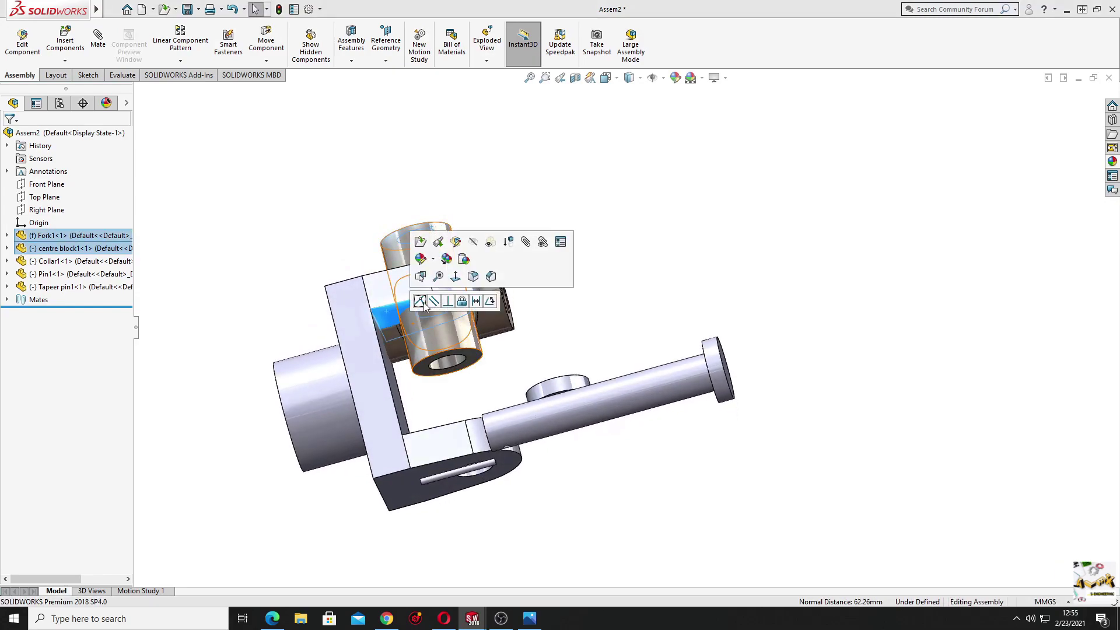
{"action": "left_click", "coordinate": [423, 302]}
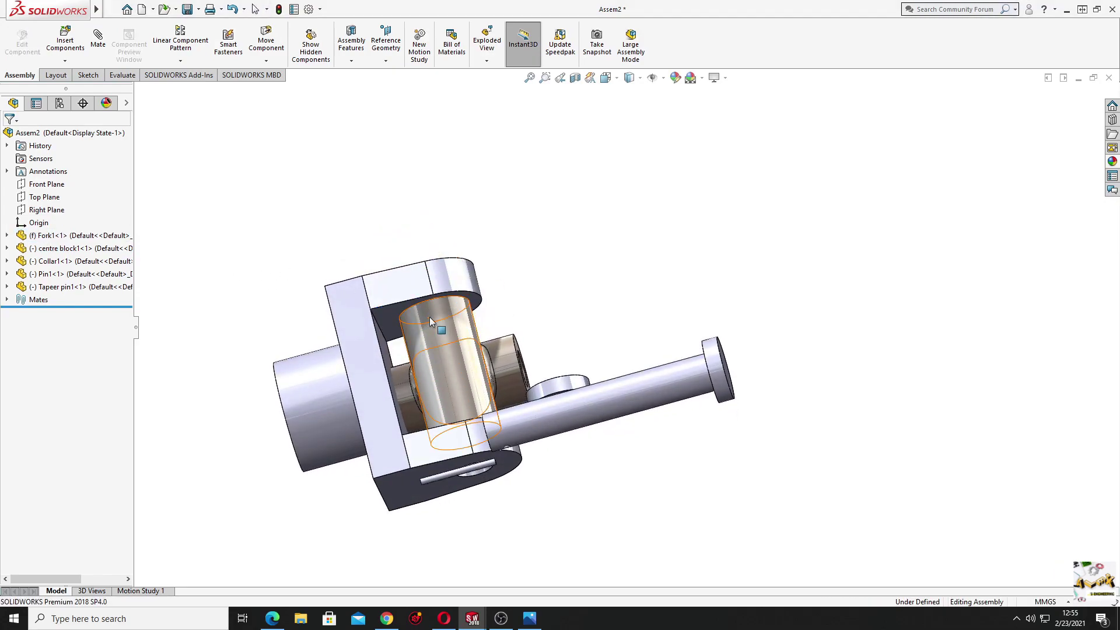
{"action": "middle_click_drag", "start_coordinate": [429, 317], "coordinate": [428, 444]}
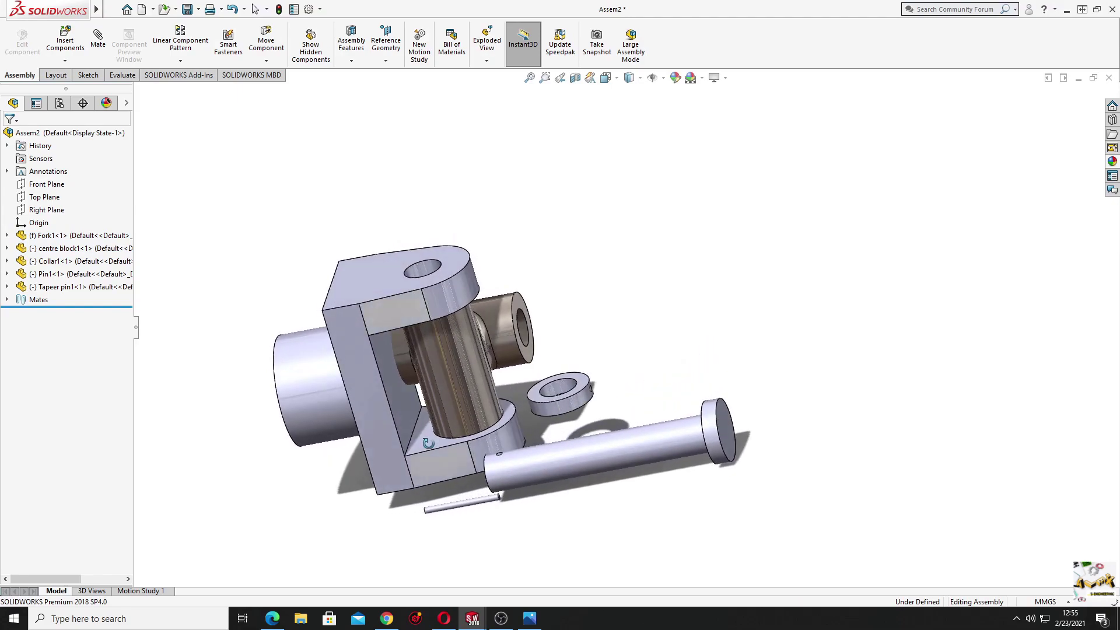
{"action": "left_click_drag", "start_coordinate": [502, 345], "coordinate": [492, 389]}
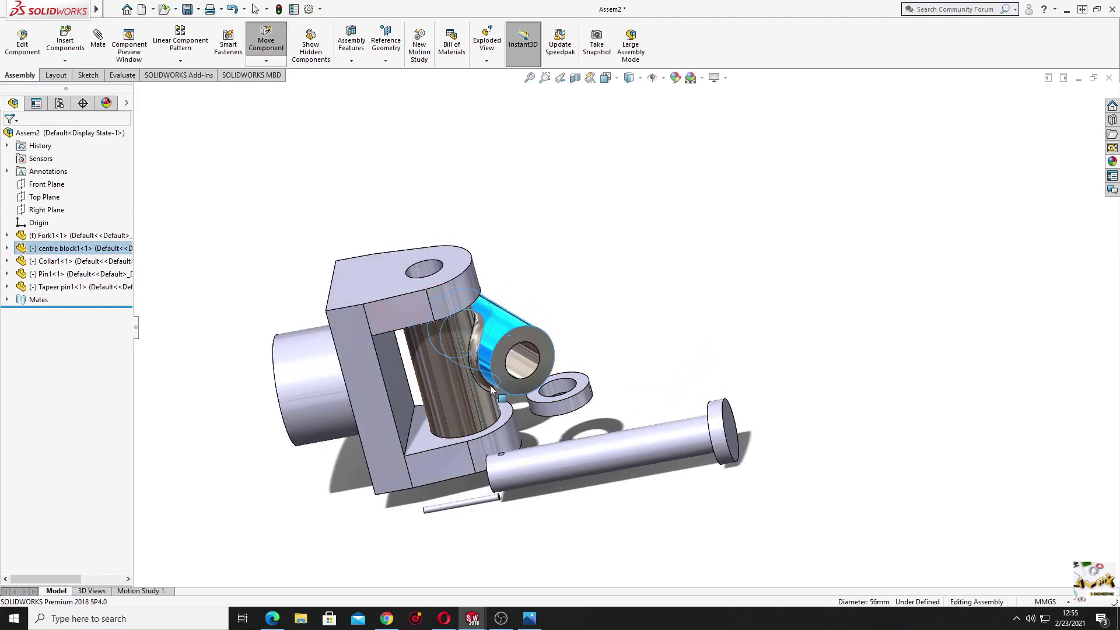
{"action": "key", "text": "Escape"}
{"action": "middle_click_drag", "start_coordinate": [626, 357], "coordinate": [642, 393]}
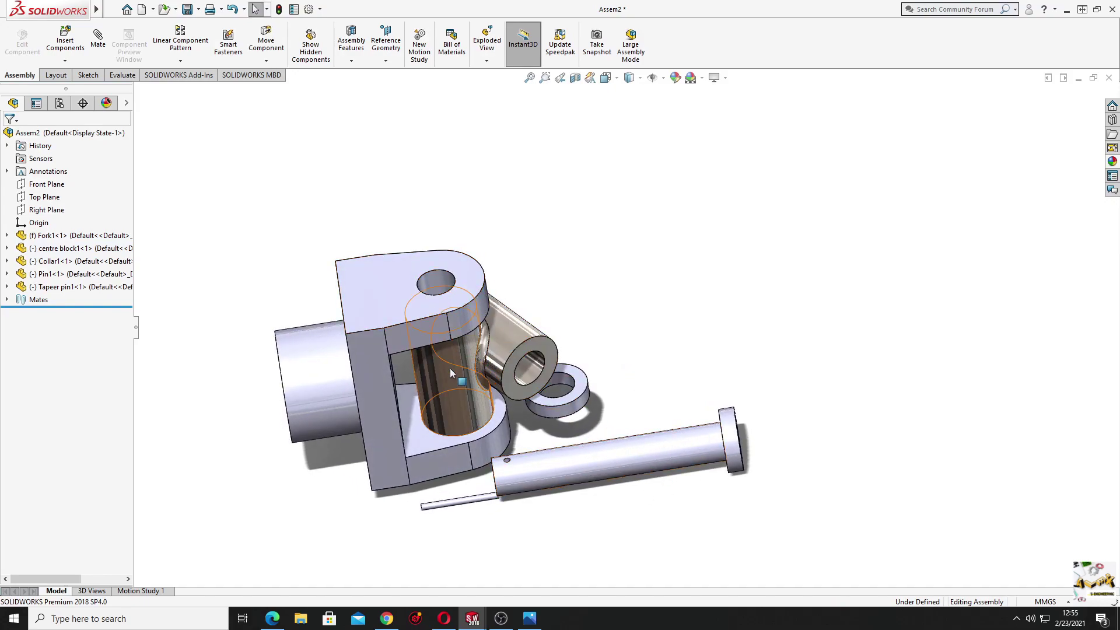
- Mate Pin1 concentric with the fork hole, its head flush against the fork's bottom face
{"action": "left_click", "coordinate": [636, 456]}
{"action": "left_click", "coordinate": [443, 284], "text": "ctrl"}
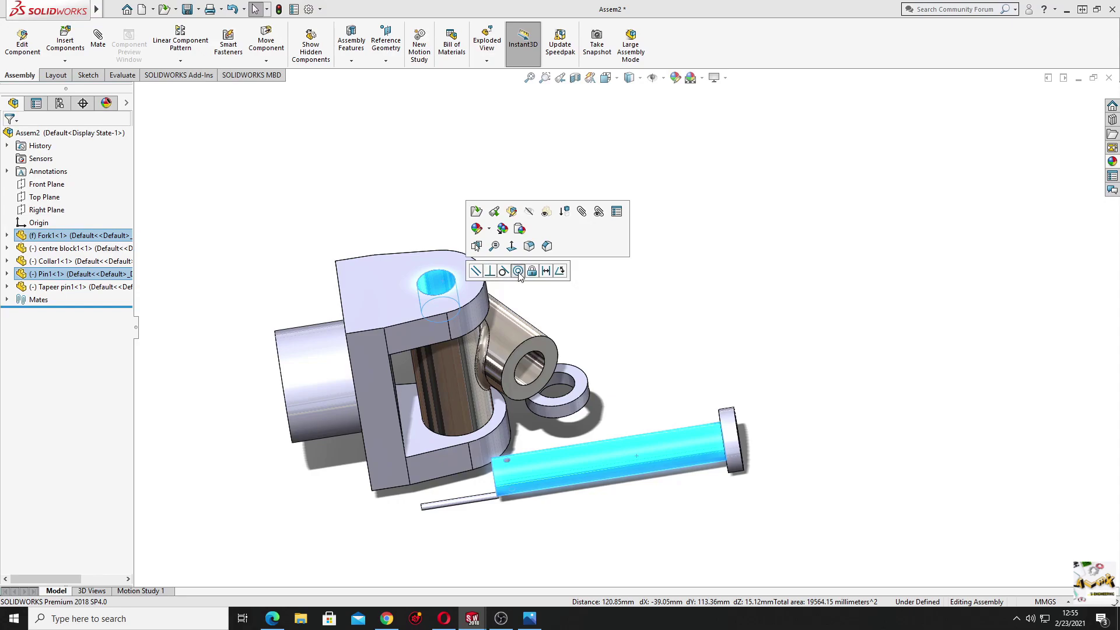
{"action": "left_click", "coordinate": [520, 272]}
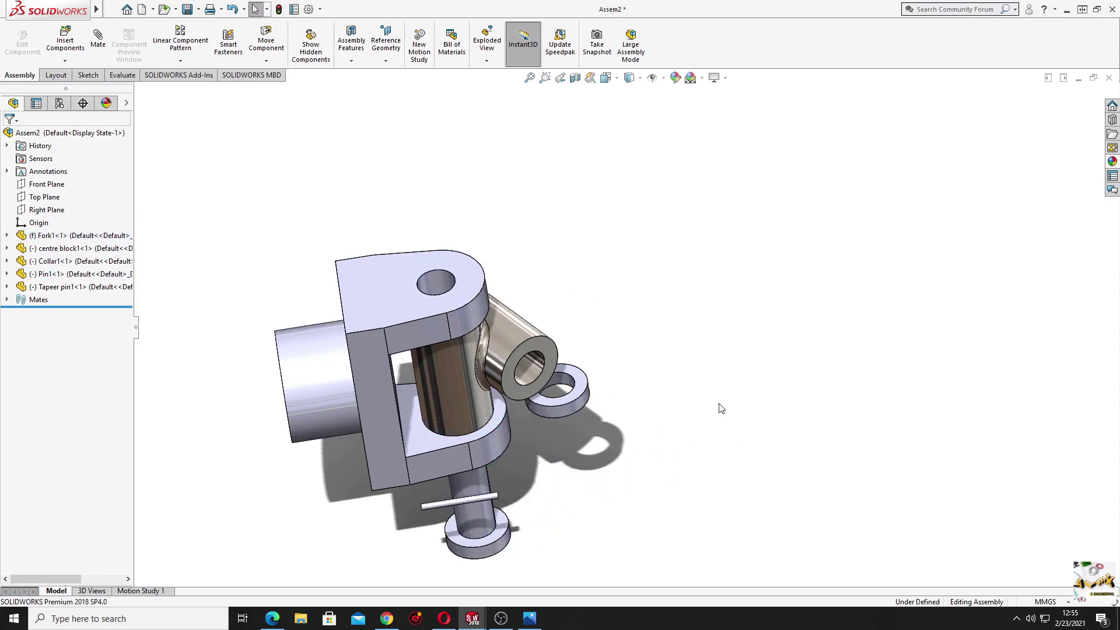
{"action": "middle_click_drag", "start_coordinate": [539, 524], "coordinate": [508, 445]}
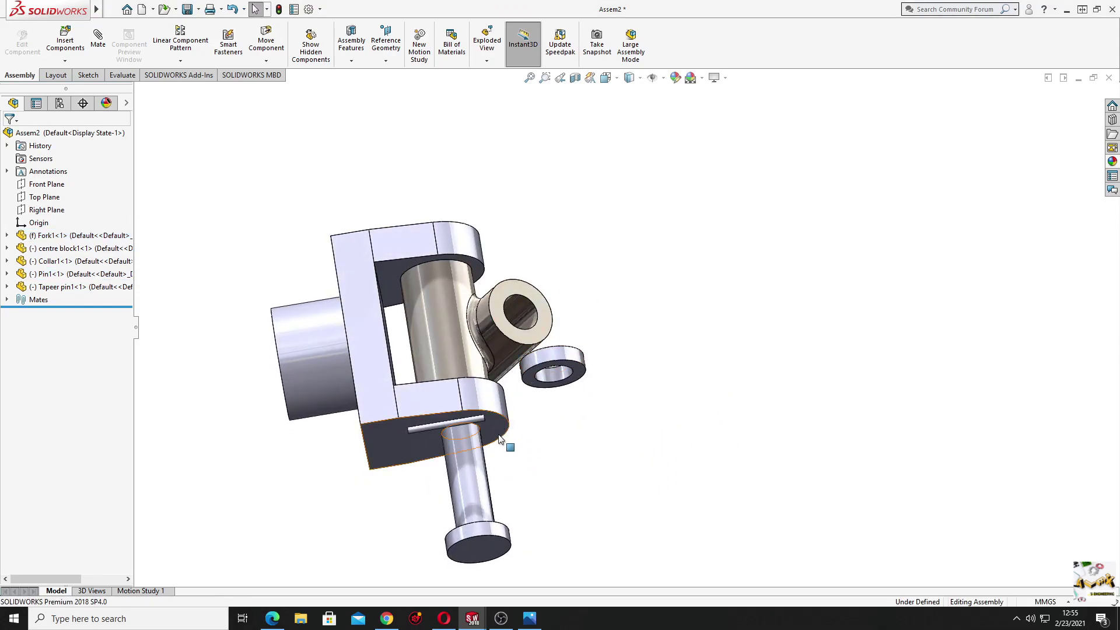
{"action": "left_click", "coordinate": [507, 445]}
{"action": "middle_click_drag", "start_coordinate": [574, 583], "coordinate": [542, 558]}
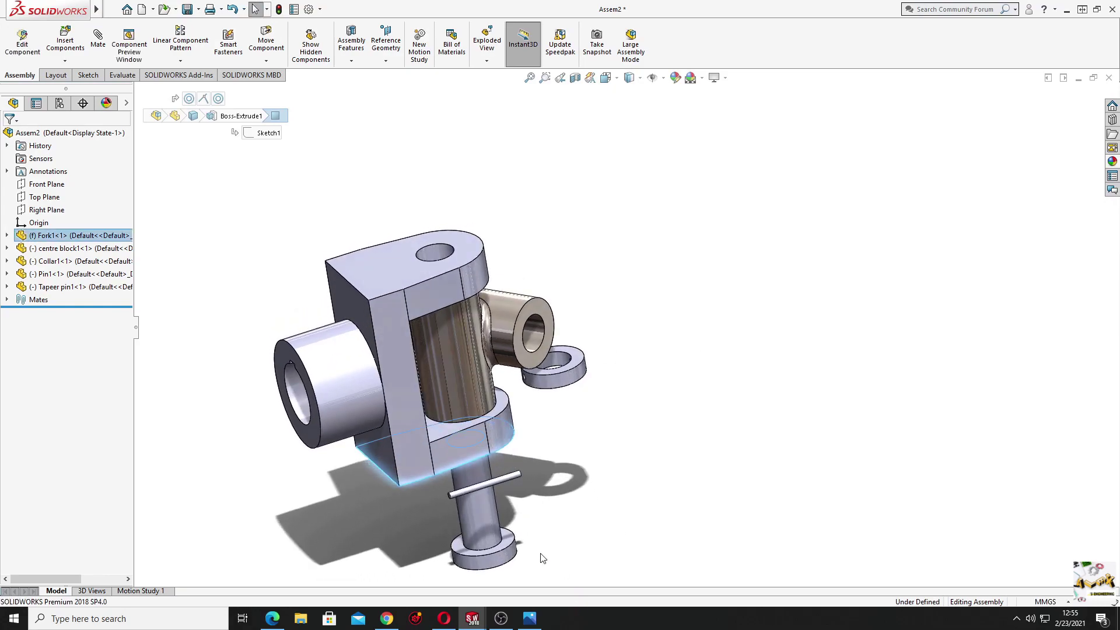
{"action": "left_click", "coordinate": [508, 539], "text": "ctrl"}
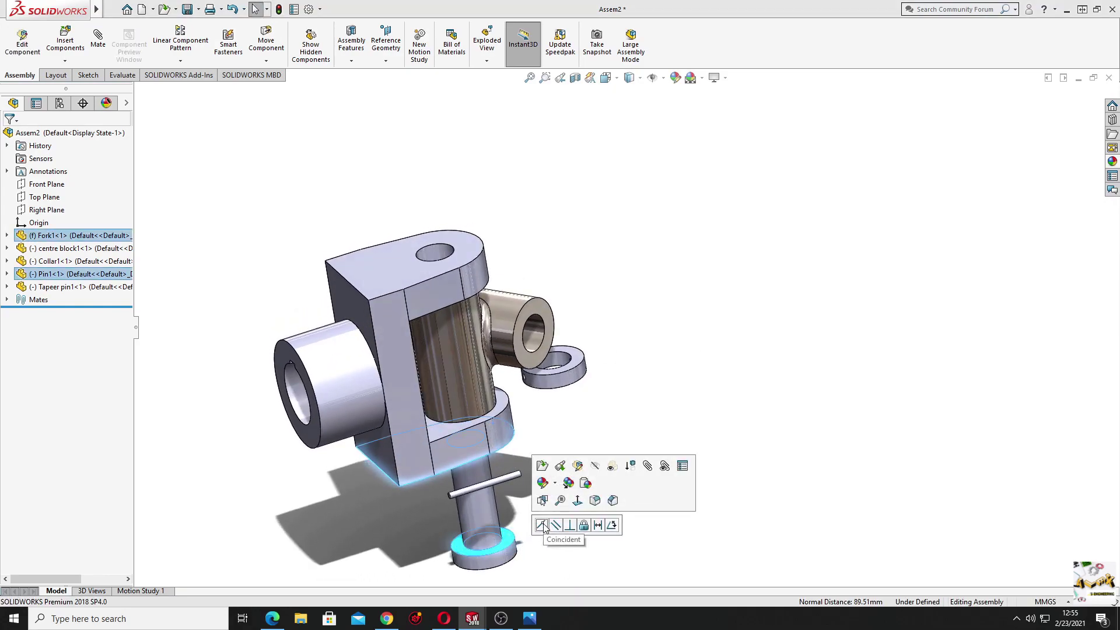
{"action": "left_click", "coordinate": [542, 525]}
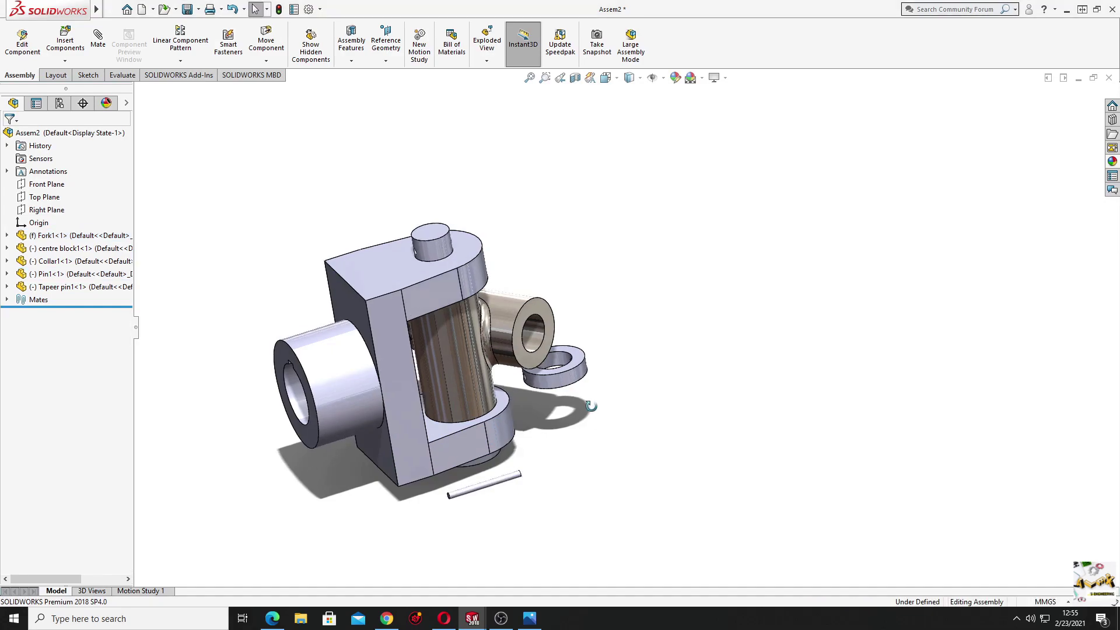
{"action": "middle_click_drag", "start_coordinate": [591, 407], "coordinate": [622, 438]}
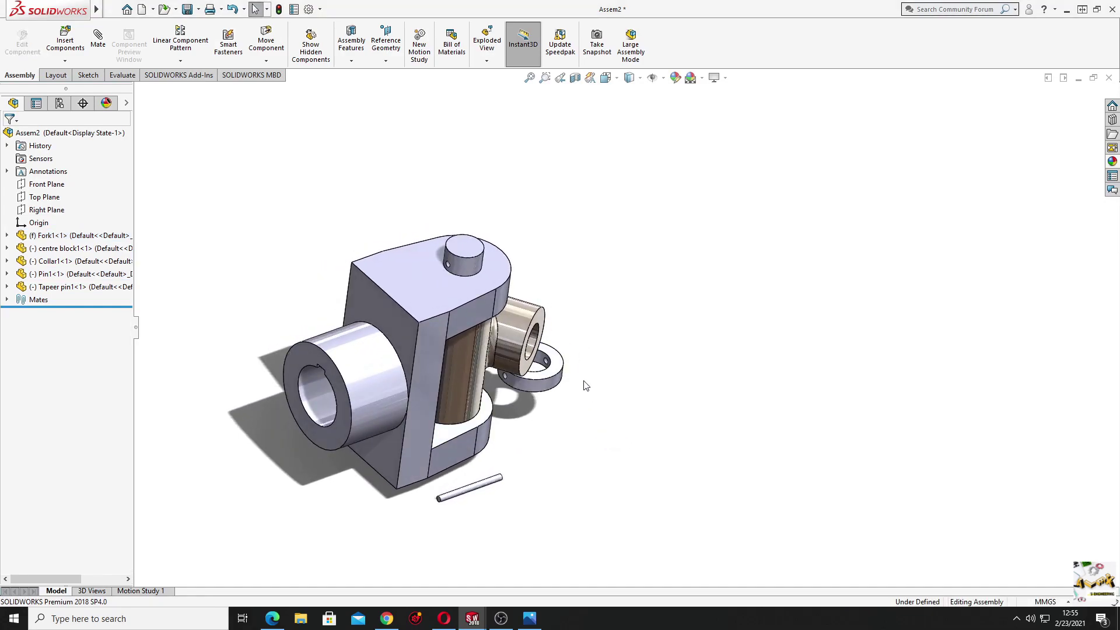
{"action": "scroll", "coordinate": [586, 385], "scroll_direction": "down", "scroll_amount": 1}
{"action": "scroll", "coordinate": [589, 391], "scroll_direction": "down", "scroll_amount": 2}
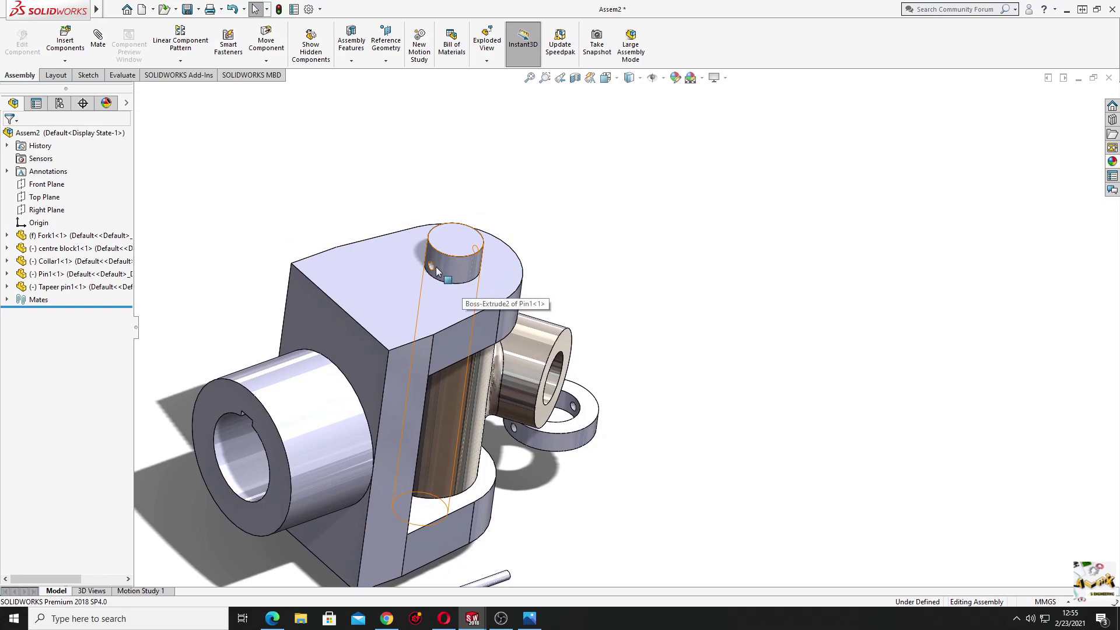
- Make Collar1 concentric with the pin
{"action": "left_click", "coordinate": [569, 403]}
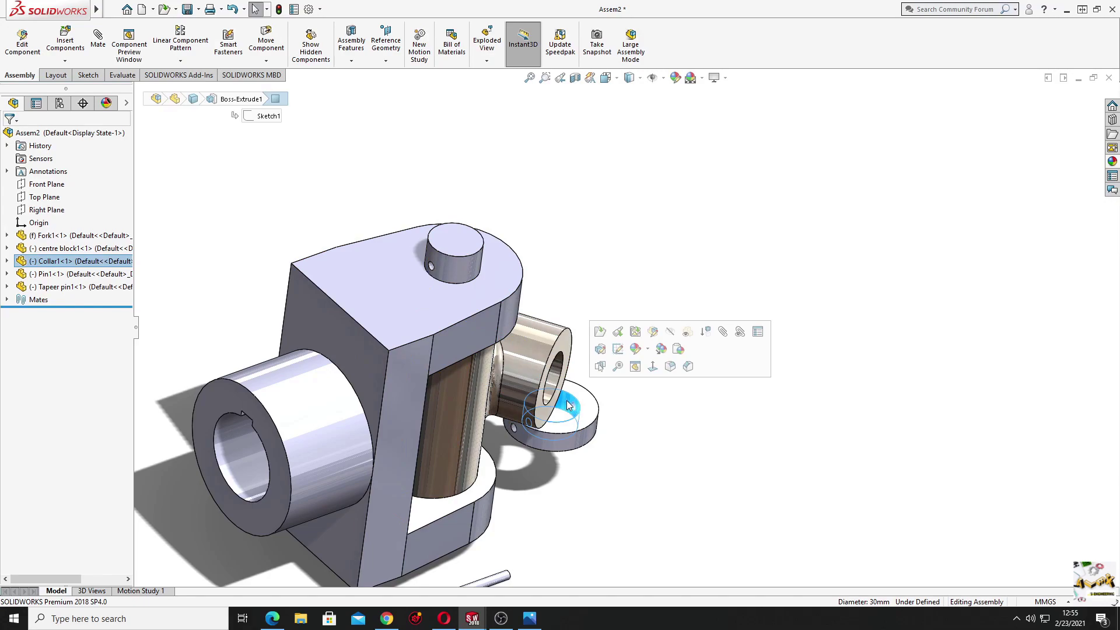
{"action": "left_click", "coordinate": [461, 272]}
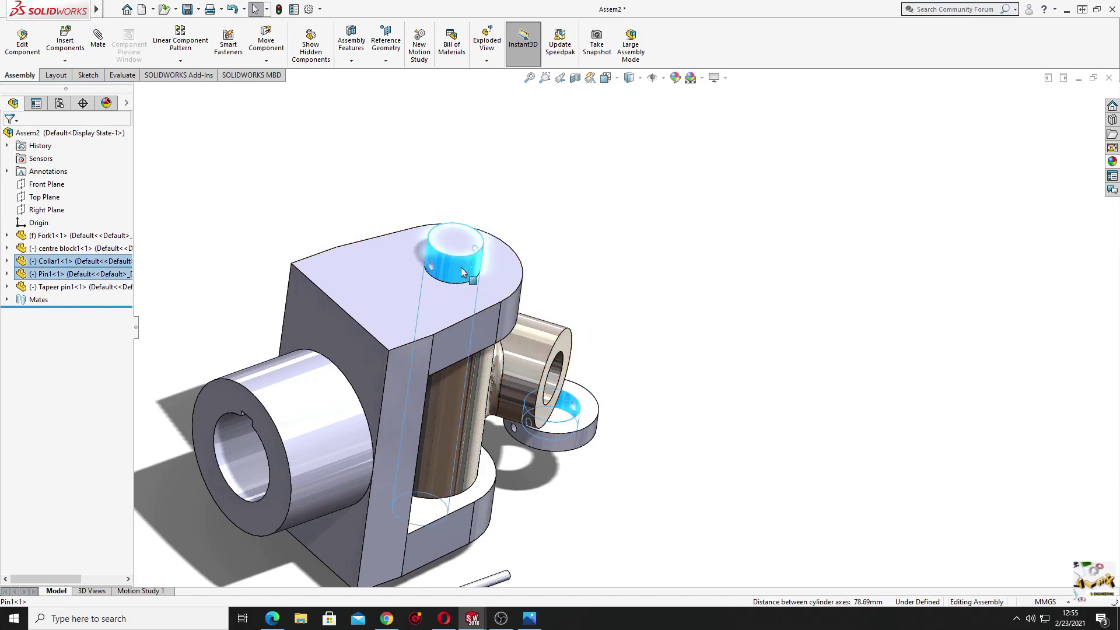
{"action": "left_click", "coordinate": [542, 261]}
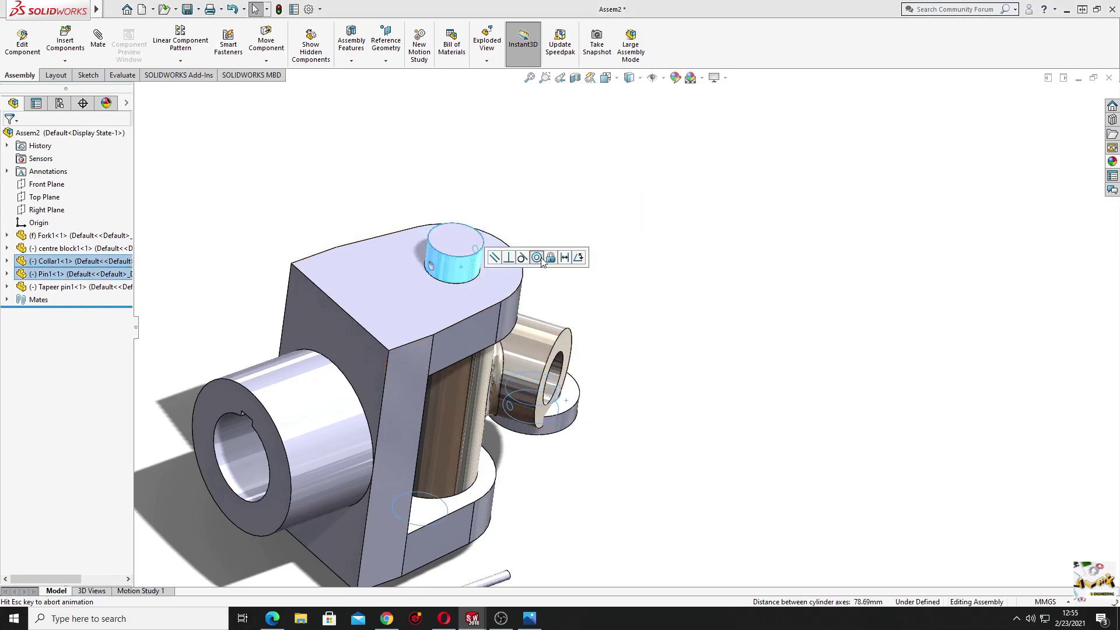
{"action": "left_click", "coordinate": [595, 255]}
{"action": "mouse_move", "coordinate": [673, 323]}
{"action": "middle_mouse_down"}
{"action": "mouse_move", "coordinate": [618, 365]}
{"action": "mouse_move", "coordinate": [588, 313]}
{"action": "mouse_move", "coordinate": [613, 313]}
{"action": "mouse_move", "coordinate": [510, 290]}
{"action": "mouse_move", "coordinate": [441, 318]}
{"action": "mouse_move", "coordinate": [552, 343]}
{"action": "mouse_move", "coordinate": [559, 356]}
{"action": "mouse_move", "coordinate": [560, 327]}
{"action": "middle_mouse_up"}
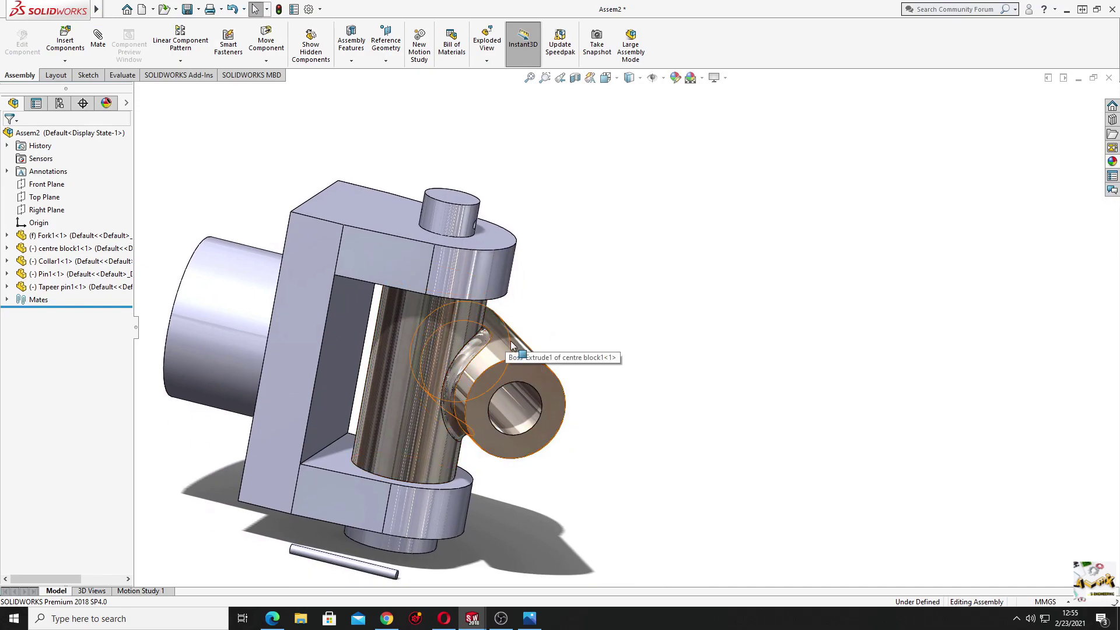
{"action": "middle_click_drag", "start_coordinate": [511, 345], "coordinate": [530, 366]}
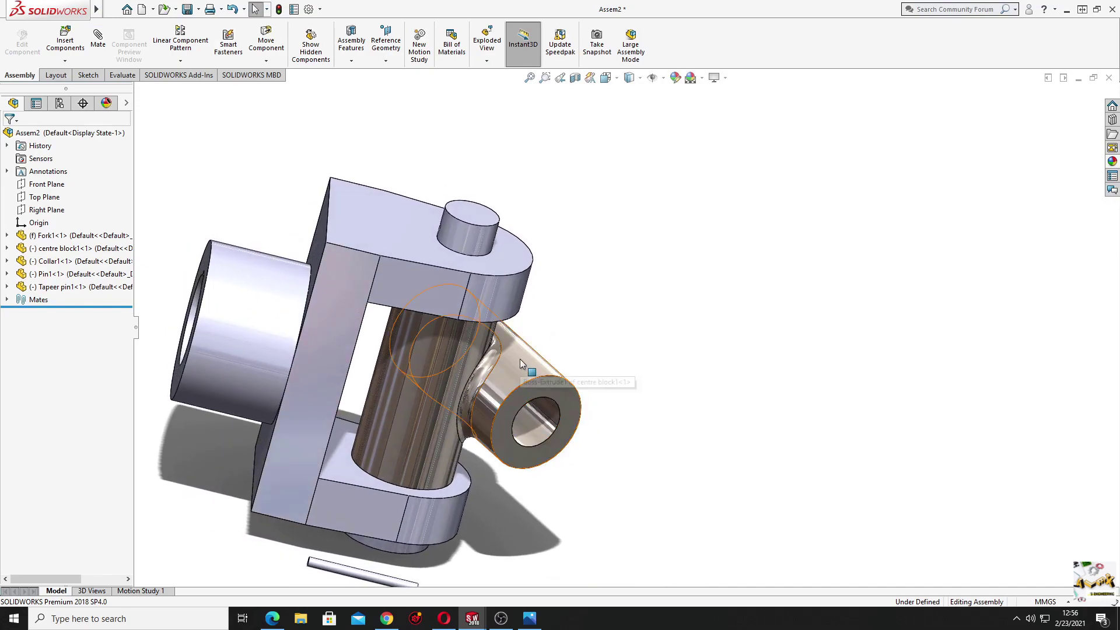
{"action": "left_click", "coordinate": [521, 363]}
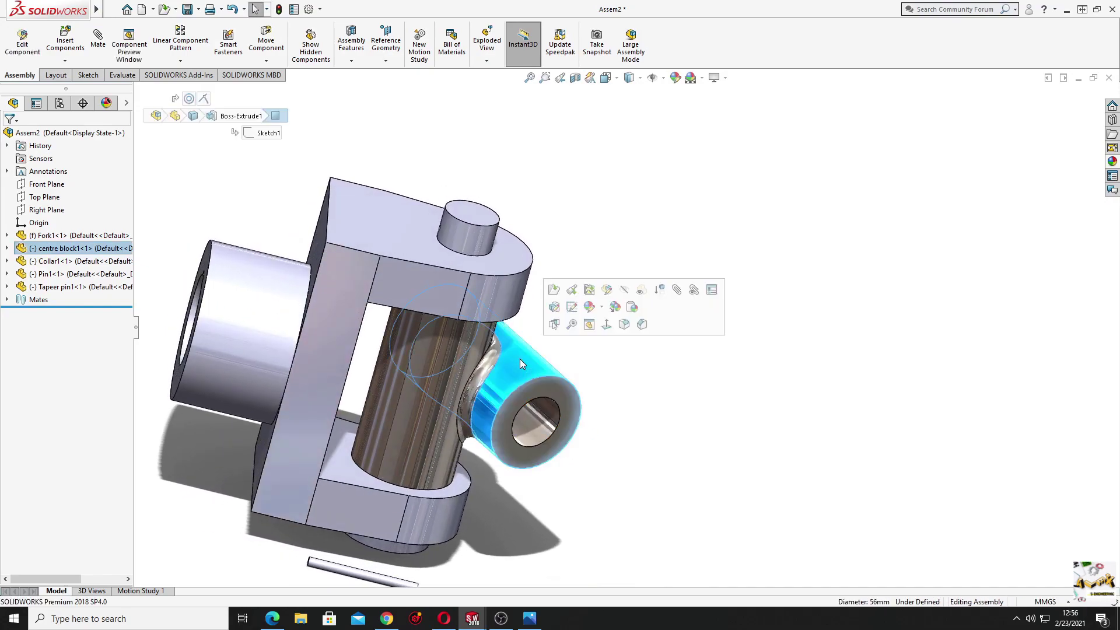
- Make the centre block transparent and slide the collar up to the top of the pin
{"action": "left_click", "coordinate": [641, 290]}
{"action": "left_click", "coordinate": [632, 350]}
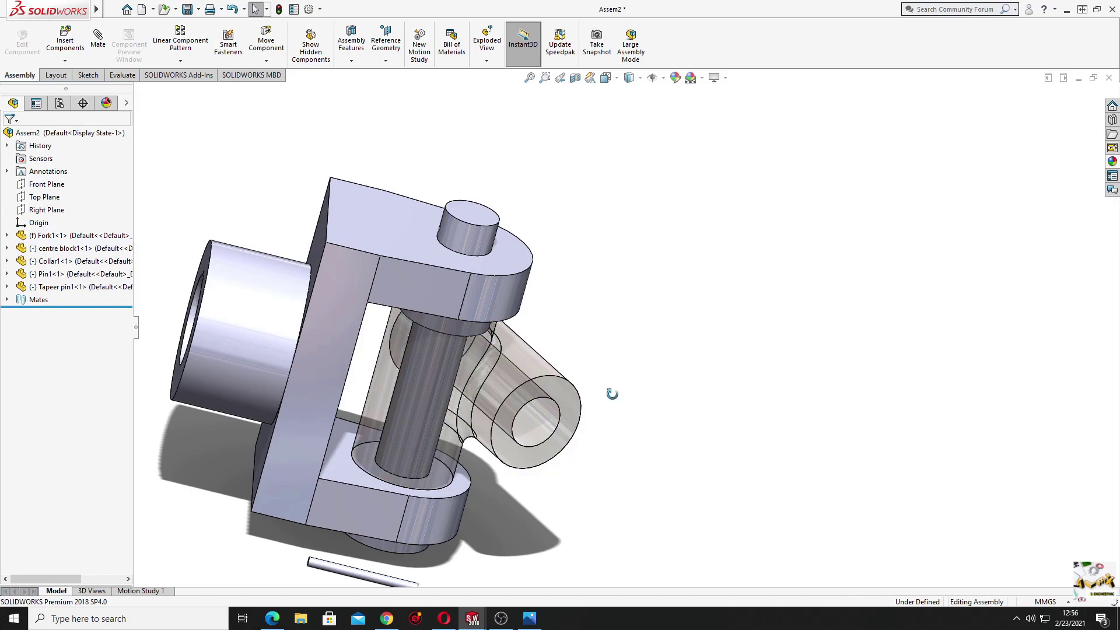
{"action": "mouse_move", "coordinate": [610, 390]}
{"action": "middle_mouse_down"}
{"action": "mouse_move", "coordinate": [577, 315]}
{"action": "mouse_move", "coordinate": [564, 321]}
{"action": "middle_mouse_up"}
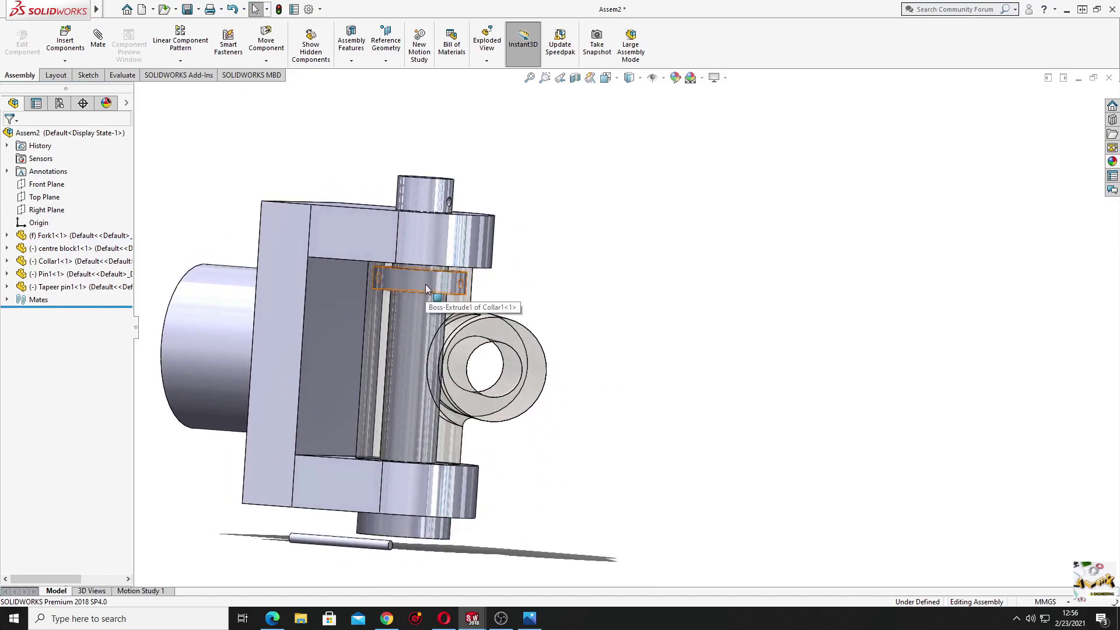
{"action": "left_click_drag", "start_coordinate": [425, 285], "coordinate": [444, 183]}
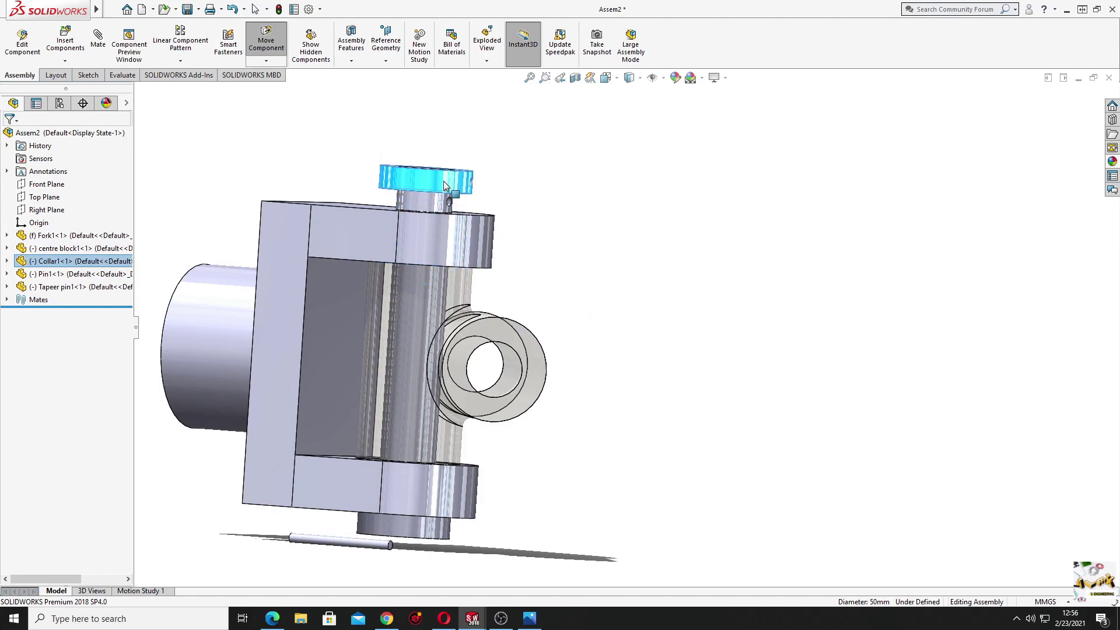
{"action": "left_click", "coordinate": [551, 250]}
{"action": "middle_click_drag", "start_coordinate": [551, 250], "coordinate": [548, 315]}
{"action": "scroll", "coordinate": [532, 251], "scroll_direction": "down", "scroll_amount": 4}
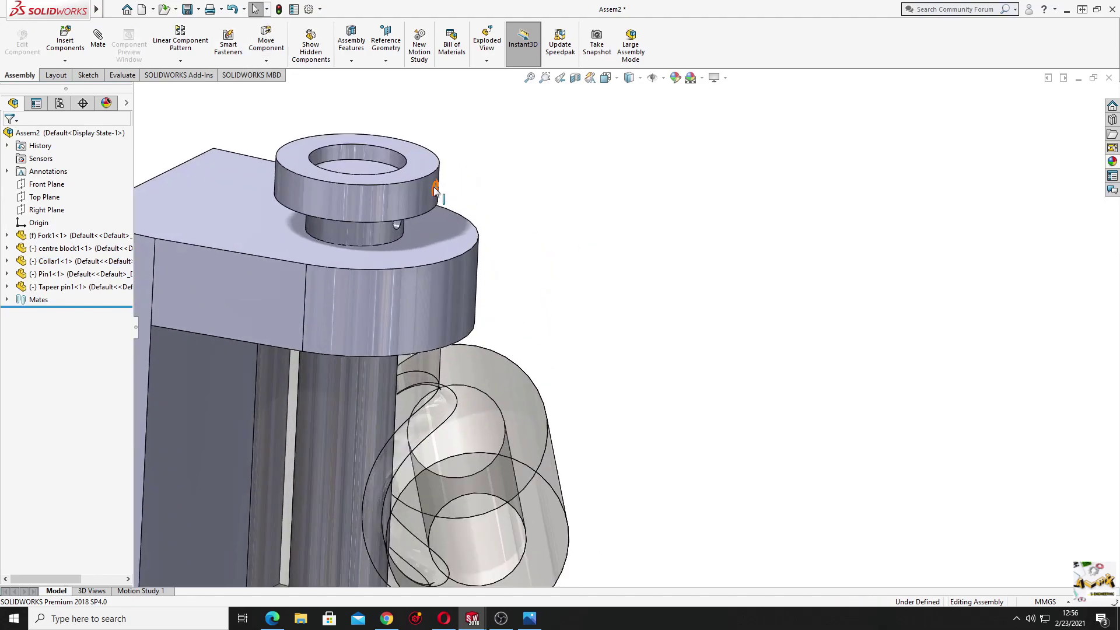
{"action": "middle_click_drag", "start_coordinate": [437, 192], "coordinate": [438, 192]}
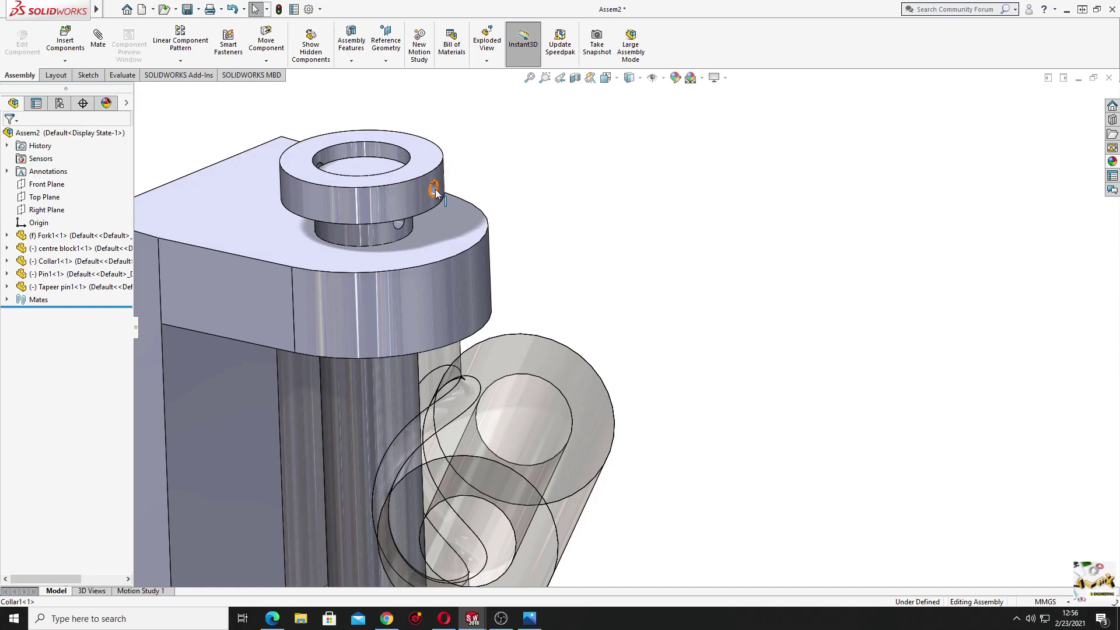
- Mate the collar's cross hole concentric with the pin's cross hole
{"action": "left_click", "coordinate": [434, 192]}
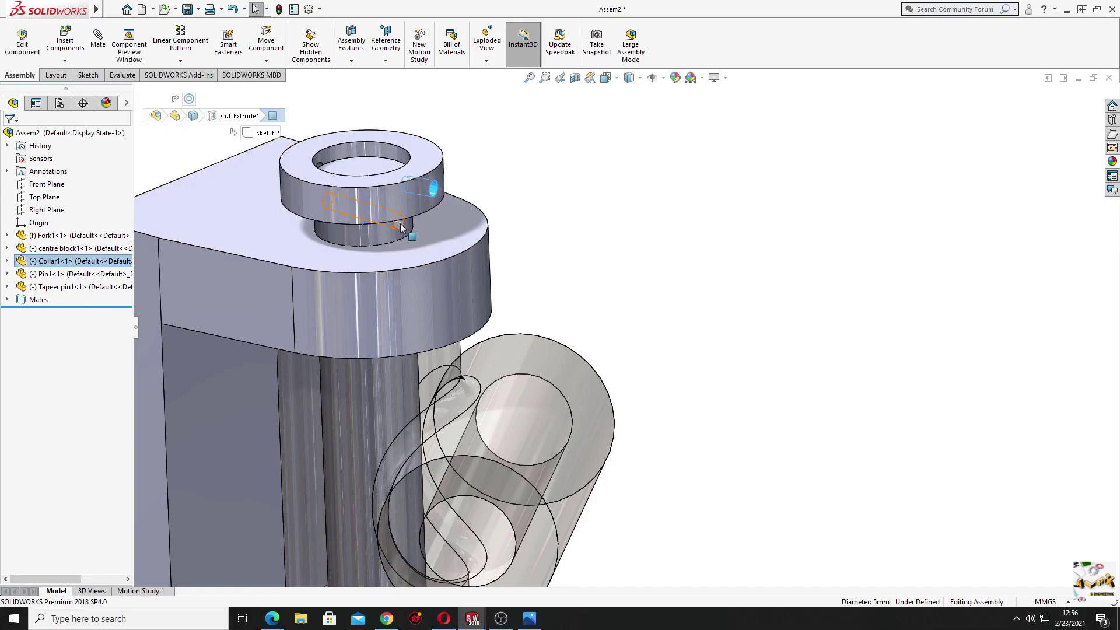
{"action": "left_click", "coordinate": [400, 228], "text": "ctrl"}
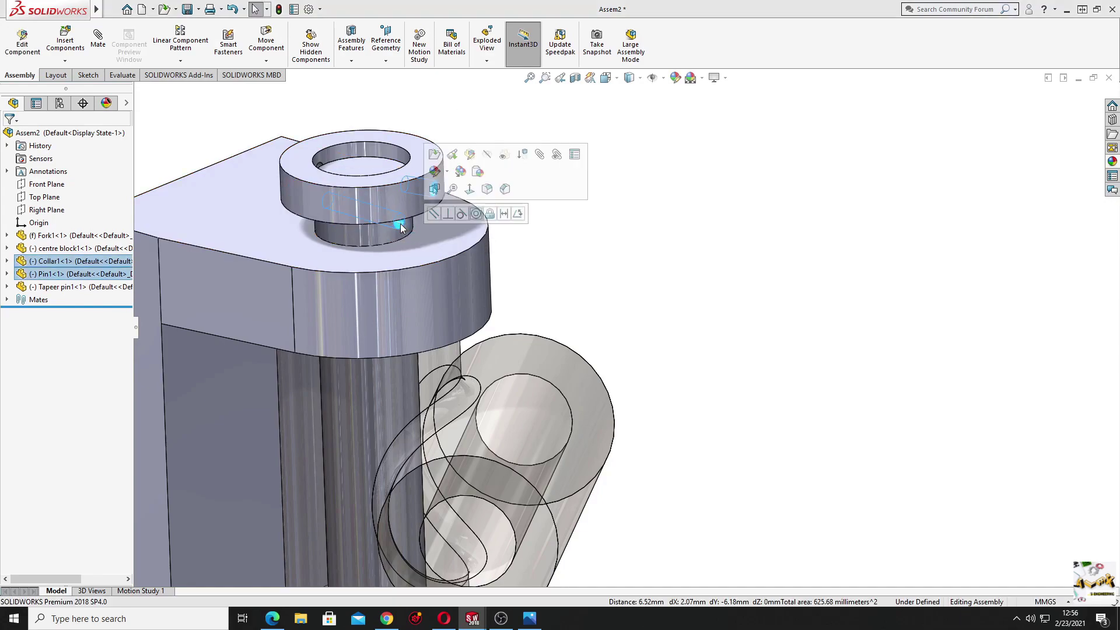
{"action": "left_click", "coordinate": [477, 215]}
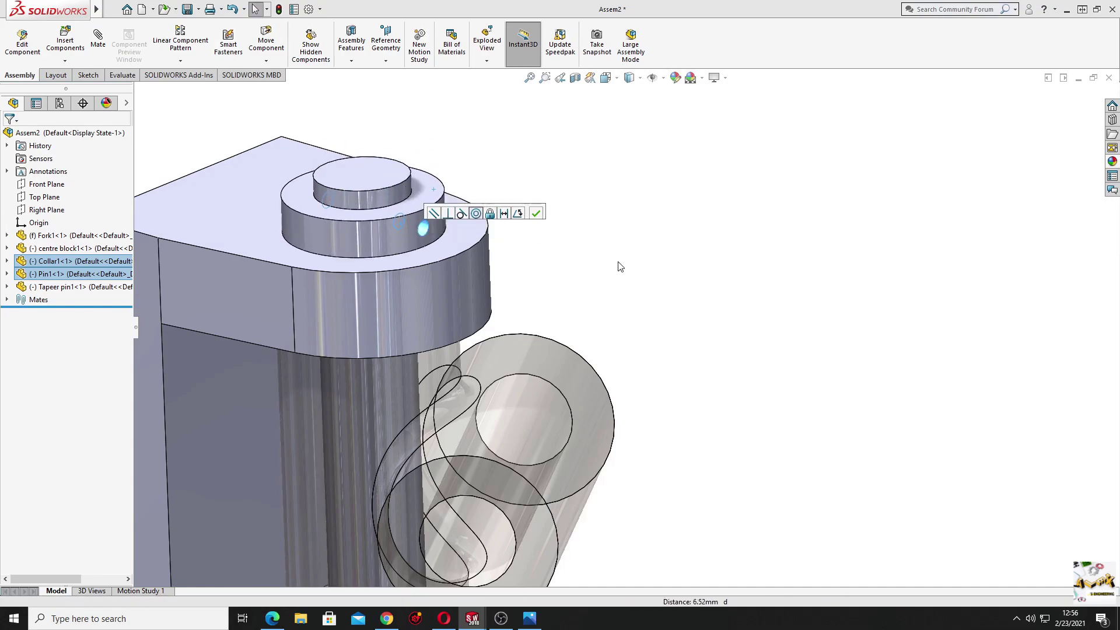
{"action": "middle_click_drag", "start_coordinate": [571, 302], "coordinate": [595, 300]}
- Make the centre block opaque again
{"action": "left_click", "coordinate": [586, 373]}
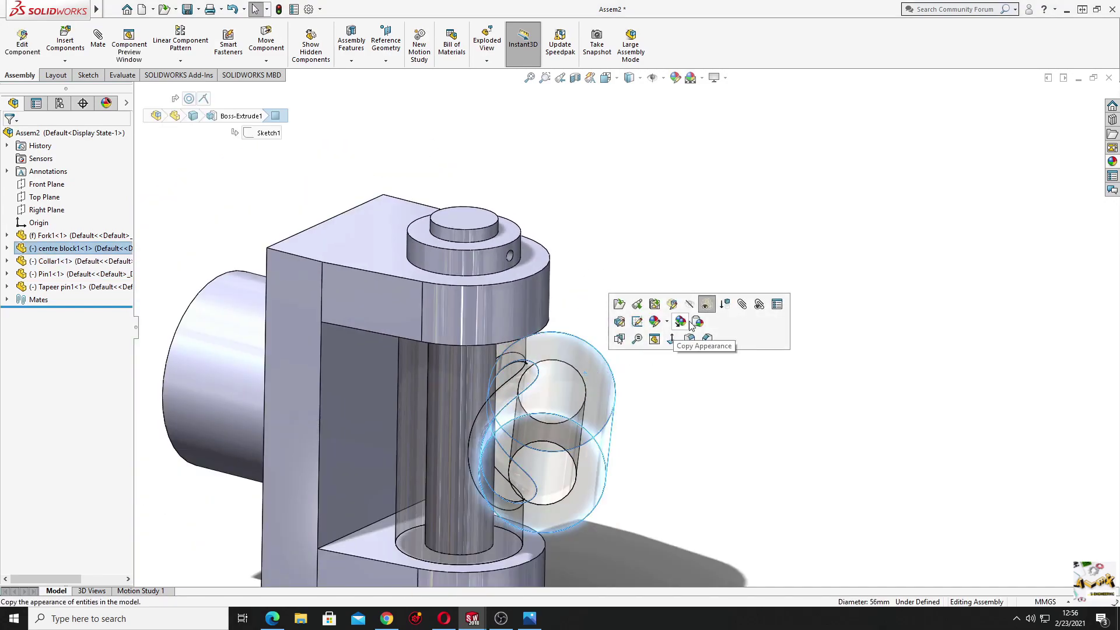
{"action": "left_click", "coordinate": [710, 308]}
{"action": "left_click", "coordinate": [645, 365]}
{"action": "middle_click_drag", "start_coordinate": [646, 365], "coordinate": [633, 253]}
- Bring the taper pin near the collar and mate it concentric with the collar's cross hole
{"action": "mouse_move", "coordinate": [411, 528]}
{"action": "left_mouse_down"}
{"action": "mouse_move", "coordinate": [601, 207]}
{"action": "mouse_move", "coordinate": [602, 171]}
{"action": "left_mouse_up"}
{"action": "middle_click_drag", "start_coordinate": [602, 171], "coordinate": [502, 285]}
{"action": "scroll", "coordinate": [533, 239], "scroll_direction": "down", "scroll_amount": 3}
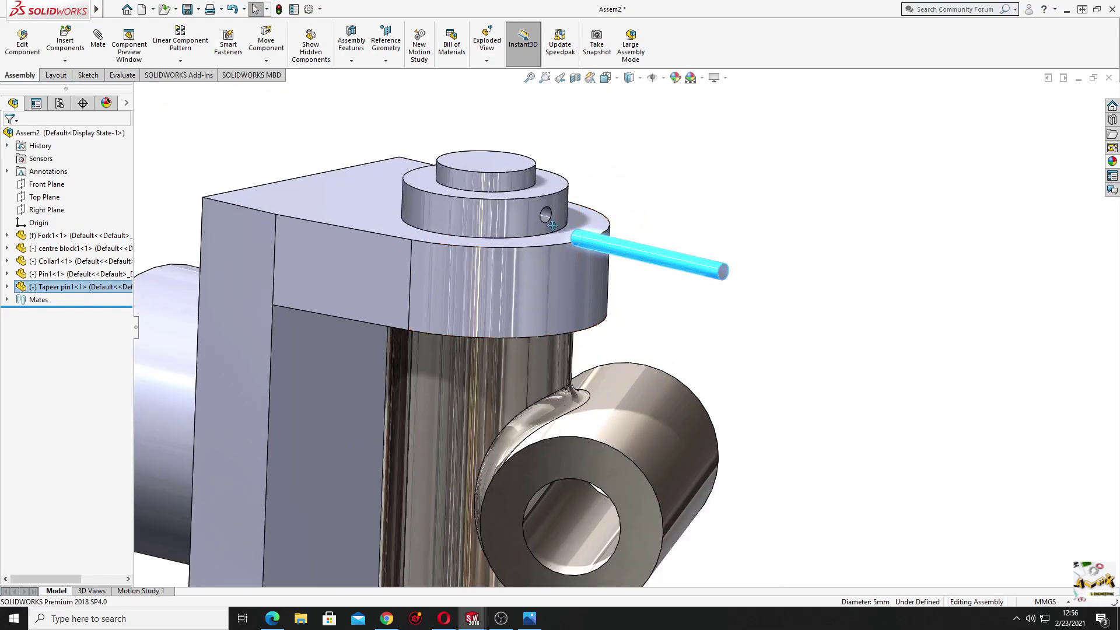
{"action": "scroll", "coordinate": [684, 358], "scroll_direction": "down", "scroll_amount": 3}
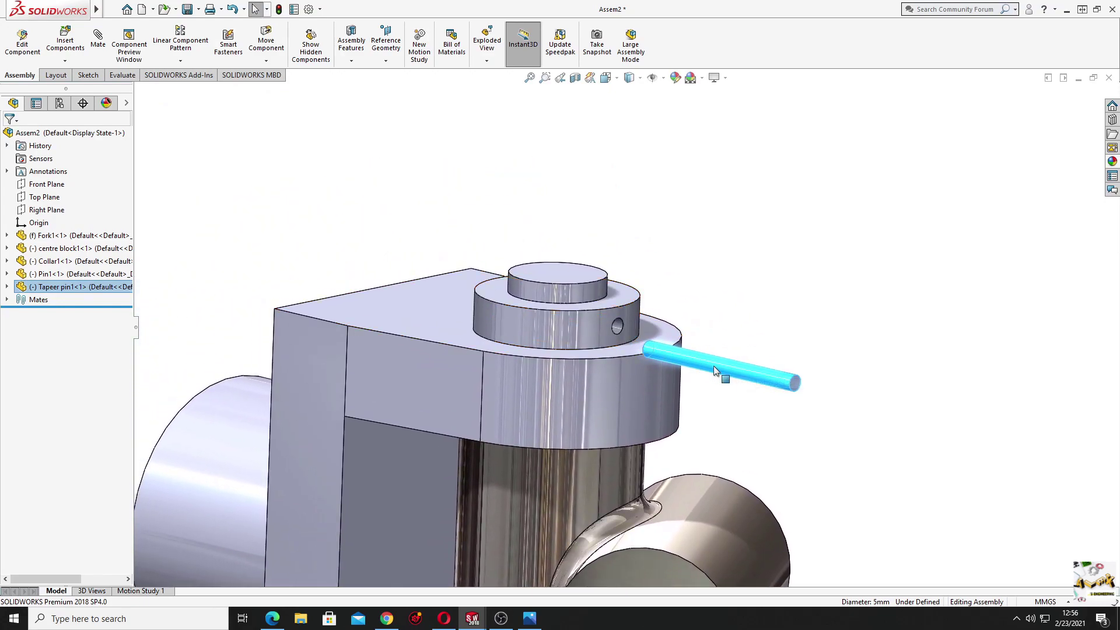
{"action": "left_click", "coordinate": [618, 329], "text": "ctrl"}
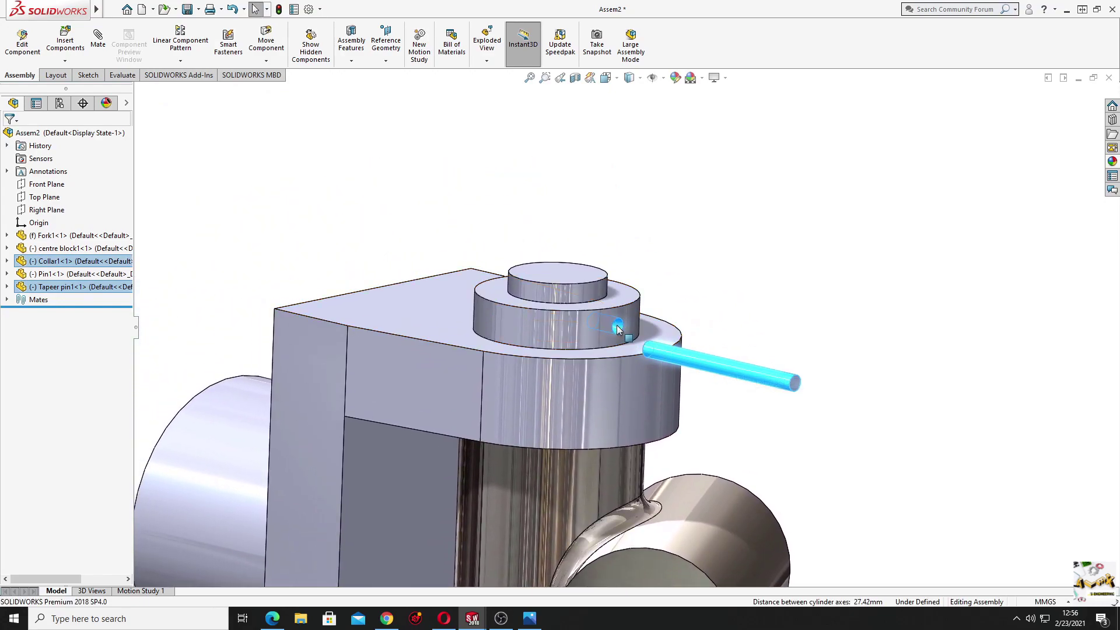
{"action": "left_click", "coordinate": [692, 315]}
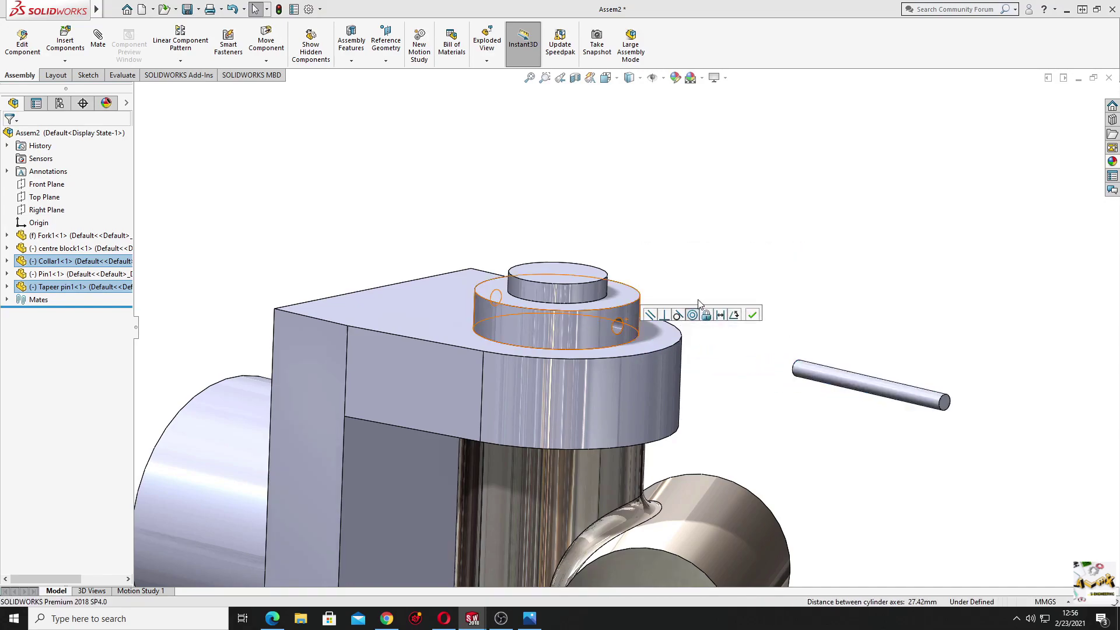
- Drag the taper pin through the collar's cross hole
{"action": "left_click", "coordinate": [832, 377]}
{"action": "left_click_drag", "start_coordinate": [833, 379], "coordinate": [451, 205]}
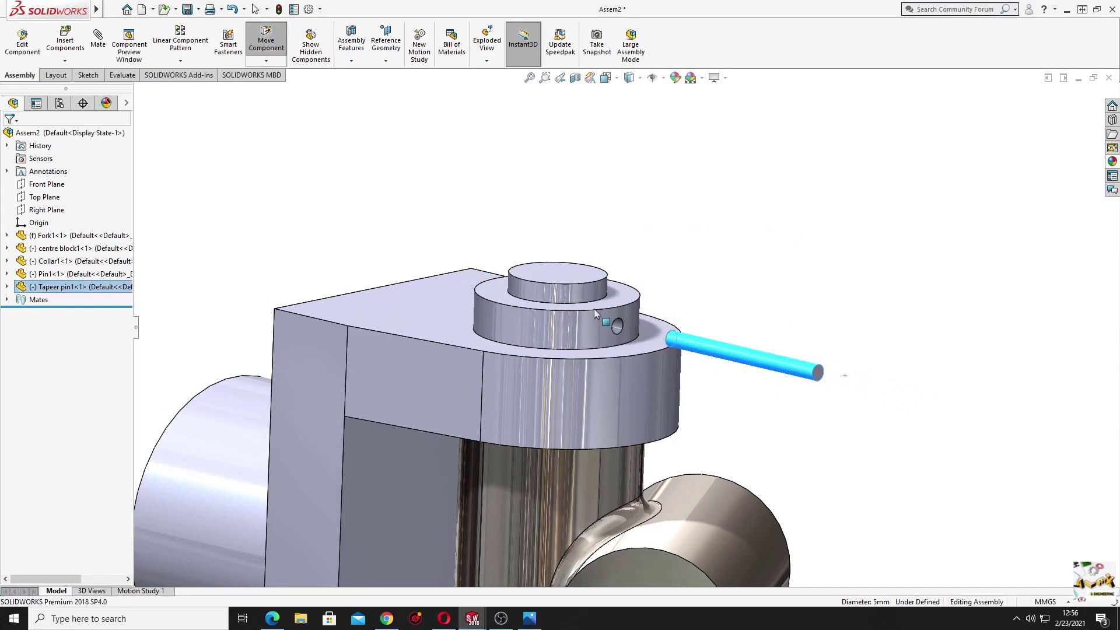
{"action": "key", "text": "Escape"}
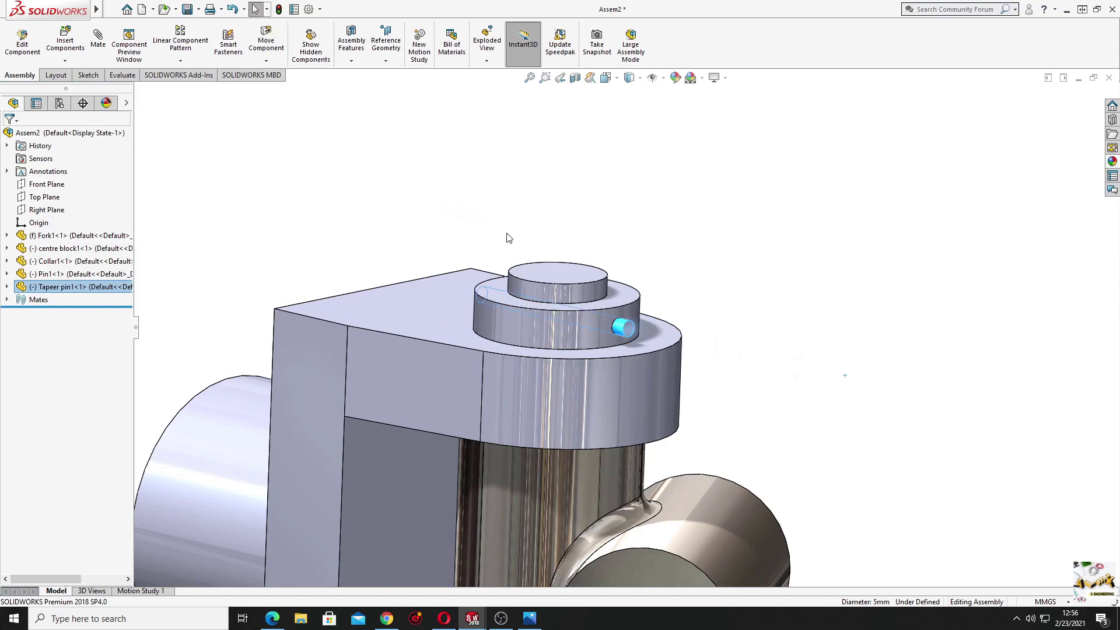
{"action": "key", "text": "Escape"}
{"action": "middle_click_drag", "start_coordinate": [433, 202], "coordinate": [700, 359]}
{"action": "scroll", "coordinate": [700, 358], "scroll_direction": "down", "scroll_amount": 3}
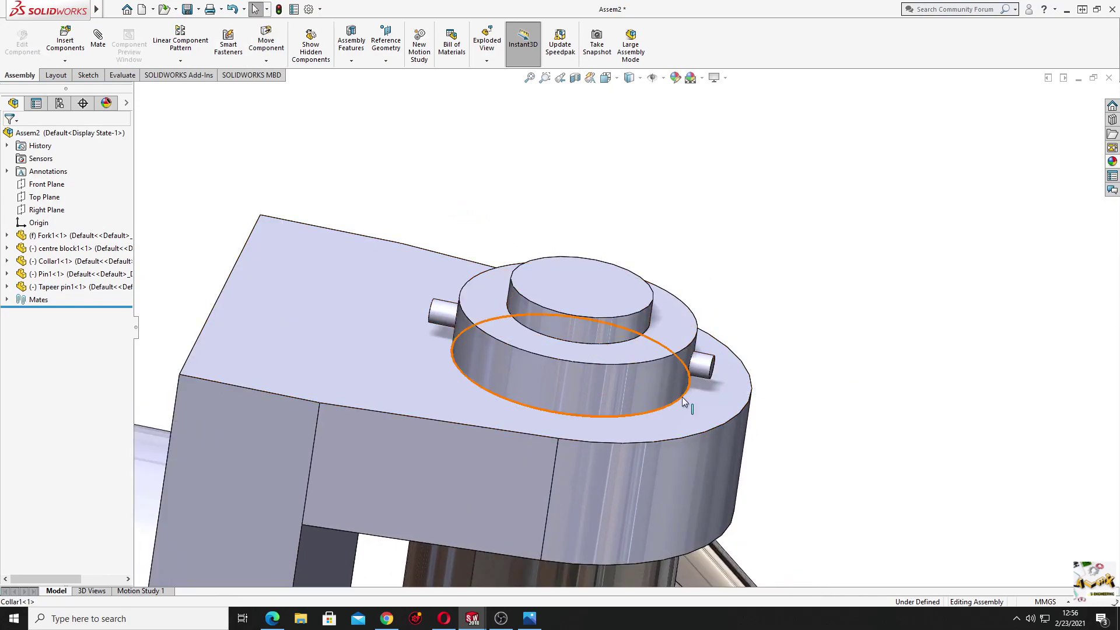
{"action": "middle_click_drag", "start_coordinate": [706, 376], "coordinate": [736, 393]}
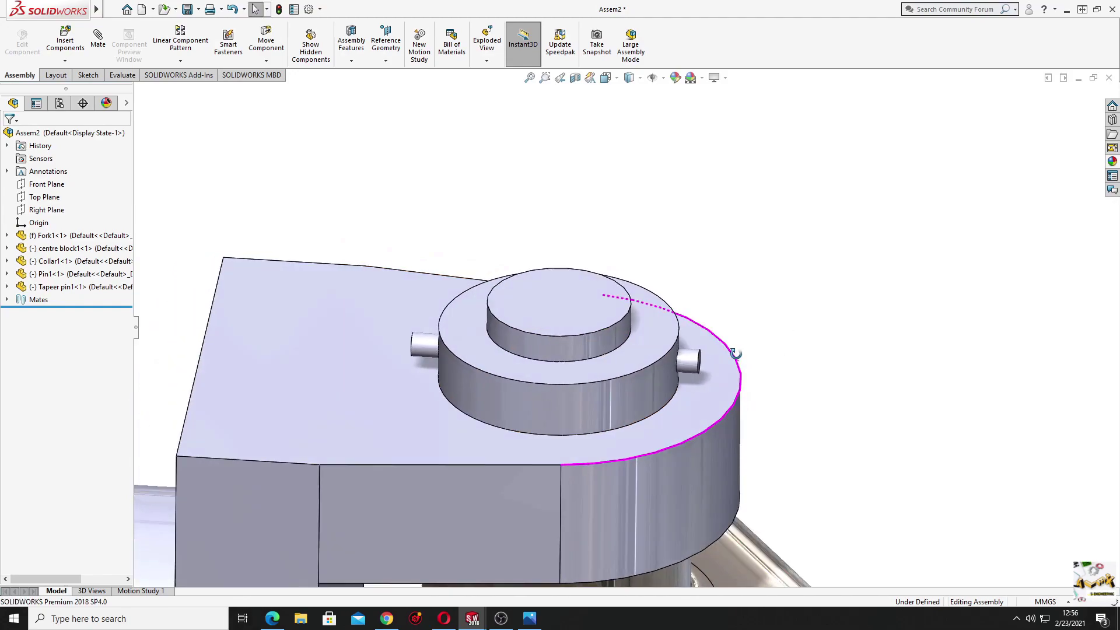
{"action": "middle_click_drag", "start_coordinate": [739, 349], "coordinate": [658, 370]}
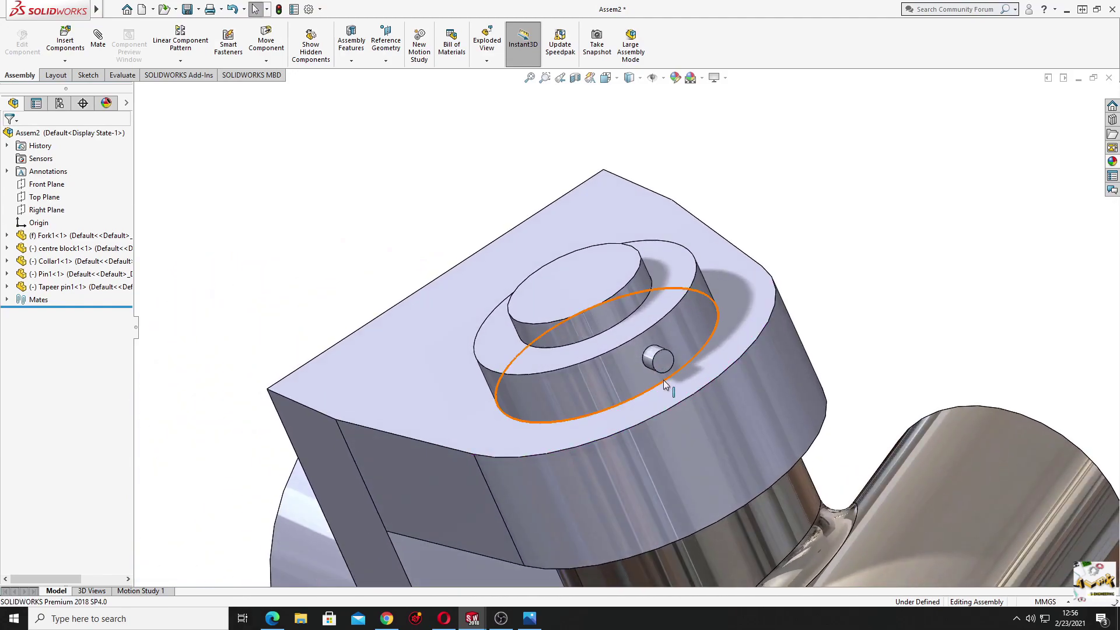
- Add a Width mate between both taper pin end faces and the collar's outer face
{"action": "left_click", "coordinate": [98, 40]}
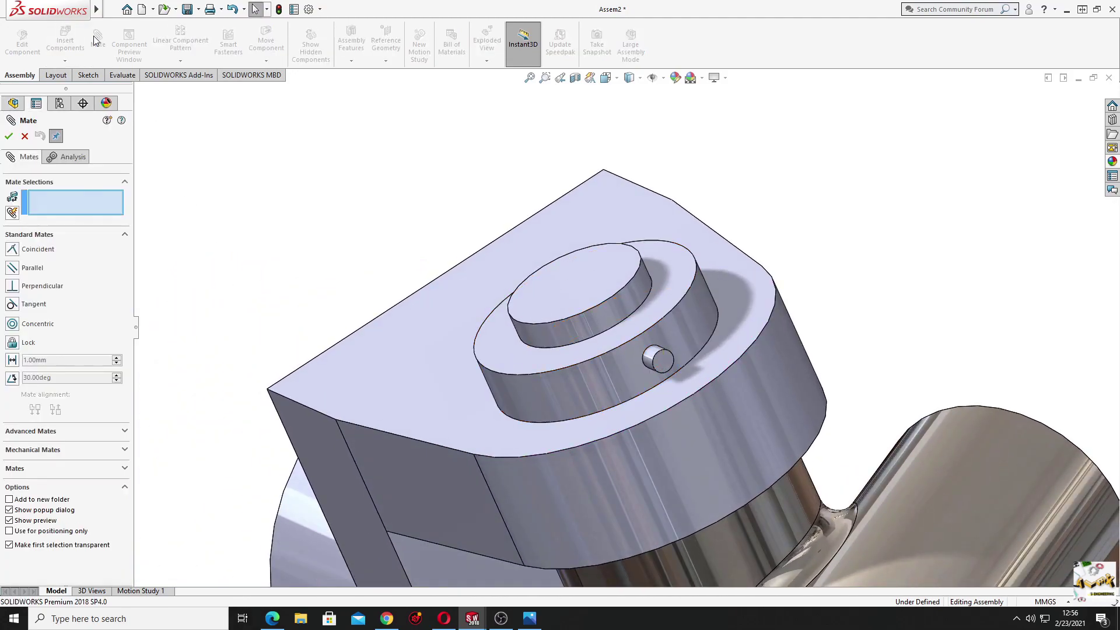
{"action": "left_click", "coordinate": [50, 431]}
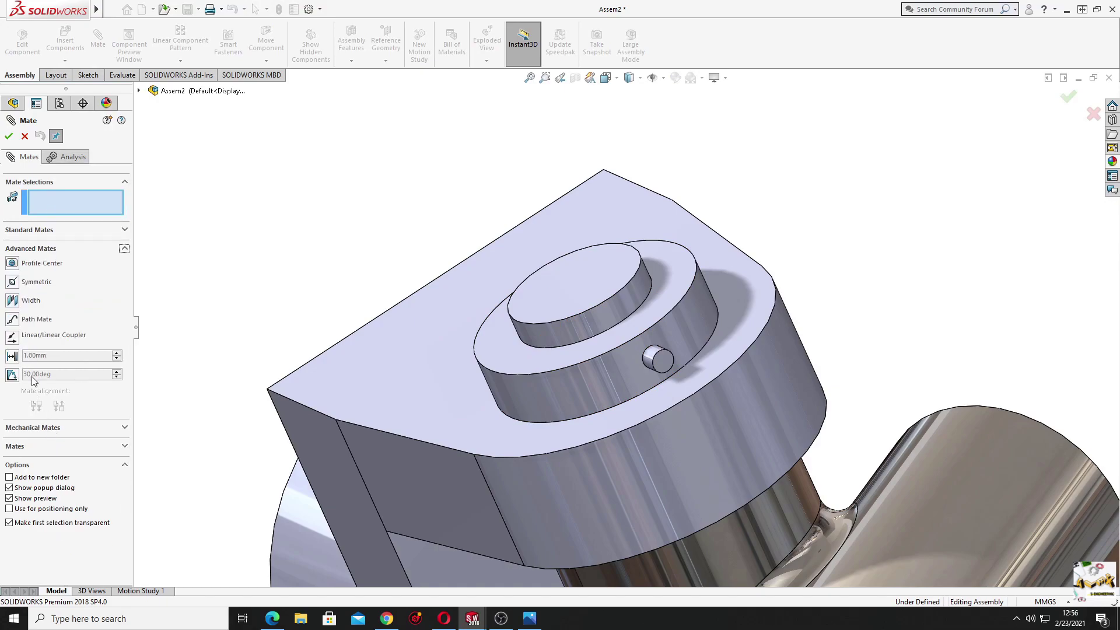
{"action": "left_click", "coordinate": [13, 301]}
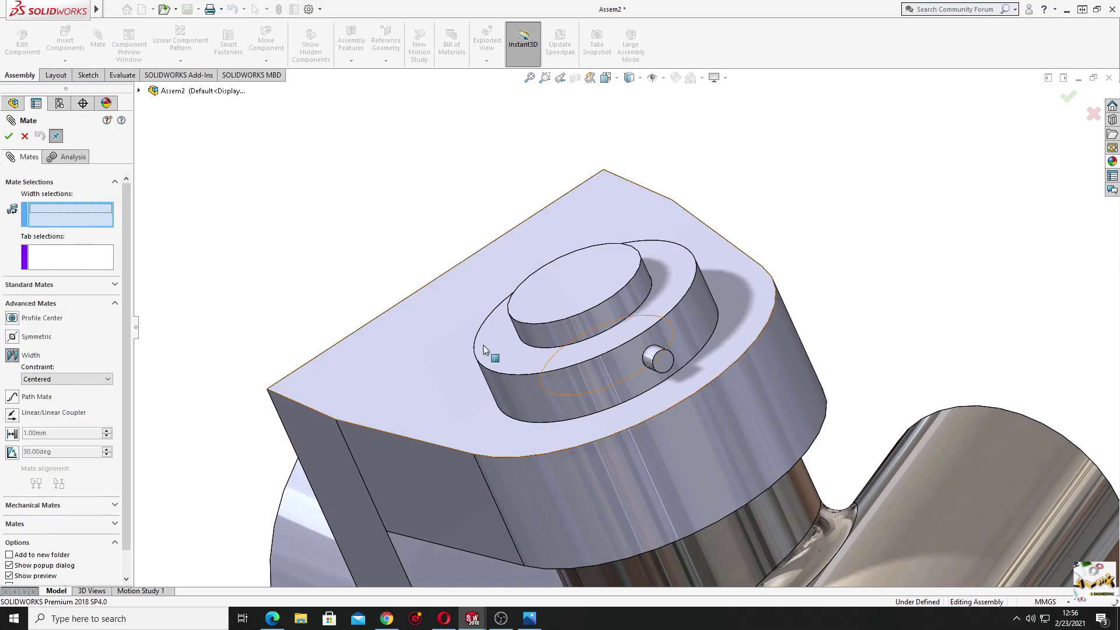
{"action": "left_click", "coordinate": [665, 365]}
{"action": "middle_click_drag", "start_coordinate": [665, 364], "coordinate": [489, 361]}
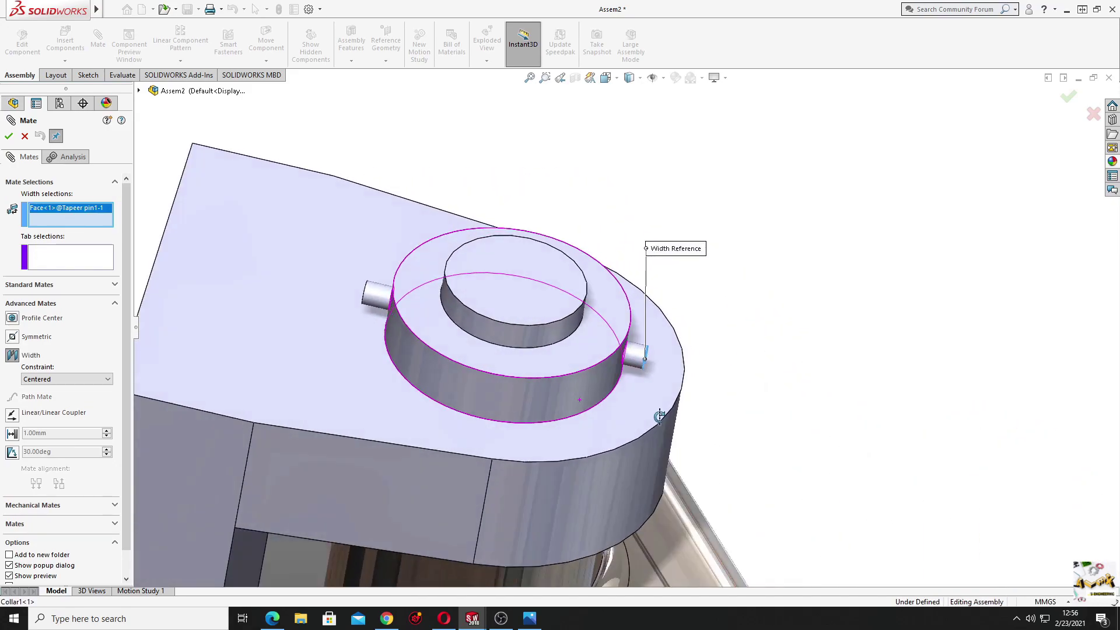
{"action": "left_click", "coordinate": [376, 294]}
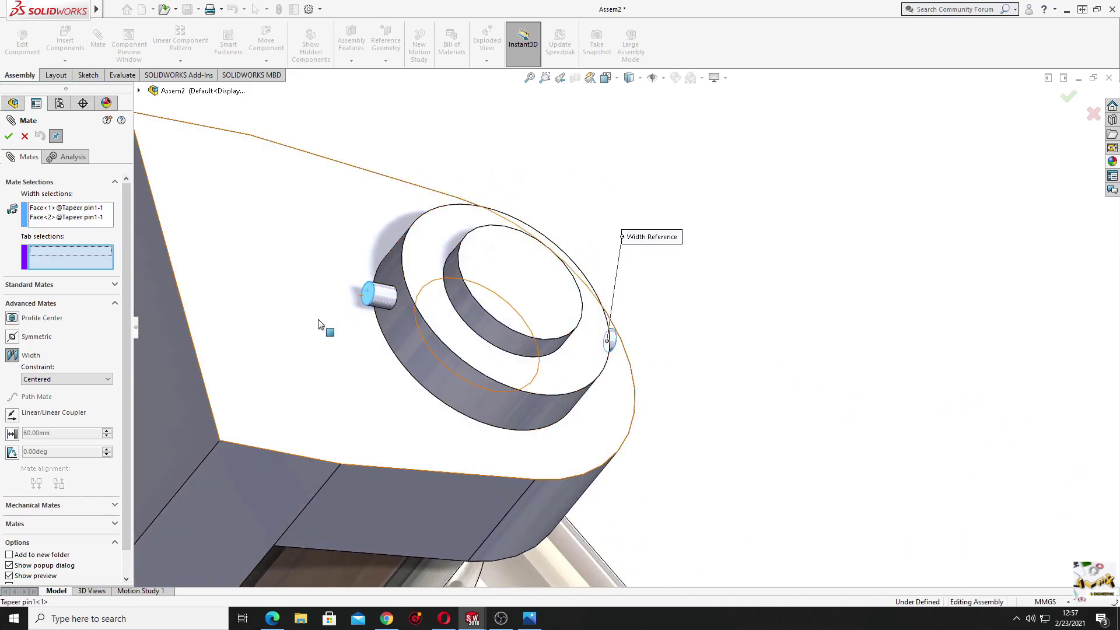
{"action": "middle_click_drag", "start_coordinate": [325, 322], "coordinate": [397, 341]}
{"action": "left_click", "coordinate": [511, 397]}
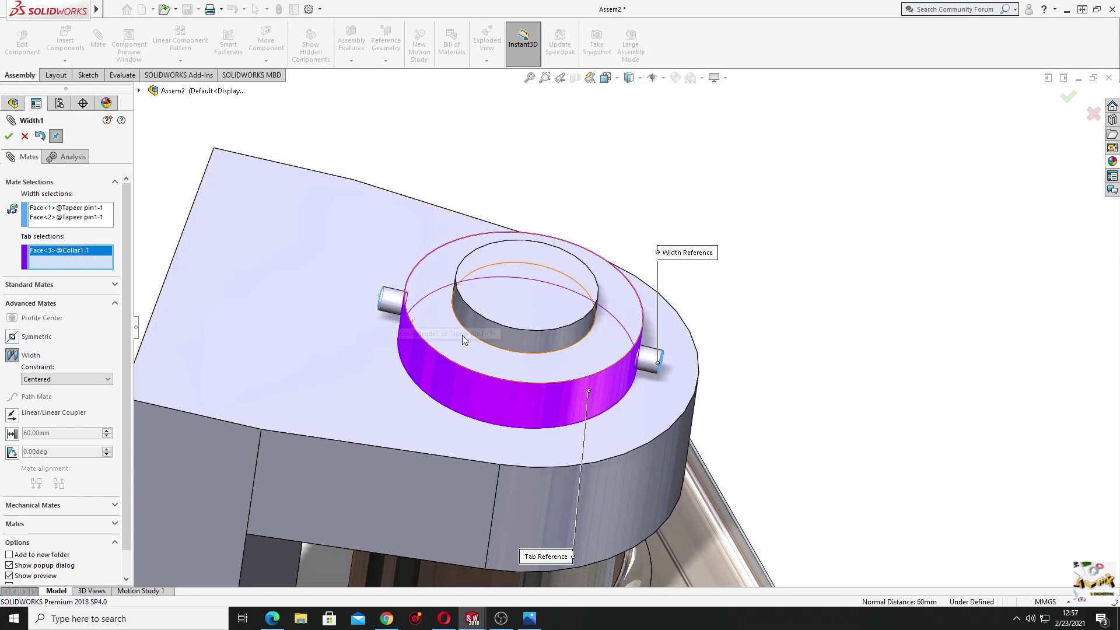
{"action": "left_click", "coordinate": [9, 136]}
- Drag the centre block around the pin to check that the joint pivots
{"action": "scroll", "coordinate": [467, 309], "scroll_direction": "up", "scroll_amount": 3}
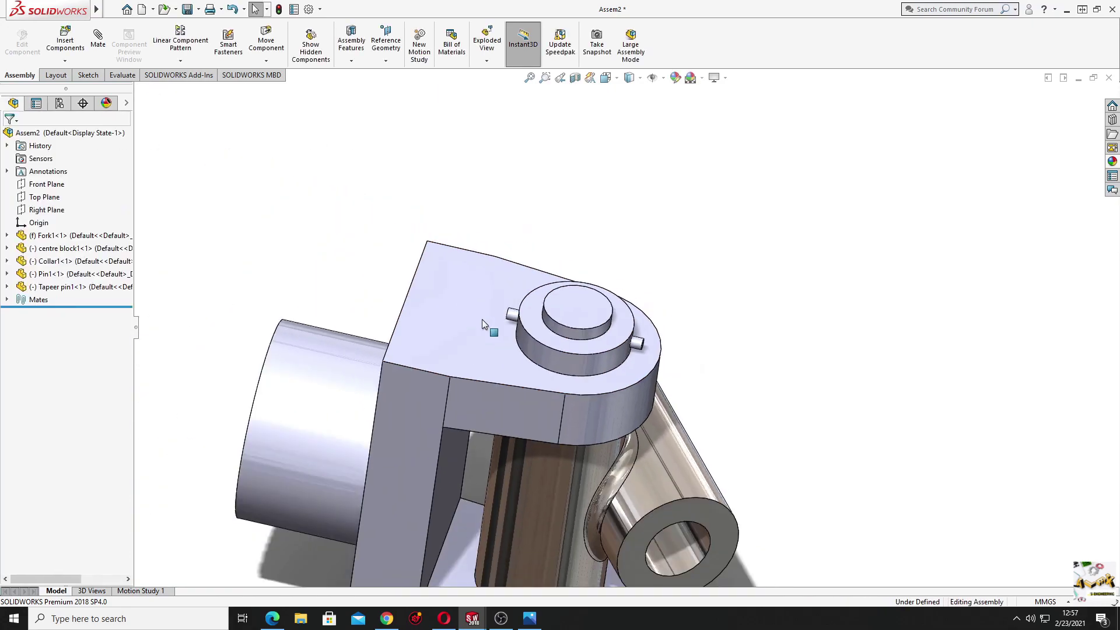
{"action": "mouse_move", "coordinate": [481, 320]}
{"action": "middle_mouse_down"}
{"action": "mouse_move", "coordinate": [501, 366]}
{"action": "mouse_move", "coordinate": [421, 362]}
{"action": "mouse_move", "coordinate": [461, 251]}
{"action": "mouse_move", "coordinate": [445, 309]}
{"action": "middle_mouse_up"}
{"action": "mouse_move", "coordinate": [619, 401]}
{"action": "left_mouse_down"}
{"action": "mouse_move", "coordinate": [522, 430]}
{"action": "mouse_move", "coordinate": [594, 417]}
{"action": "left_mouse_up"}
{"action": "left_click_drag", "start_coordinate": [536, 443], "coordinate": [580, 435]}
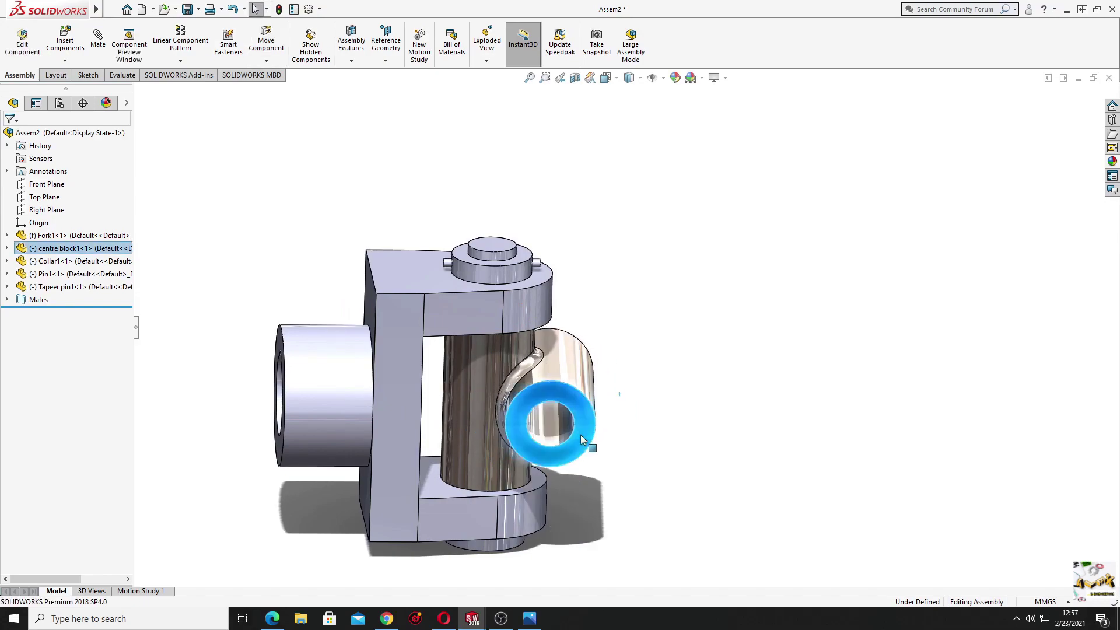
{"action": "left_click", "coordinate": [688, 444]}
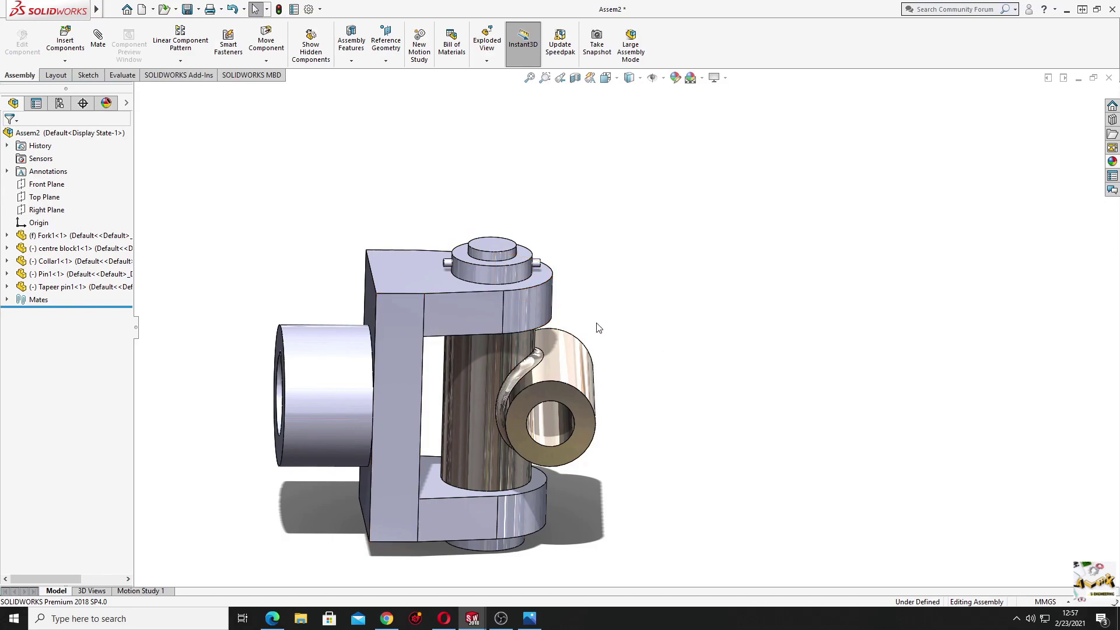
{"action": "middle_click_drag", "start_coordinate": [642, 344], "coordinate": [508, 353]}
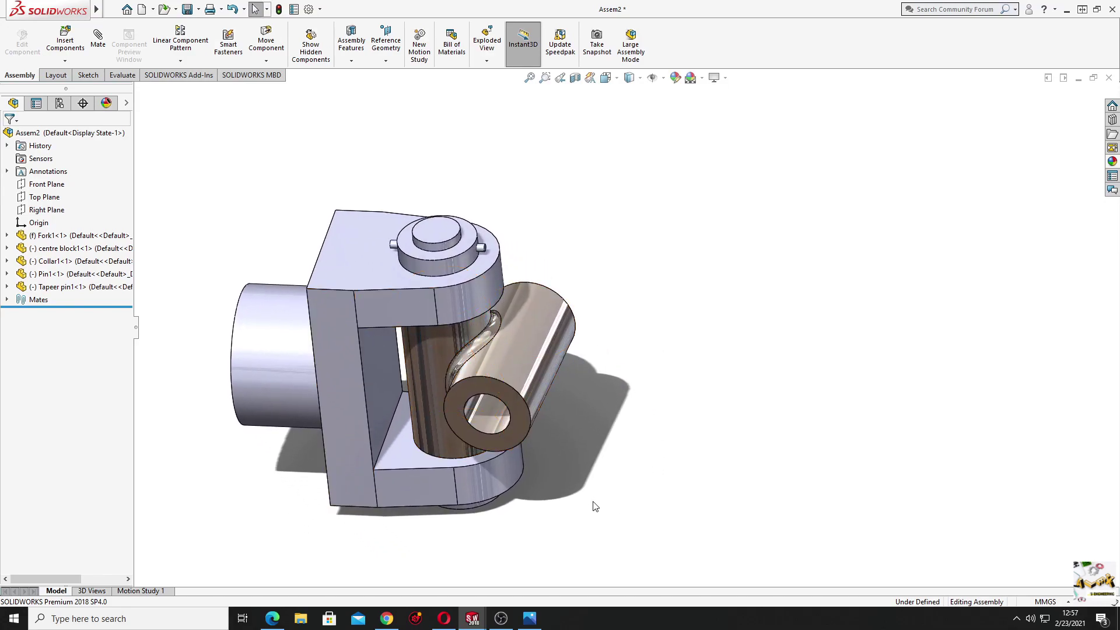
- Insert a second Fork1 on the right and rotate it so its jaws face the centre block
{"action": "left_click", "coordinate": [394, 306]}
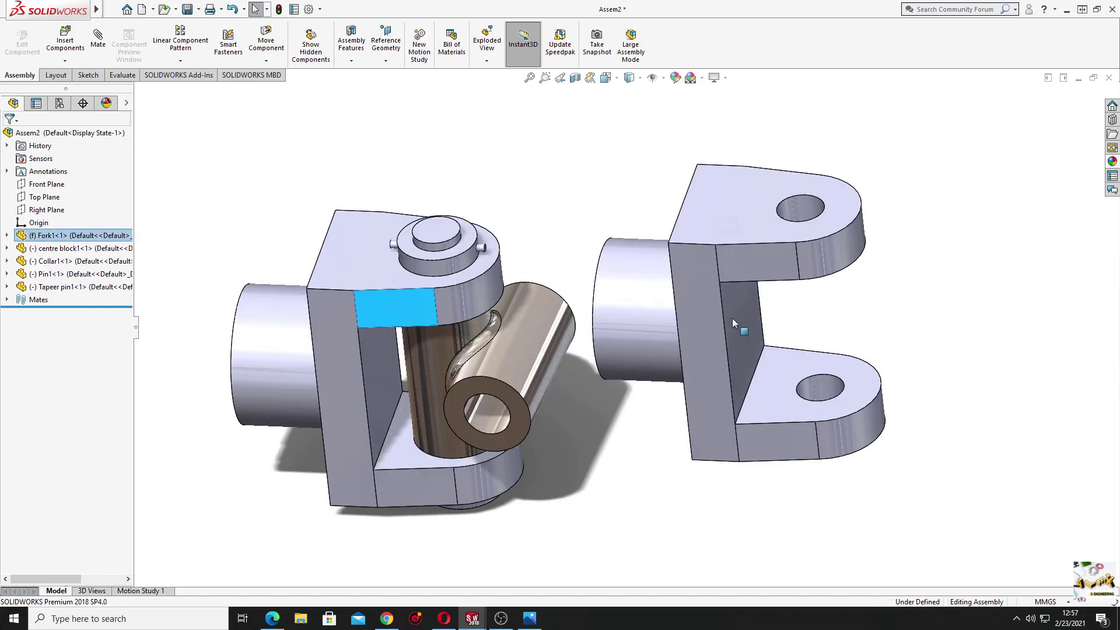
{"action": "left_click", "coordinate": [732, 318]}
{"action": "middle_click_drag", "start_coordinate": [604, 379], "coordinate": [618, 376]}
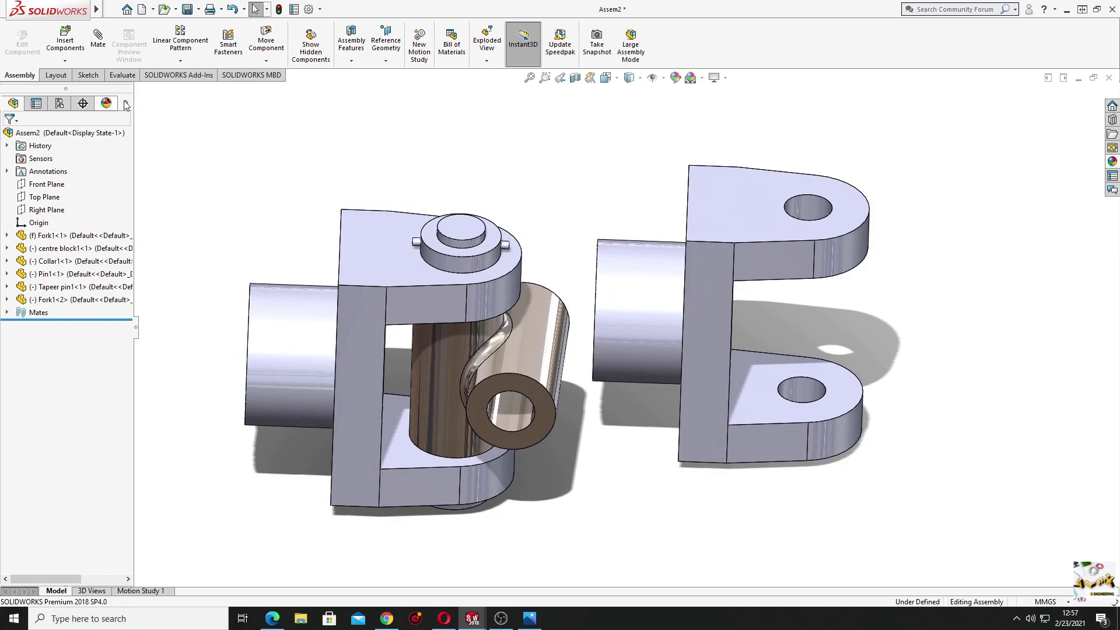
{"action": "left_click", "coordinate": [266, 61]}
{"action": "left_click", "coordinate": [283, 89]}
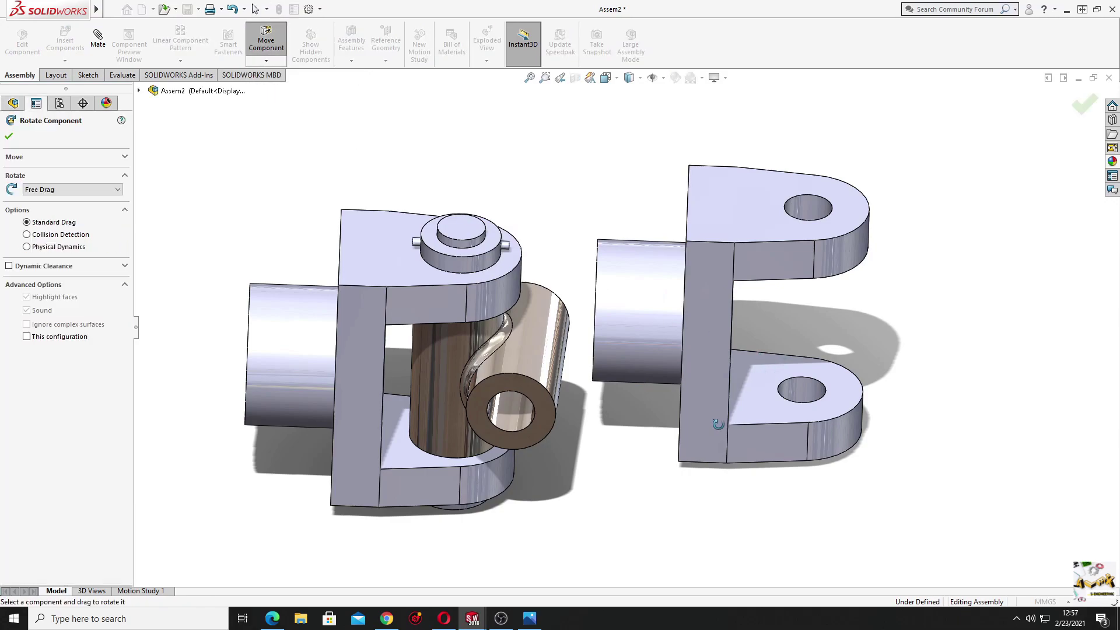
{"action": "mouse_move", "coordinate": [718, 424]}
{"action": "left_mouse_down"}
{"action": "mouse_move", "coordinate": [528, 274]}
{"action": "mouse_move", "coordinate": [668, 483]}
{"action": "left_mouse_up"}
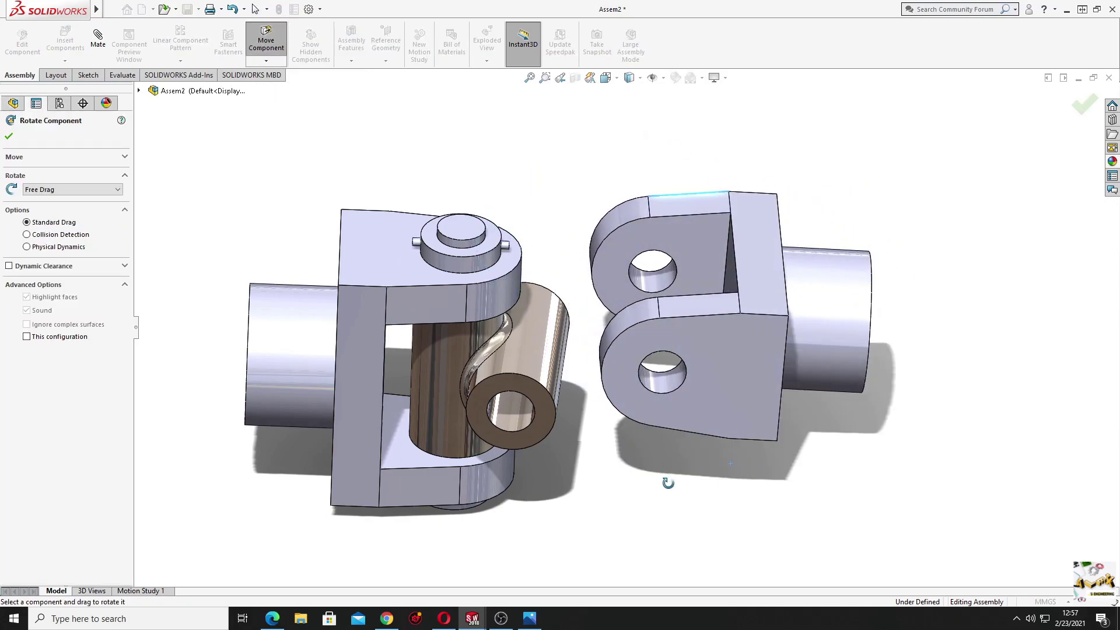
{"action": "left_click", "coordinate": [9, 136]}
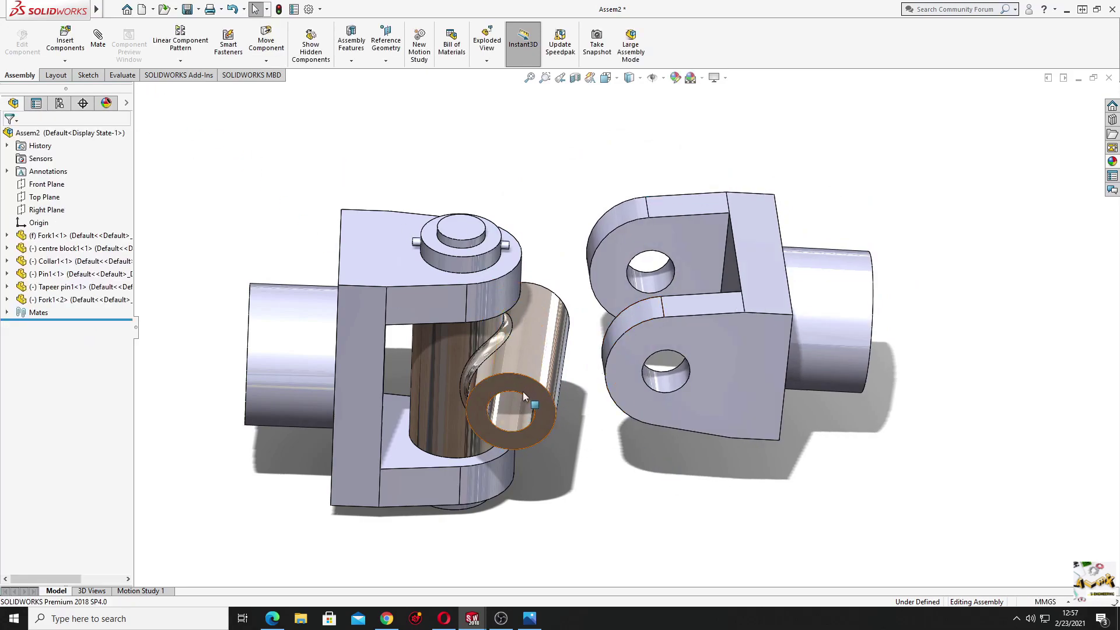
- Make the second fork's eye hole concentric with the centre block's cross hole
{"action": "left_click", "coordinate": [552, 418]}
{"action": "left_click", "coordinate": [595, 455]}
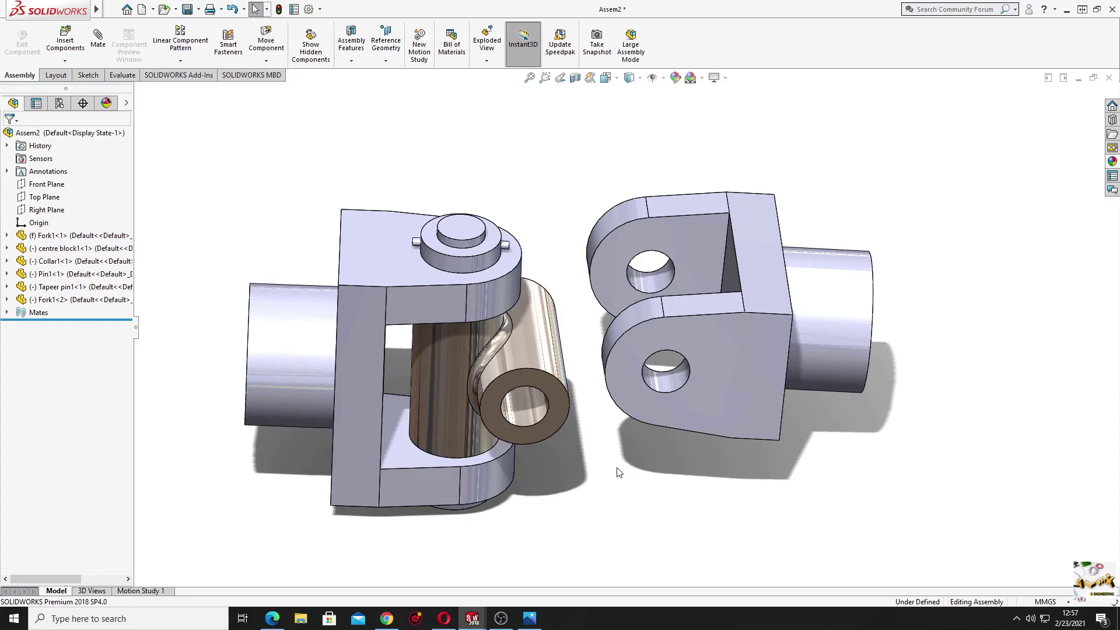
{"action": "mouse_move", "coordinate": [615, 470]}
{"action": "middle_mouse_down"}
{"action": "mouse_move", "coordinate": [615, 418]}
{"action": "mouse_move", "coordinate": [603, 400]}
{"action": "middle_mouse_up"}
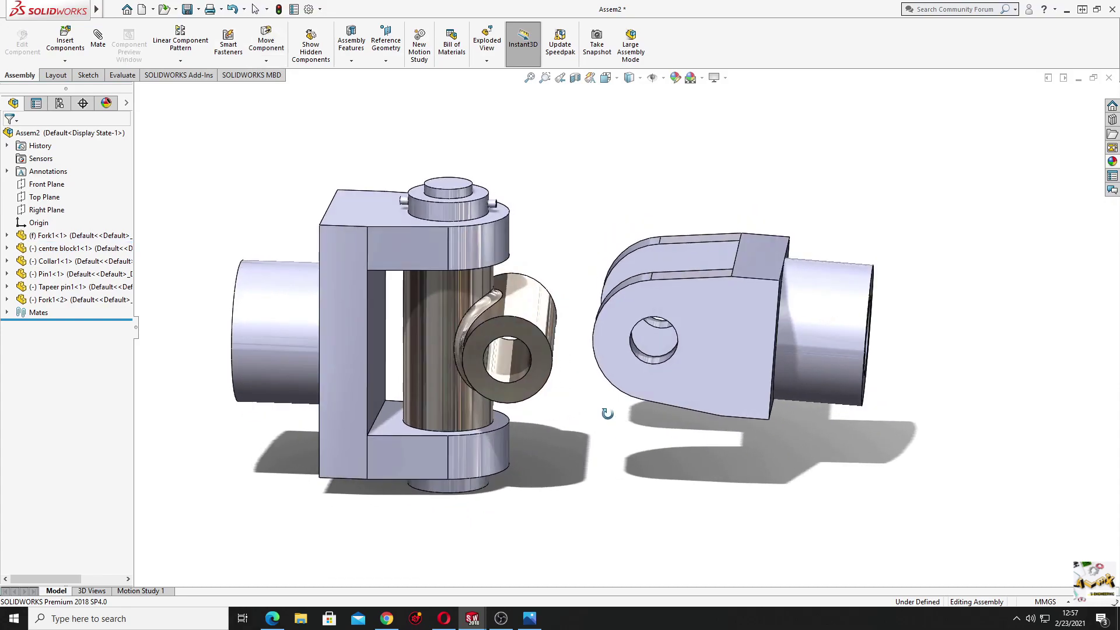
{"action": "left_click", "coordinate": [653, 362]}
{"action": "left_click", "coordinate": [506, 367], "text": "ctrl"}
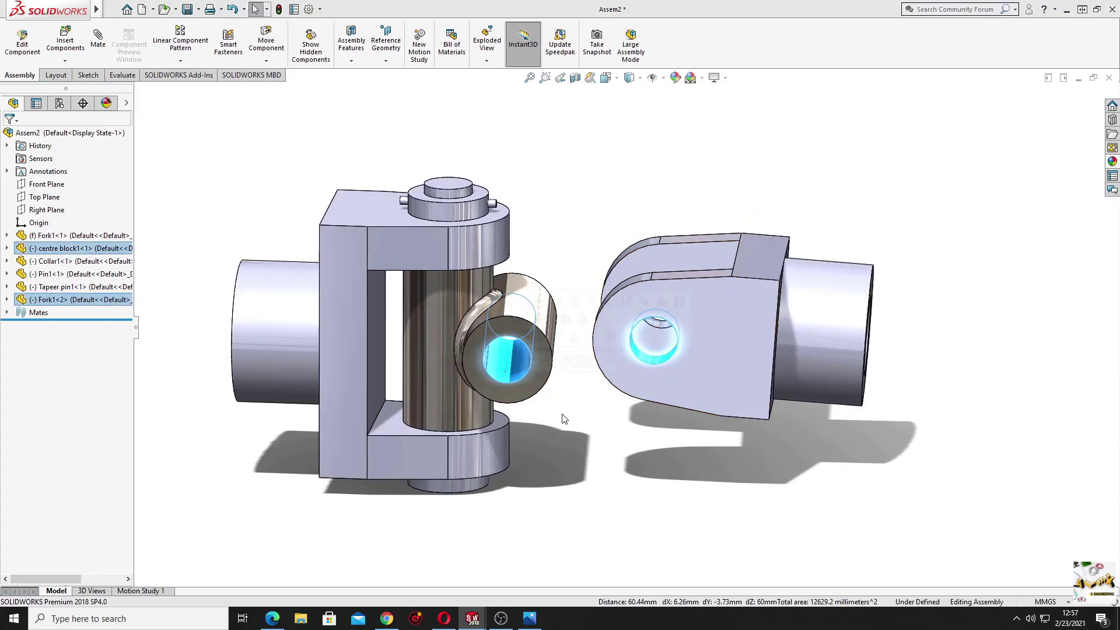
{"action": "left_click", "coordinate": [578, 366]}
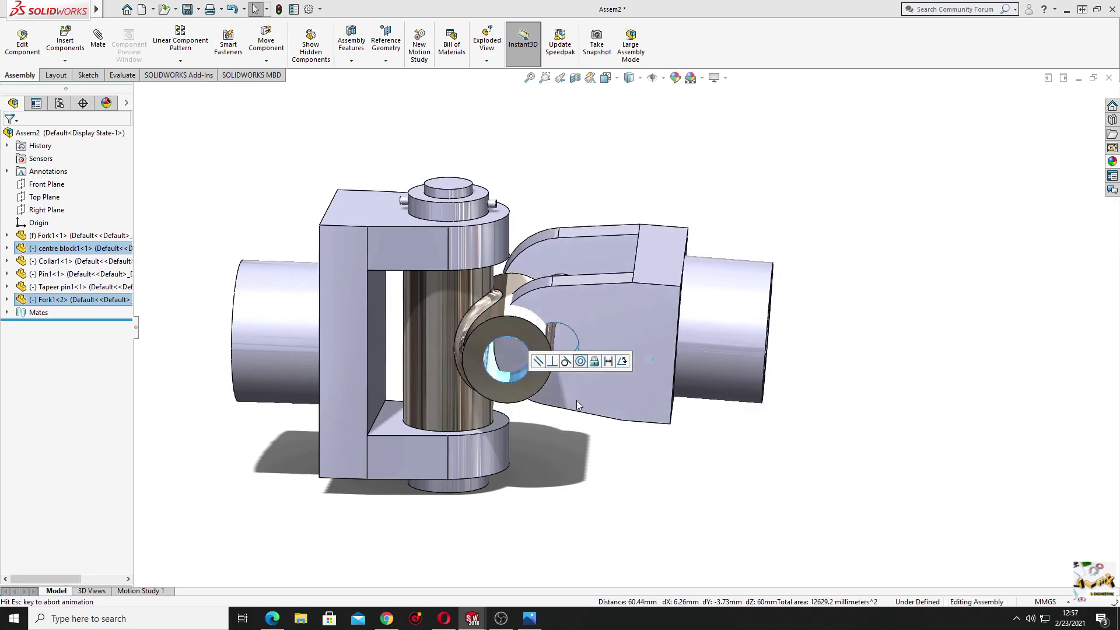
- Mate a second fork face to a centre block face to align the fork crosswise
{"action": "left_click", "coordinate": [595, 399]}
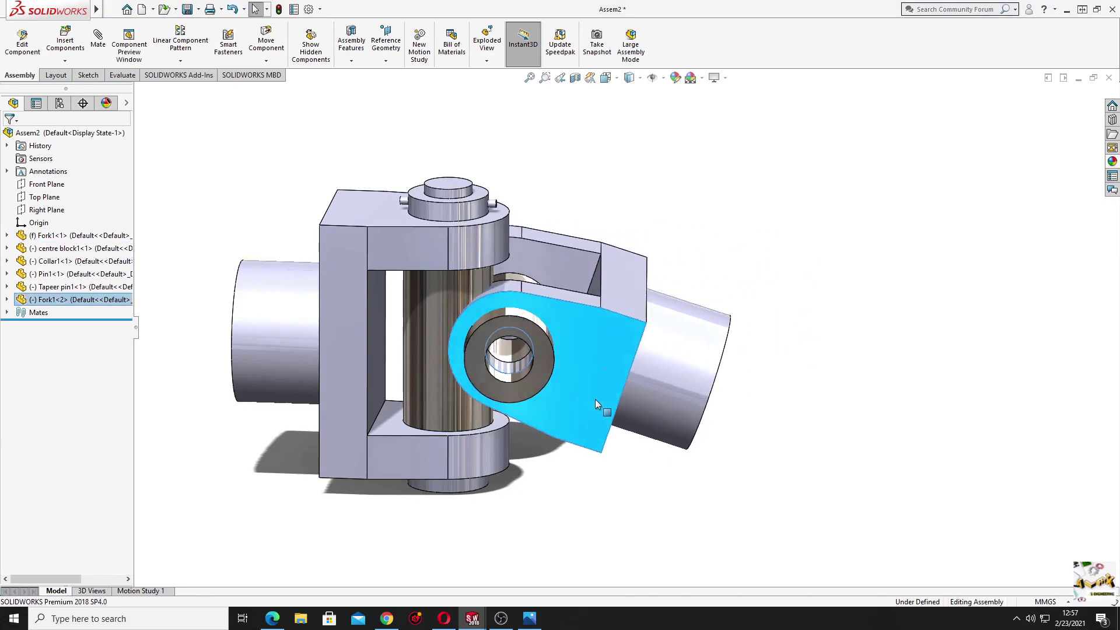
{"action": "mouse_move", "coordinate": [590, 408]}
{"action": "middle_mouse_down"}
{"action": "mouse_move", "coordinate": [596, 619]}
{"action": "mouse_move", "coordinate": [605, 505]}
{"action": "mouse_move", "coordinate": [549, 464]}
{"action": "mouse_move", "coordinate": [656, 345]}
{"action": "middle_mouse_up"}
{"action": "left_click", "coordinate": [475, 322]}
{"action": "left_click", "coordinate": [446, 349], "text": "ctrl"}
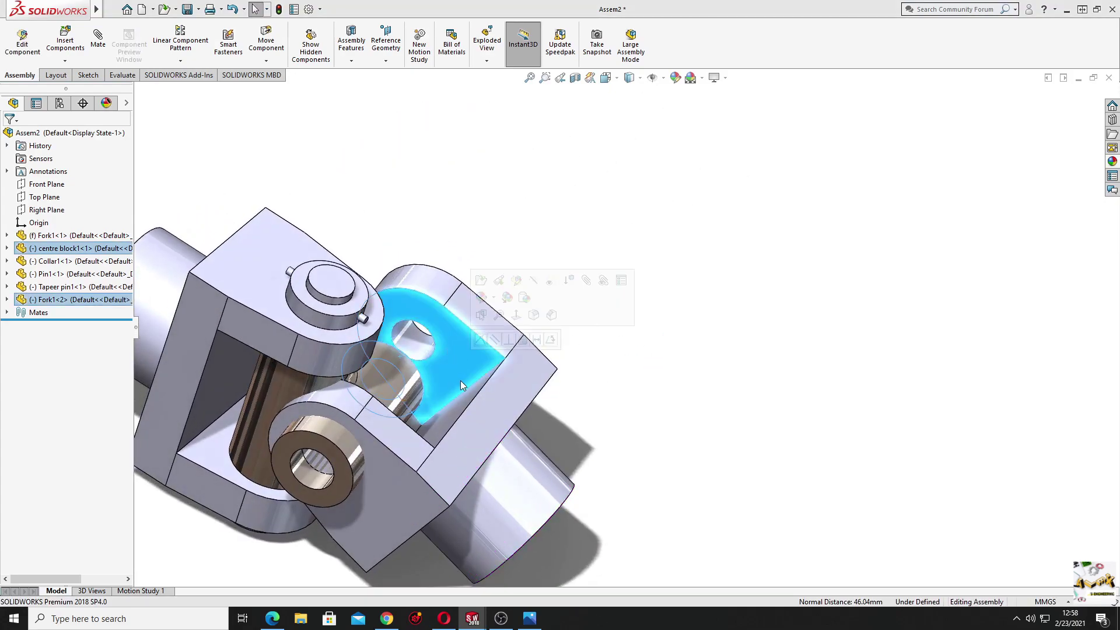
{"action": "left_click", "coordinate": [521, 349]}
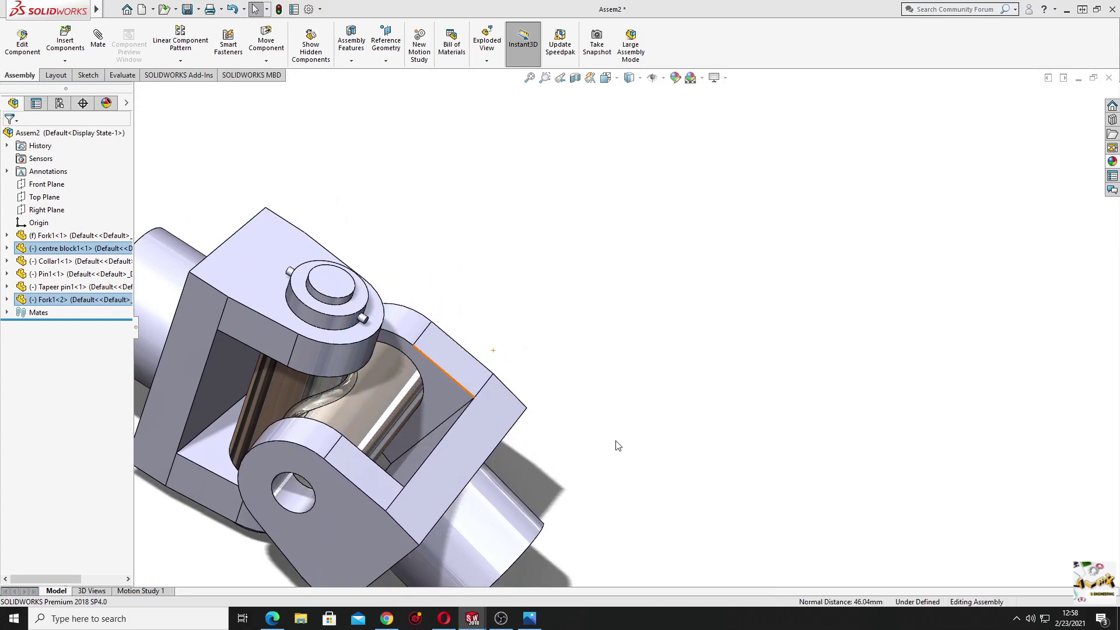
- Drag the first pin out of the fork hole, then undo to put it back
{"action": "mouse_move", "coordinate": [595, 420]}
{"action": "middle_mouse_down"}
{"action": "mouse_move", "coordinate": [621, 368]}
{"action": "mouse_move", "coordinate": [532, 380]}
{"action": "mouse_move", "coordinate": [617, 420]}
{"action": "mouse_move", "coordinate": [615, 513]}
{"action": "mouse_move", "coordinate": [748, 443]}
{"action": "mouse_move", "coordinate": [694, 427]}
{"action": "mouse_move", "coordinate": [715, 420]}
{"action": "mouse_move", "coordinate": [716, 439]}
{"action": "middle_mouse_up"}
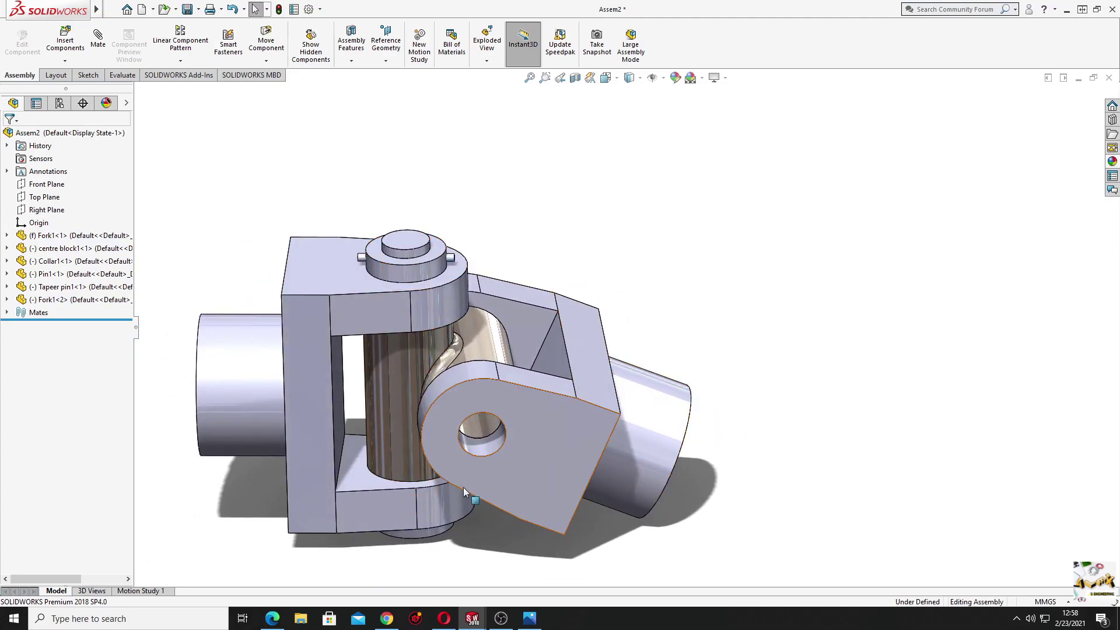
{"action": "middle_click_drag", "start_coordinate": [463, 488], "coordinate": [442, 410]}
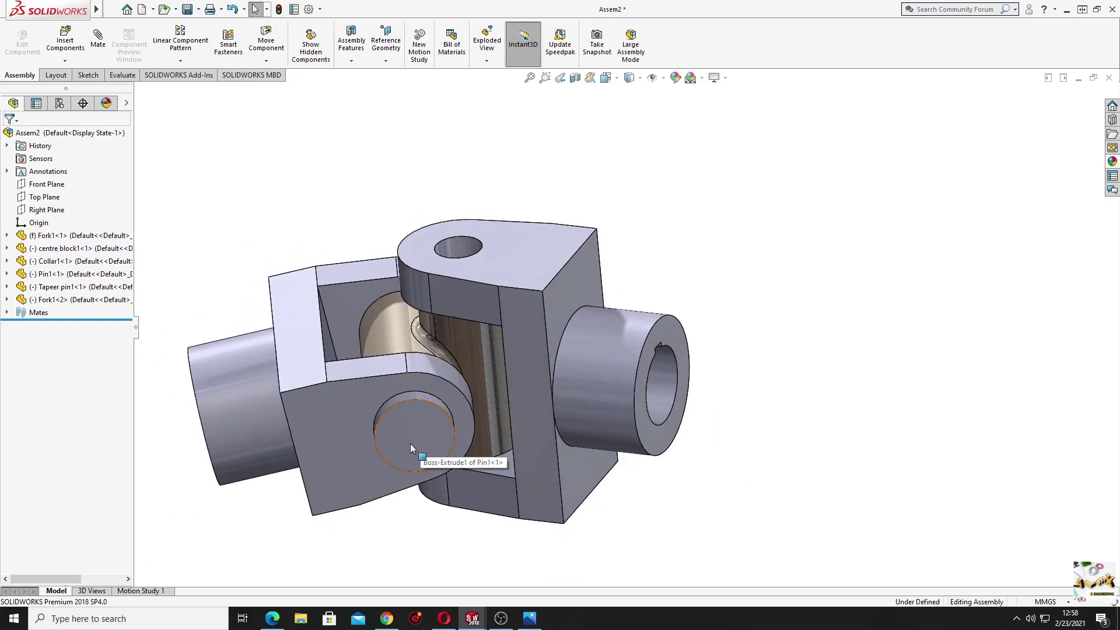
{"action": "mouse_move", "coordinate": [408, 435]}
{"action": "left_mouse_down"}
{"action": "mouse_move", "coordinate": [544, 431]}
{"action": "mouse_move", "coordinate": [754, 327]}
{"action": "left_mouse_up"}
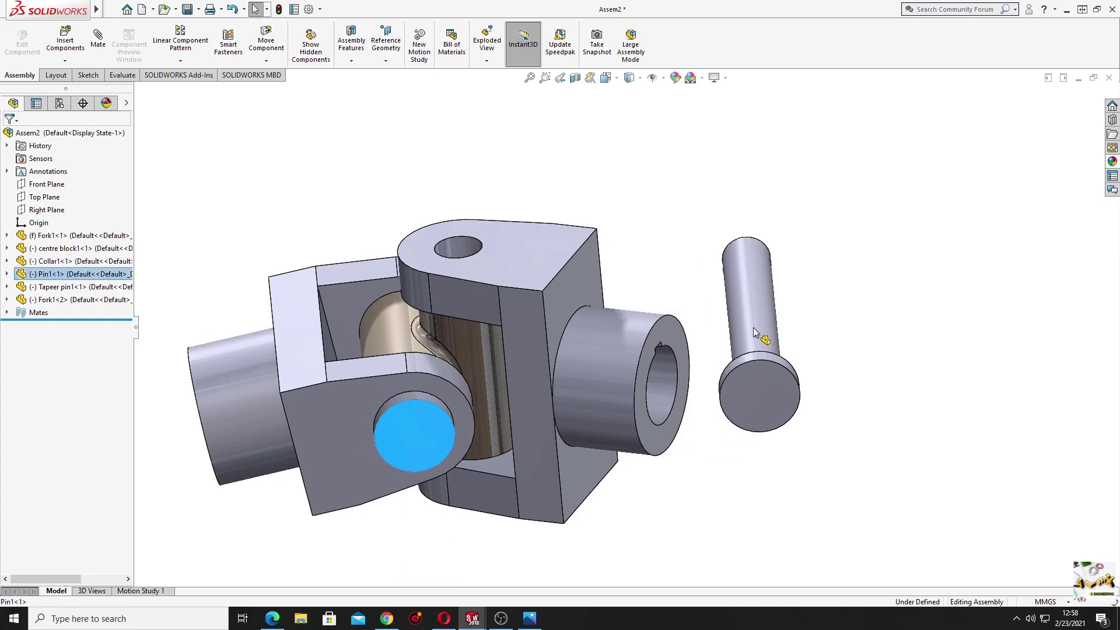
{"action": "key", "text": "ctrl+z"}
{"action": "middle_click_drag", "start_coordinate": [569, 349], "coordinate": [576, 425]}
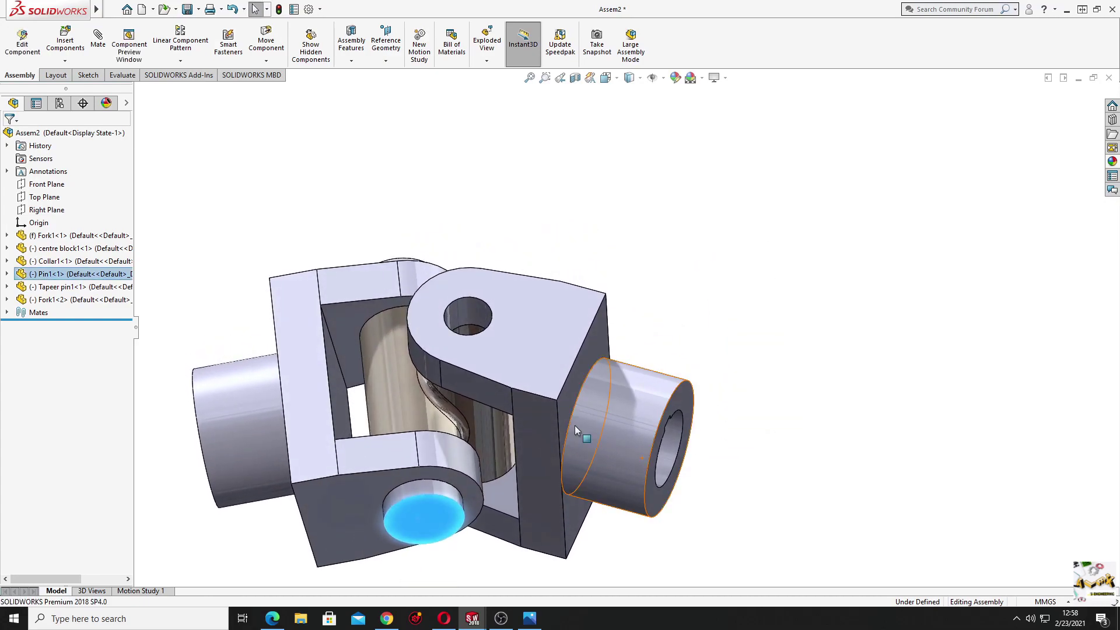
- Ctrl-drag Pin1 to place a second copy, Pin1<2>, beside the assembly
{"action": "scroll", "coordinate": [607, 443], "scroll_direction": "up", "scroll_amount": 3}
{"action": "scroll", "coordinate": [654, 426], "scroll_direction": "up", "scroll_amount": 2}
{"action": "scroll", "coordinate": [668, 397], "scroll_direction": "down", "scroll_amount": 3}
{"action": "mouse_move", "coordinate": [668, 392]}
{"action": "middle_mouse_down", "text": "ctrl"}
{"action": "mouse_move", "coordinate": [513, 268]}
{"action": "mouse_move", "coordinate": [501, 378]}
{"action": "middle_mouse_up", "text": "ctrl"}
{"action": "key", "text": "s"}
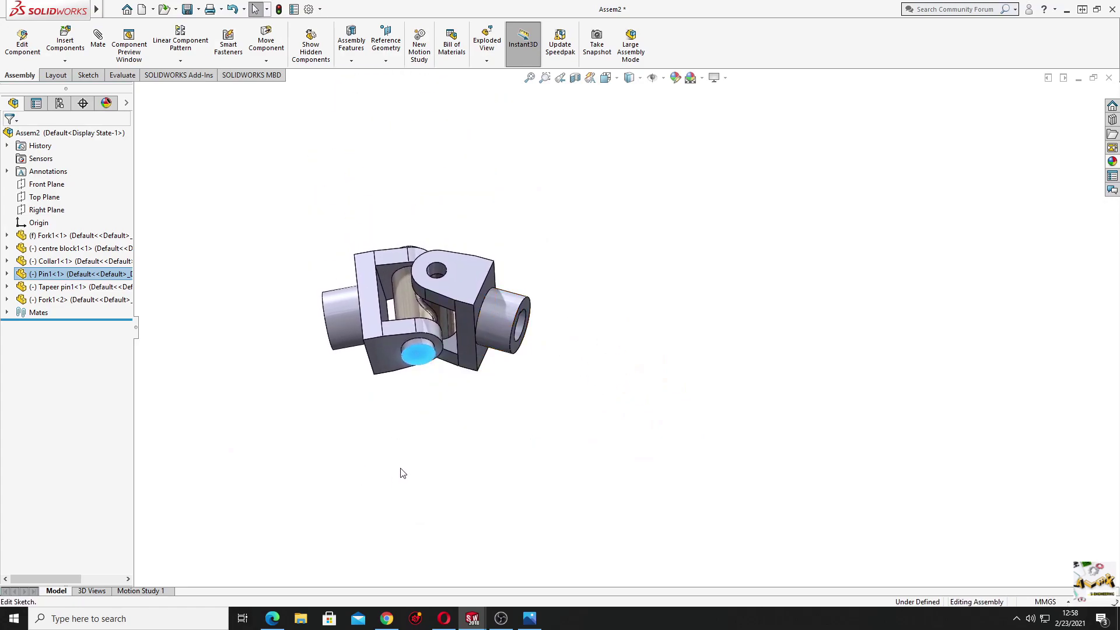
{"action": "left_click", "coordinate": [401, 473]}
{"action": "scroll", "coordinate": [475, 391], "scroll_direction": "down", "scroll_amount": 2}
{"action": "scroll", "coordinate": [476, 388], "scroll_direction": "down", "scroll_amount": 2}
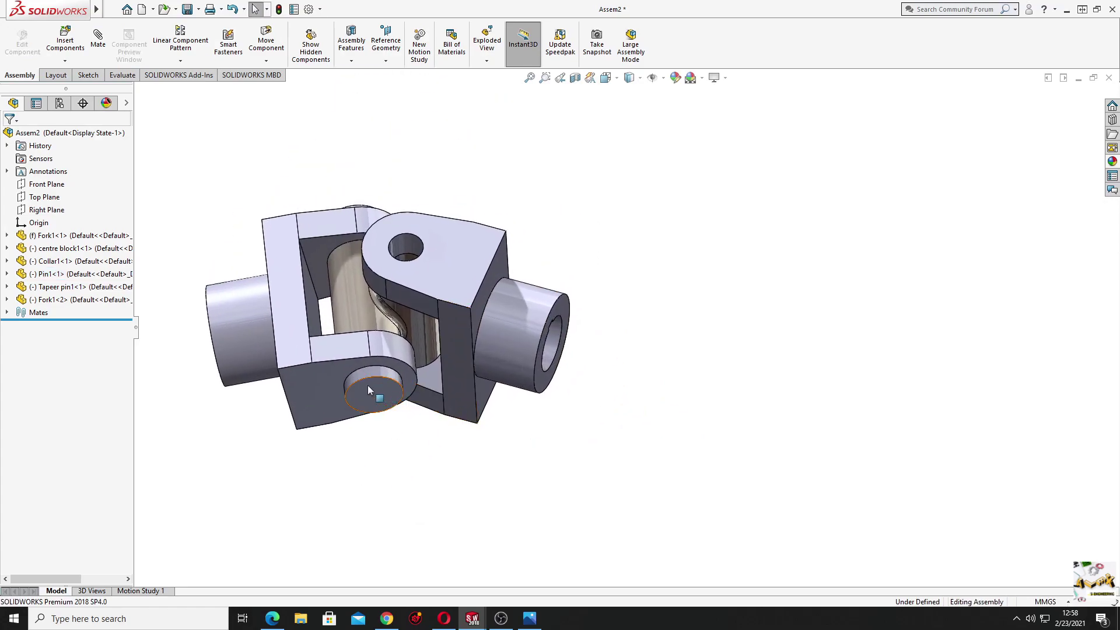
{"action": "left_click_drag", "start_coordinate": [367, 390], "coordinate": [618, 356], "text": "ctrl"}
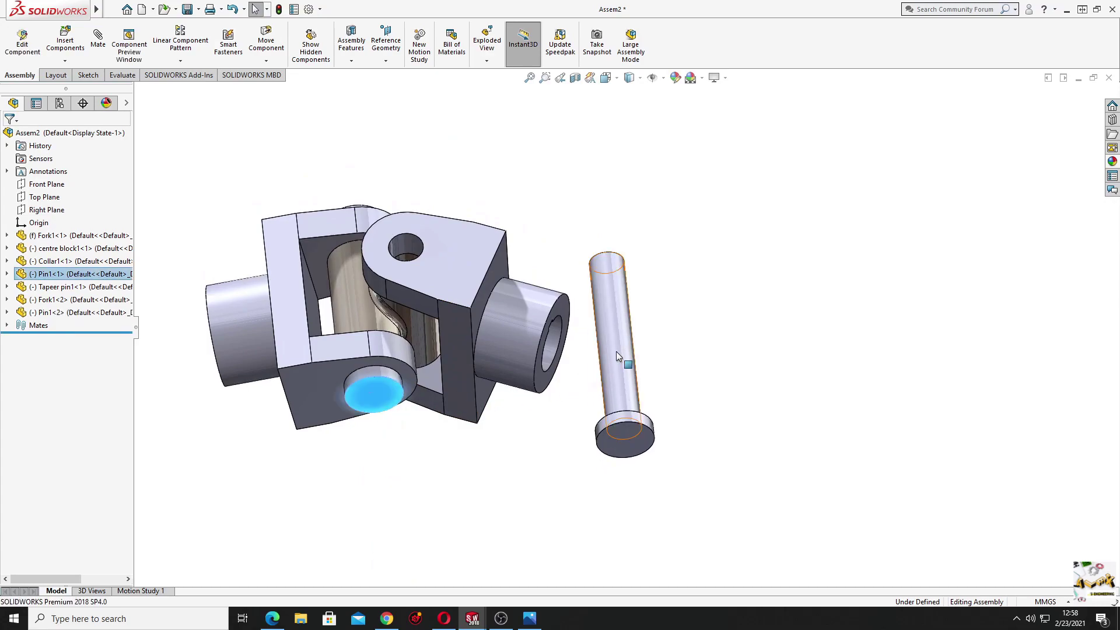
- Mate Pin1<2>'s cylinder concentric with the centre block's cross hole through the second fork
{"action": "left_click", "coordinate": [540, 445]}
{"action": "middle_click_drag", "start_coordinate": [540, 445], "coordinate": [546, 544]}
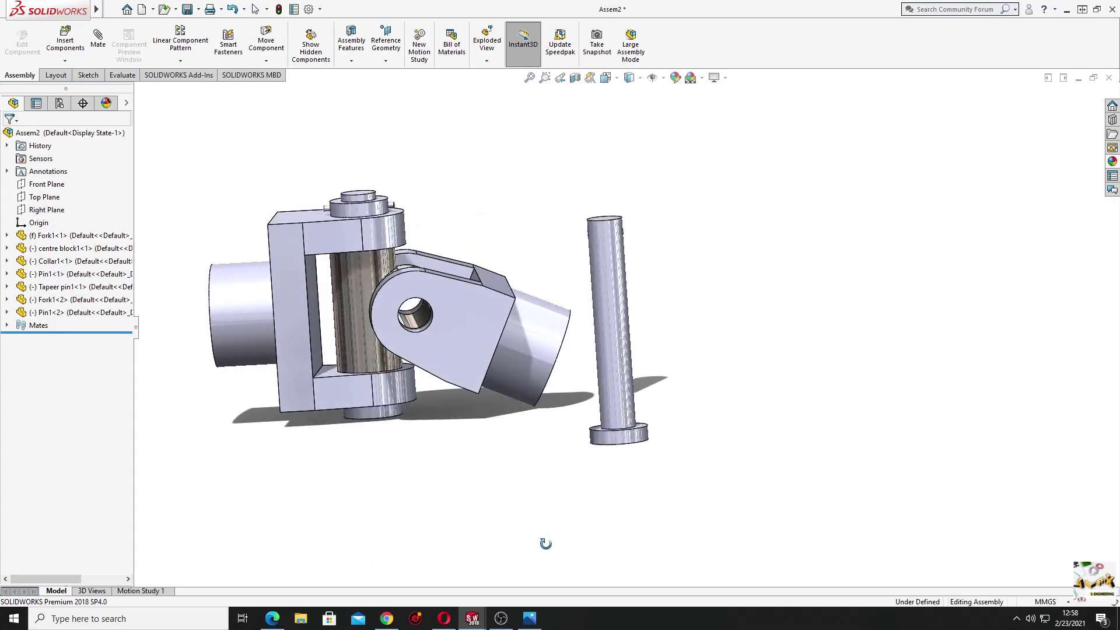
{"action": "left_click", "coordinate": [613, 325]}
{"action": "left_click", "coordinate": [417, 318]}
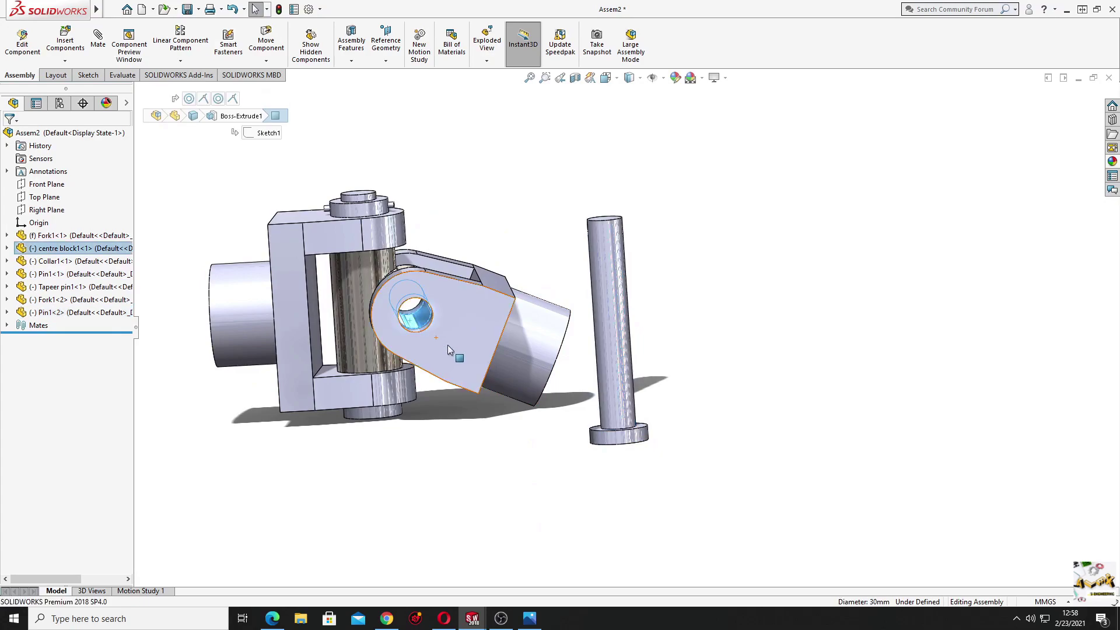
{"action": "left_click", "coordinate": [604, 354], "text": "ctrl"}
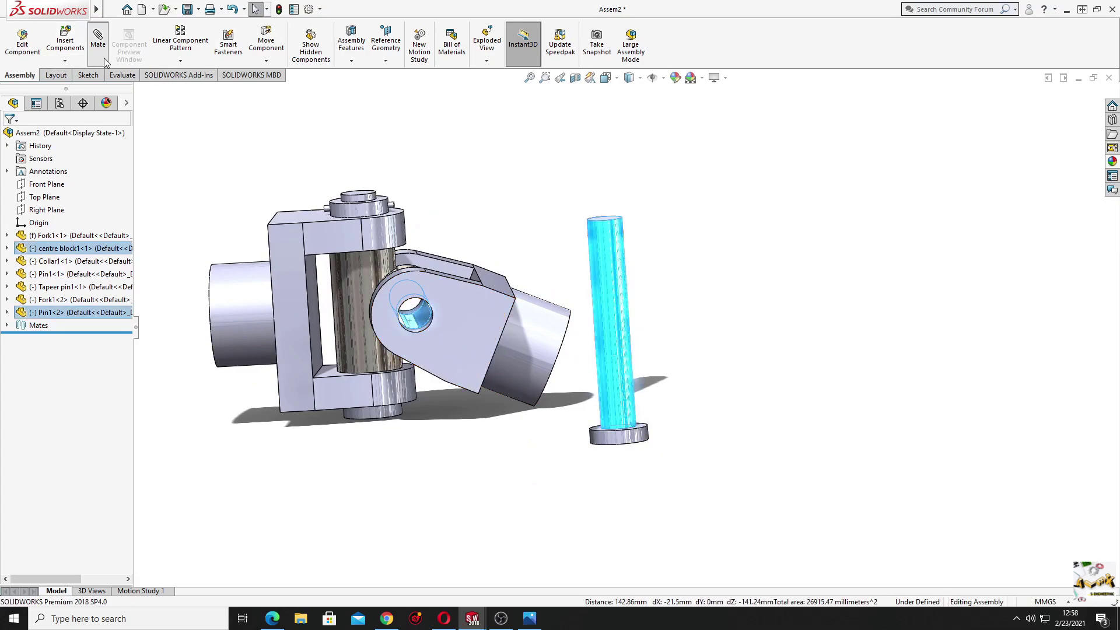
{"action": "left_click", "coordinate": [103, 350]}
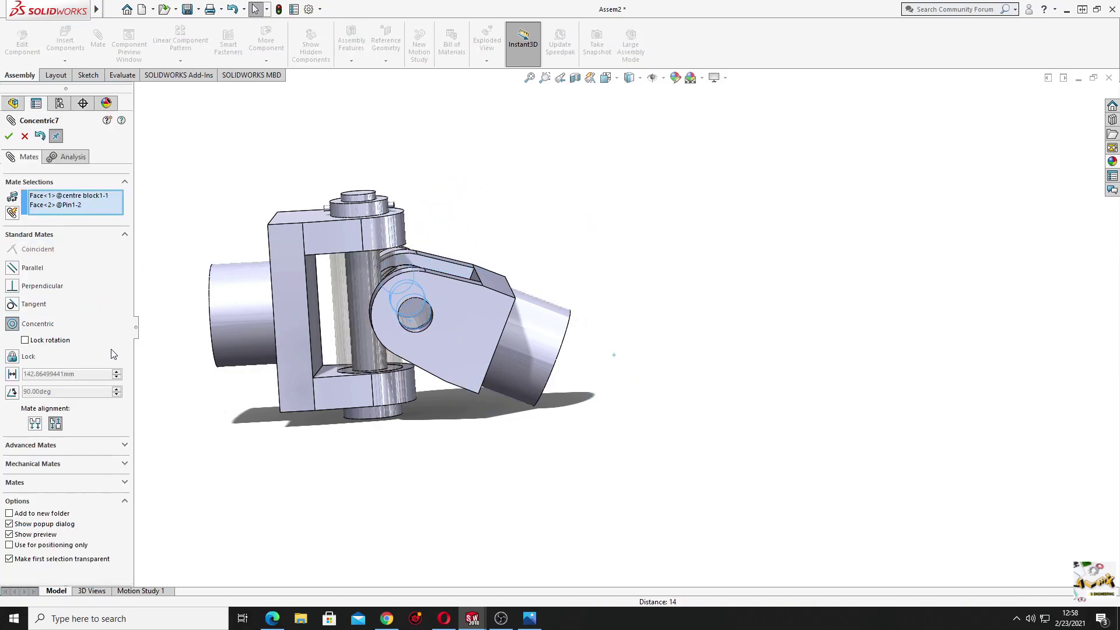
{"action": "left_click", "coordinate": [9, 136]}
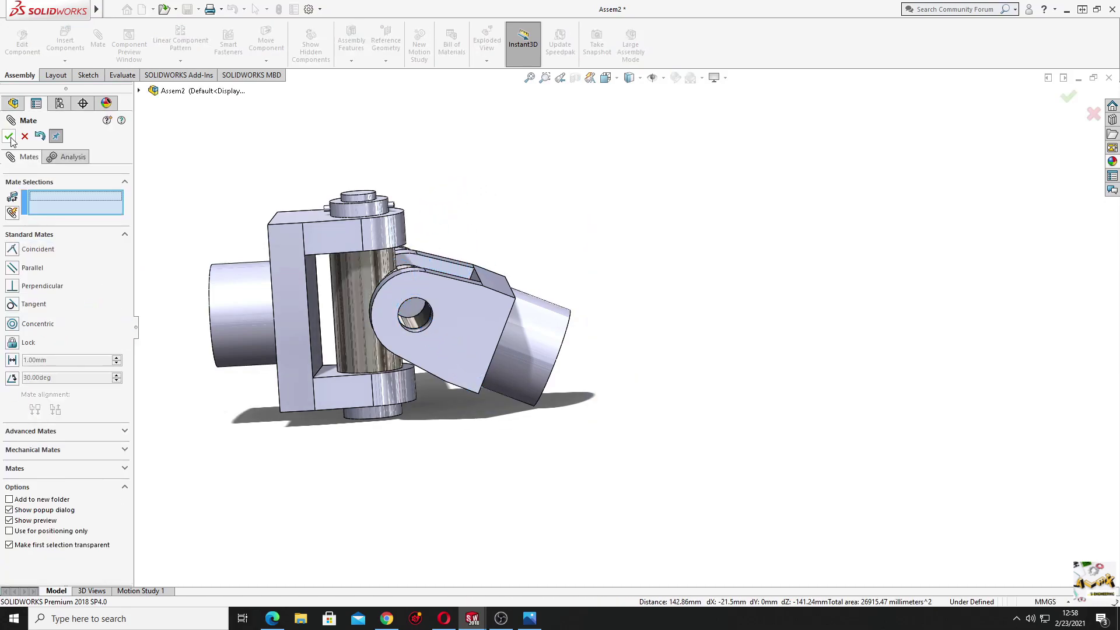
{"action": "left_click", "coordinate": [9, 137]}
{"action": "mouse_move", "coordinate": [345, 250]}
{"action": "middle_mouse_down"}
{"action": "mouse_move", "coordinate": [330, 402]}
{"action": "mouse_move", "coordinate": [484, 304]}
{"action": "middle_mouse_up"}
- Seat the second pin's head against the second fork's outer eye face
{"action": "left_click", "coordinate": [440, 304]}
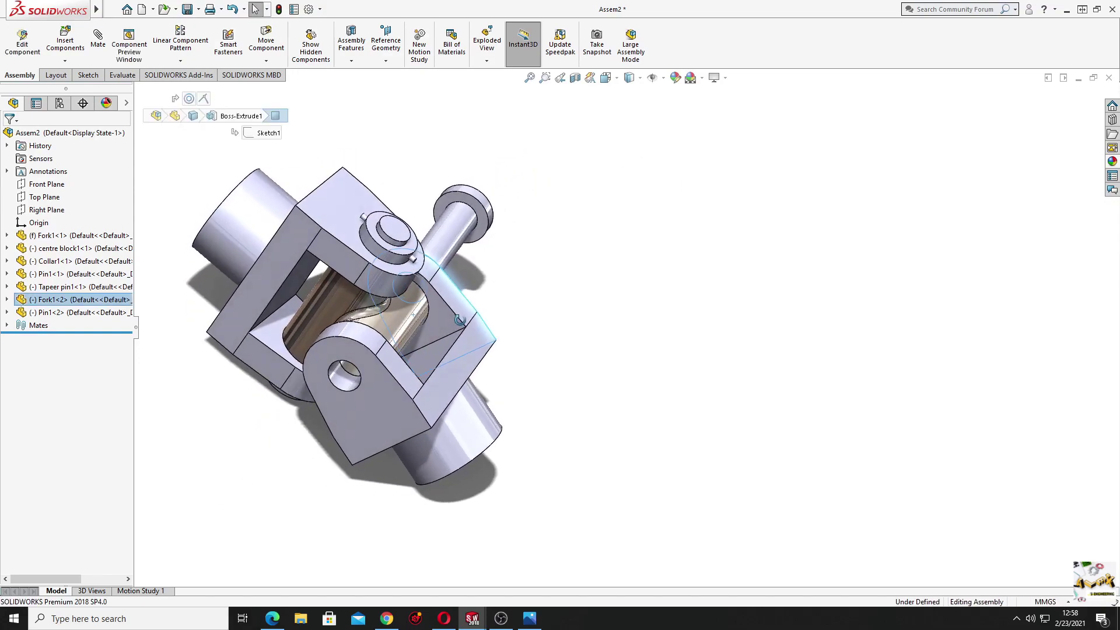
{"action": "left_click", "coordinate": [480, 230], "text": "ctrl"}
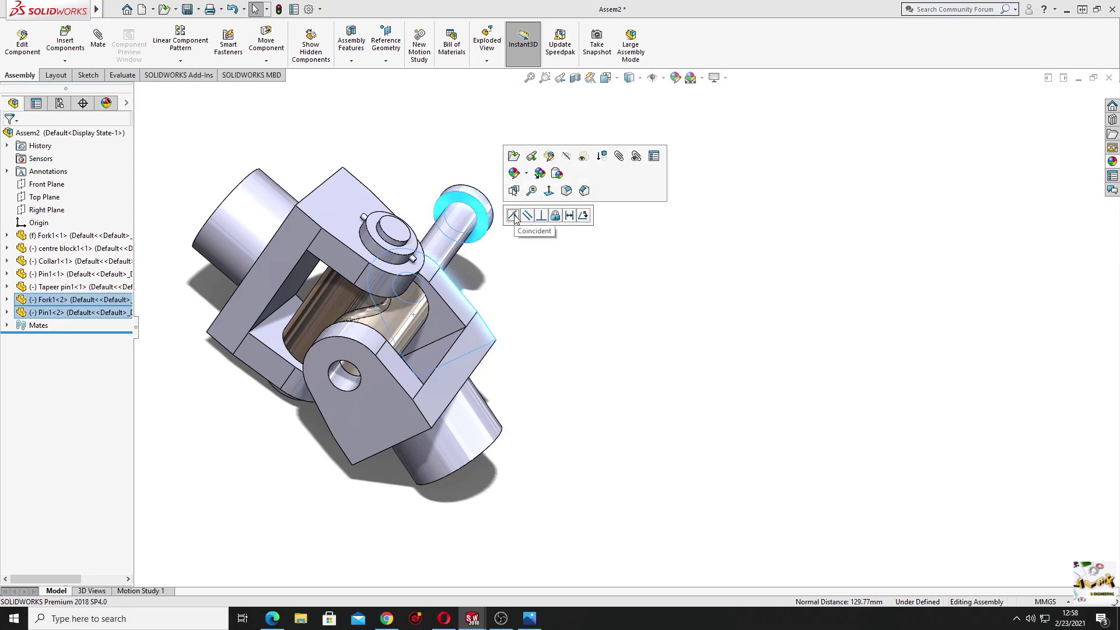
{"action": "left_click", "coordinate": [513, 216]}
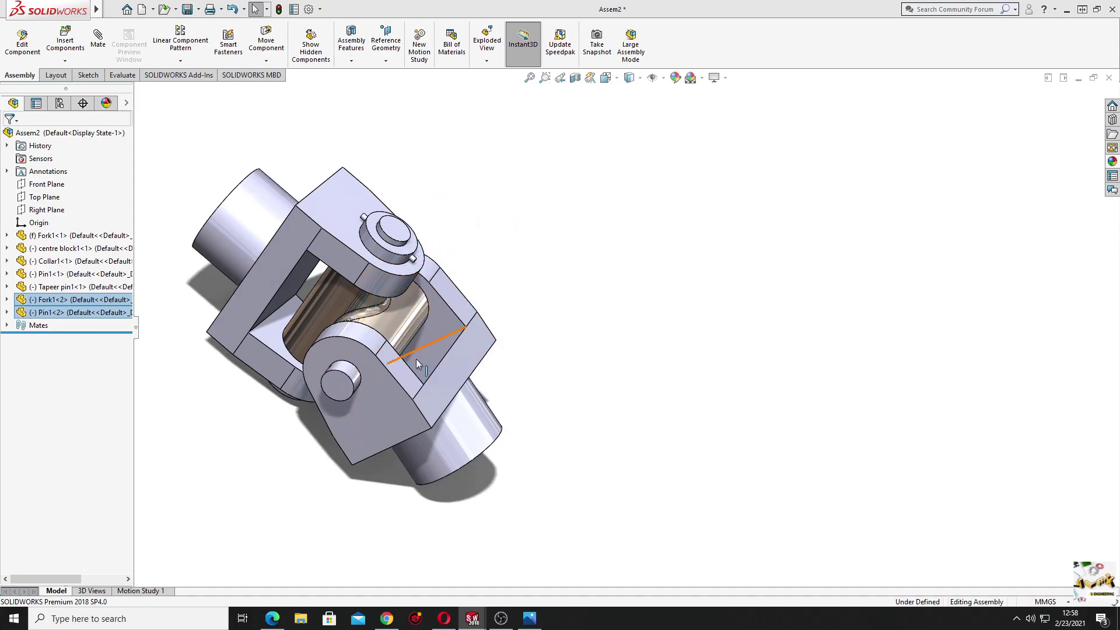
{"action": "middle_click_drag", "start_coordinate": [525, 387], "coordinate": [565, 339]}
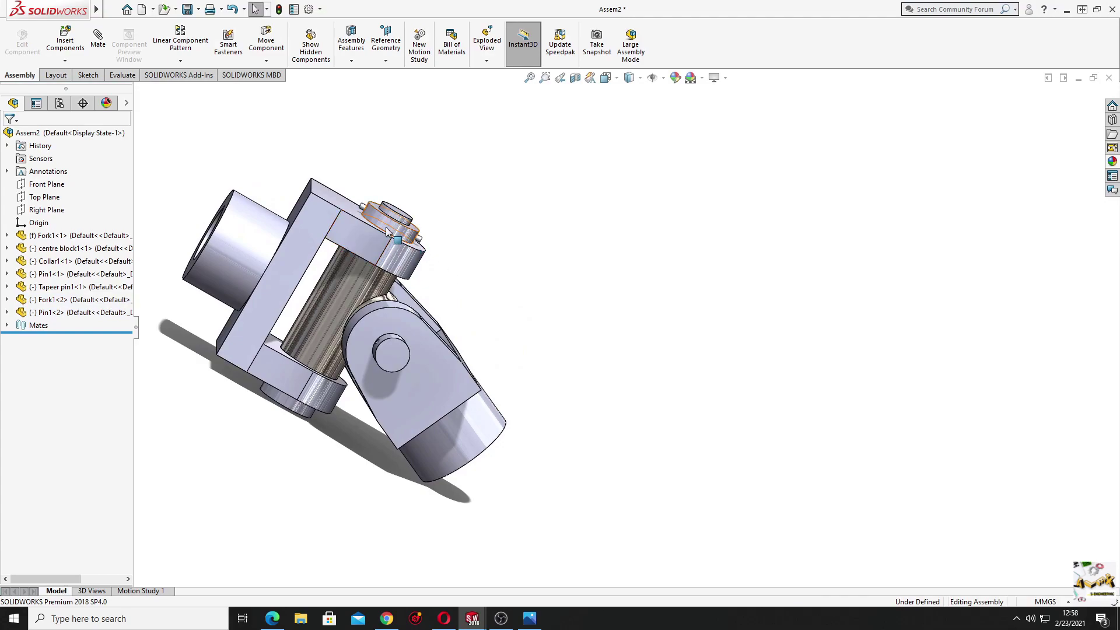
- Swing the joint to check articulation, then Ctrl-drag a Collar1 copy beside it
{"action": "left_click_drag", "start_coordinate": [371, 232], "coordinate": [354, 232]}
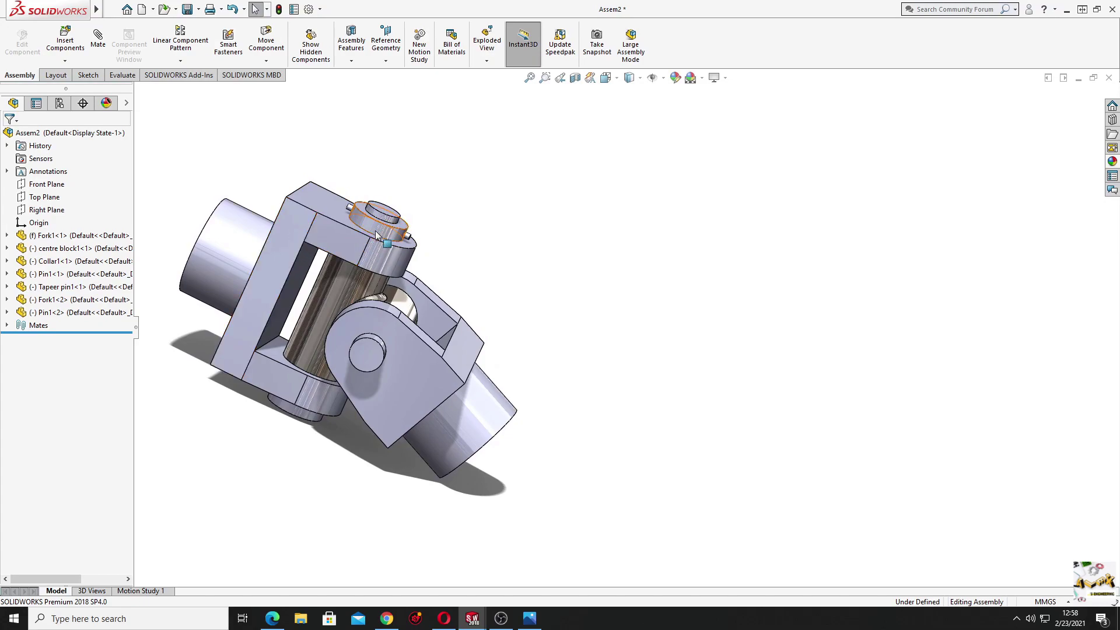
{"action": "middle_click_drag", "start_coordinate": [371, 252], "coordinate": [314, 402]}
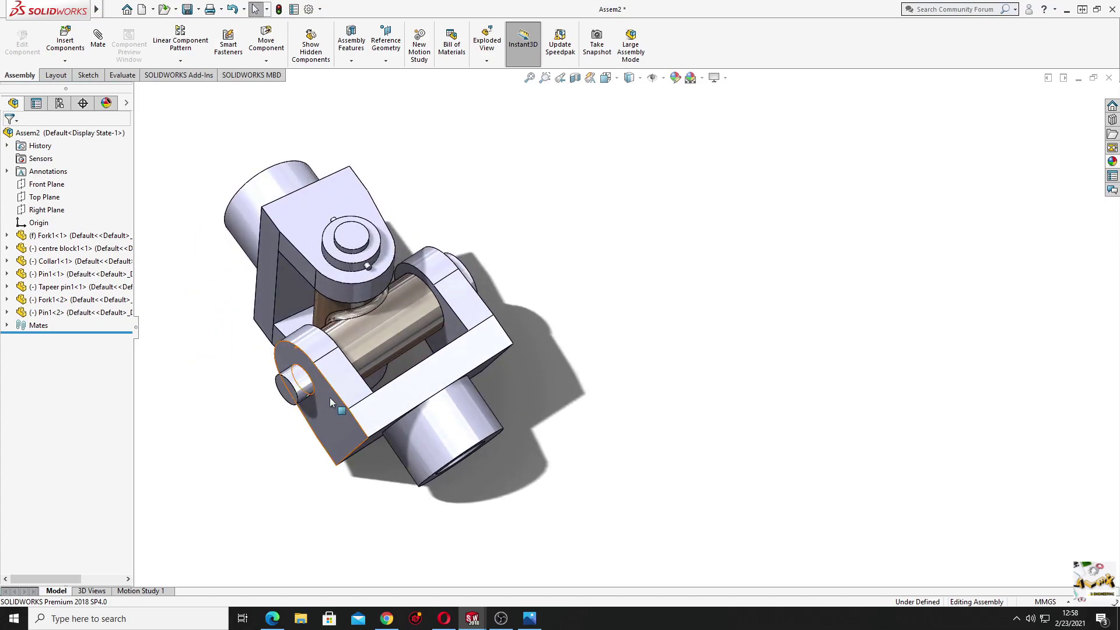
{"action": "mouse_move", "coordinate": [330, 397]}
{"action": "middle_mouse_down"}
{"action": "mouse_move", "coordinate": [388, 414]}
{"action": "mouse_move", "coordinate": [408, 495]}
{"action": "middle_mouse_up"}
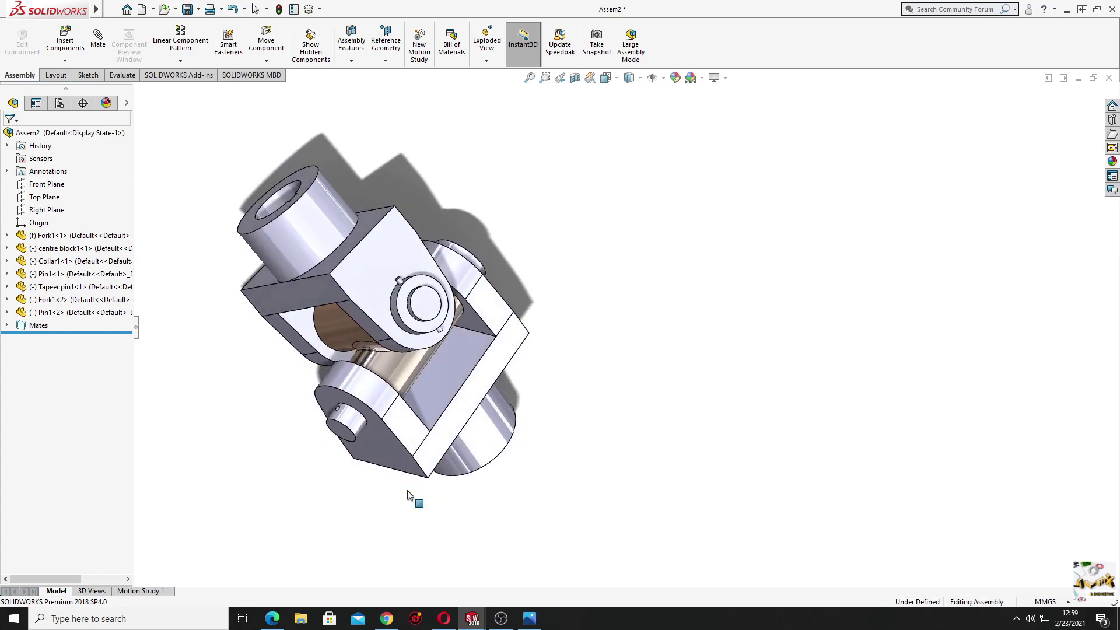
{"action": "middle_click_drag", "start_coordinate": [410, 339], "coordinate": [441, 292]}
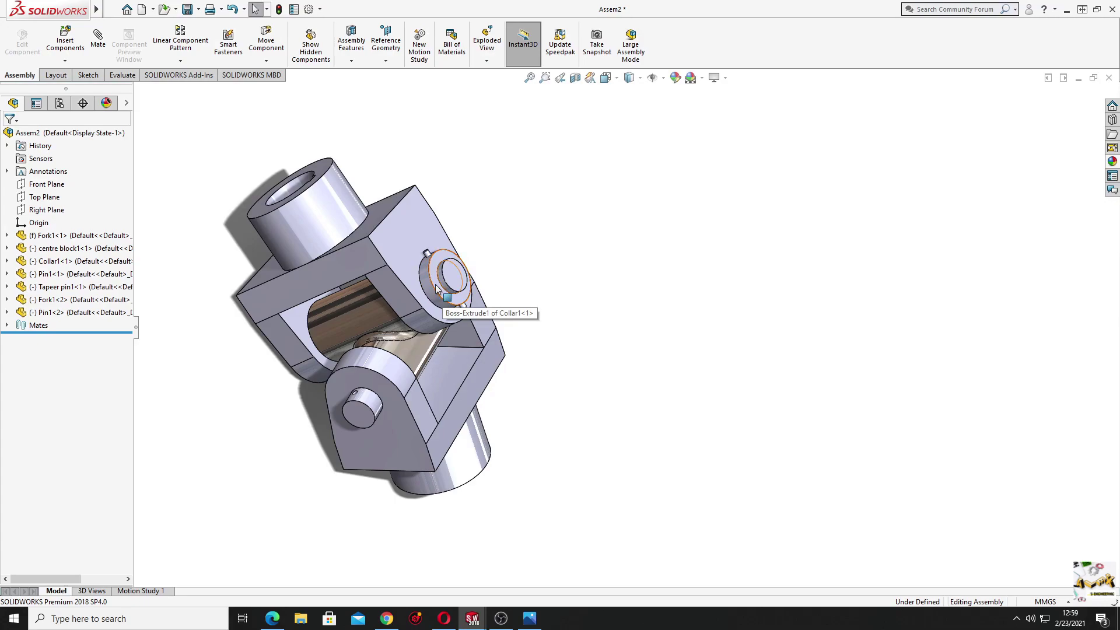
{"action": "left_click_drag", "start_coordinate": [439, 287], "coordinate": [249, 408]}
- Make the new collar's bore concentric with Pin1<2>
{"action": "scroll", "coordinate": [341, 436], "scroll_direction": "down", "scroll_amount": 3}
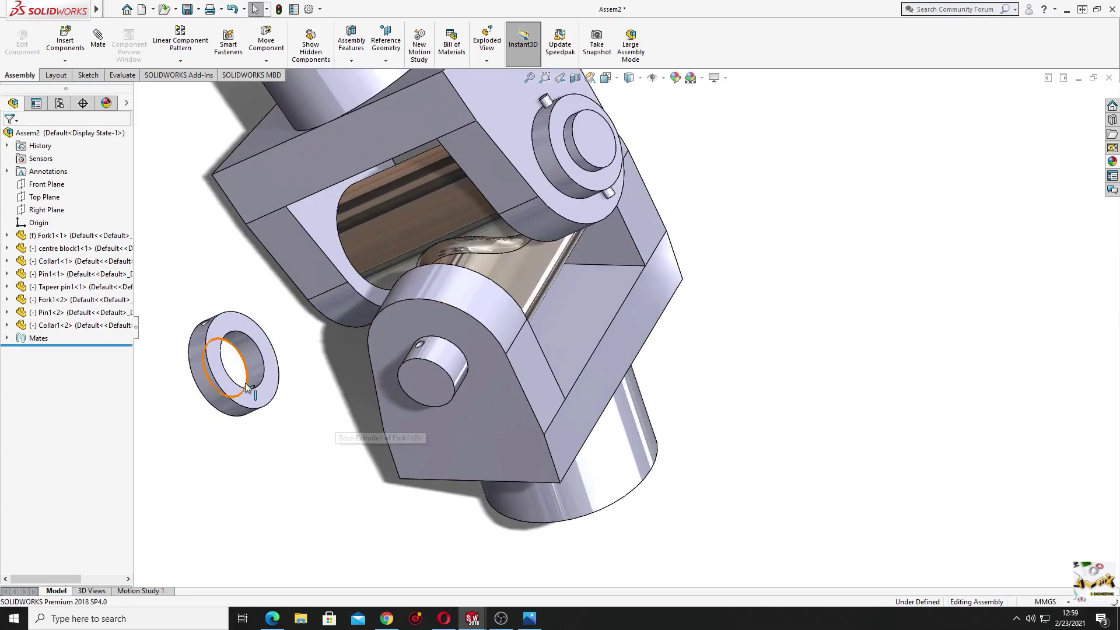
{"action": "left_click", "coordinate": [253, 366]}
{"action": "left_click", "coordinate": [439, 363], "text": "ctrl"}
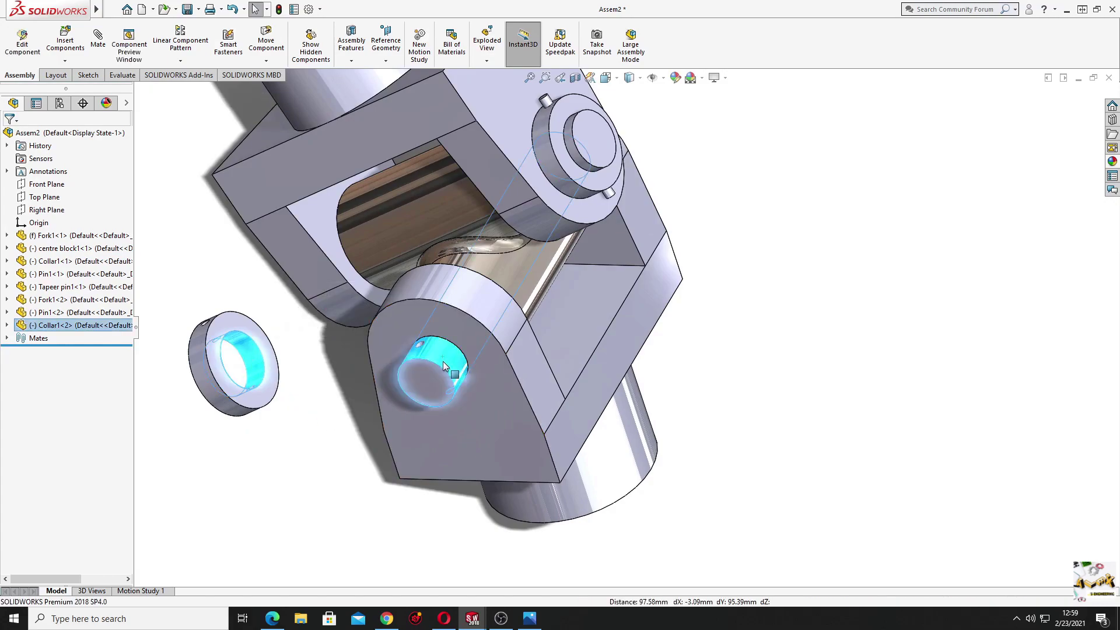
{"action": "left_click", "coordinate": [519, 348]}
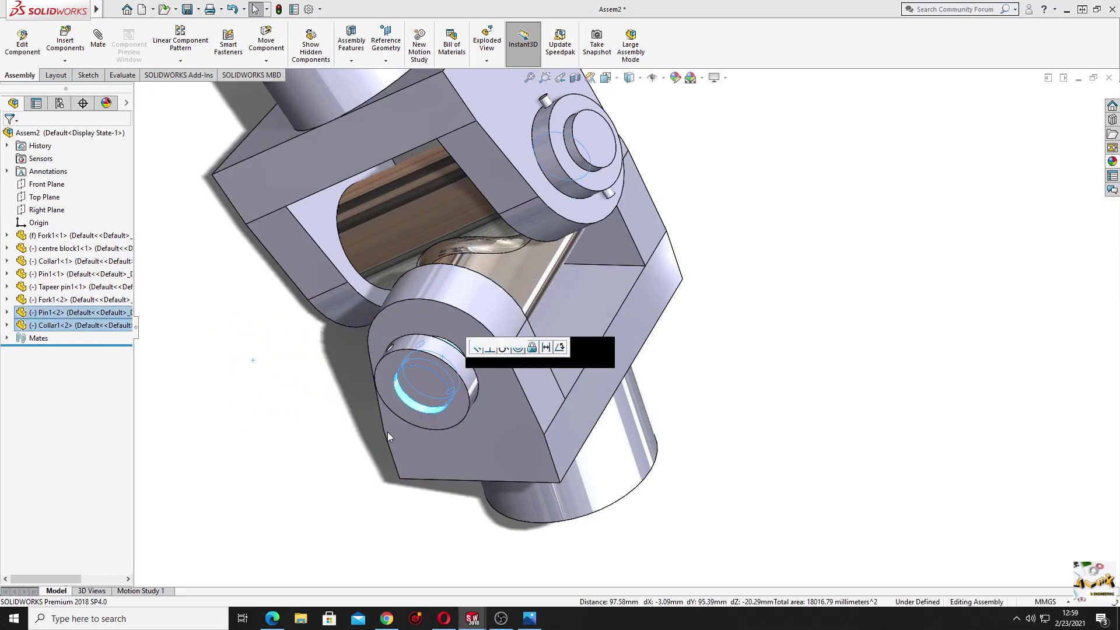
- Mate the collar face to the pin face so Collar1<2> seats against the fork
{"action": "middle_click_drag", "start_coordinate": [431, 465], "coordinate": [440, 484]}
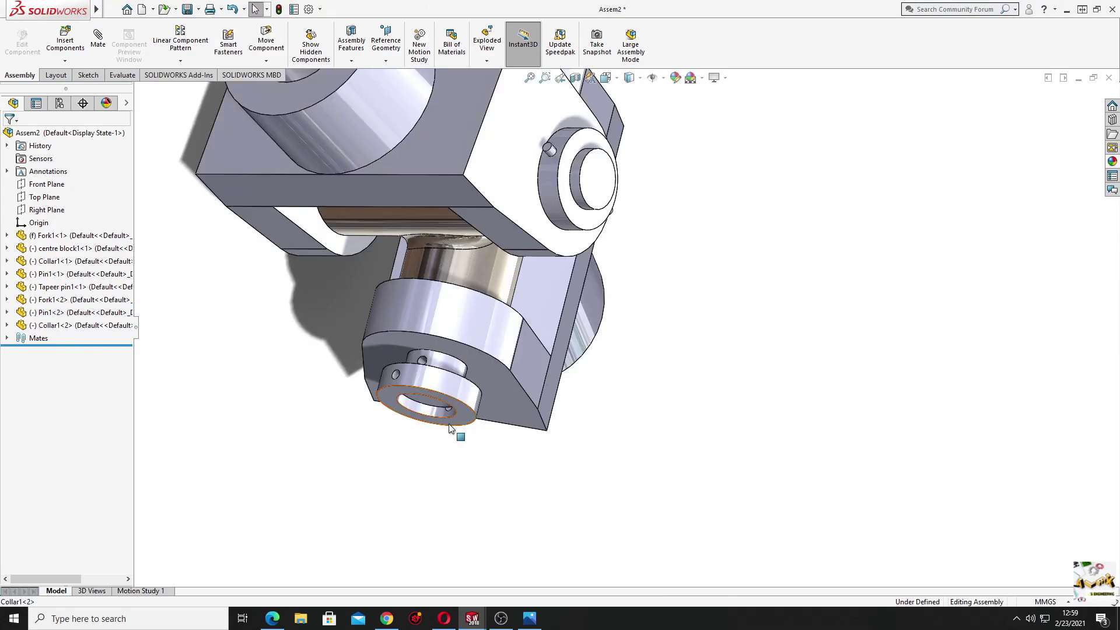
{"action": "middle_click_drag", "start_coordinate": [453, 431], "coordinate": [439, 390]}
{"action": "left_click", "coordinate": [429, 380]}
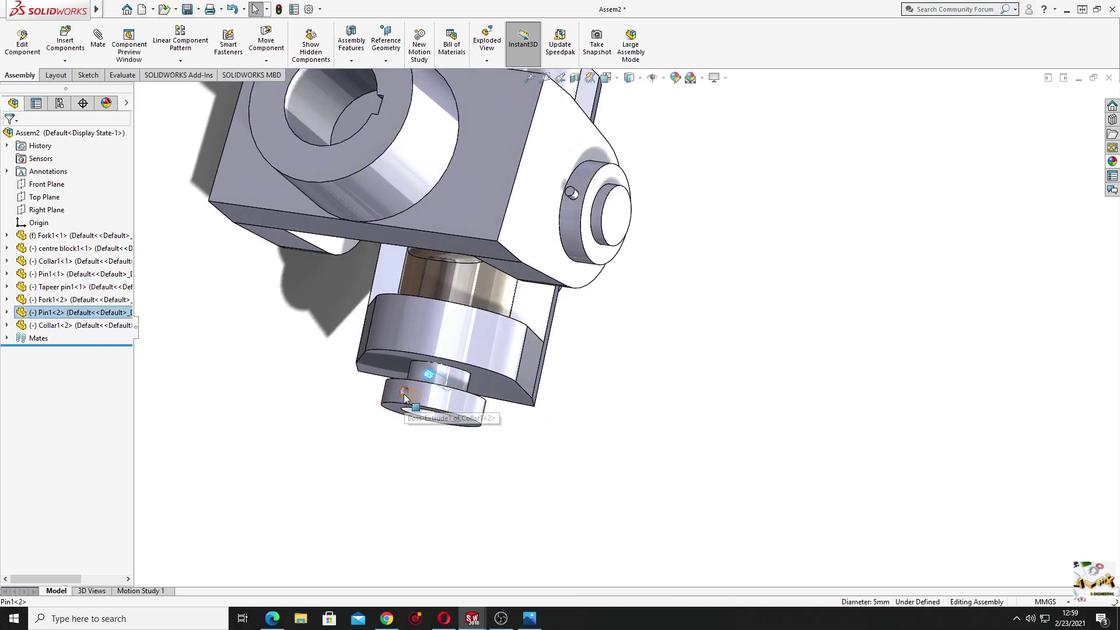
{"action": "left_click", "coordinate": [407, 397], "text": "ctrl"}
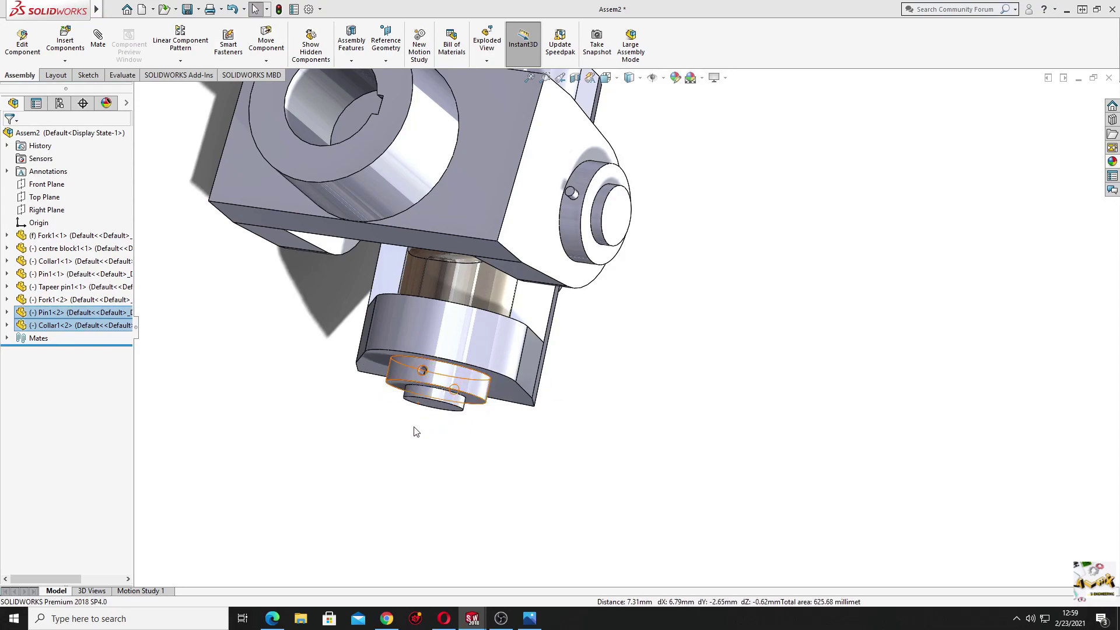
{"action": "mouse_move", "coordinate": [413, 431]}
{"action": "middle_mouse_down"}
{"action": "mouse_move", "coordinate": [363, 398]}
{"action": "mouse_move", "coordinate": [518, 172]}
{"action": "middle_mouse_up"}
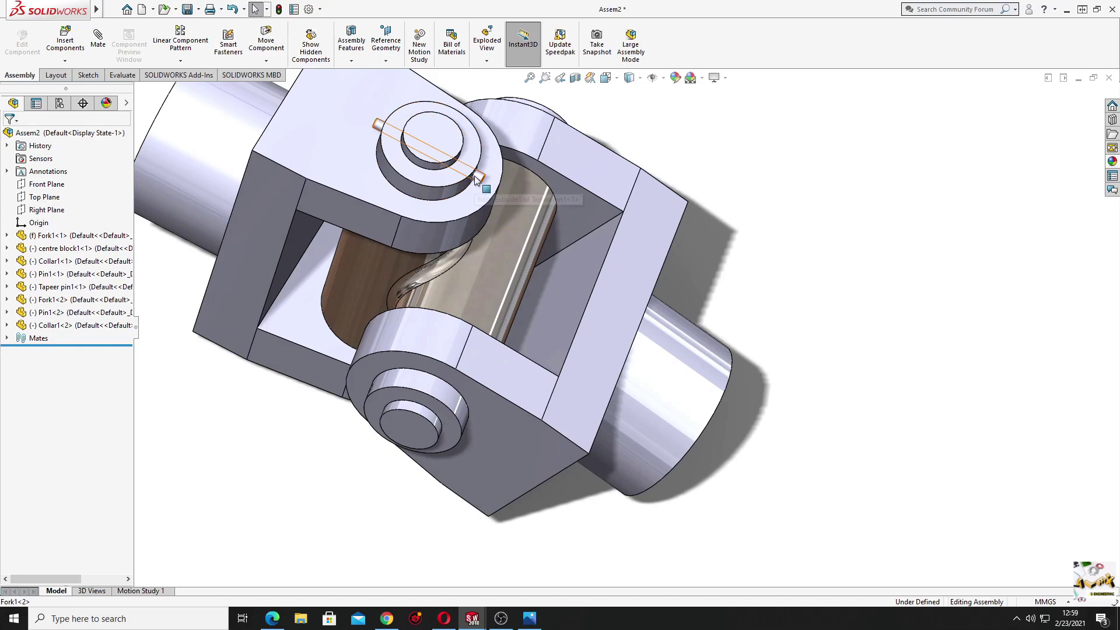
- Copy Tapeer pin1 and make it concentric with Collar1<2>'s small cross hole
{"action": "left_click_drag", "start_coordinate": [475, 180], "coordinate": [281, 462], "text": "ctrl"}
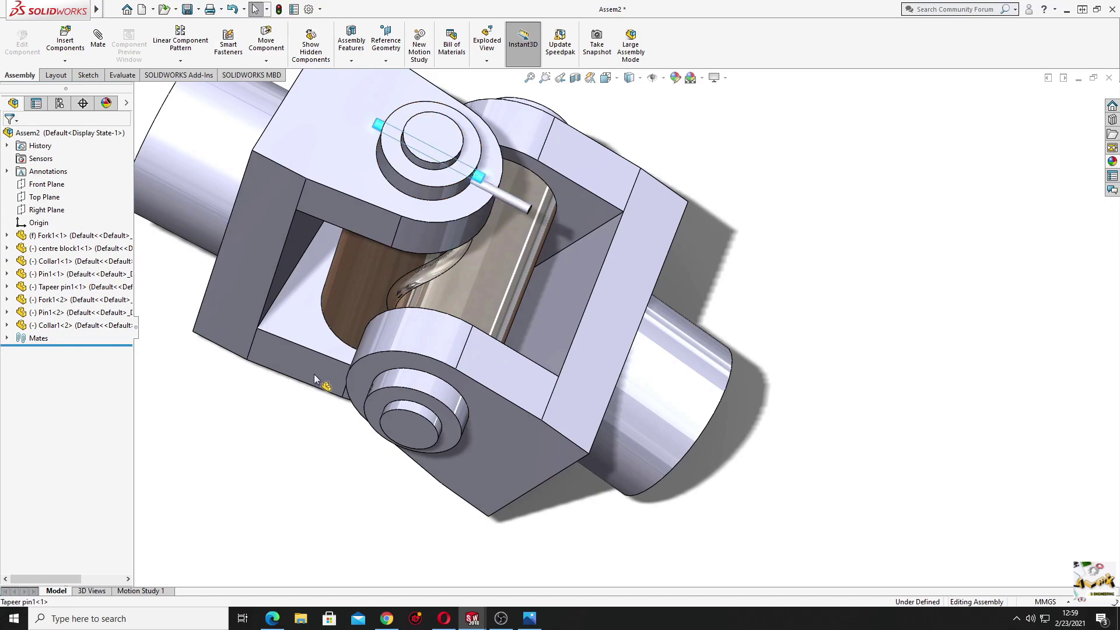
{"action": "left_click", "coordinate": [281, 462]}
{"action": "middle_click_drag", "start_coordinate": [375, 469], "coordinate": [430, 495]}
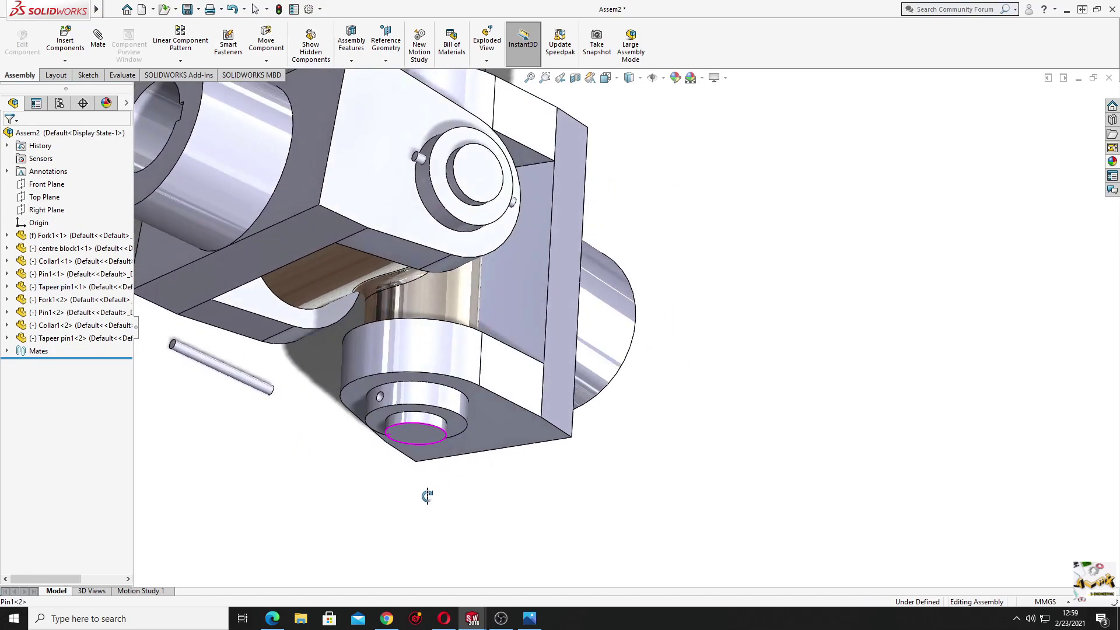
{"action": "left_click", "coordinate": [250, 387]}
{"action": "scroll", "coordinate": [368, 397], "scroll_direction": "down", "scroll_amount": 4}
{"action": "left_click", "coordinate": [450, 378], "text": "ctrl"}
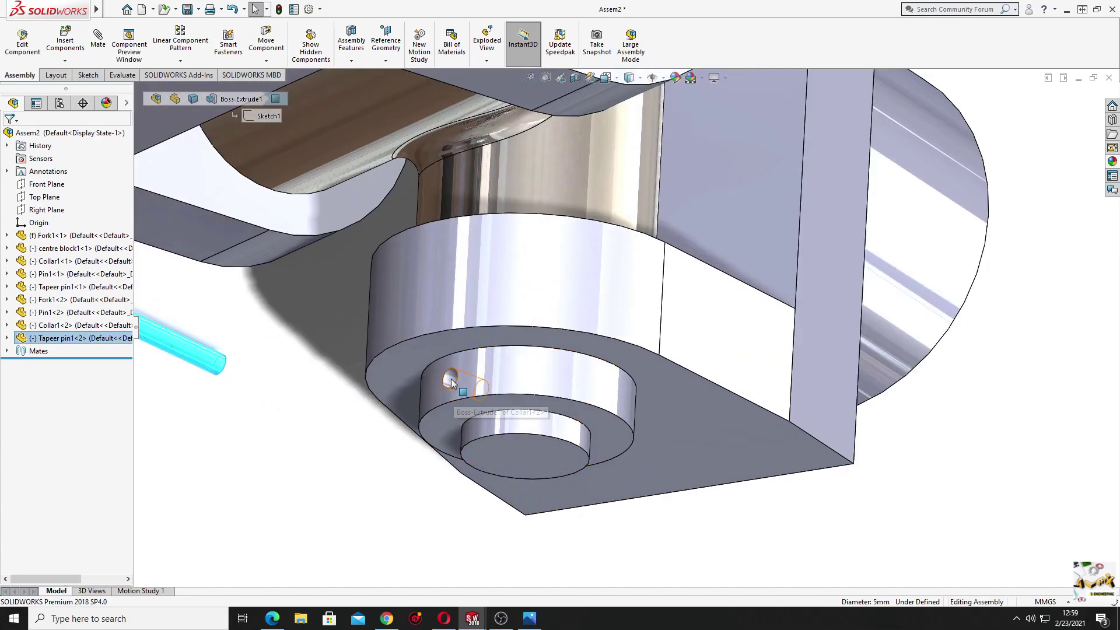
{"action": "left_click", "coordinate": [443, 417], "text": "ctrl"}
{"action": "left_click", "coordinate": [526, 371]}
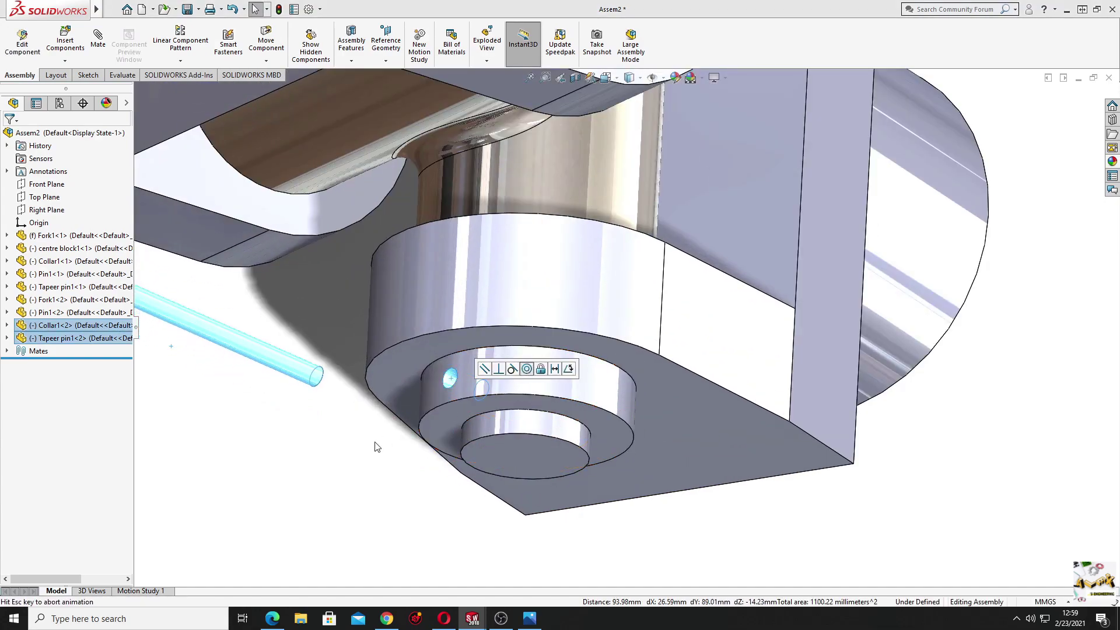
- Slide Tapeer pin1<2> deeper into the collar's cross hole
{"action": "mouse_move", "coordinate": [365, 475]}
{"action": "middle_mouse_down"}
{"action": "mouse_move", "coordinate": [311, 421]}
{"action": "mouse_move", "coordinate": [377, 438]}
{"action": "middle_mouse_up"}
{"action": "left_click", "coordinate": [378, 438]}
{"action": "left_click_drag", "start_coordinate": [268, 340], "coordinate": [394, 363]}
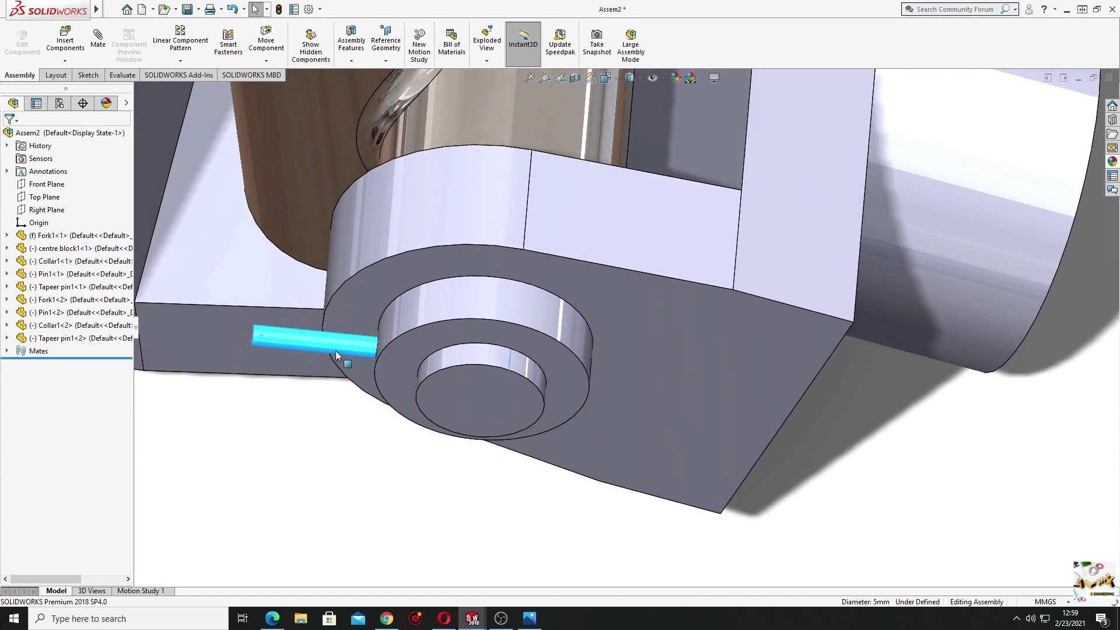
{"action": "left_click", "coordinate": [342, 432]}
{"action": "middle_click_drag", "start_coordinate": [476, 452], "coordinate": [434, 459]}
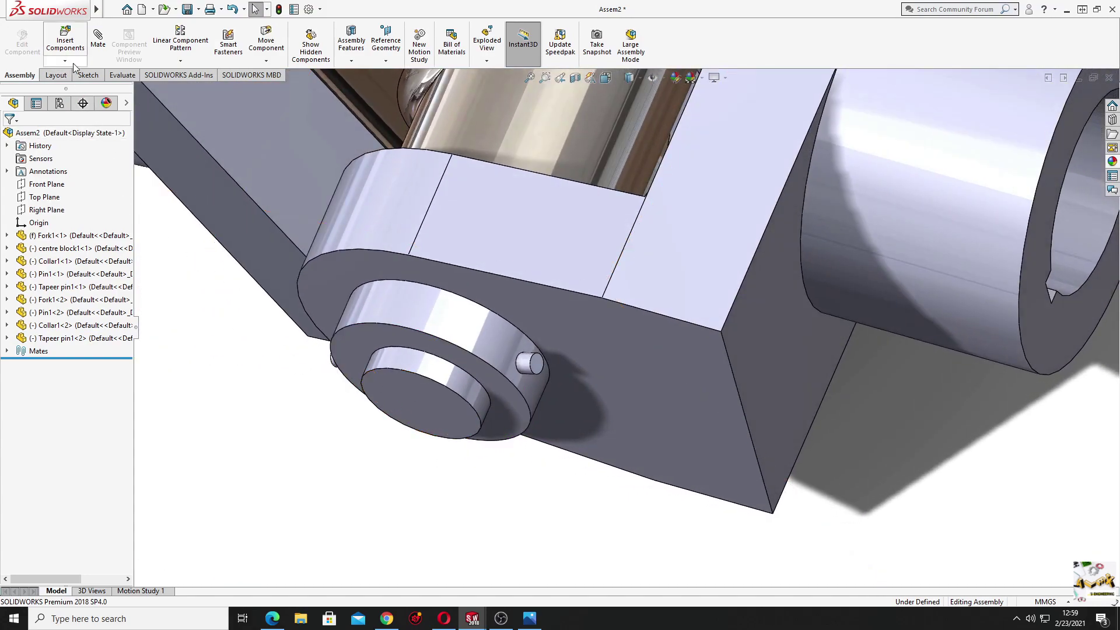
- Add a Width mate between both taper pin end faces and the collar's outer face
{"action": "left_click", "coordinate": [98, 42]}
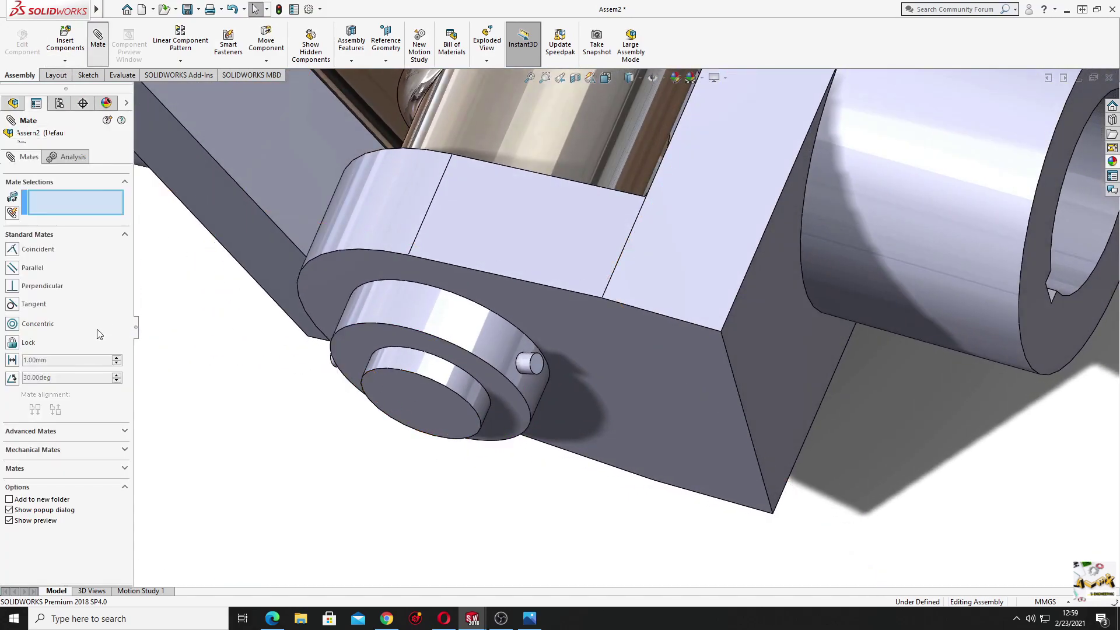
{"action": "left_click", "coordinate": [59, 432]}
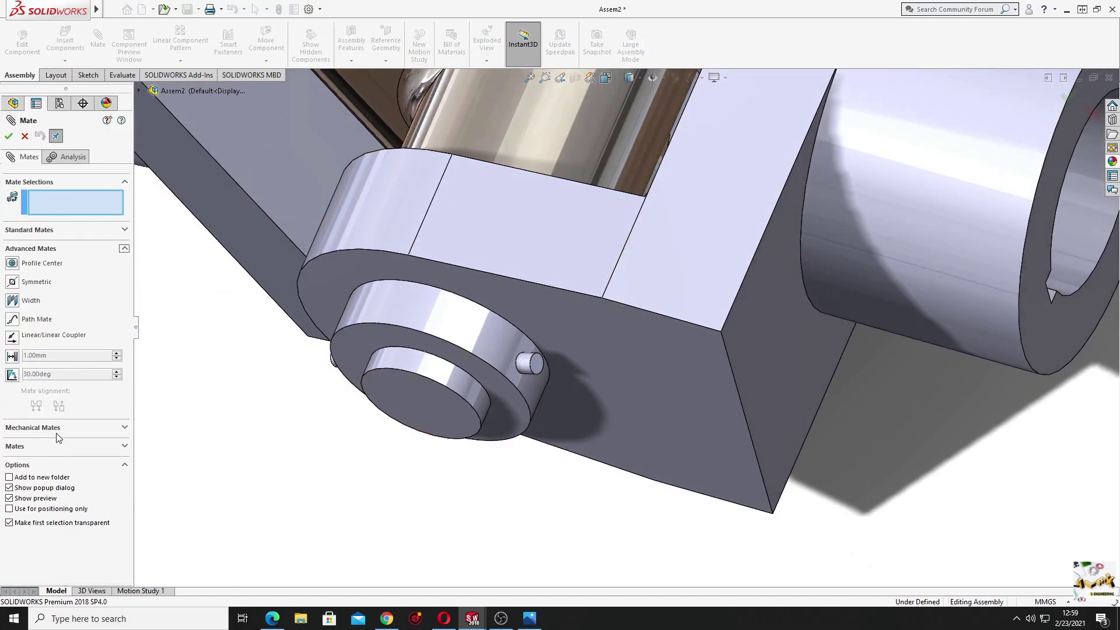
{"action": "left_click", "coordinate": [13, 300]}
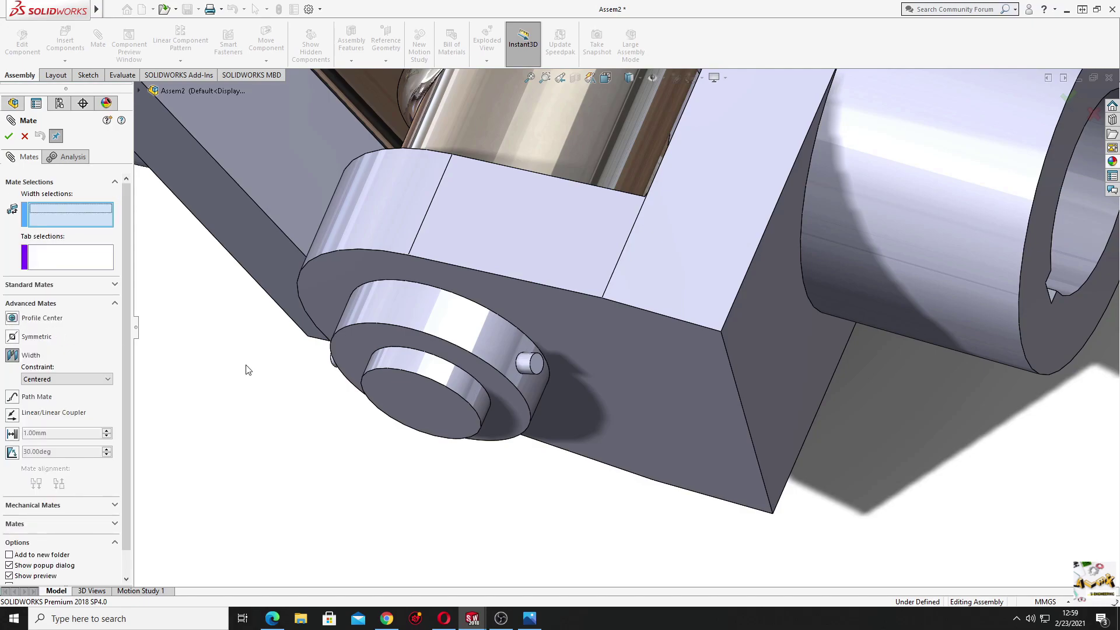
{"action": "left_click", "coordinate": [525, 365]}
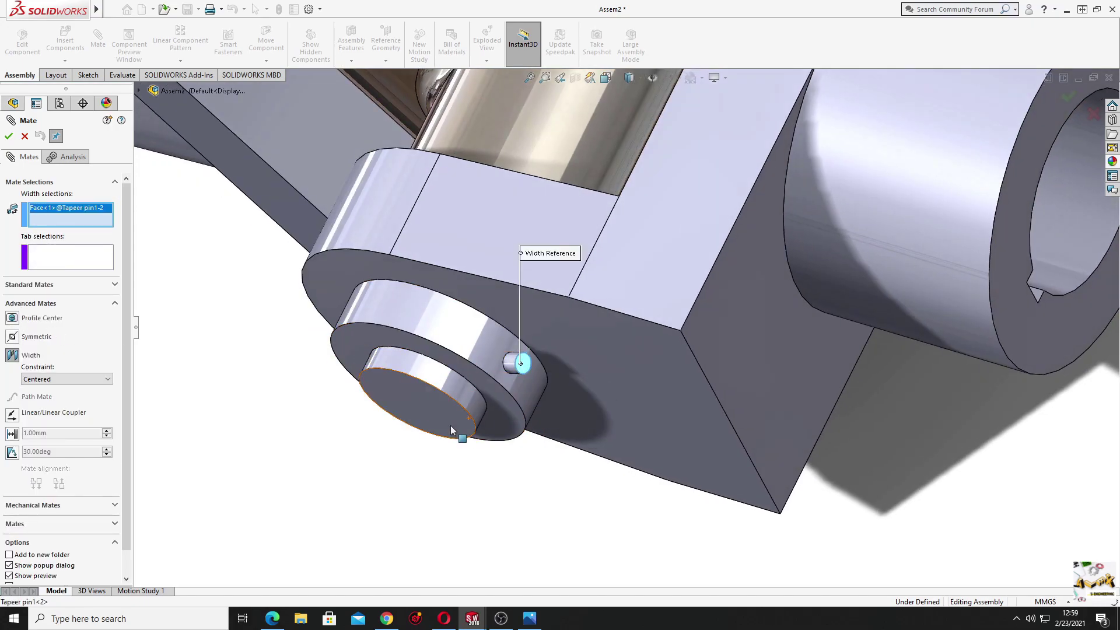
{"action": "middle_click_drag", "start_coordinate": [461, 435], "coordinate": [552, 436]}
{"action": "left_click", "coordinate": [337, 361]}
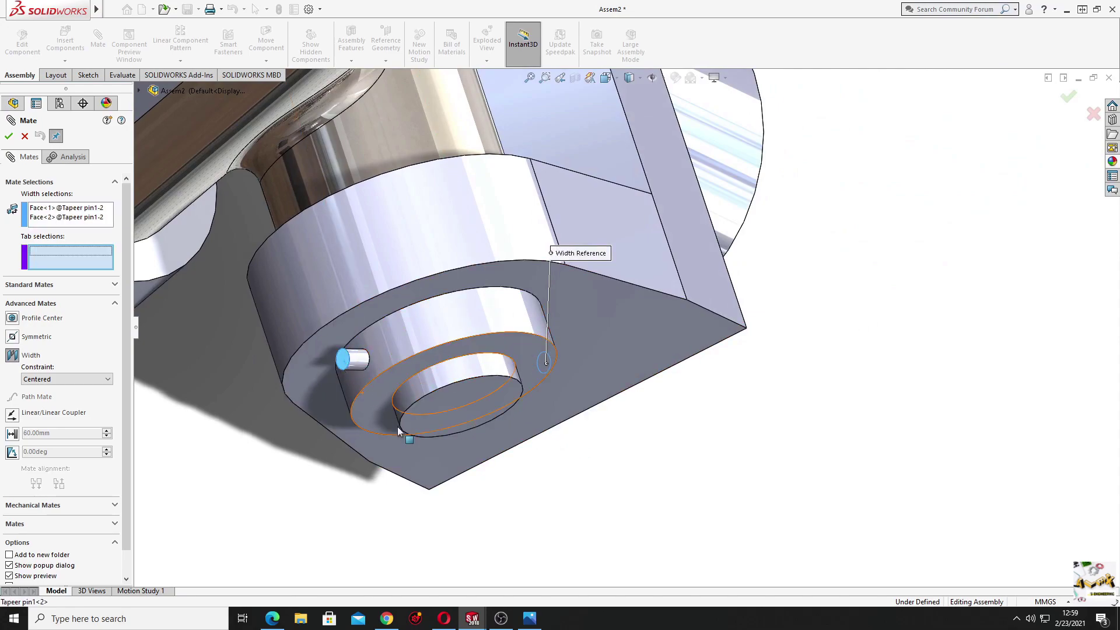
{"action": "left_click", "coordinate": [446, 323]}
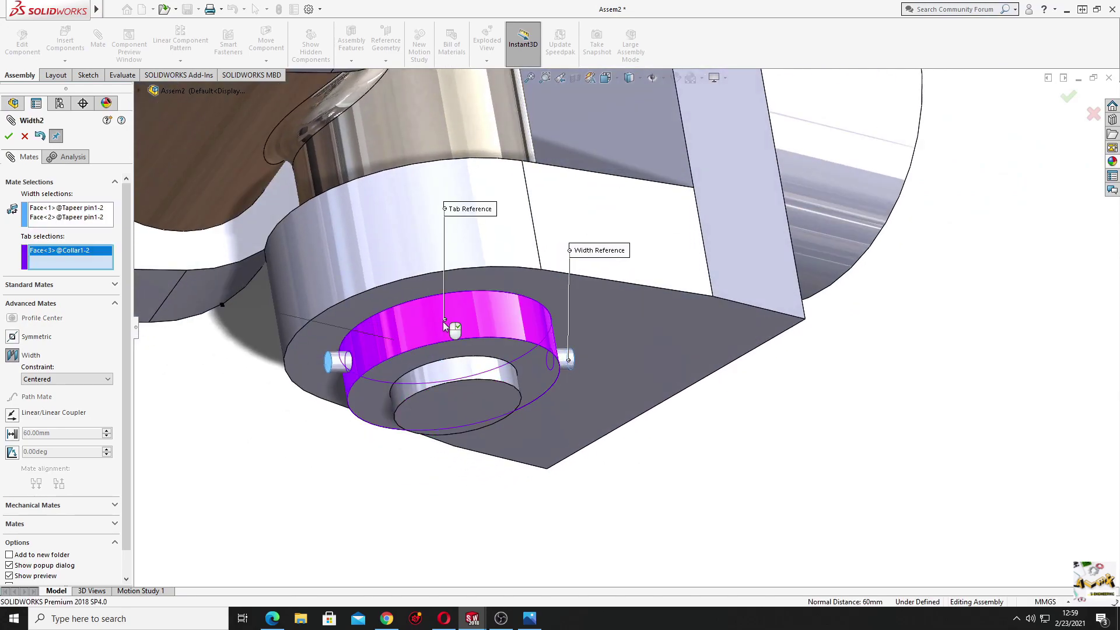
{"action": "left_click", "coordinate": [10, 138]}
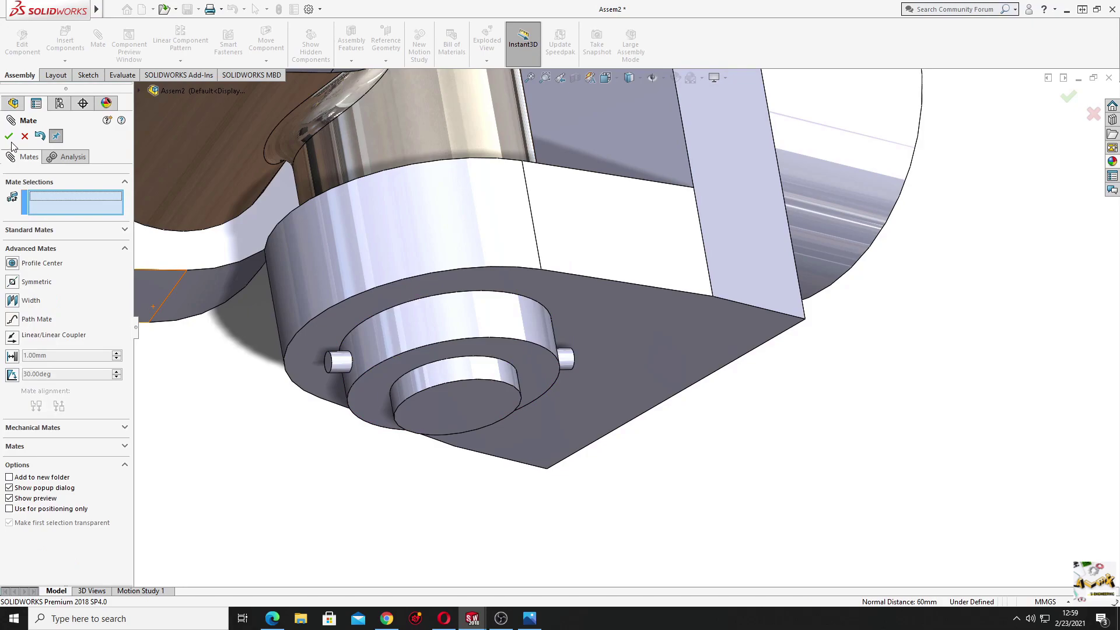
{"action": "left_click", "coordinate": [10, 138]}
{"action": "mouse_move", "coordinate": [262, 451]}
{"action": "middle_mouse_down"}
{"action": "mouse_move", "coordinate": [313, 485]}
{"action": "mouse_move", "coordinate": [390, 460]}
{"action": "mouse_move", "coordinate": [453, 522]}
{"action": "mouse_move", "coordinate": [395, 455]}
{"action": "mouse_move", "coordinate": [396, 407]}
{"action": "mouse_move", "coordinate": [418, 435]}
{"action": "middle_mouse_up"}
- Drag the centre block and second fork to flex the coupling, then orbit around it
{"action": "mouse_move", "coordinate": [568, 298]}
{"action": "left_mouse_down"}
{"action": "mouse_move", "coordinate": [490, 343]}
{"action": "mouse_move", "coordinate": [513, 328]}
{"action": "left_mouse_up"}
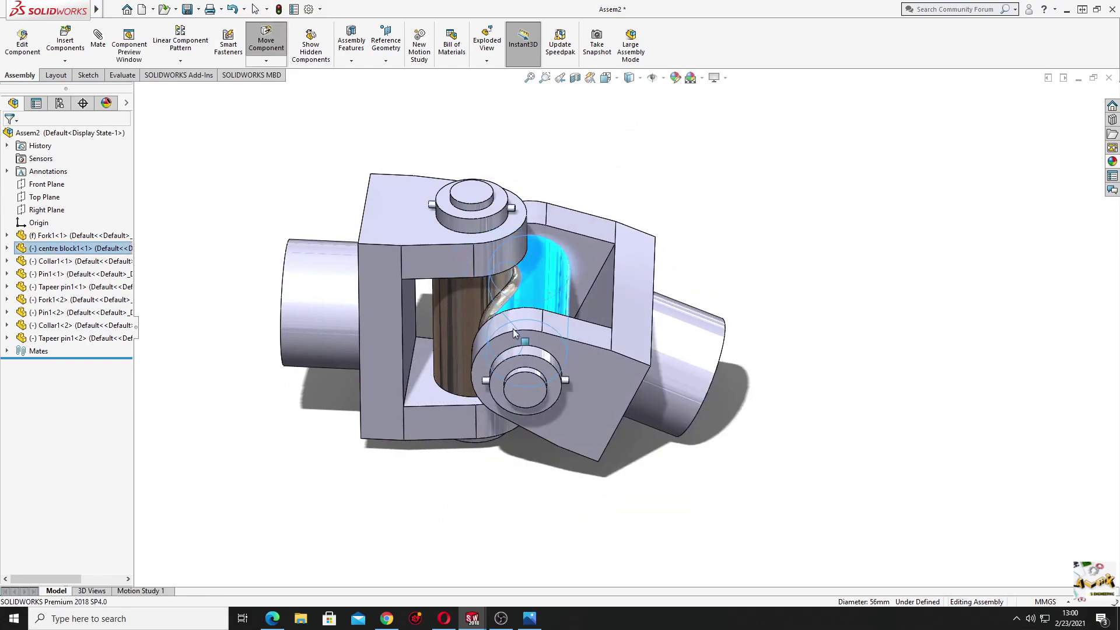
{"action": "mouse_move", "coordinate": [686, 363]}
{"action": "left_mouse_down"}
{"action": "mouse_move", "coordinate": [694, 234]}
{"action": "mouse_move", "coordinate": [640, 331]}
{"action": "left_mouse_up"}
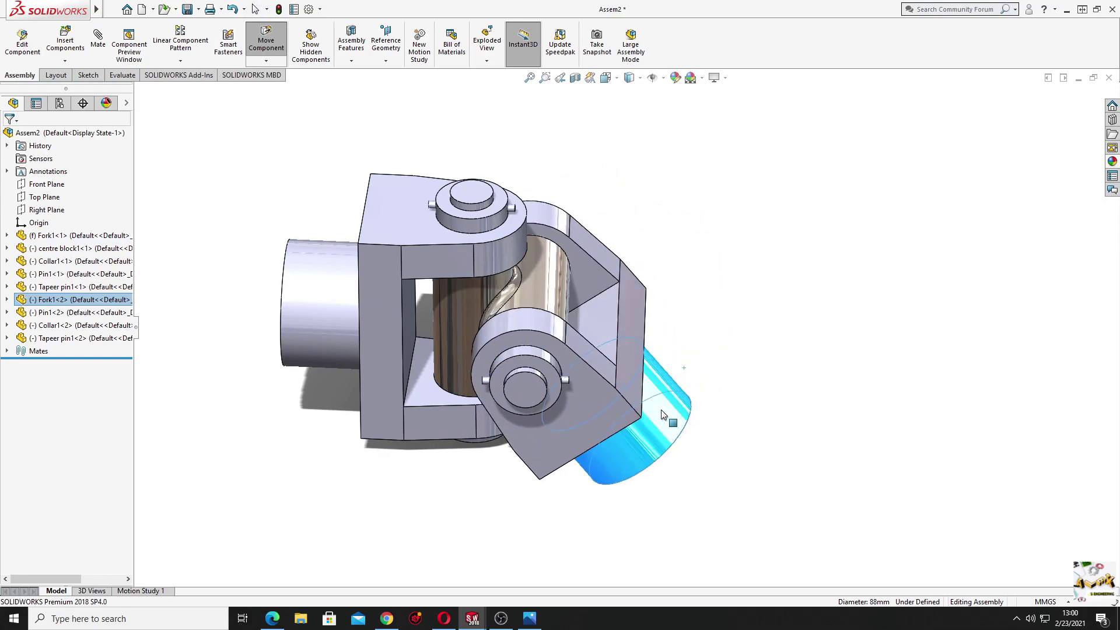
{"action": "left_click", "coordinate": [557, 386]}
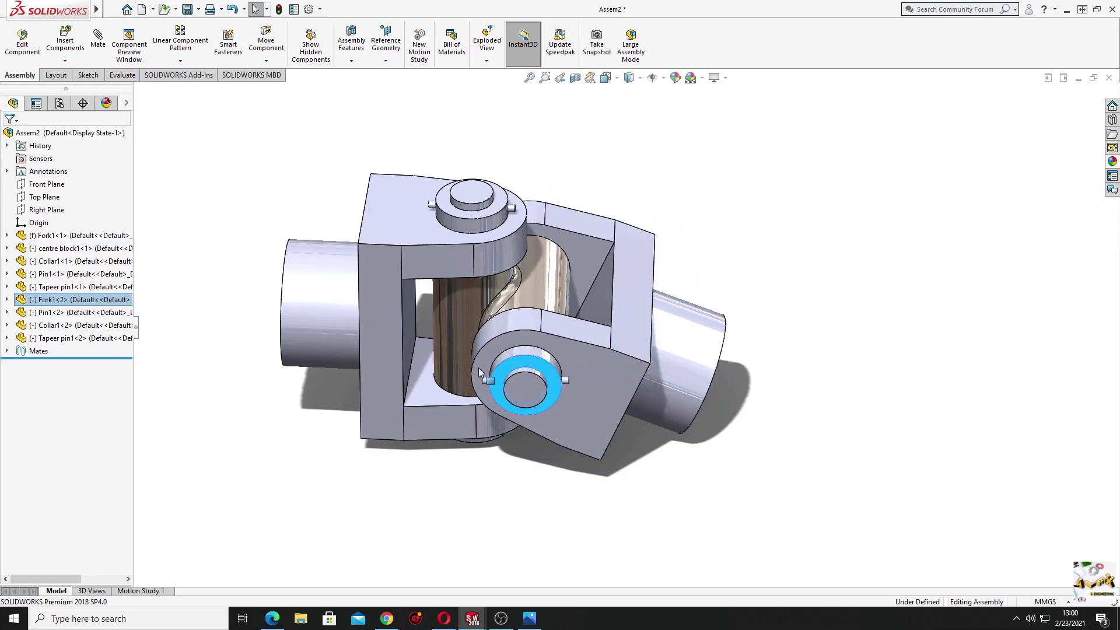
{"action": "left_click", "coordinate": [493, 498]}
{"action": "mouse_move", "coordinate": [526, 321]}
{"action": "left_mouse_down"}
{"action": "mouse_move", "coordinate": [567, 300]}
{"action": "mouse_move", "coordinate": [712, 335]}
{"action": "left_mouse_up"}
{"action": "mouse_move", "coordinate": [712, 335]}
{"action": "middle_mouse_down"}
{"action": "mouse_move", "coordinate": [440, 428]}
{"action": "mouse_move", "coordinate": [625, 260]}
{"action": "mouse_move", "coordinate": [200, 367]}
{"action": "middle_mouse_up"}
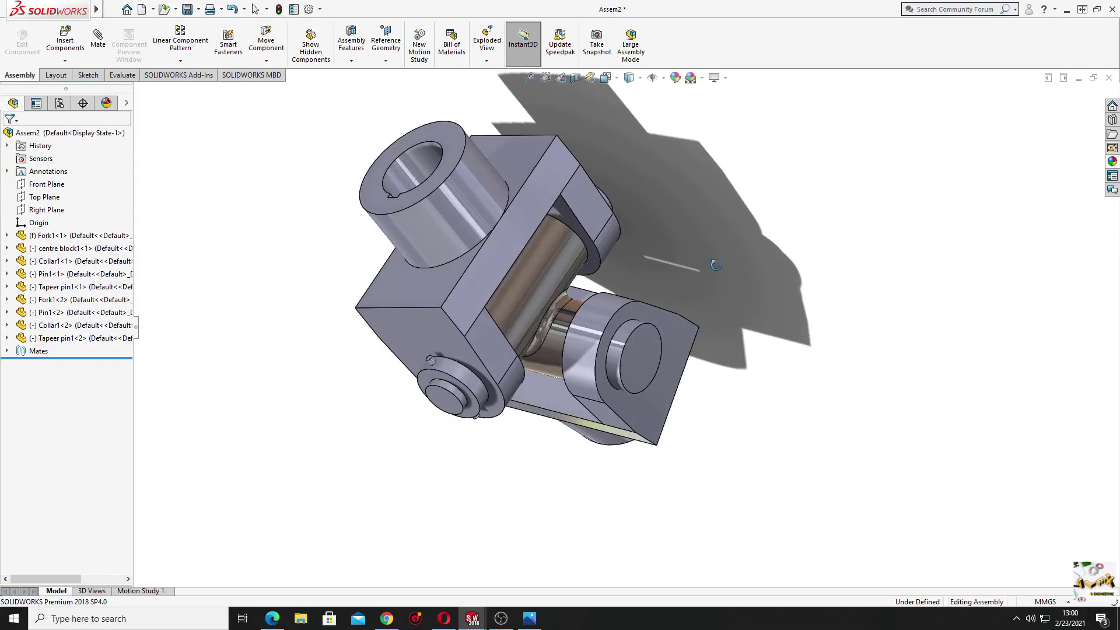